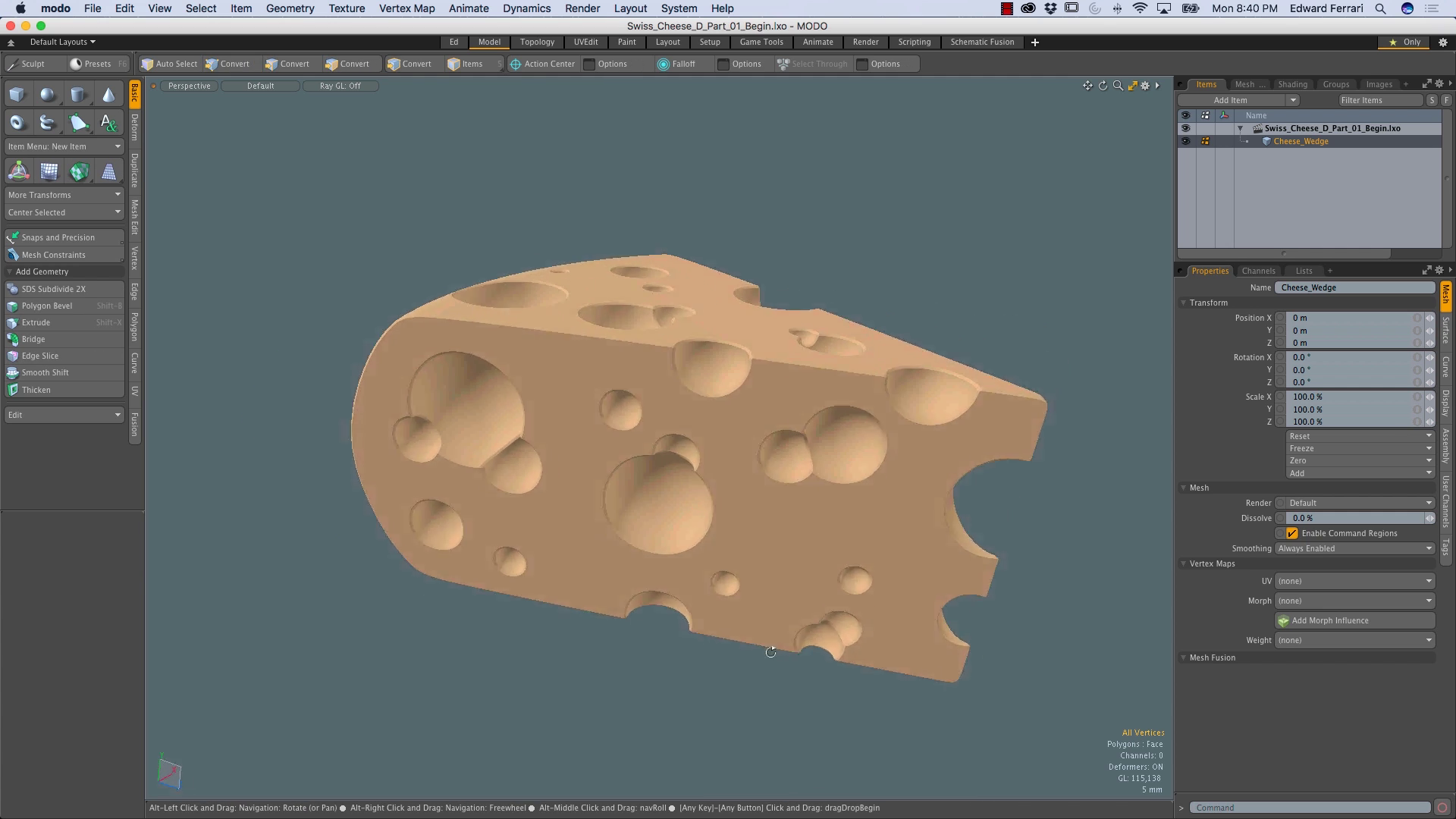
Delete the existing Cheese_Wedge mesh from the scene
{"action": "left_click_drag", "start_coordinate": [832, 654], "coordinate": [707, 455], "text": "alt"}
{"action": "left_click_drag", "start_coordinate": [865, 565], "coordinate": [867, 553], "text": "alt+shift"}
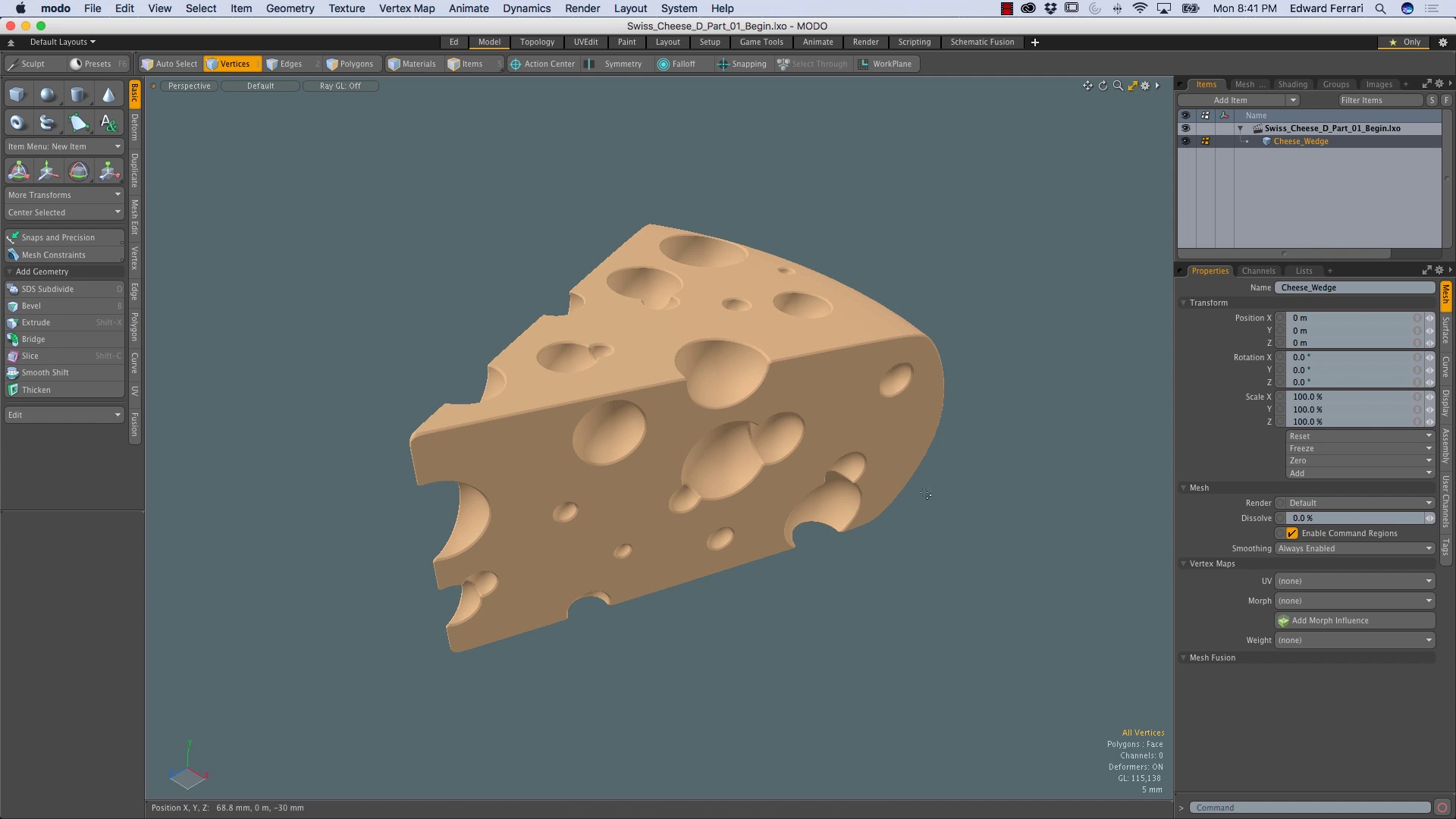
{"action": "right_click", "coordinate": [1297, 142]}
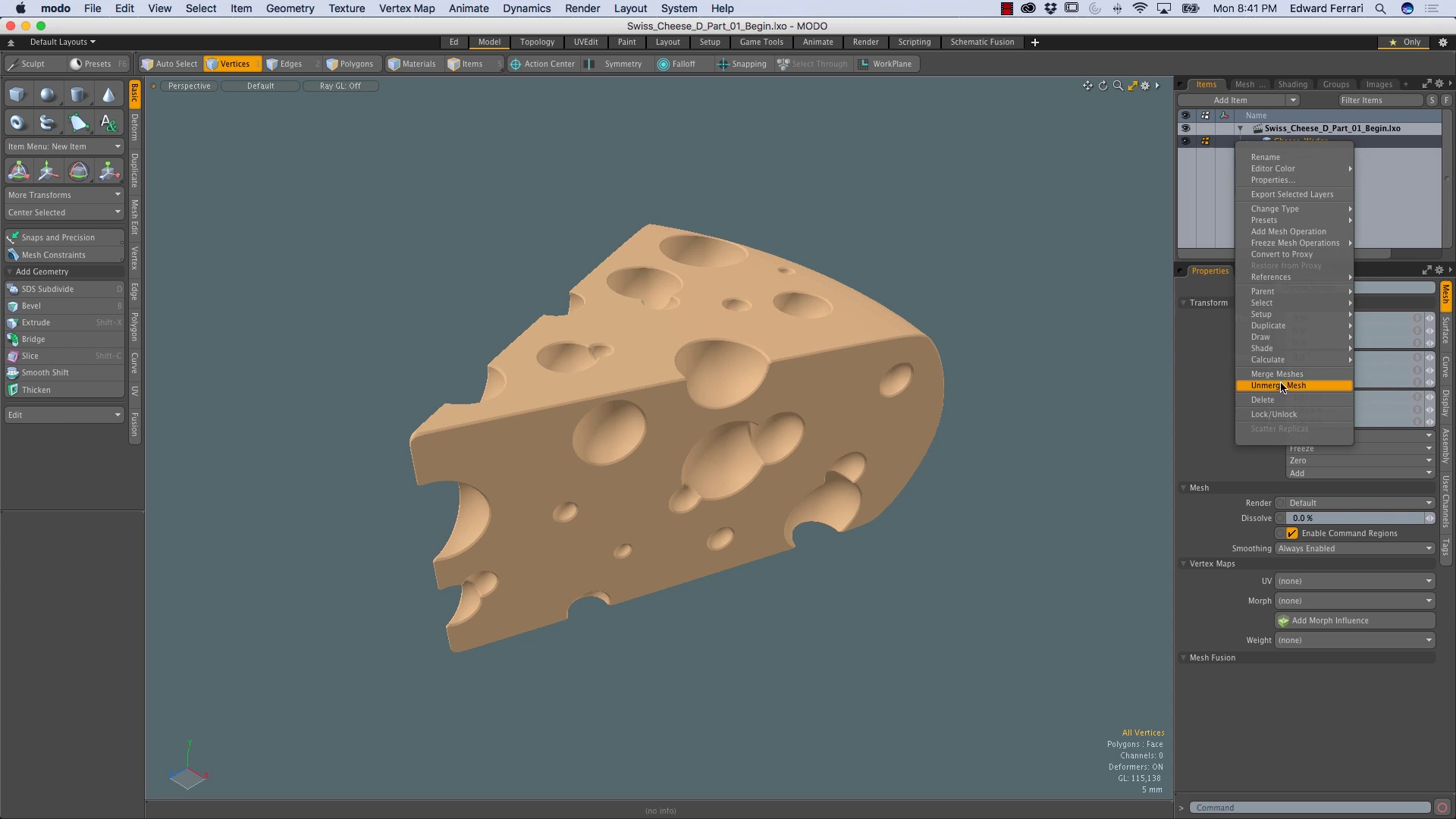
{"action": "left_click", "coordinate": [1262, 399]}
{"action": "left_click", "coordinate": [974, 317]}
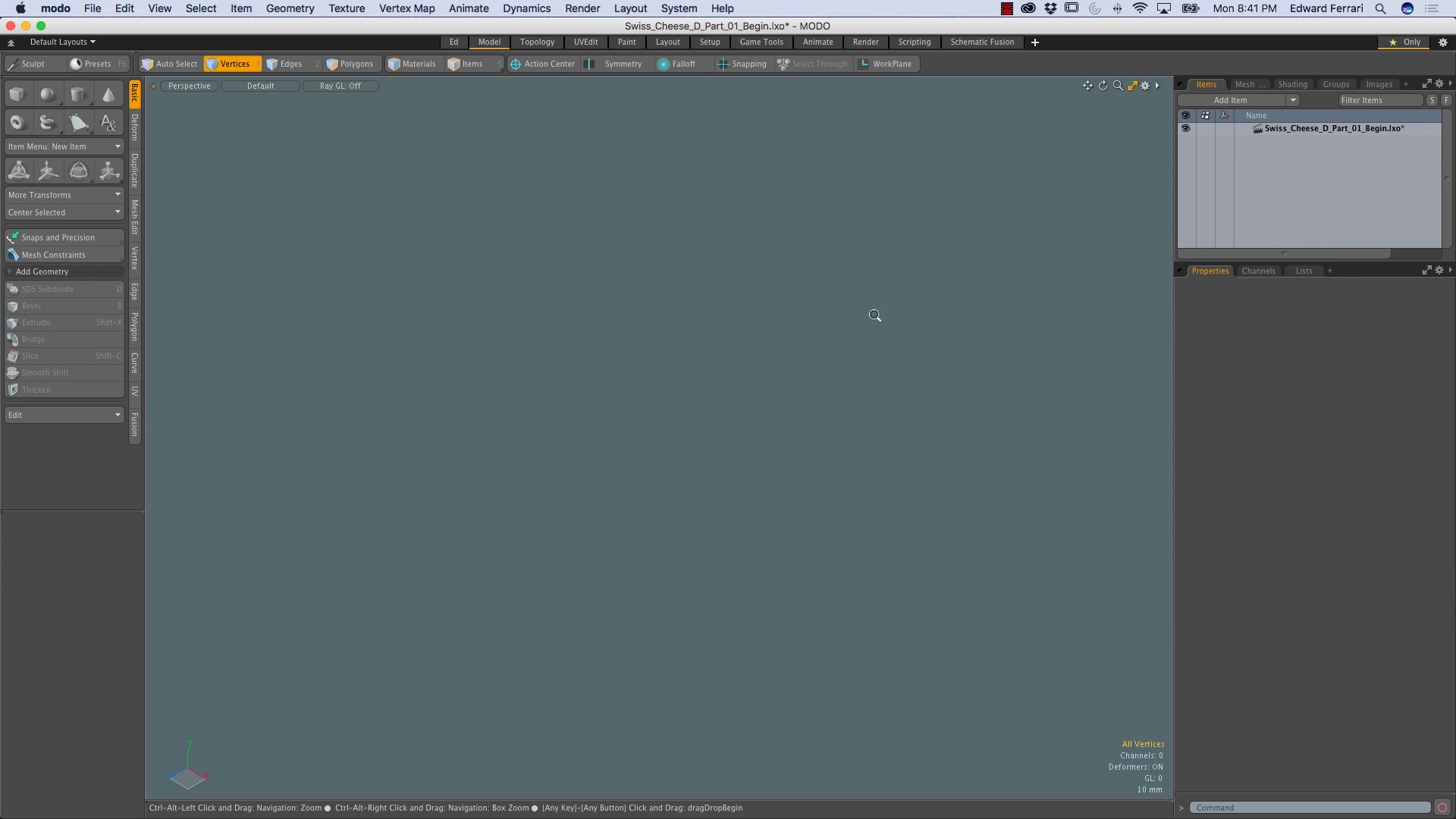
{"action": "left_click_drag", "start_coordinate": [594, 294], "coordinate": [571, 296], "text": "ctrl+alt"}
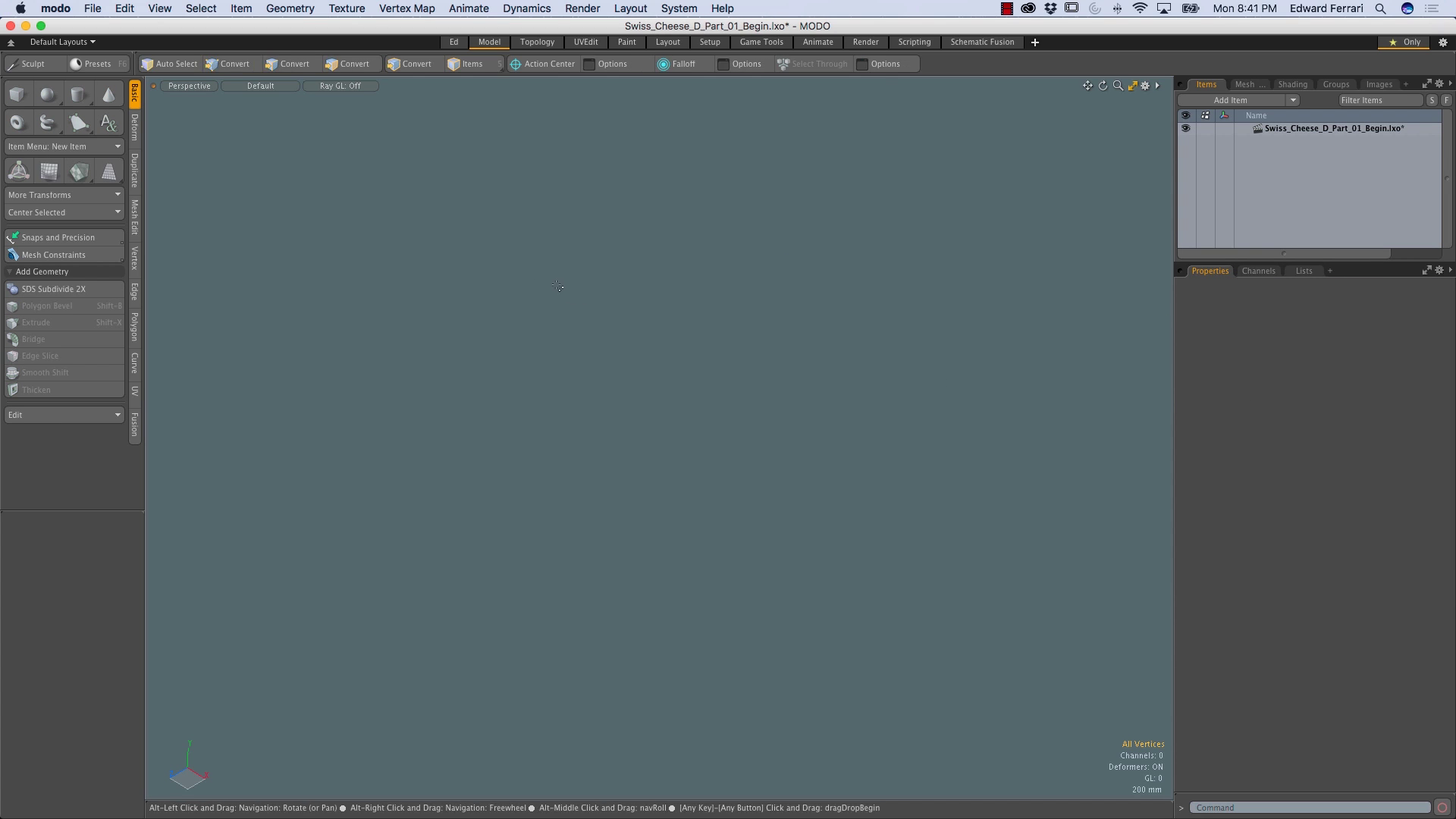
Add the Q-Barrel1 mesh from the Qbics presets among the Fusion Meshes in Fusion Assets
{"action": "left_click", "coordinate": [135, 427]}
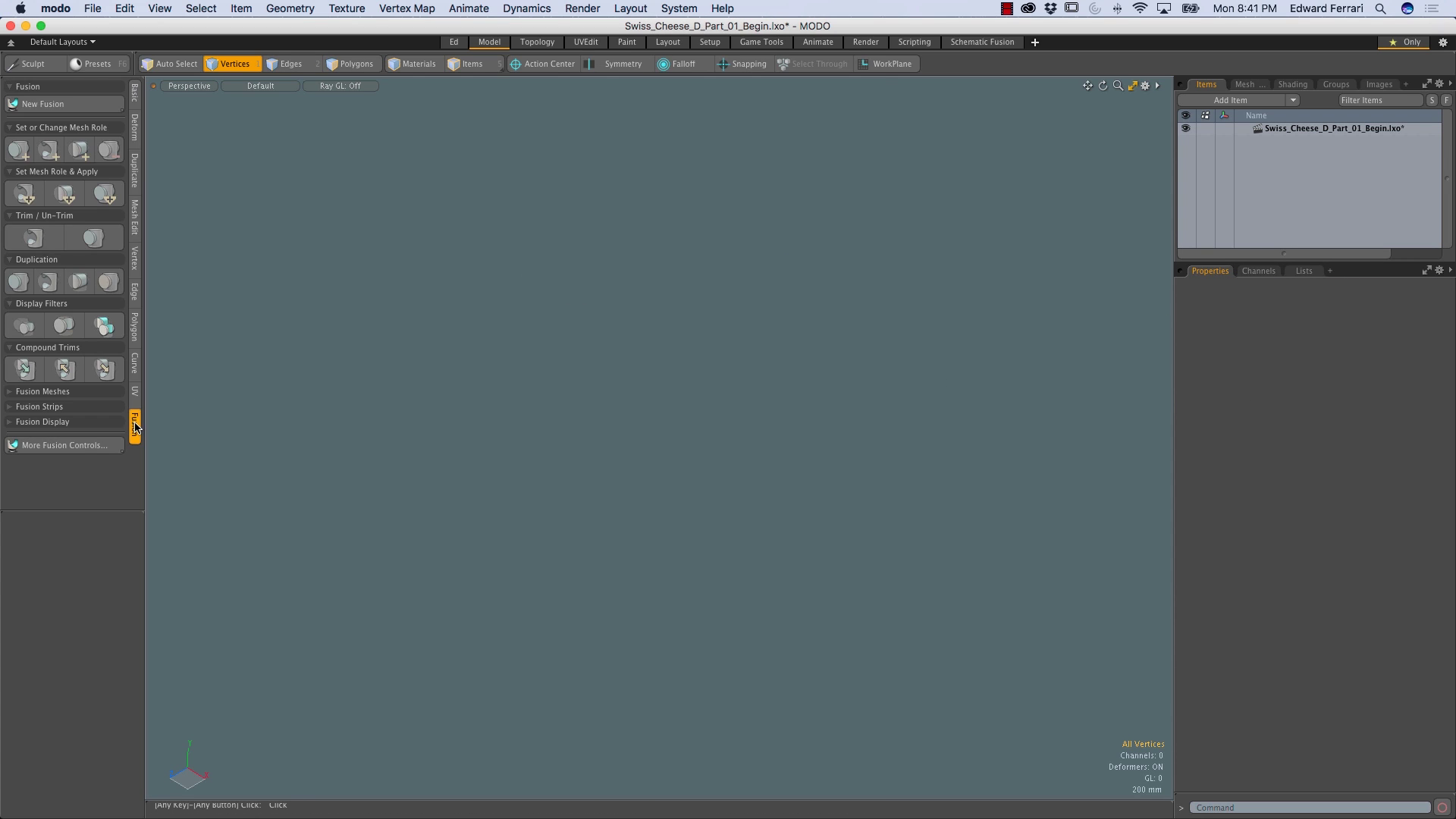
{"action": "left_click", "coordinate": [50, 392]}
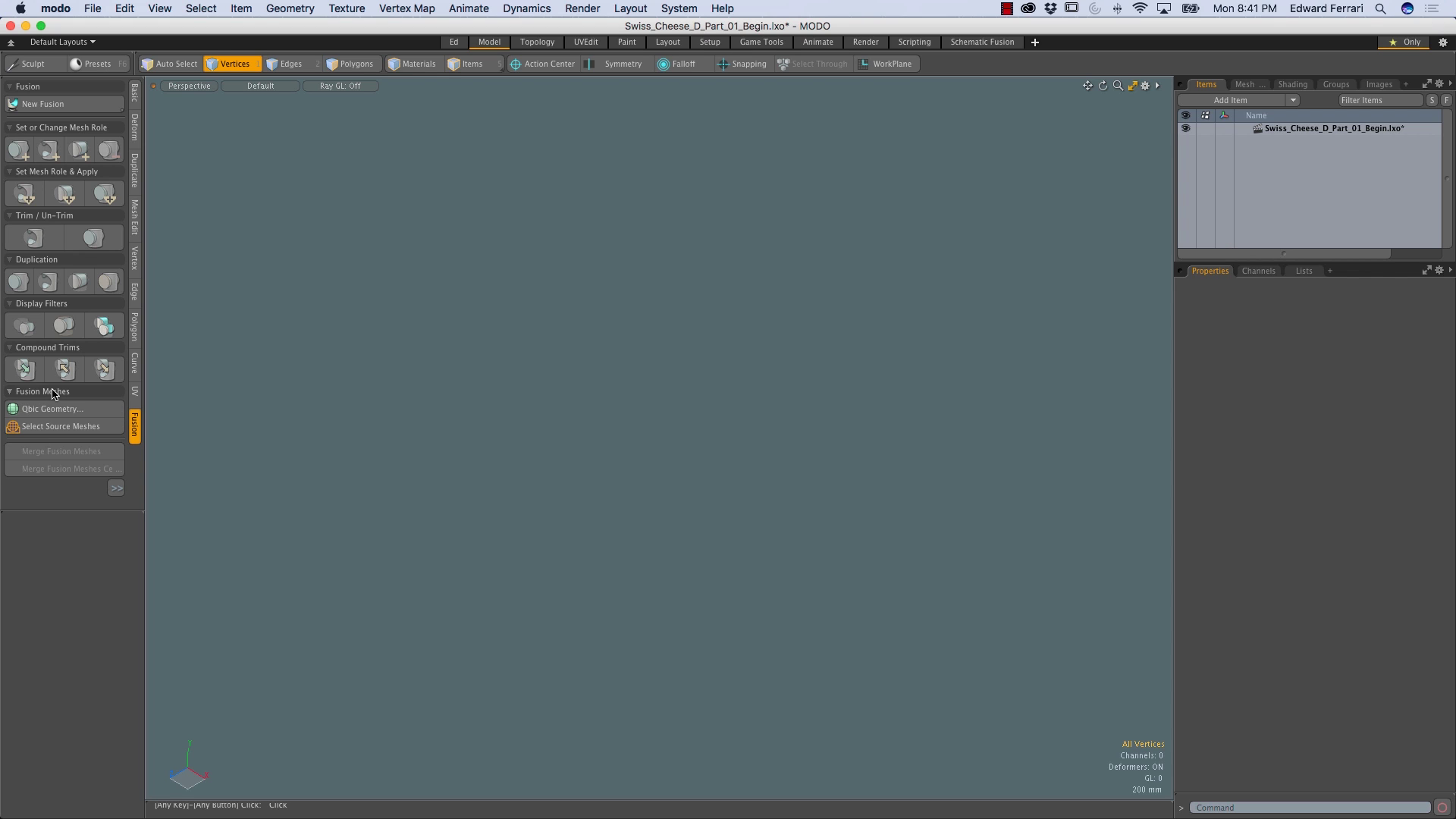
{"action": "left_click", "coordinate": [66, 409]}
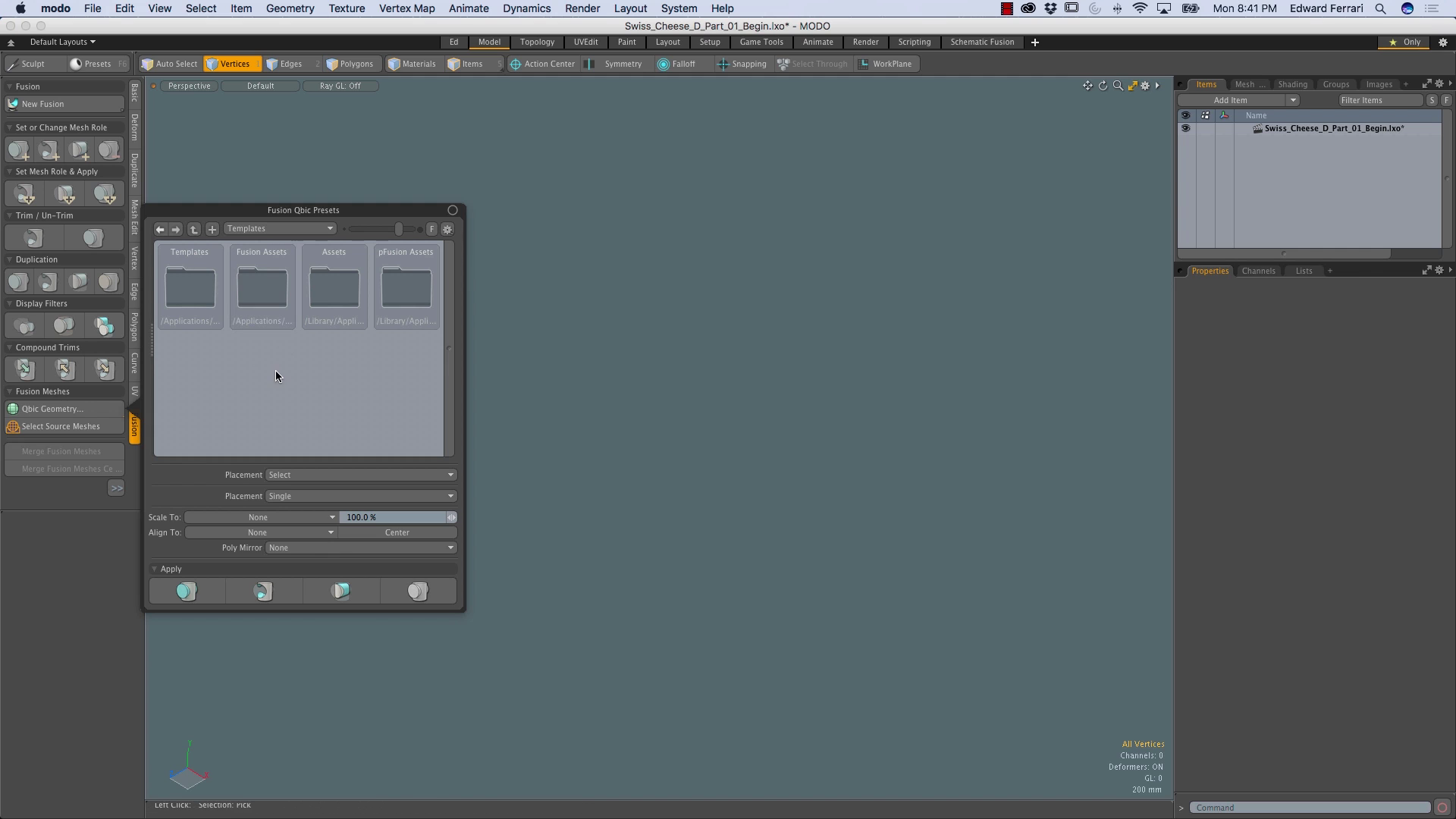
{"action": "double_click", "coordinate": [264, 284]}
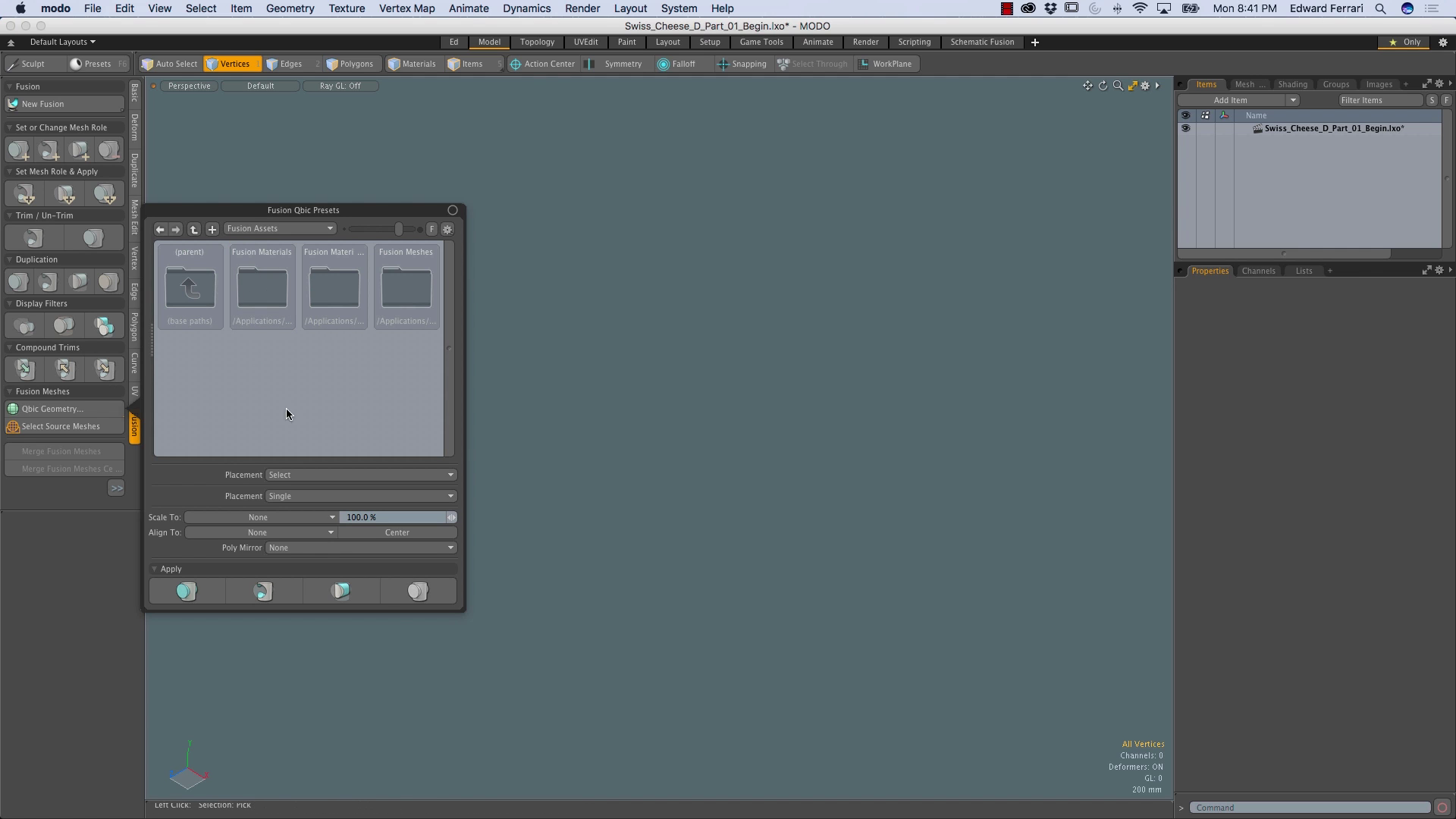
{"action": "double_click", "coordinate": [408, 293]}
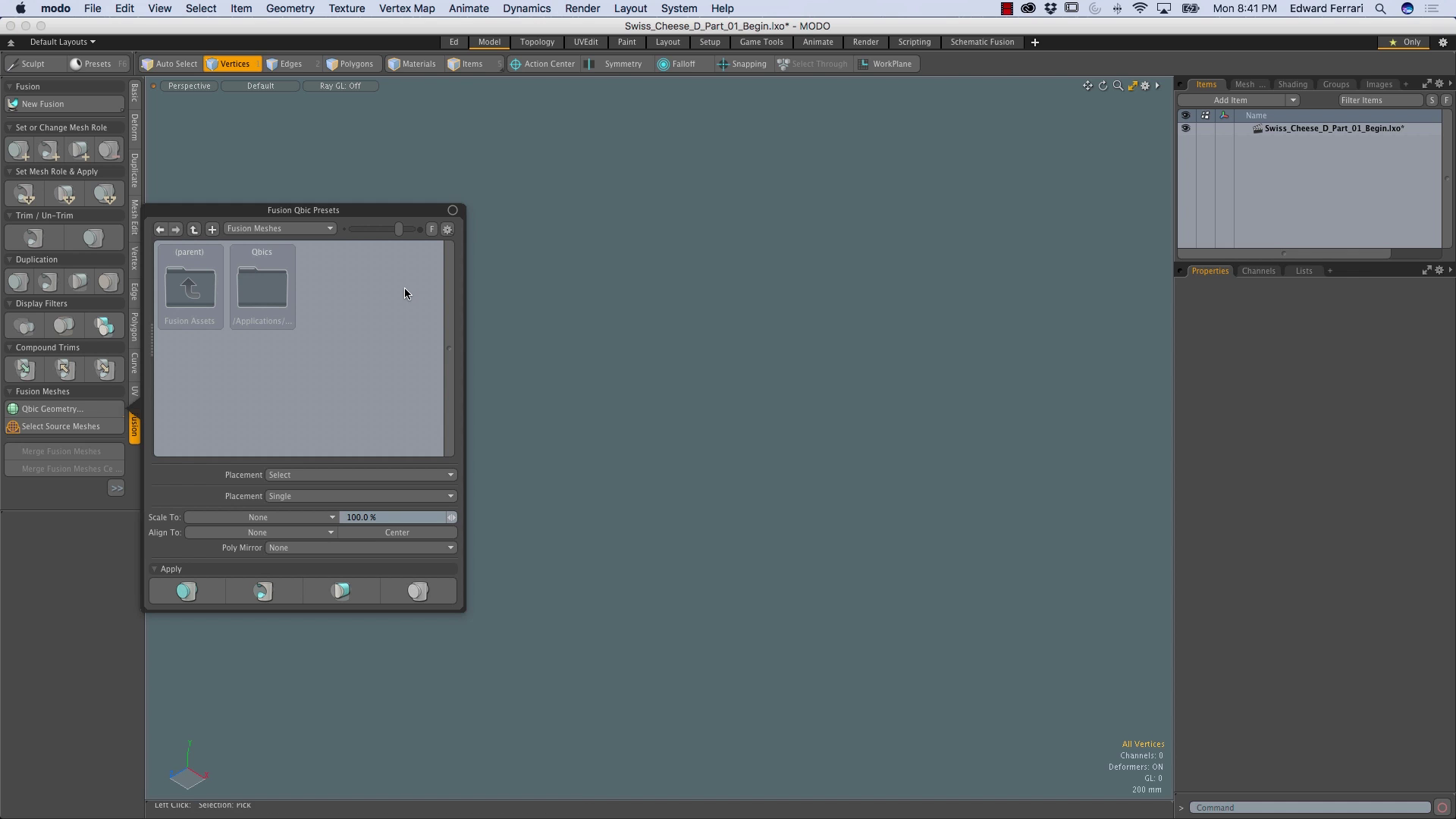
{"action": "double_click", "coordinate": [266, 291]}
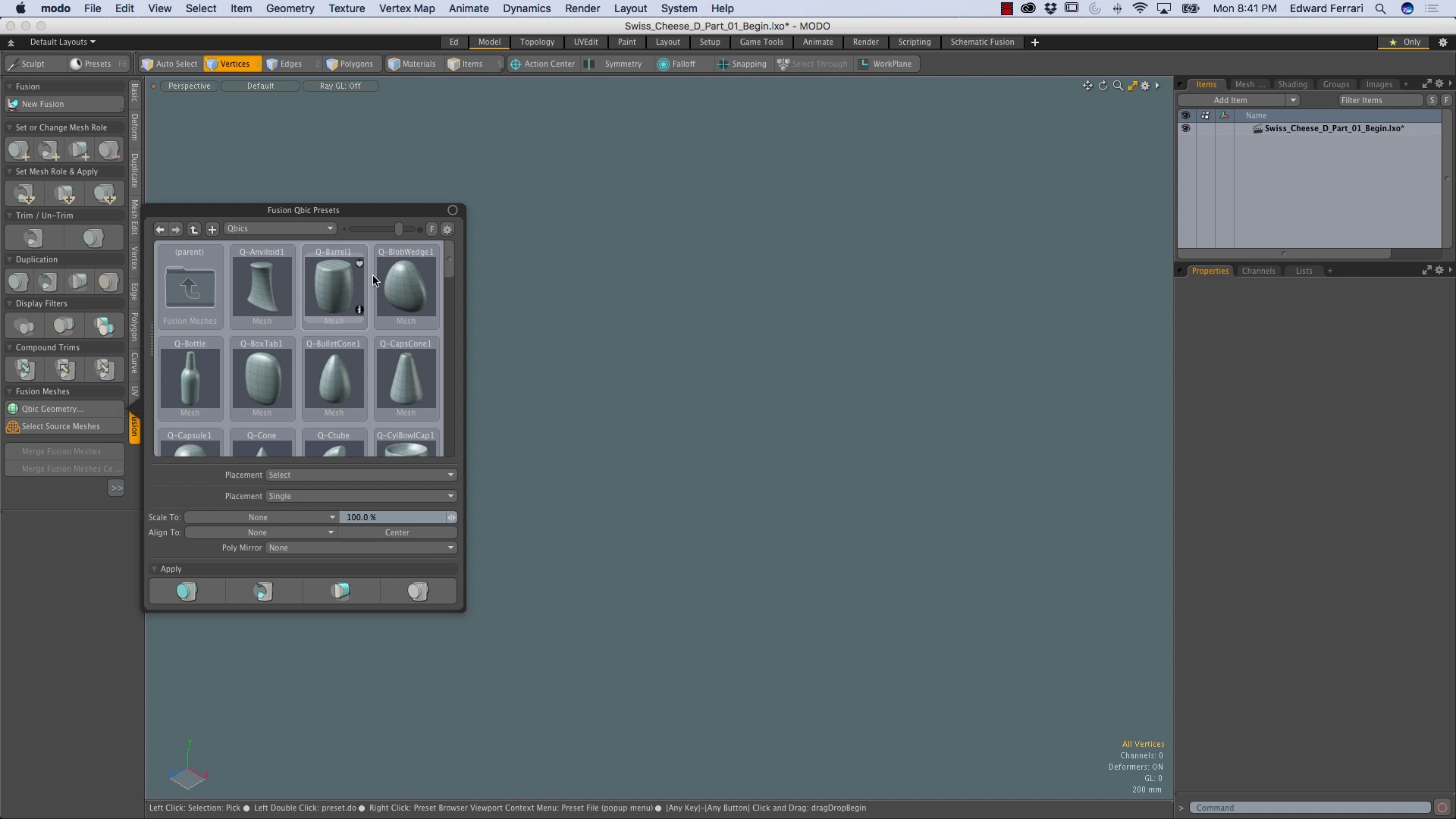
{"action": "mouse_move", "coordinate": [451, 258]}
{"action": "left_mouse_down"}
{"action": "mouse_move", "coordinate": [461, 357]}
{"action": "mouse_move", "coordinate": [455, 250]}
{"action": "left_mouse_up"}
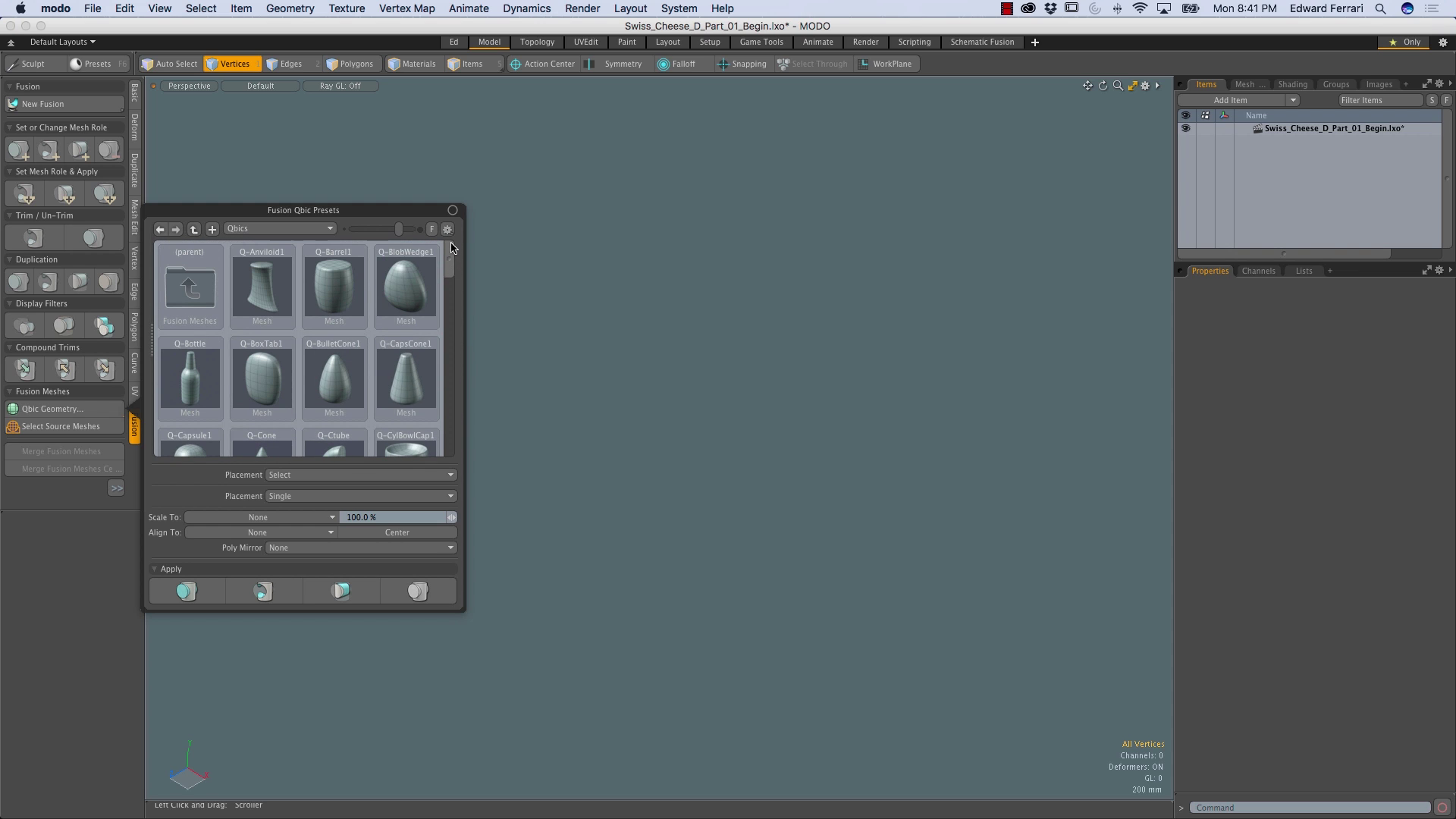
{"action": "double_click", "coordinate": [330, 286]}
Turn on the wireframe overlay for the barrel mesh in the perspective view
{"action": "left_click_drag", "start_coordinate": [715, 344], "coordinate": [667, 395], "text": "alt"}
{"action": "key", "text": "ctrl+grave"}
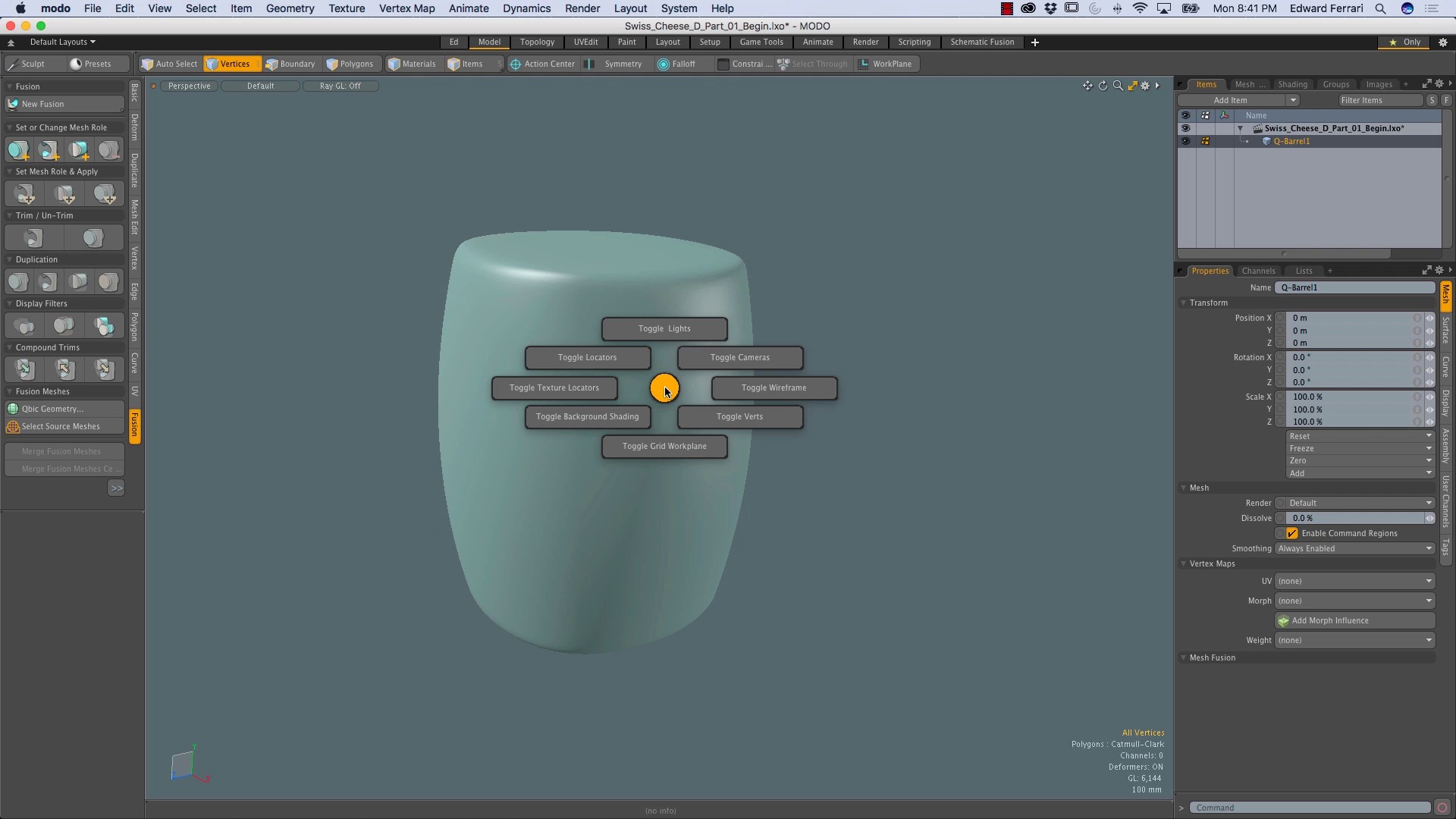
{"action": "left_click", "coordinate": [825, 392]}
{"action": "left_click_drag", "start_coordinate": [824, 393], "coordinate": [603, 442], "text": "alt"}
Remove two horizontal edge loops around the barrel's body, one above and one below its middle
{"action": "key", "text": "2"}
{"action": "key", "text": "2"}
{"action": "double_click", "coordinate": [585, 286]}
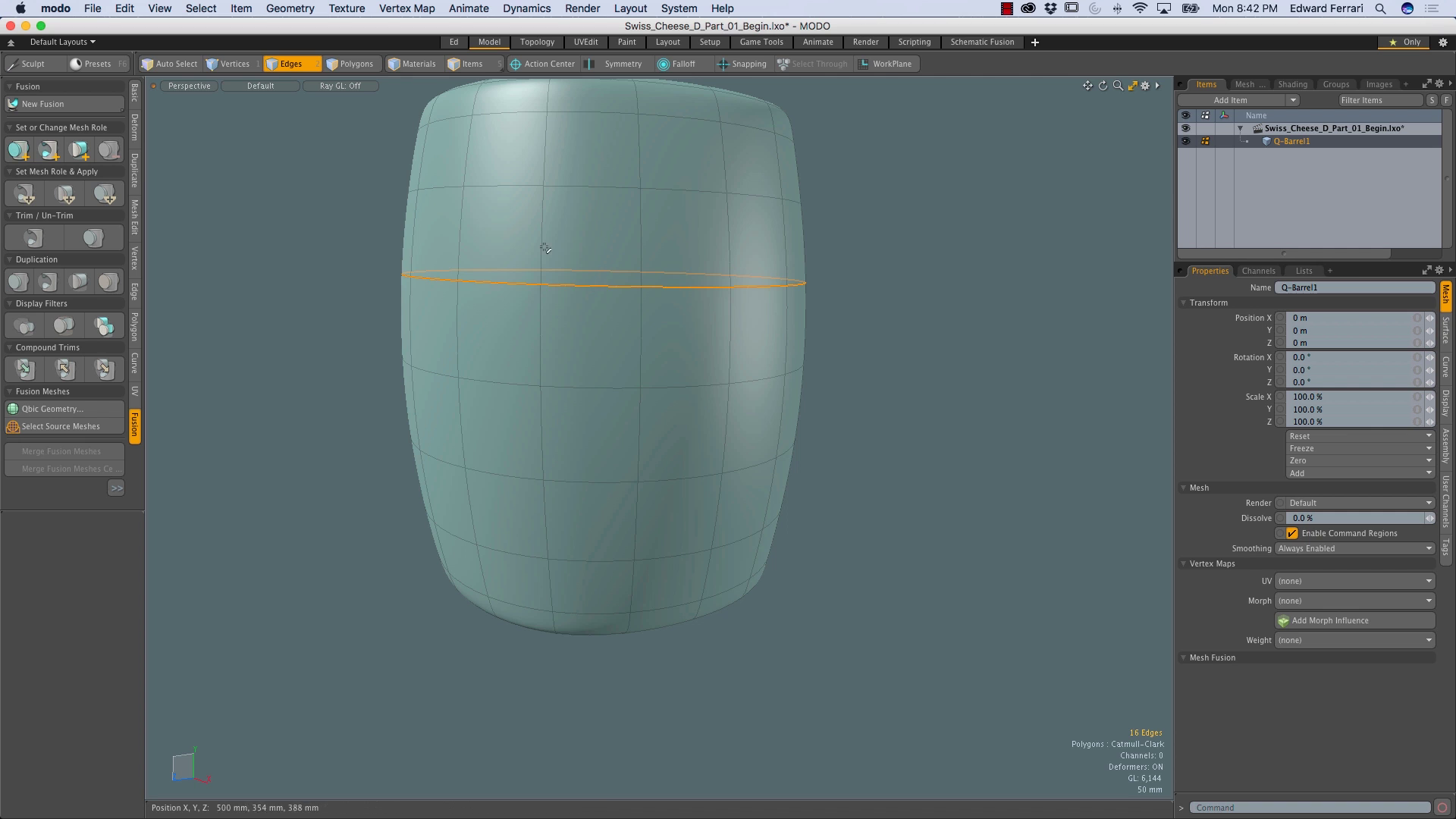
{"action": "double_click", "coordinate": [569, 474], "text": "shift"}
{"action": "left_click_drag", "start_coordinate": [573, 472], "coordinate": [674, 491], "text": "alt"}
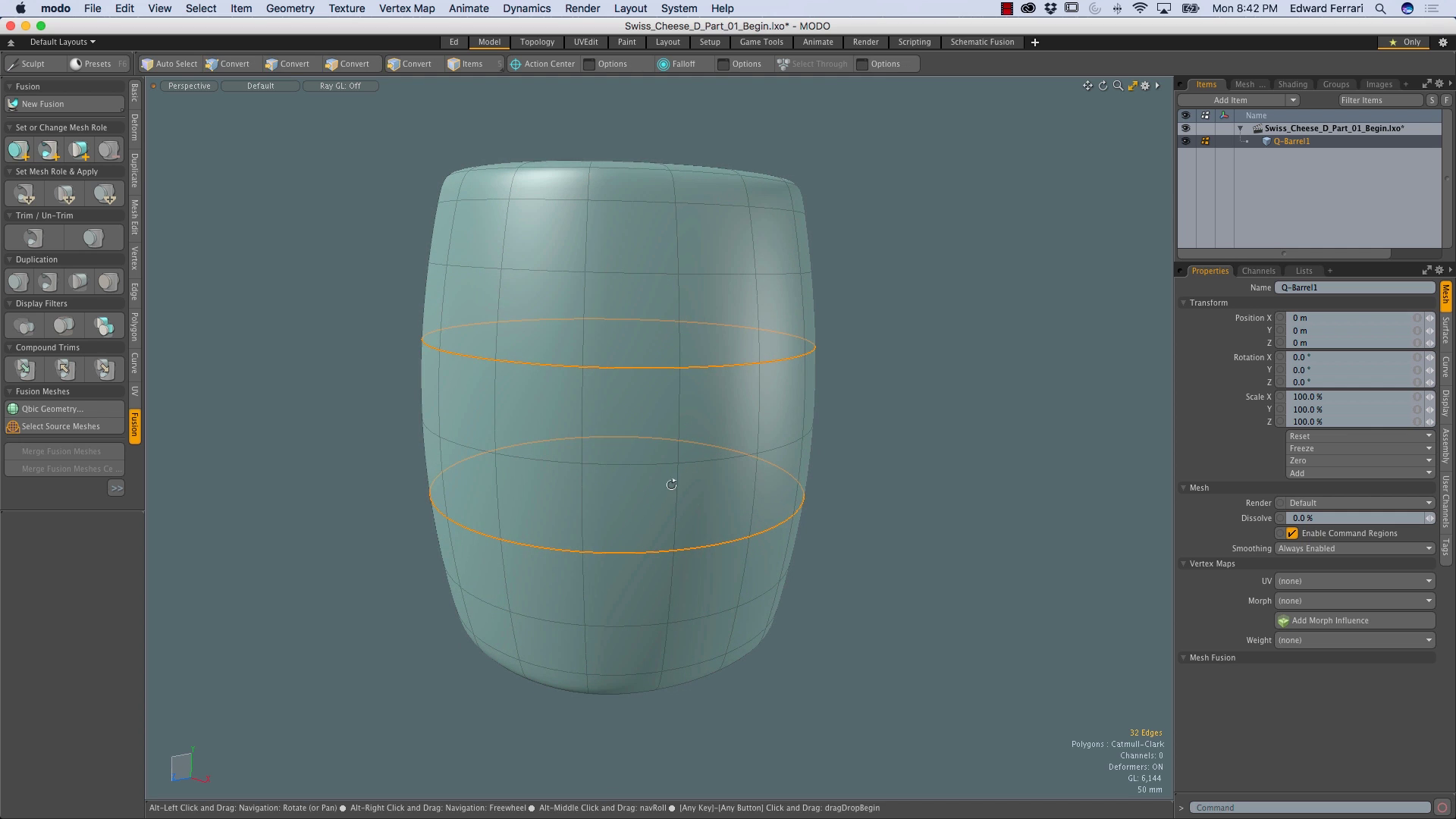
{"action": "key", "text": "ctrl"}
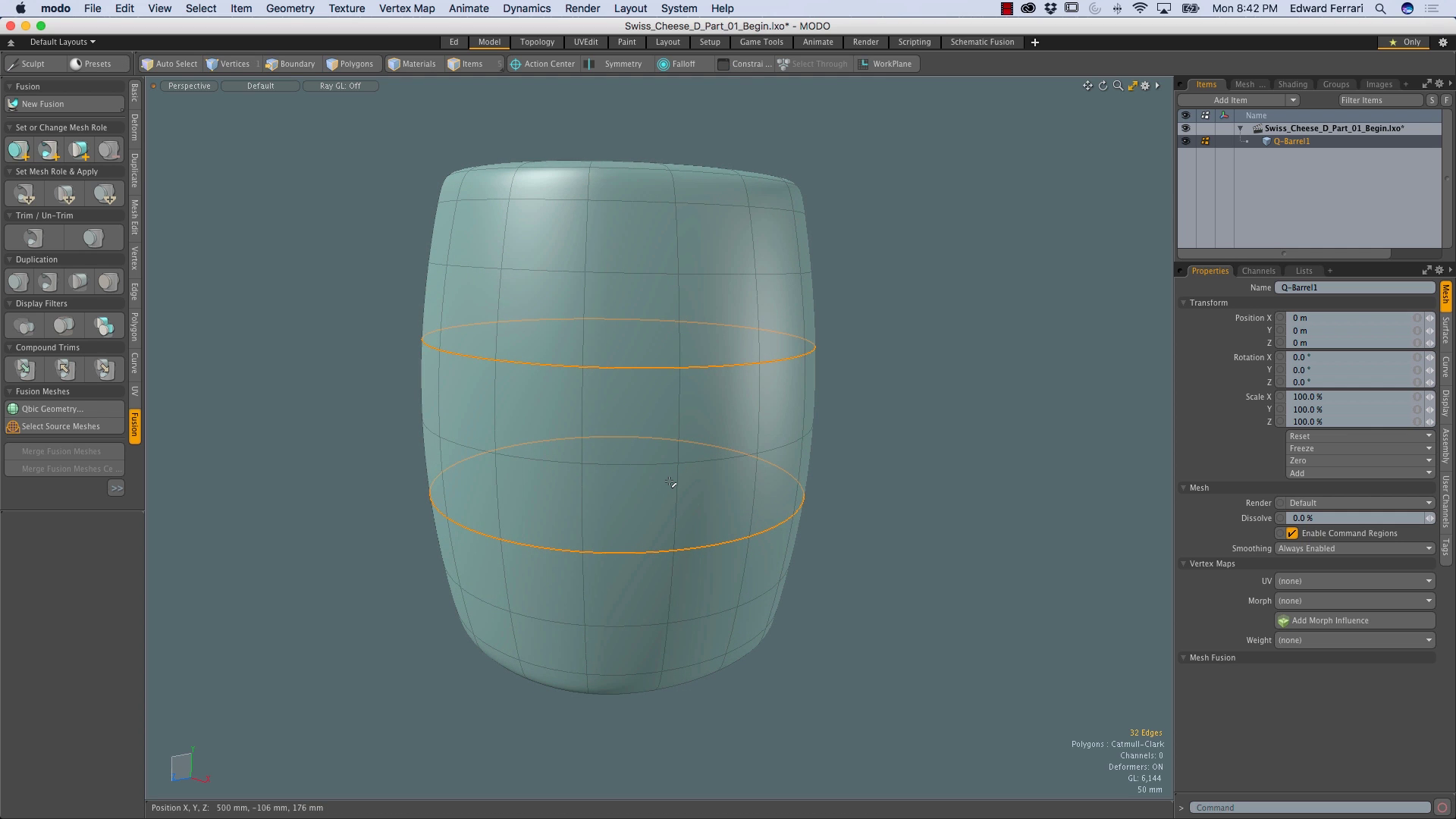
{"action": "key", "text": "ctrl+BackSpace"}
{"action": "left_click_drag", "start_coordinate": [676, 496], "coordinate": [664, 395], "text": "alt"}
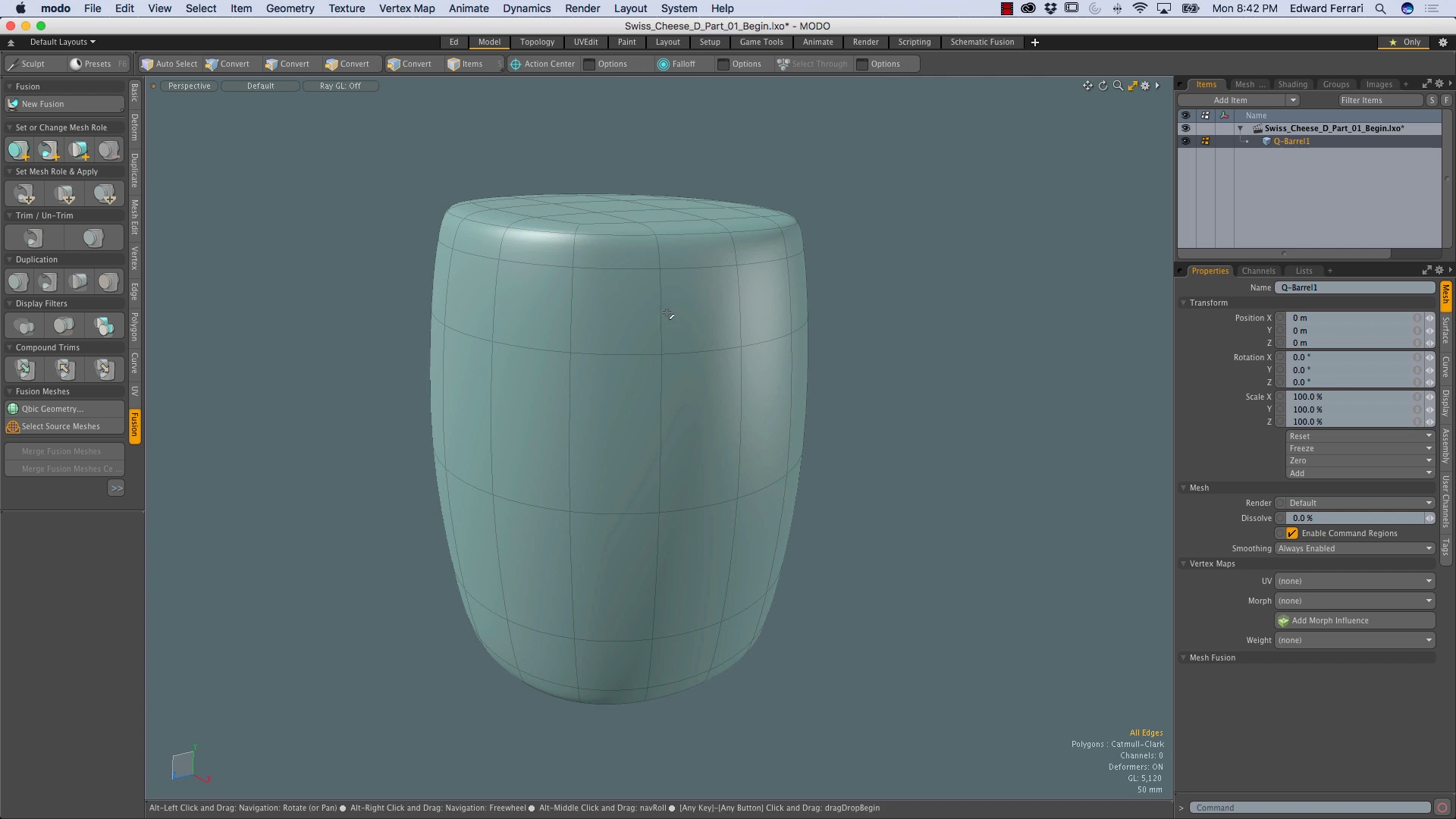
Flatten the whole barrel by scaling it to 25% in Y with the Transform tool
{"action": "left_click", "coordinate": [662, 395]}
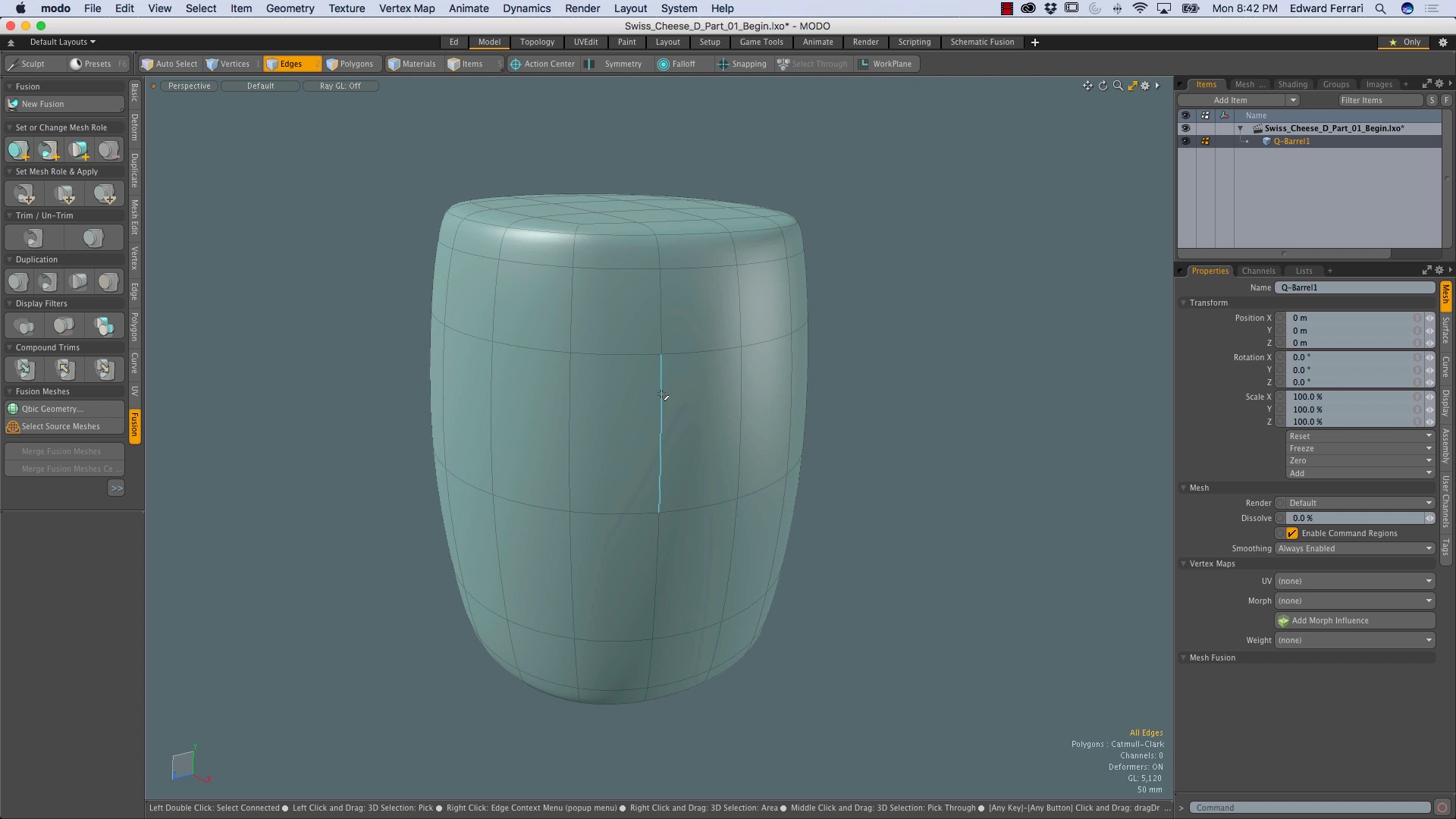
{"action": "key", "text": "y"}
{"action": "left_click_drag", "start_coordinate": [662, 395], "coordinate": [640, 375], "text": "alt"}
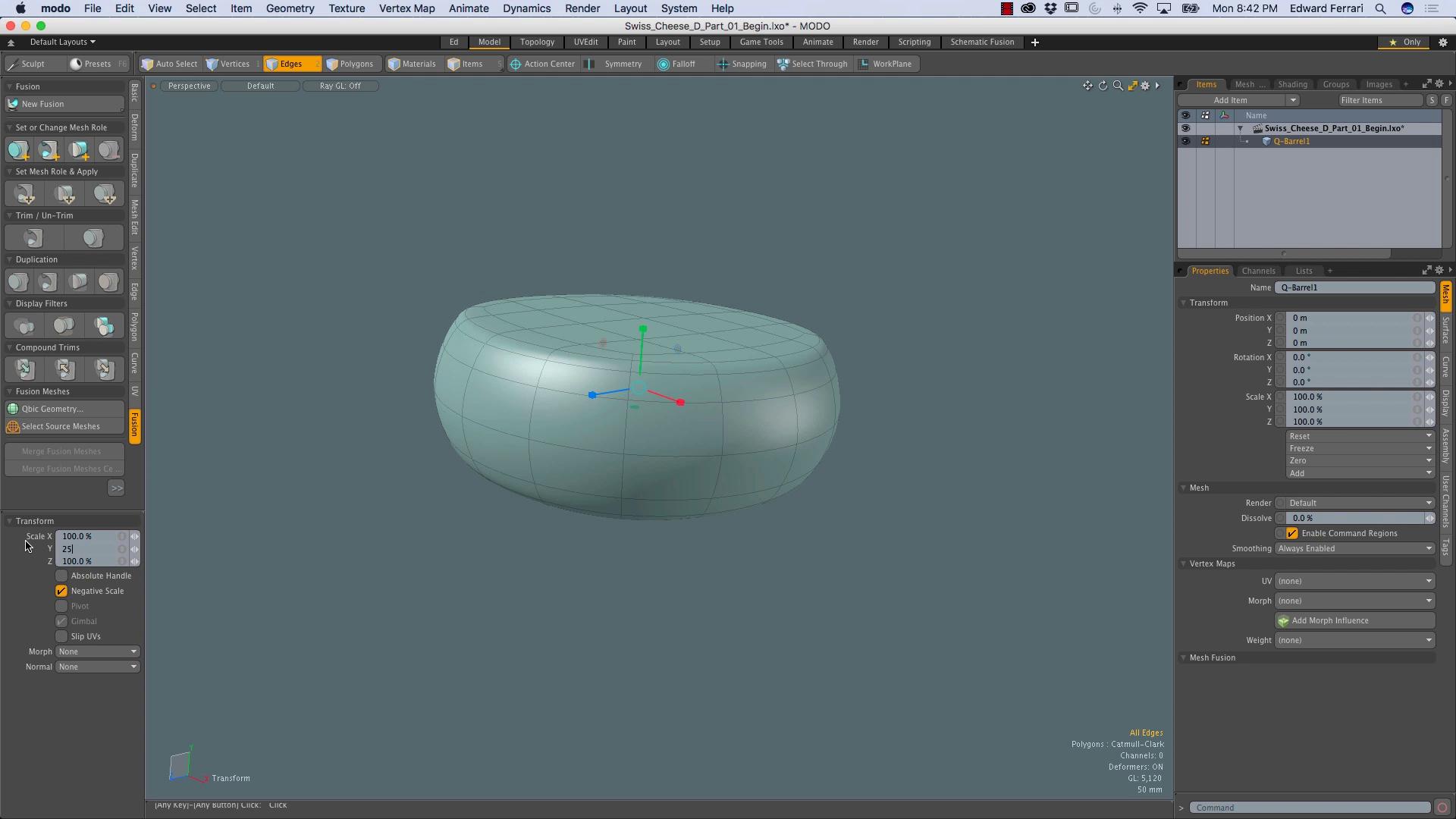
{"action": "key", "text": "Return"}
{"action": "left_click_drag", "start_coordinate": [583, 351], "coordinate": [709, 430], "text": "alt"}
{"action": "key", "text": "2"}
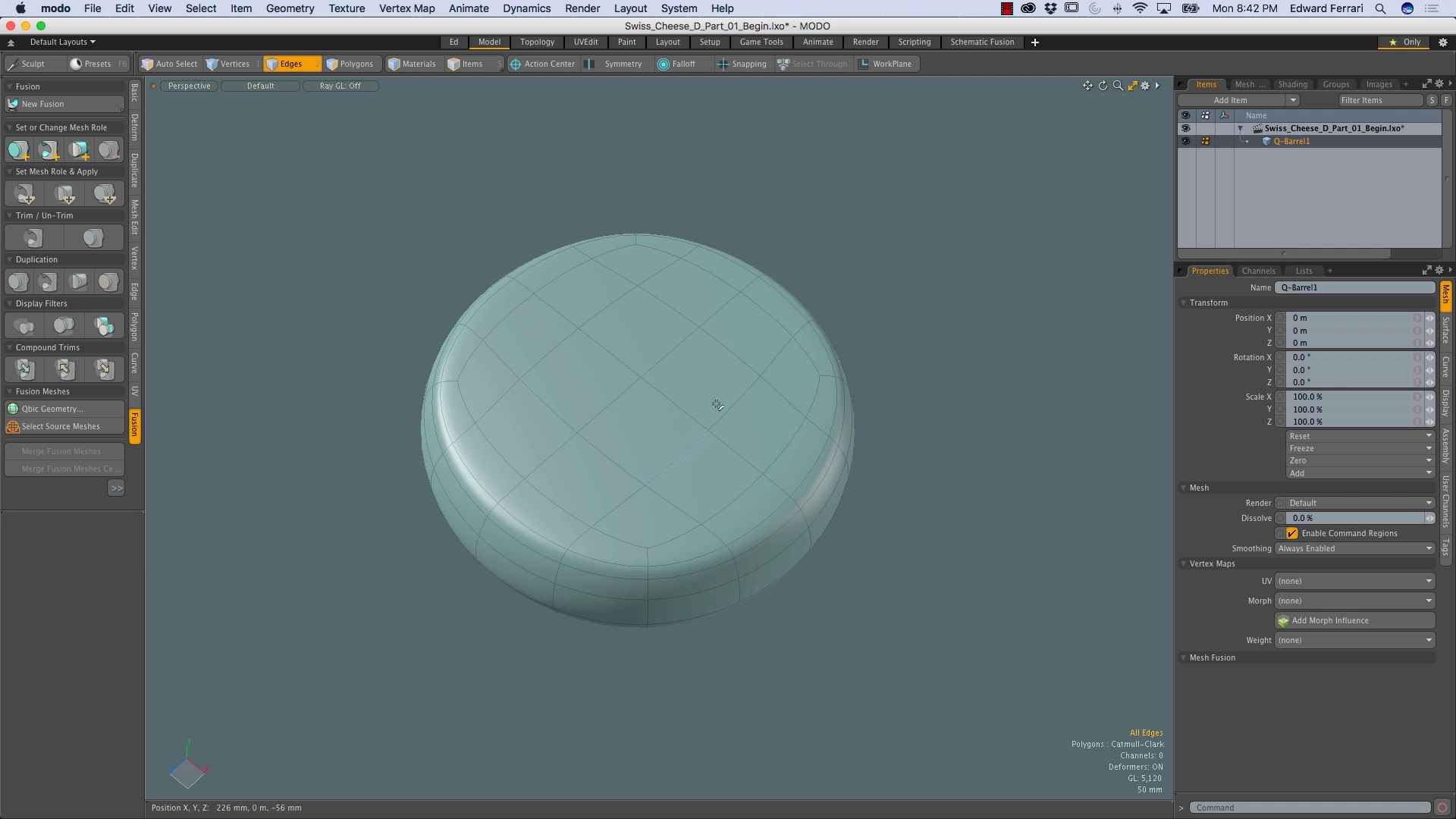
Rename the flattened barrel mesh as Cheese_Wheel
{"action": "left_click_drag", "start_coordinate": [692, 374], "coordinate": [849, 436], "text": "ctrl+alt"}
{"action": "left_click", "coordinate": [1323, 288]}
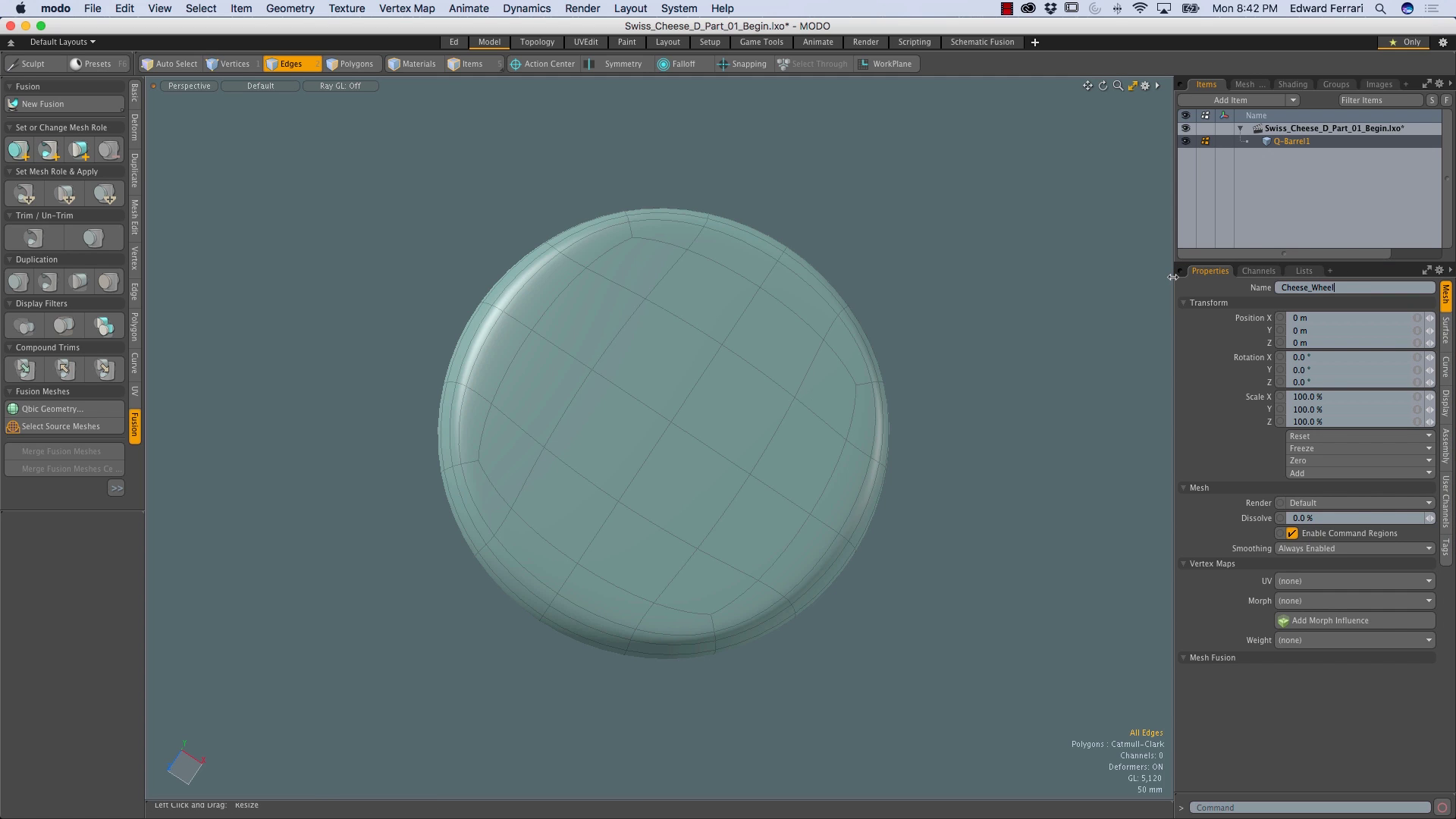
{"action": "key", "text": "Return"}
Create a new Fusion item named Swiss_Cheese from the Cheese_Wheel mesh, with an absolute strip width of 1 mm
{"action": "key", "text": "5"}
{"action": "left_click_drag", "start_coordinate": [721, 373], "coordinate": [637, 315], "text": "alt"}
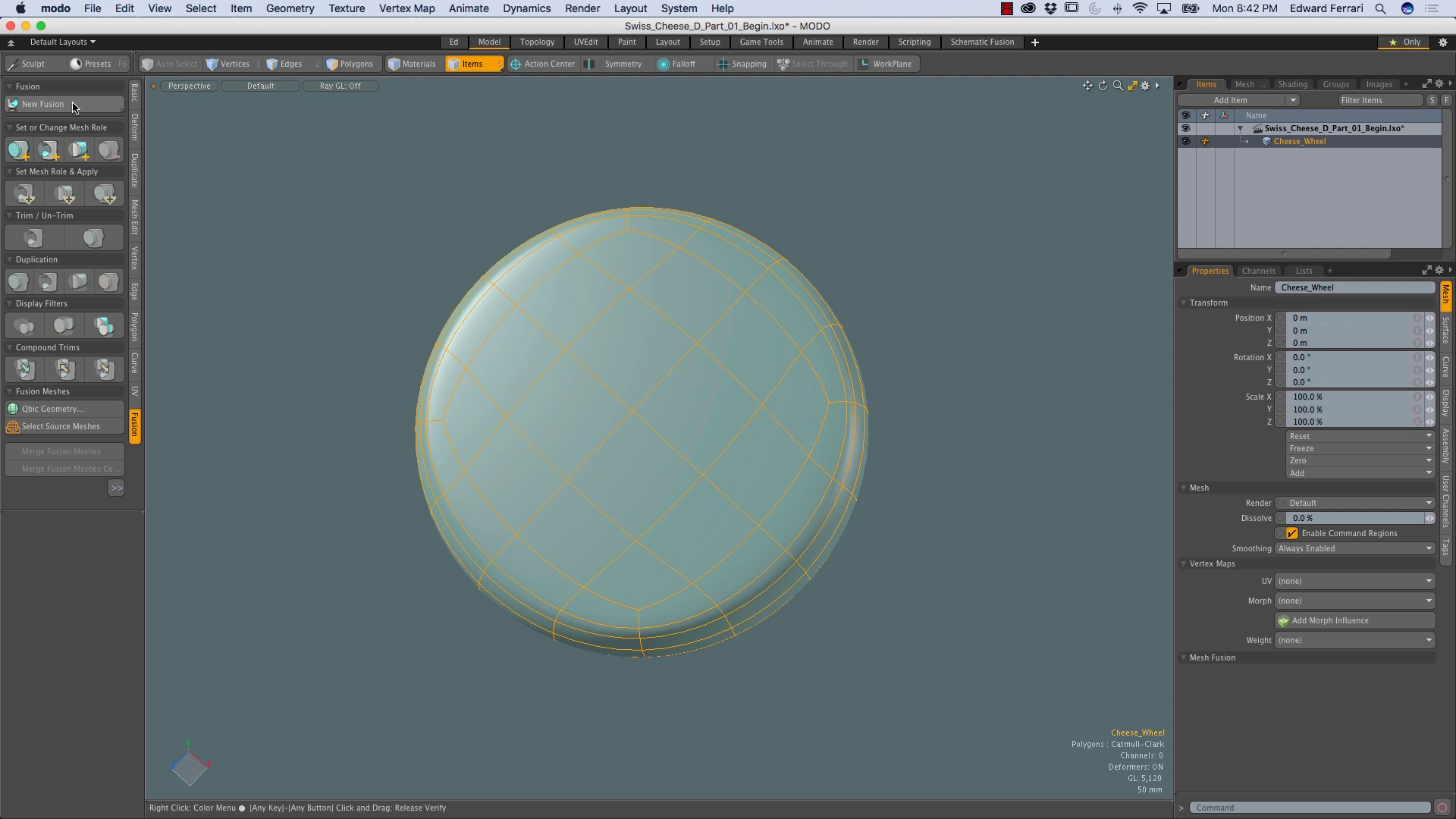
{"action": "left_click", "coordinate": [31, 106]}
{"action": "left_click", "coordinate": [70, 107]}
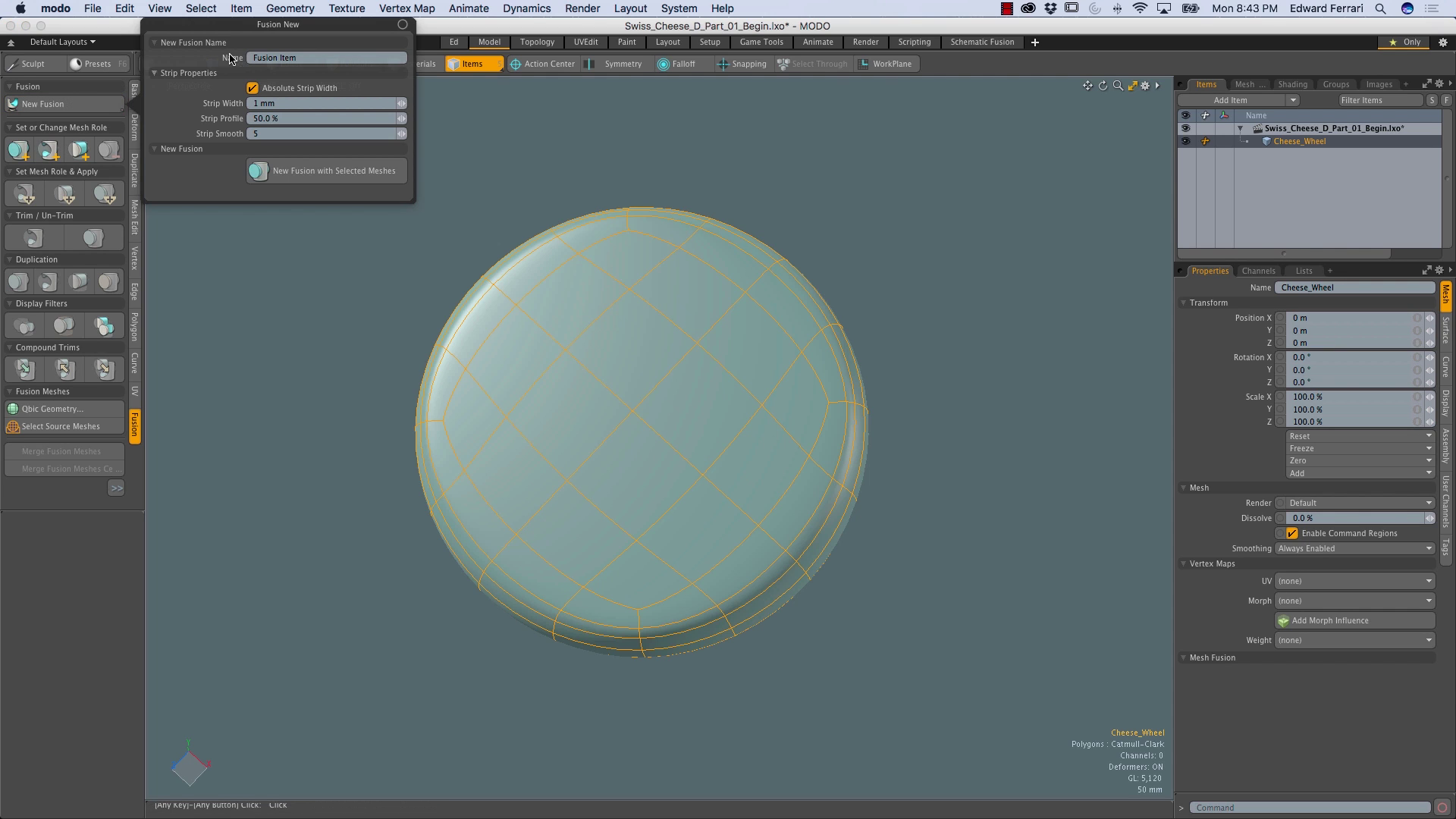
{"action": "left_click_drag", "start_coordinate": [231, 26], "coordinate": [256, 139]}
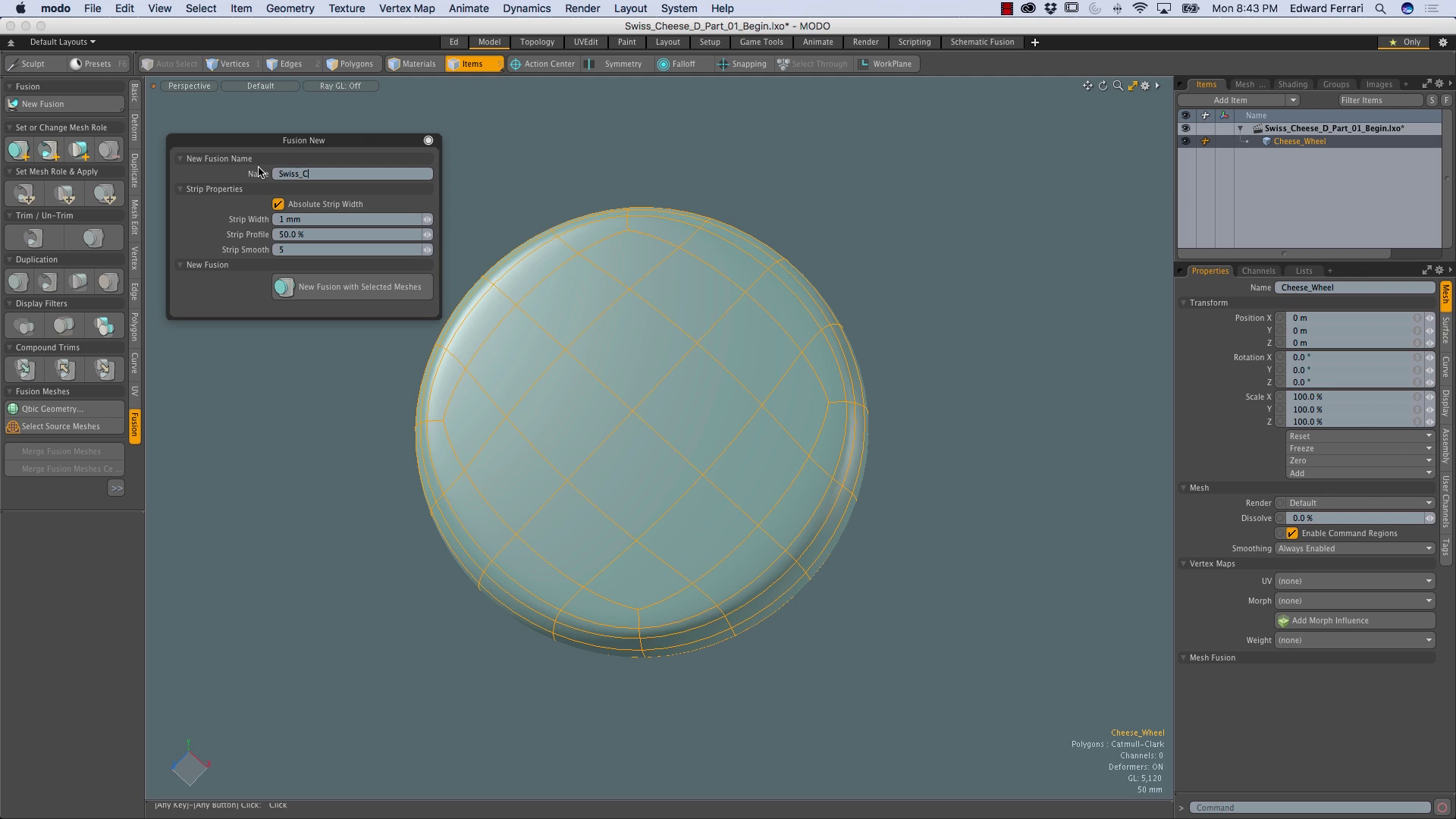
{"action": "left_click", "coordinate": [279, 205]}
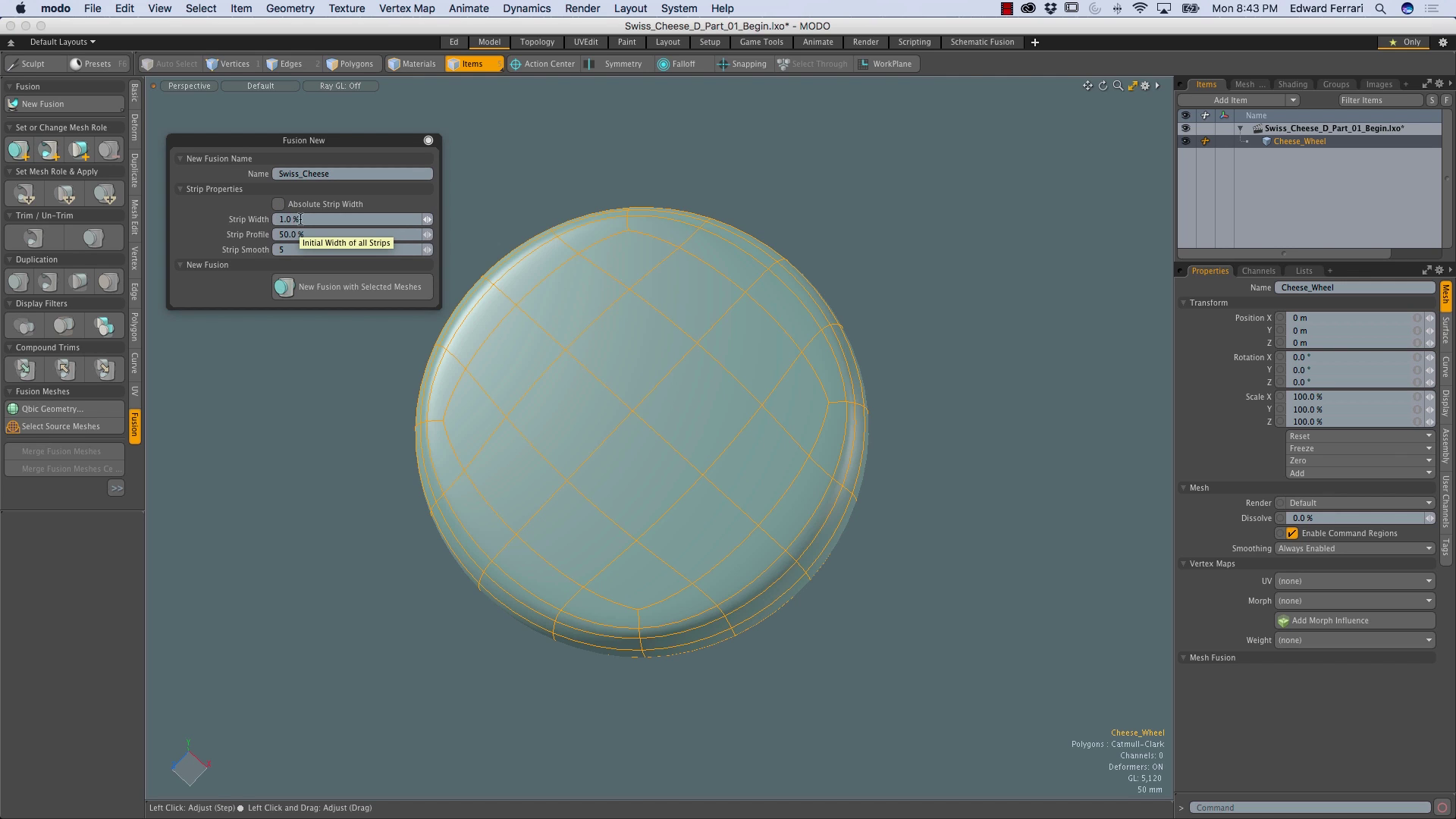
{"action": "left_click", "coordinate": [279, 204]}
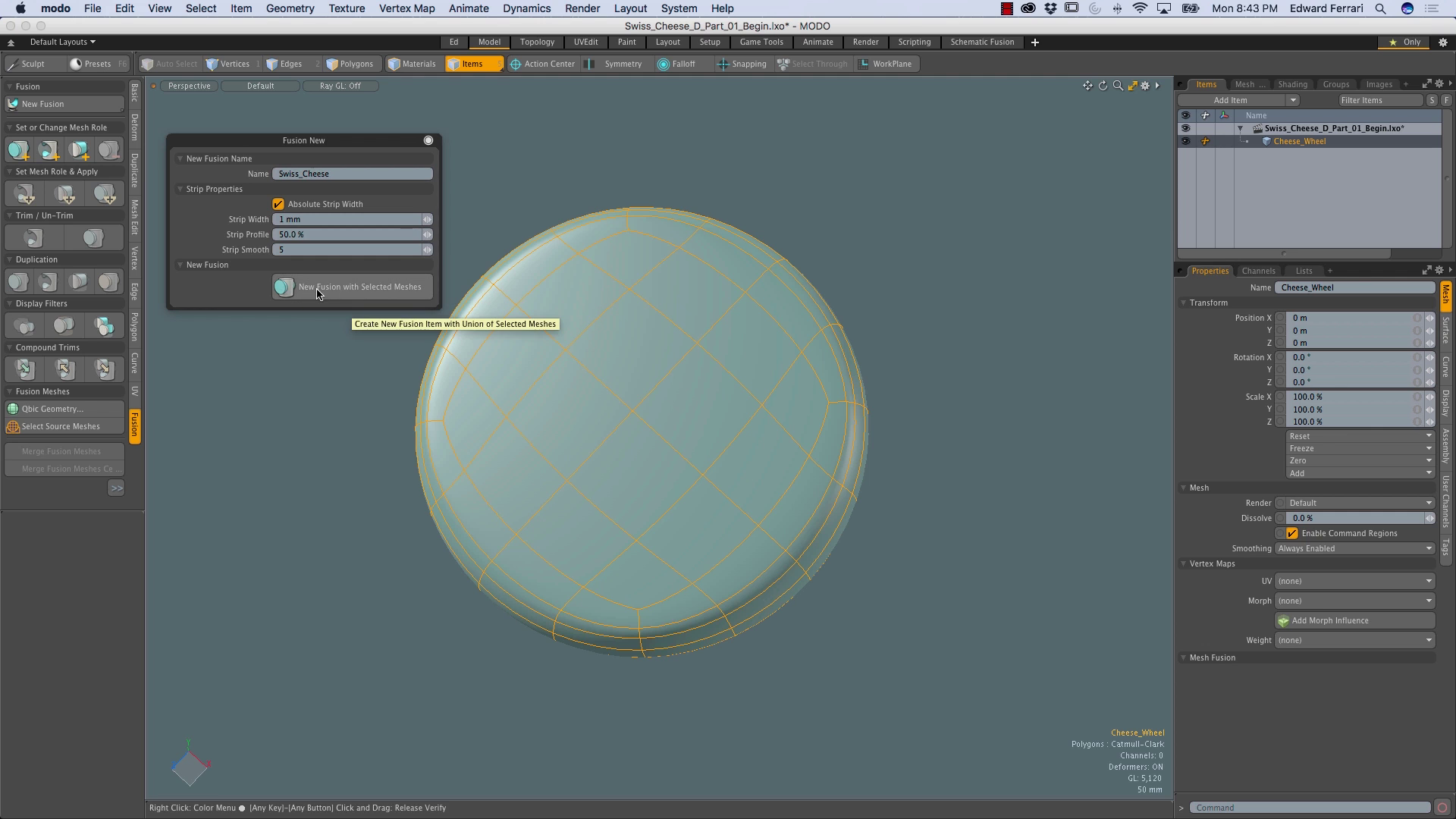
{"action": "left_click", "coordinate": [382, 289]}
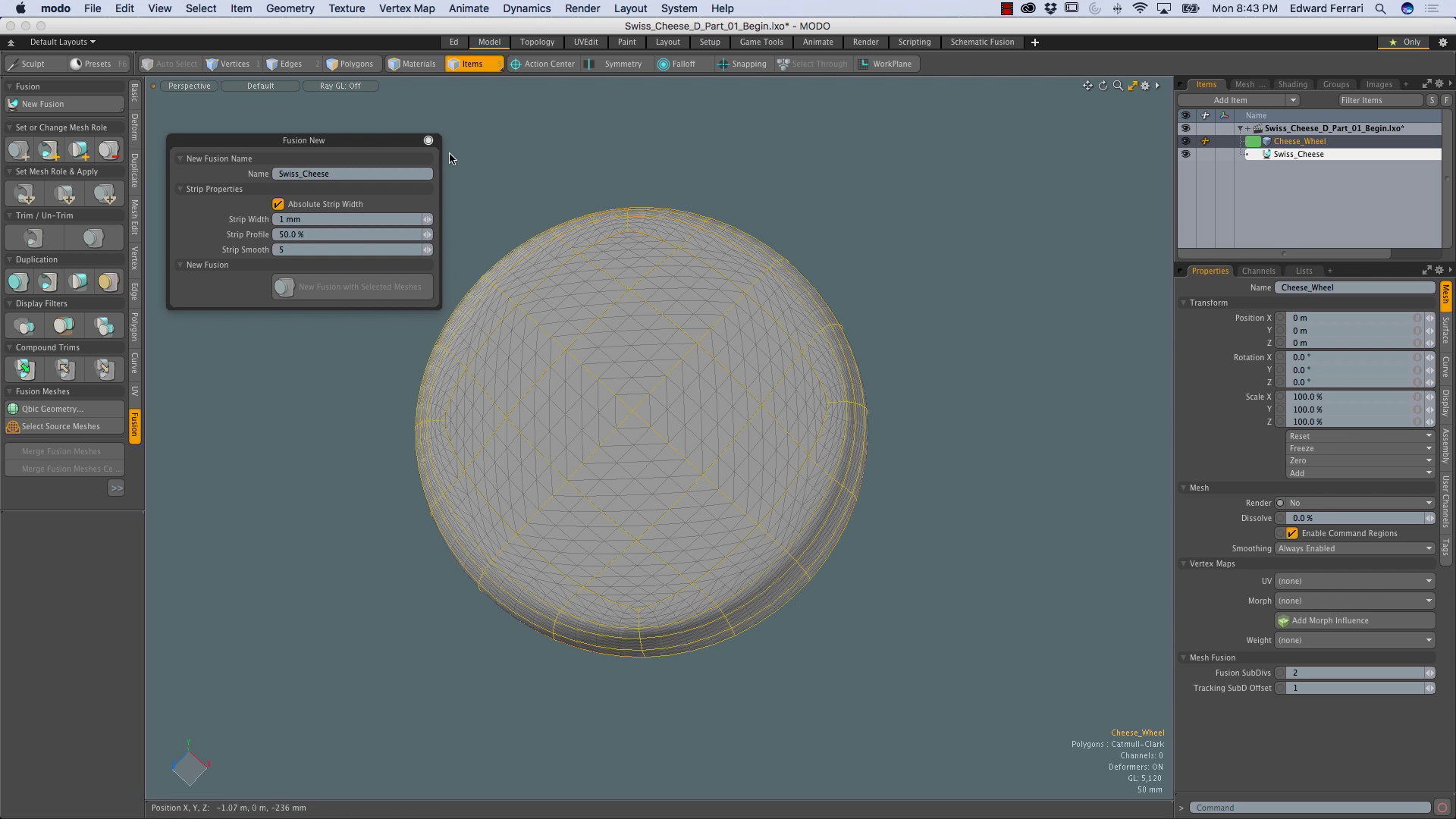
{"action": "left_click", "coordinate": [429, 141]}
Hide the Swiss_Cheese Fusion item and deselect the Cheese_Wheel mesh to show its source wireframe
{"action": "left_click_drag", "start_coordinate": [660, 309], "coordinate": [629, 308], "text": "alt+shift"}
{"action": "left_click_drag", "start_coordinate": [733, 311], "coordinate": [758, 281], "text": "alt"}
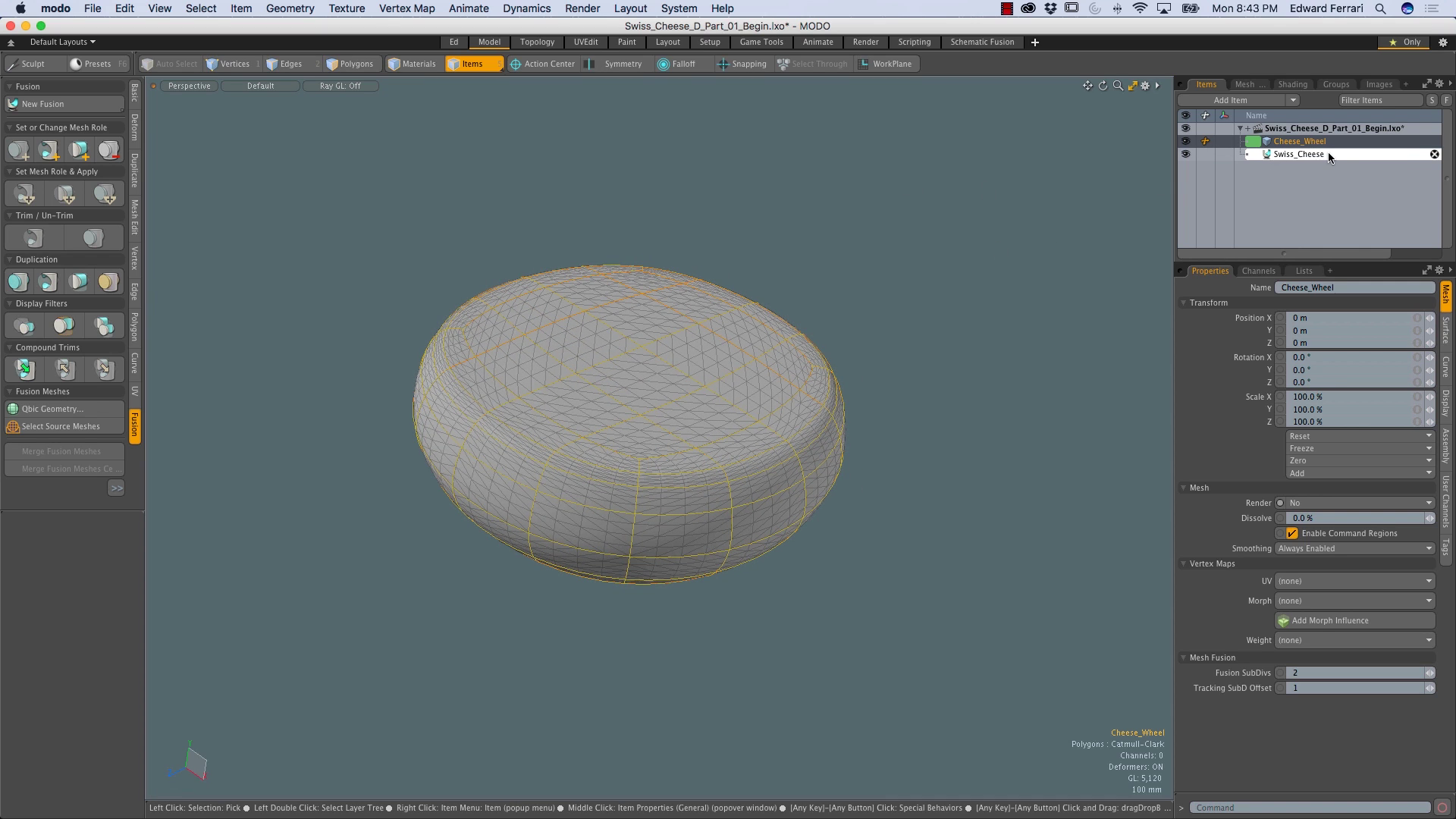
{"action": "left_click", "coordinate": [1186, 155]}
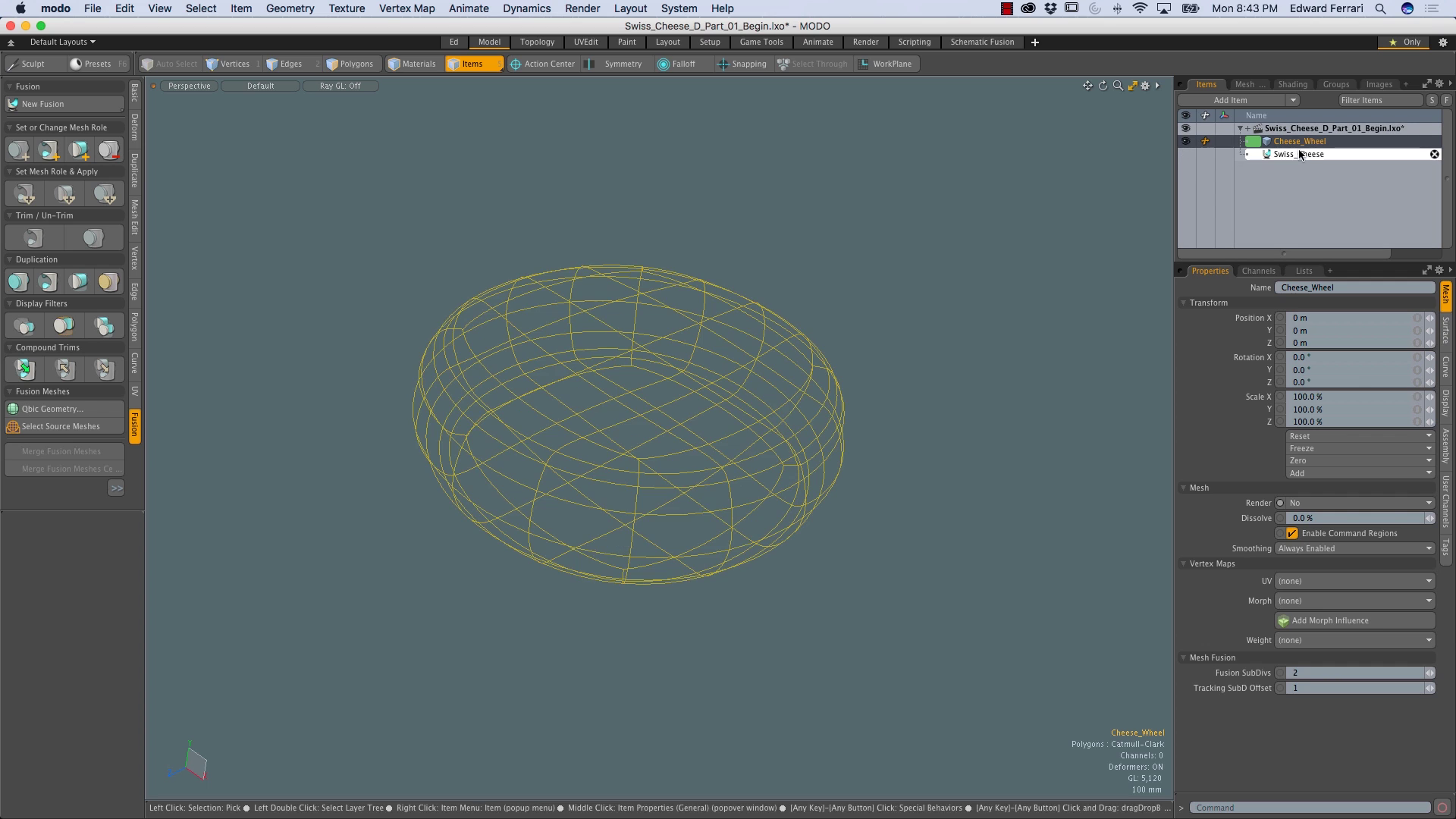
{"action": "left_click", "coordinate": [1298, 143], "text": "ctrl"}
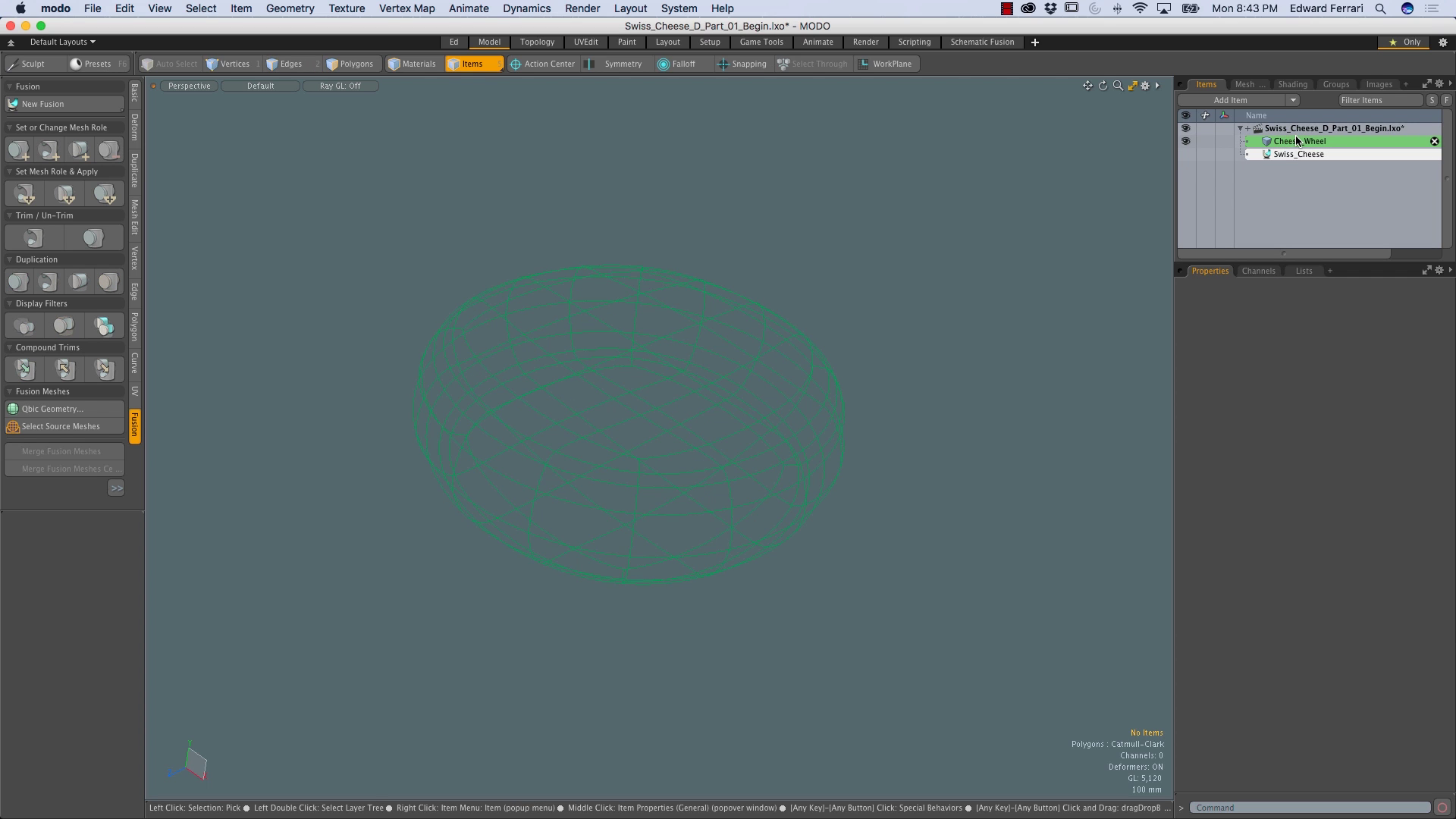
Examine the Cheese_Wheel source mesh's wireframe from several angles and check the visibility of the Swiss_Cheese Fusion item
{"action": "left_click_drag", "start_coordinate": [856, 366], "coordinate": [646, 417], "text": "alt"}
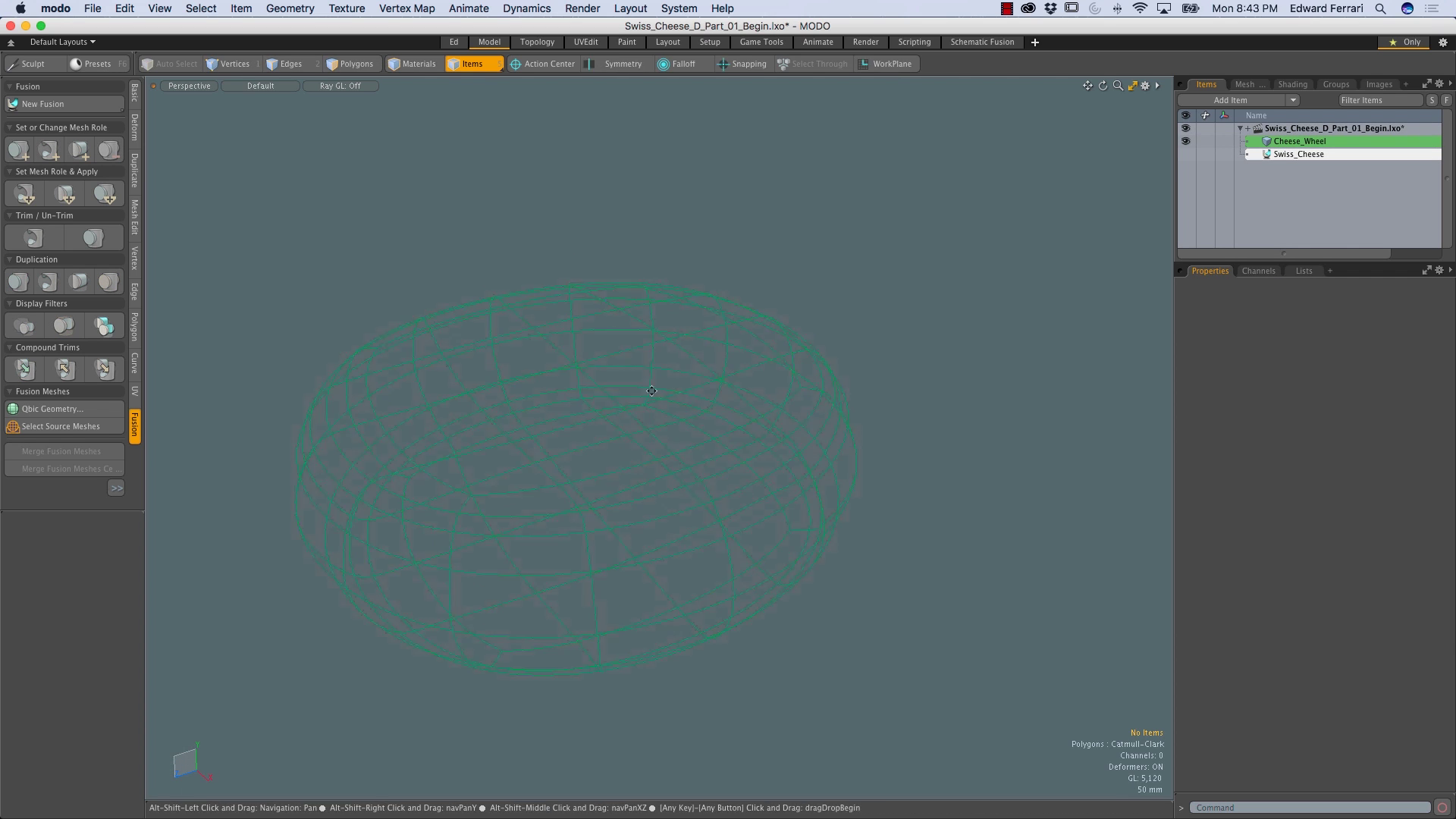
{"action": "left_click_drag", "start_coordinate": [644, 220], "coordinate": [715, 352], "text": "alt"}
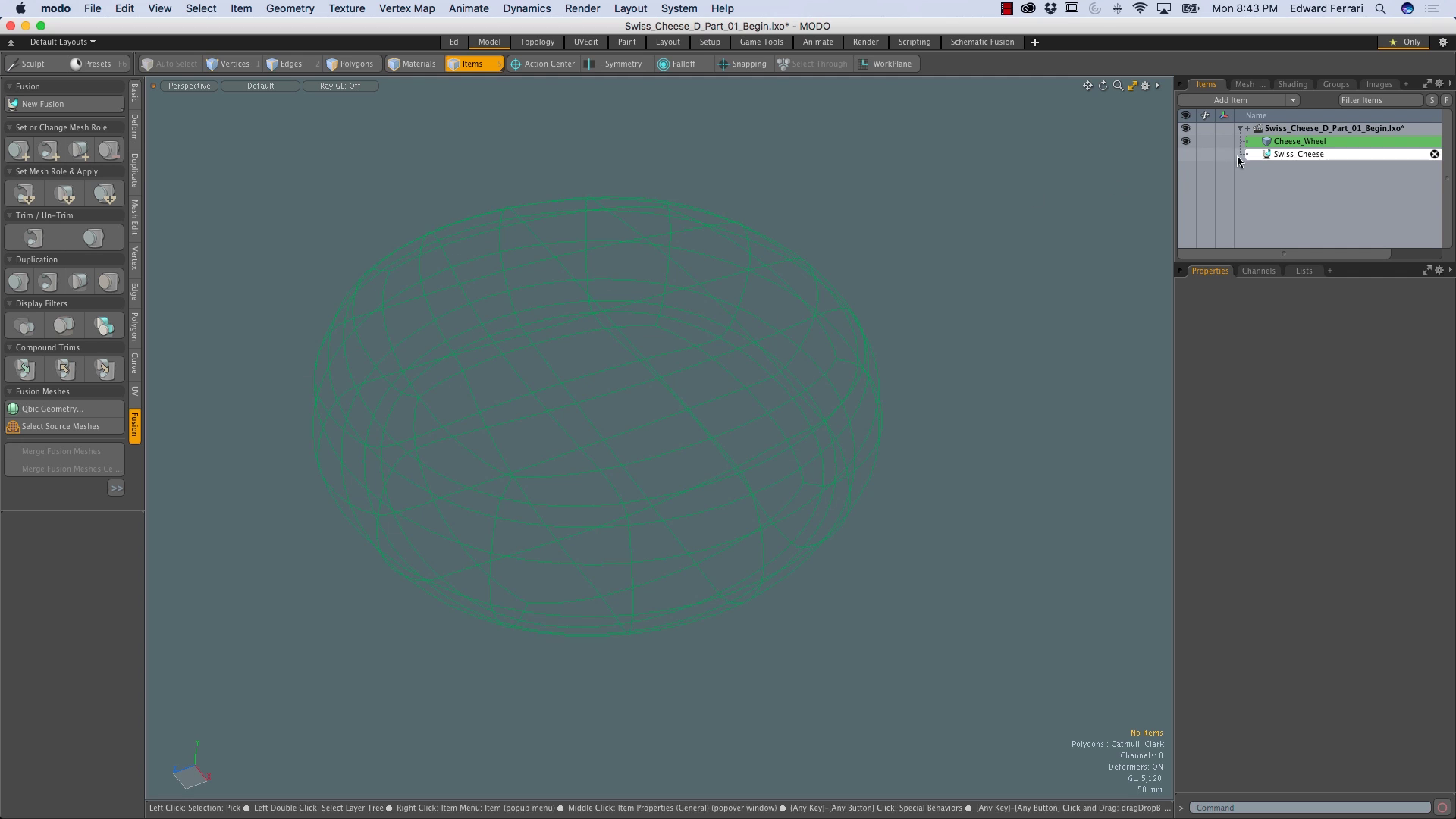
{"action": "left_click", "coordinate": [1186, 154]}
{"action": "left_click", "coordinate": [1185, 154]}
{"action": "left_click_drag", "start_coordinate": [519, 455], "coordinate": [488, 380], "text": "alt"}
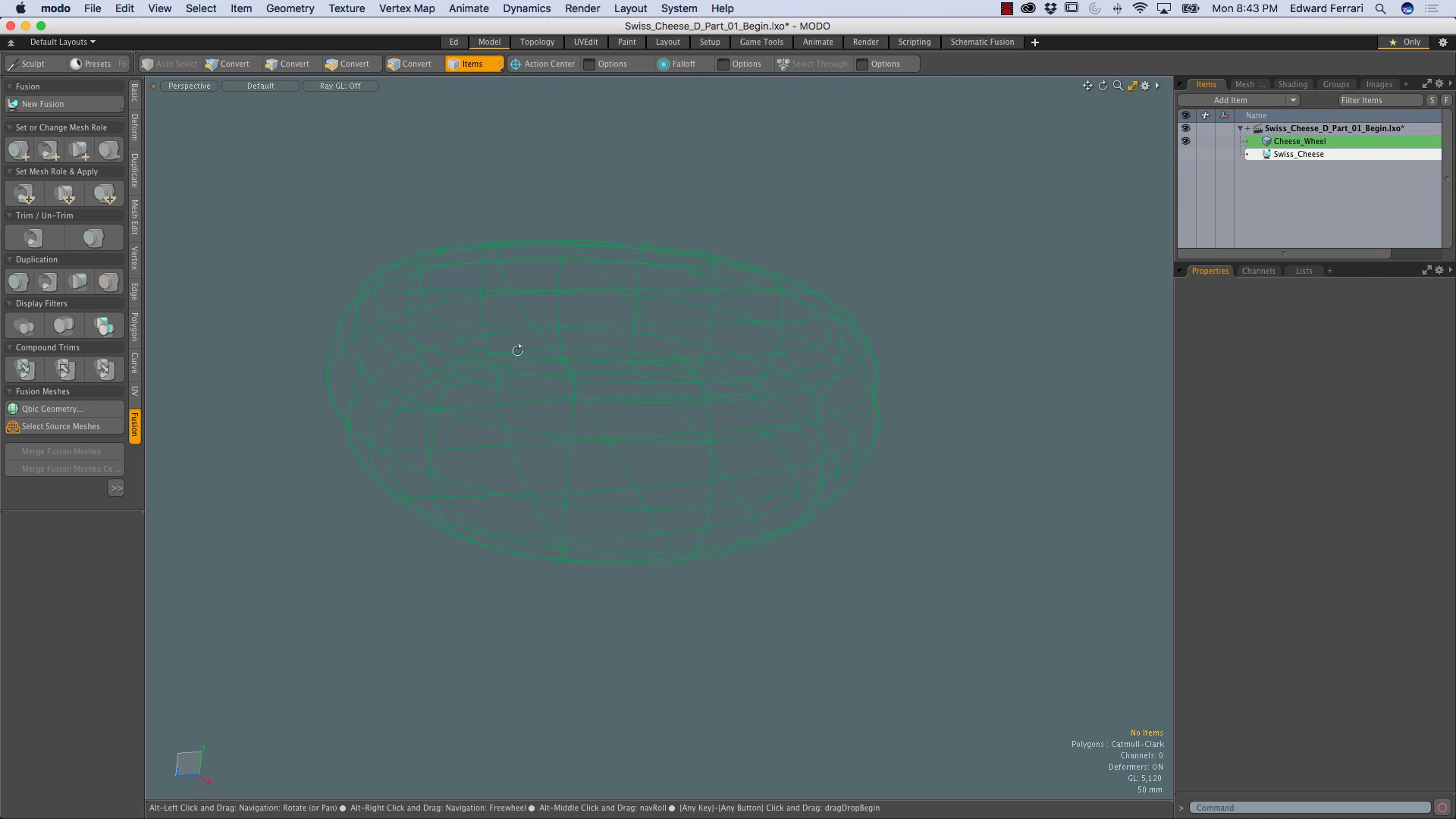
{"action": "left_click_drag", "start_coordinate": [640, 314], "coordinate": [611, 315], "text": "alt"}
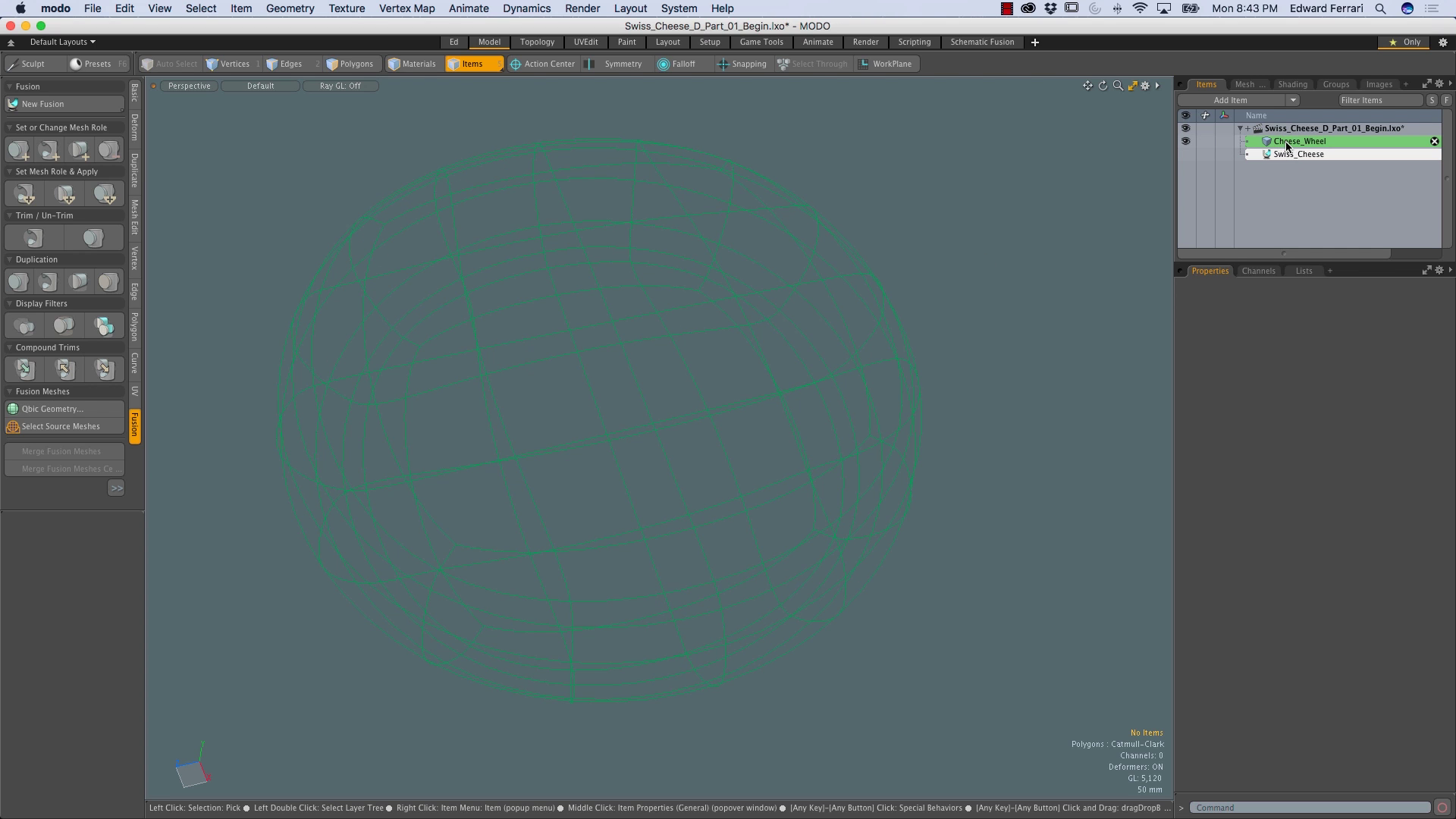
{"action": "left_click_drag", "start_coordinate": [658, 495], "coordinate": [613, 711], "text": "alt"}
{"action": "left_click_drag", "start_coordinate": [733, 519], "coordinate": [562, 616], "text": "alt"}
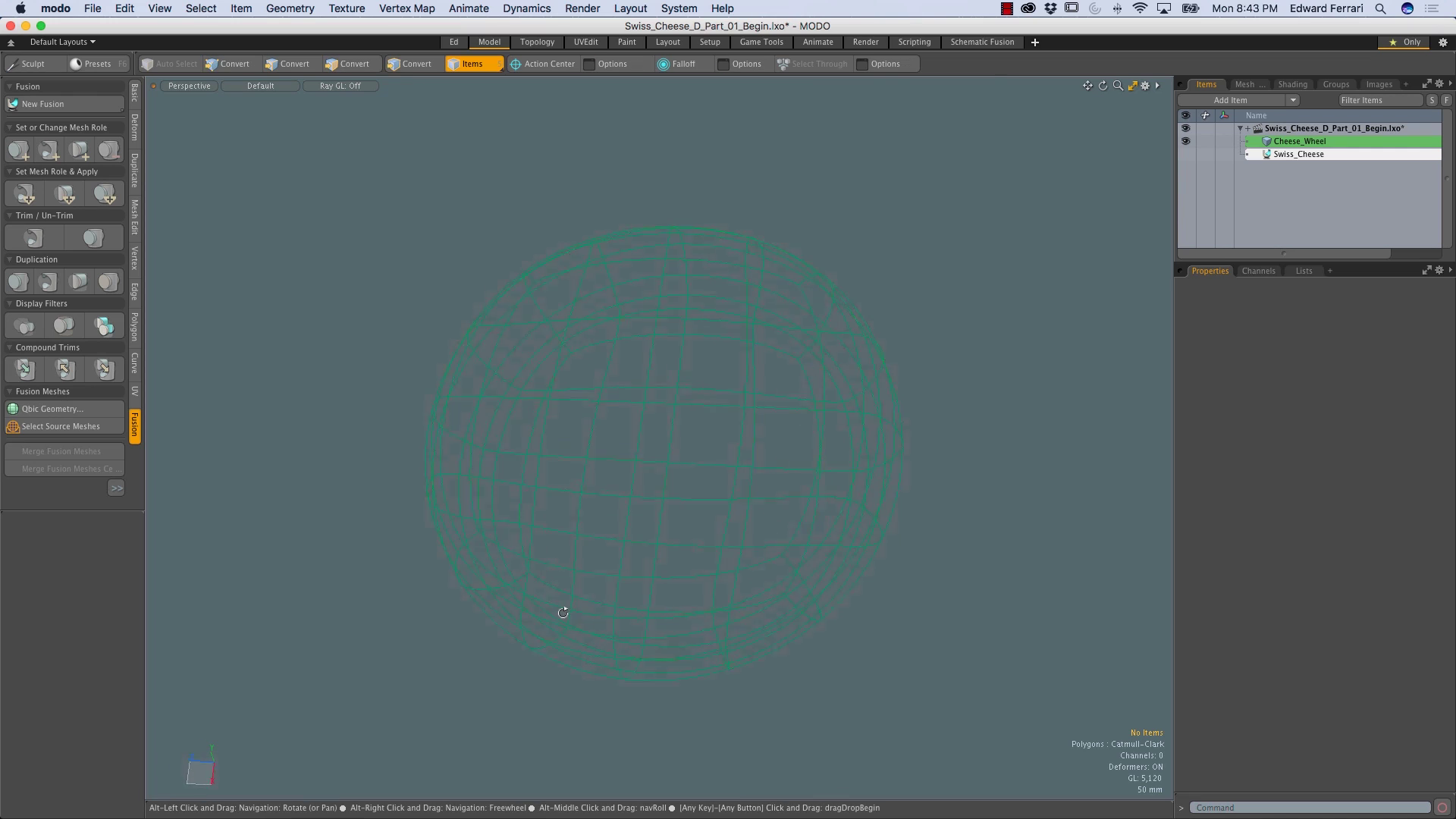
{"action": "left_click_drag", "start_coordinate": [802, 448], "coordinate": [888, 482], "text": "alt"}
{"action": "left_click_drag", "start_coordinate": [656, 384], "coordinate": [741, 347], "text": "ctrl+alt"}
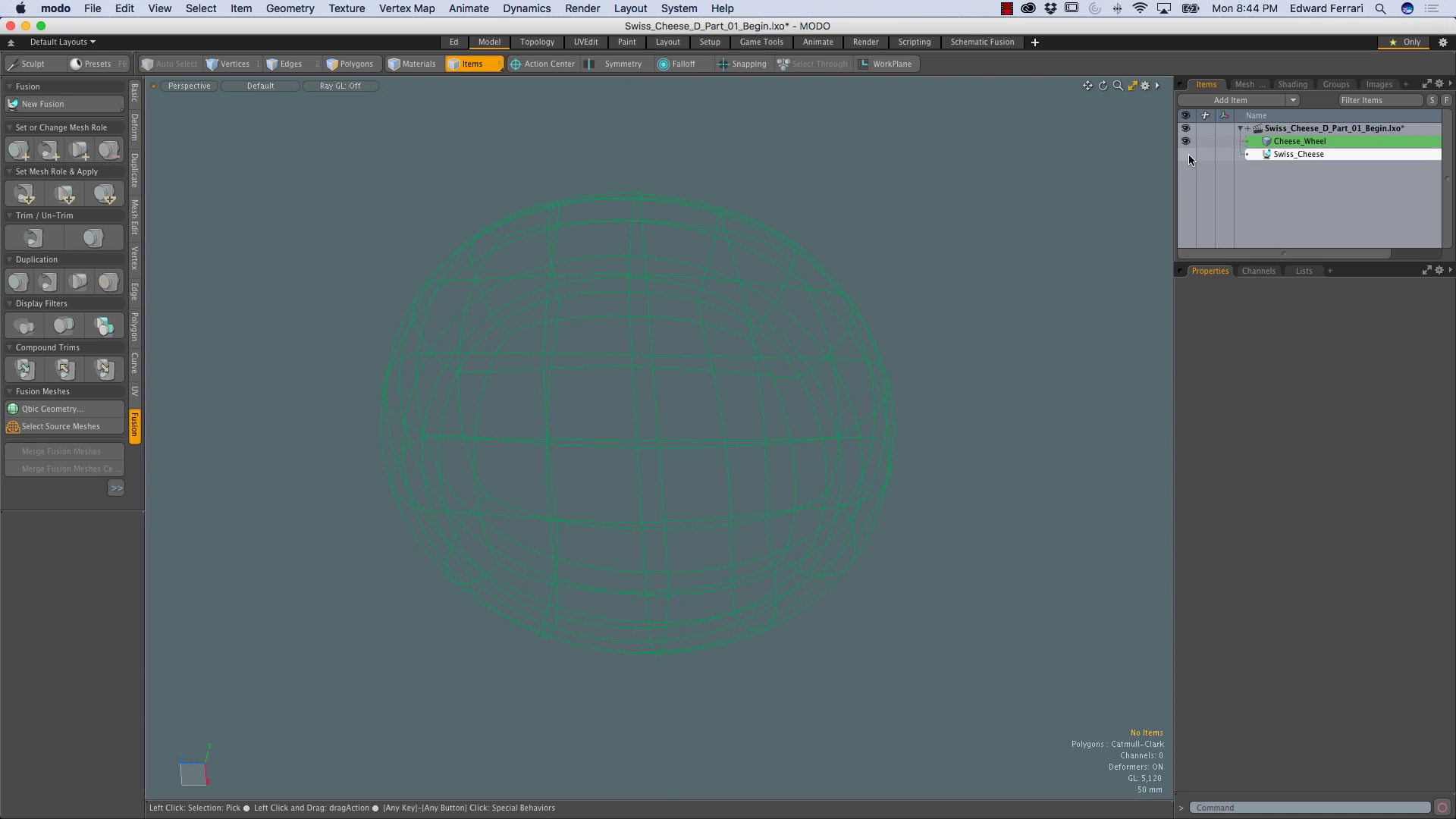
Show the Swiss_Cheese Fusion item again and add a Q-MediumCube mesh from the Fusion qbic presets
{"action": "left_click", "coordinate": [1185, 154]}
{"action": "mouse_move", "coordinate": [622, 463]}
{"action": "left_mouse_down", "text": "alt"}
{"action": "mouse_move", "coordinate": [754, 647]}
{"action": "mouse_move", "coordinate": [862, 662]}
{"action": "mouse_move", "coordinate": [761, 572]}
{"action": "mouse_move", "coordinate": [757, 475]}
{"action": "mouse_move", "coordinate": [834, 478]}
{"action": "mouse_move", "coordinate": [673, 458]}
{"action": "left_mouse_up", "text": "alt"}
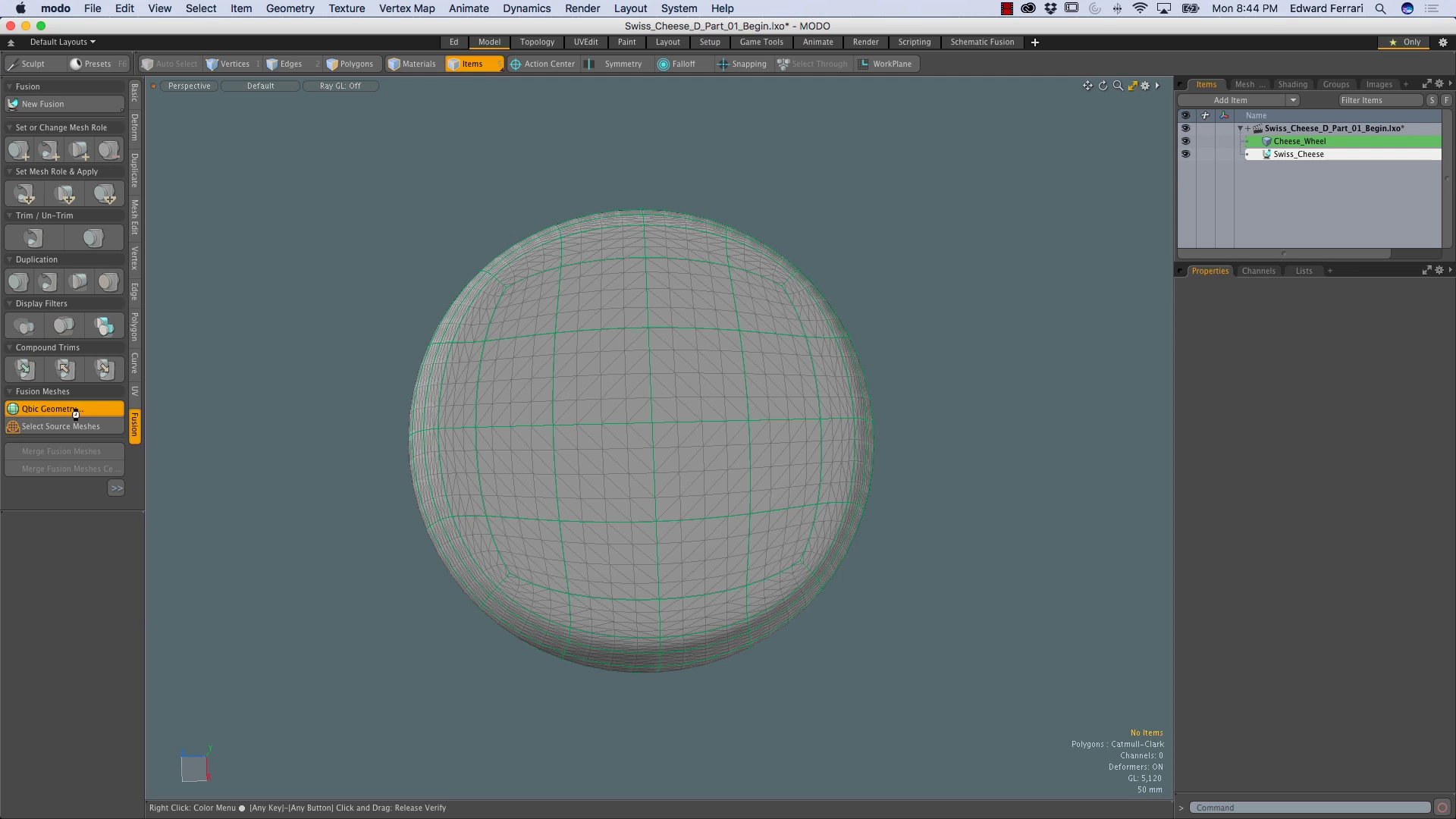
{"action": "left_click", "coordinate": [75, 410]}
{"action": "left_click_drag", "start_coordinate": [454, 260], "coordinate": [444, 355]}
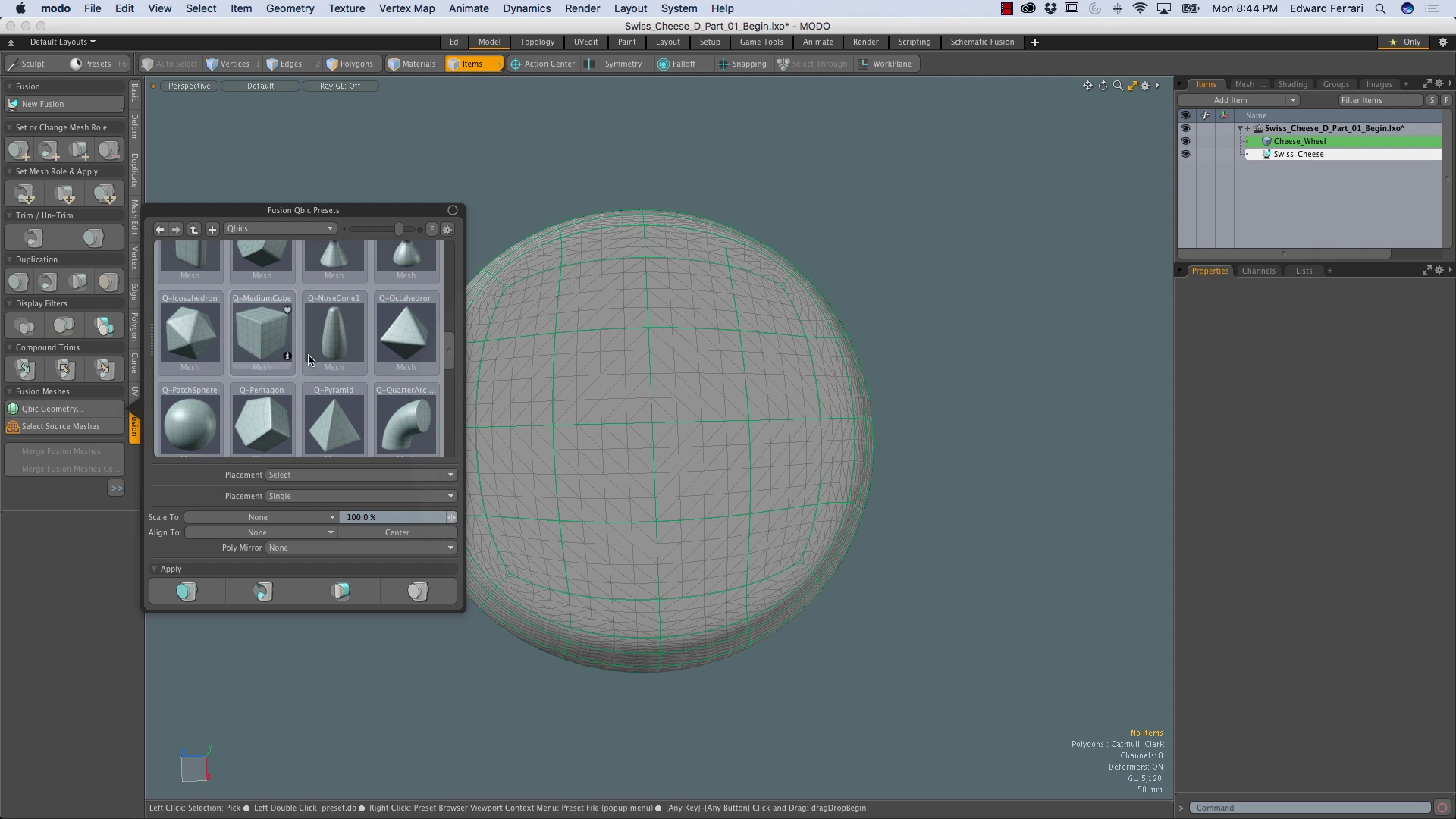
{"action": "double_click", "coordinate": [264, 334]}
{"action": "left_click_drag", "start_coordinate": [531, 462], "coordinate": [822, 496], "text": "alt"}
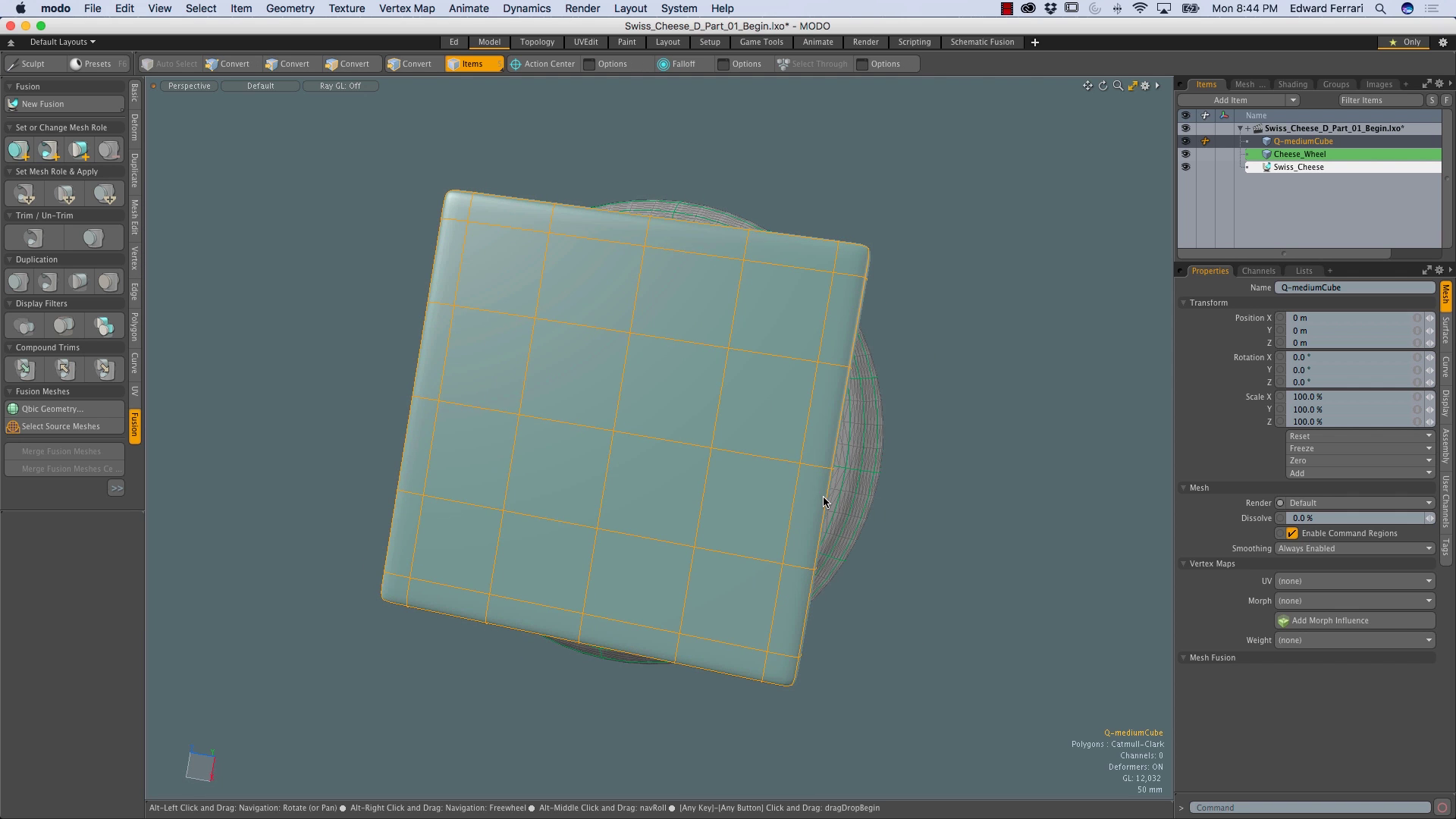
Enlarge the cube's polygons in X and Z and move them -1.335 m along X to cover half the cheese wheel
{"action": "key", "text": "3"}
{"action": "left_click_drag", "start_coordinate": [770, 416], "coordinate": [698, 501], "text": "ctrl+alt"}
{"action": "left_click_drag", "start_coordinate": [698, 500], "coordinate": [835, 480], "text": "alt+shift"}
{"action": "key", "text": "r"}
{"action": "left_click_drag", "start_coordinate": [582, 485], "coordinate": [476, 479], "text": "alt"}
{"action": "key", "text": "w"}
{"action": "left_click_drag", "start_coordinate": [621, 504], "coordinate": [712, 426], "text": "alt+shift"}
{"action": "left_click_drag", "start_coordinate": [691, 351], "coordinate": [649, 333], "text": "ctrl+alt"}
{"action": "left_click_drag", "start_coordinate": [520, 415], "coordinate": [510, 412]}
{"action": "left_click_drag", "start_coordinate": [615, 424], "coordinate": [683, 399], "text": "alt"}
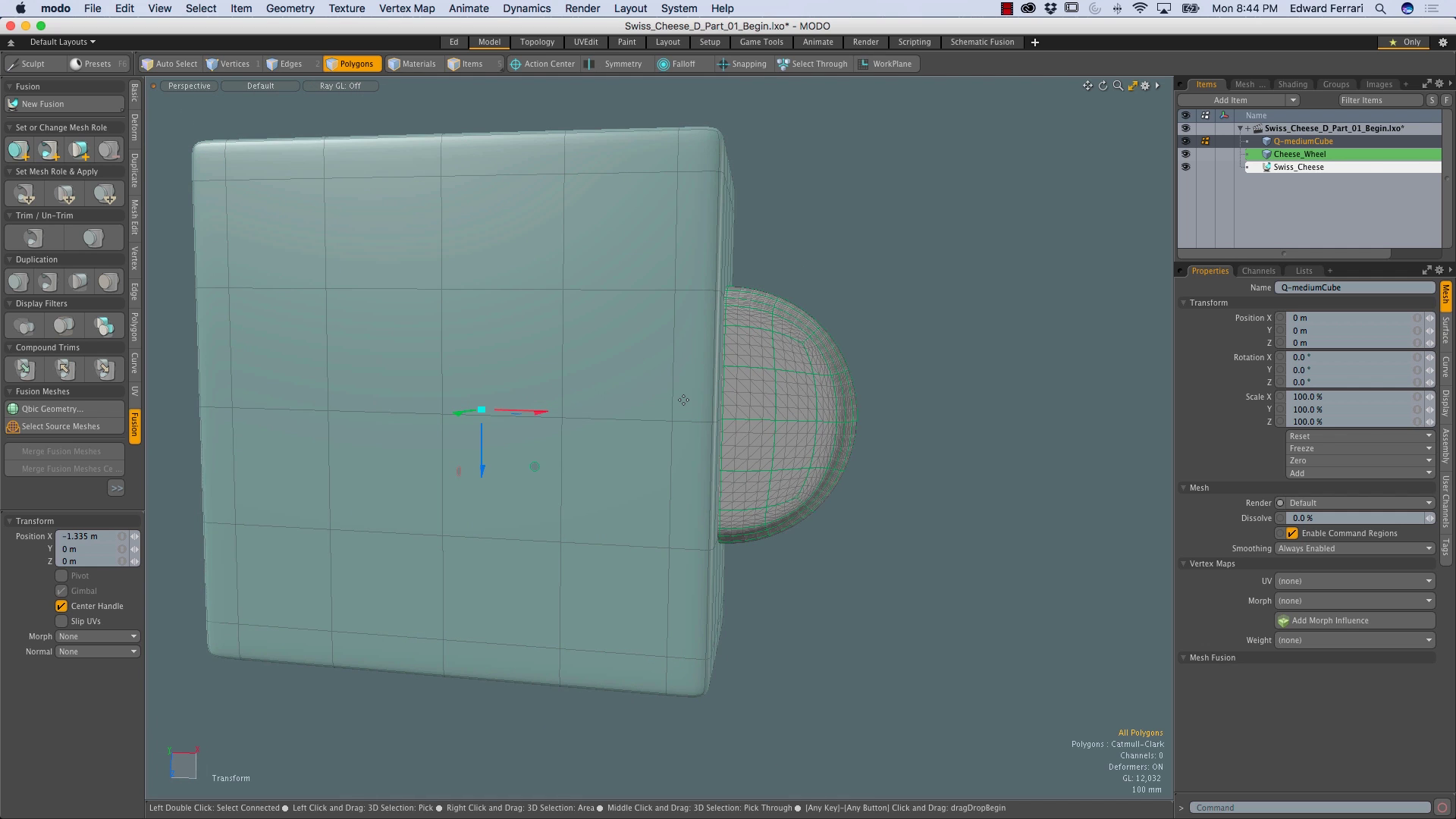
In a top view, rotate the cube's polygons 15° about Y around the origin and return to item selection
{"action": "key", "text": "ctrl+space"}
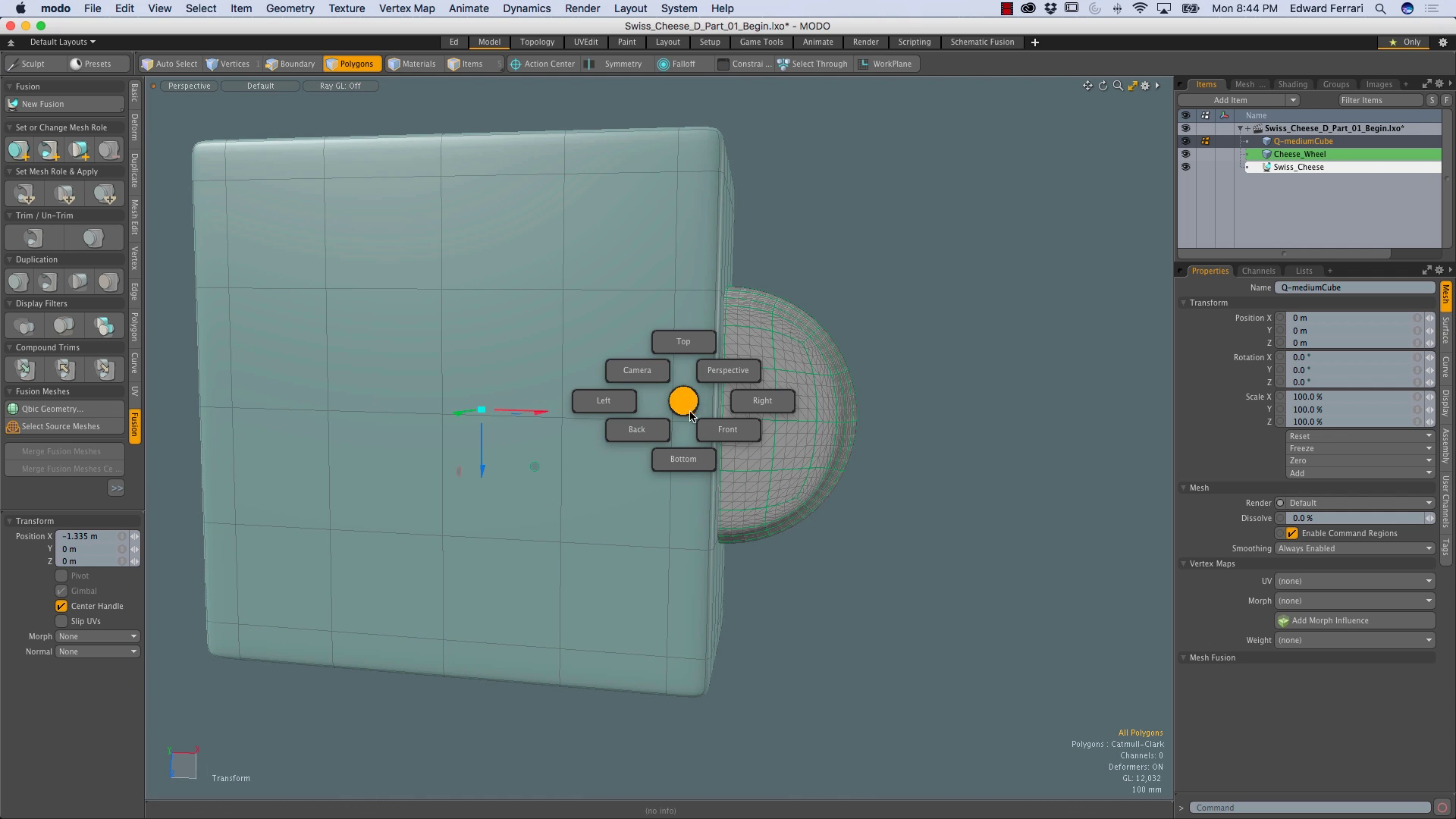
{"action": "left_click", "coordinate": [684, 311]}
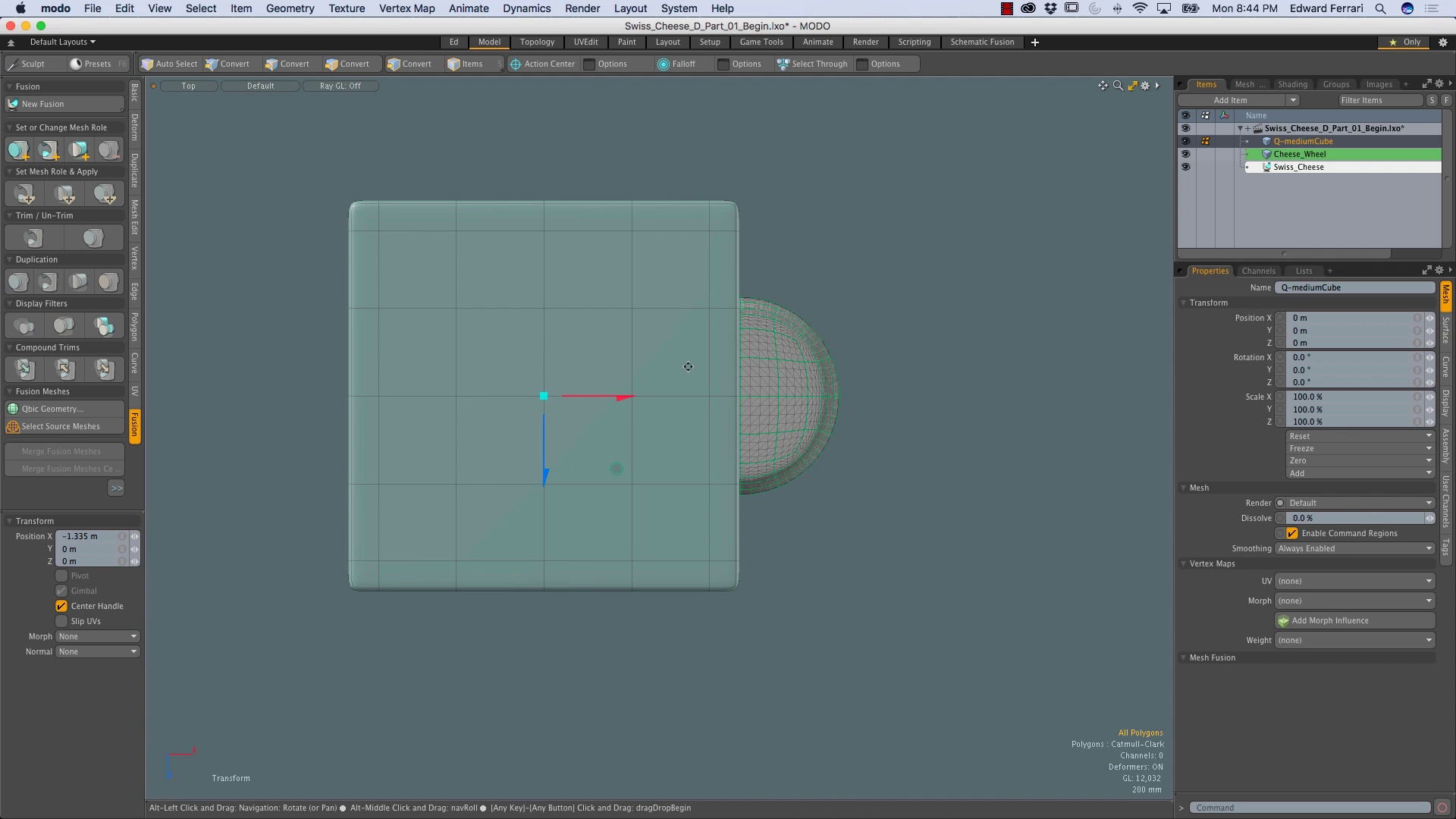
{"action": "key", "text": "alt+o"}
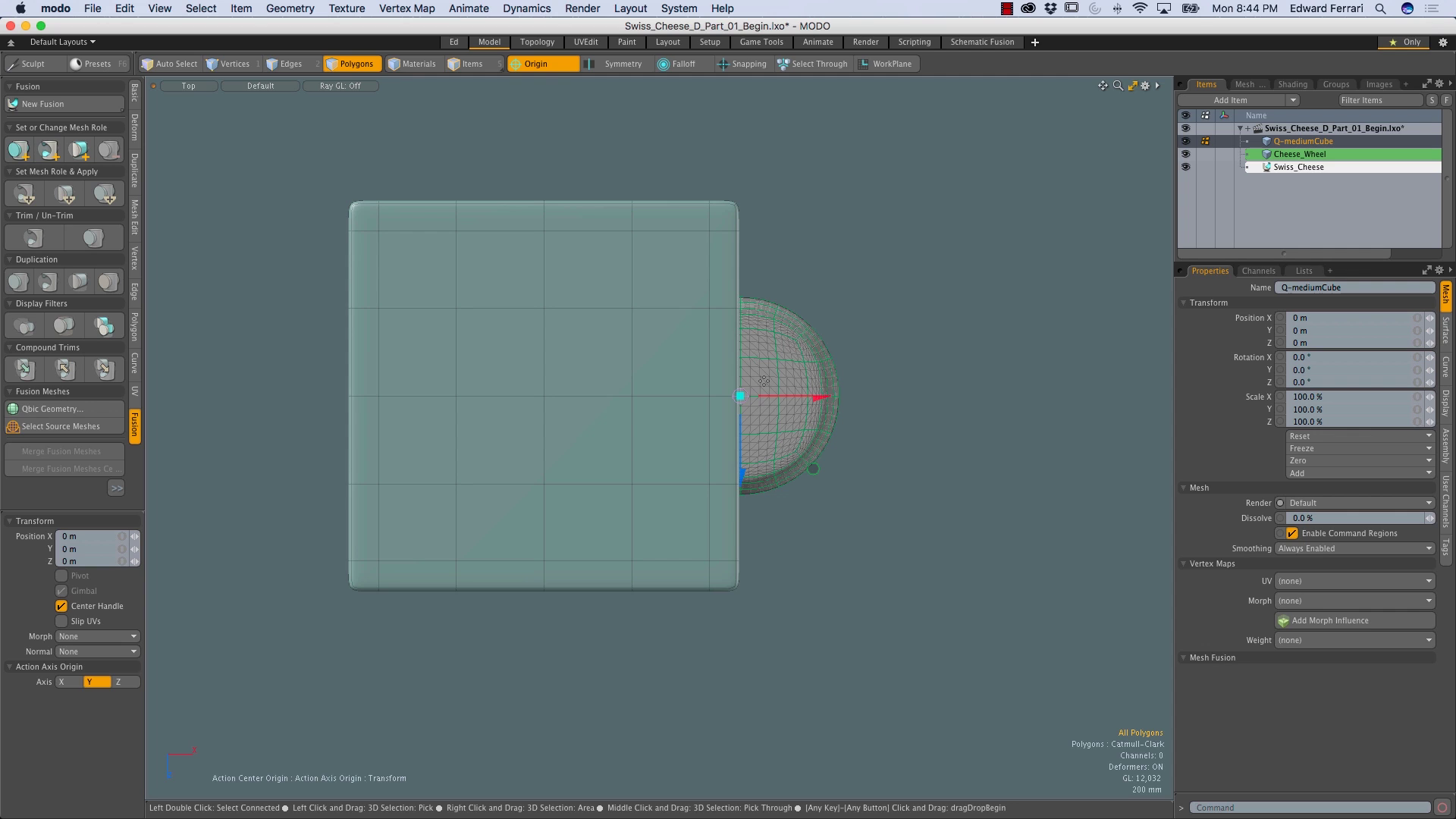
{"action": "key", "text": "e"}
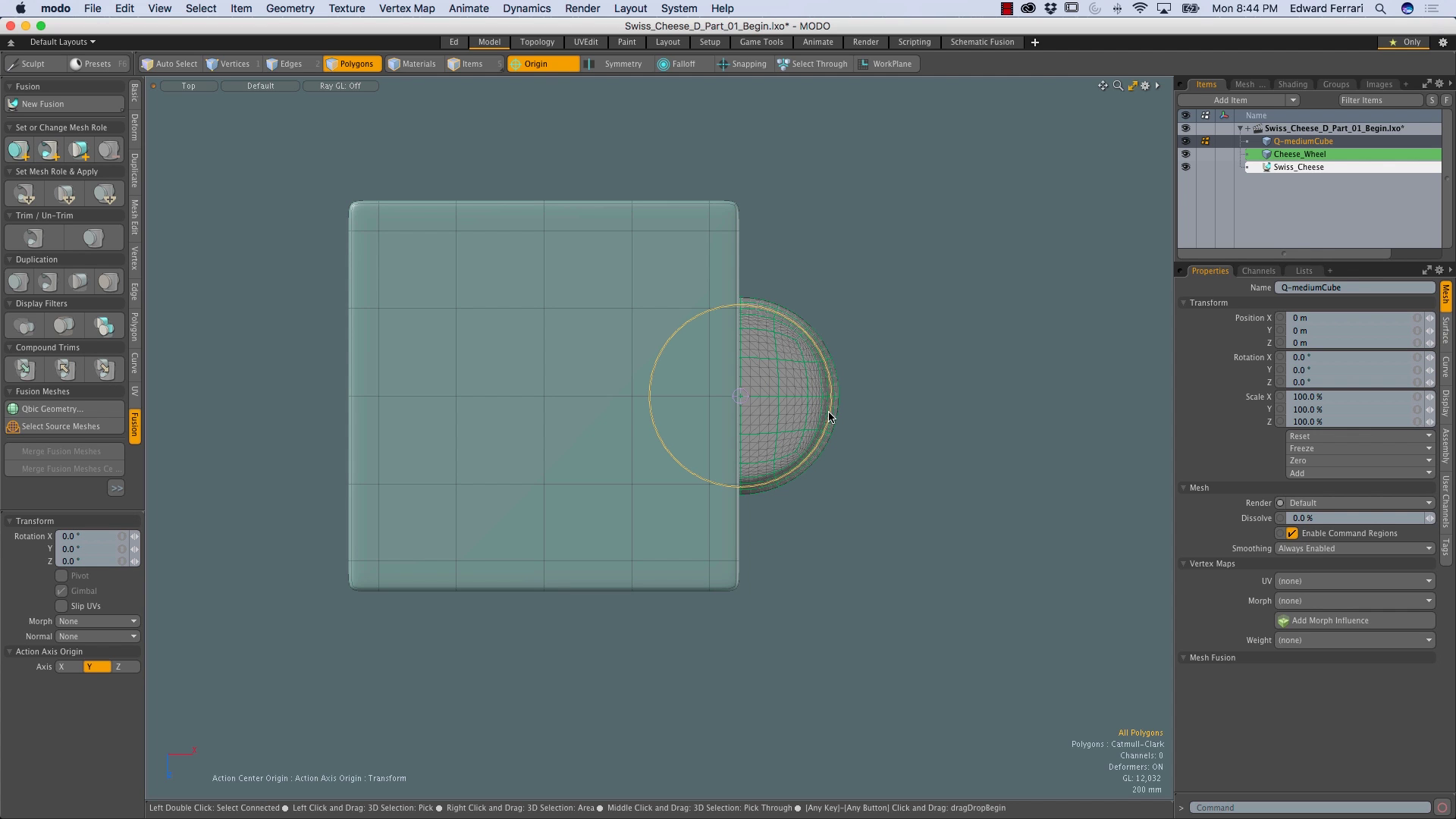
{"action": "left_click_drag", "start_coordinate": [823, 435], "coordinate": [1014, 428], "text": "ctrl"}
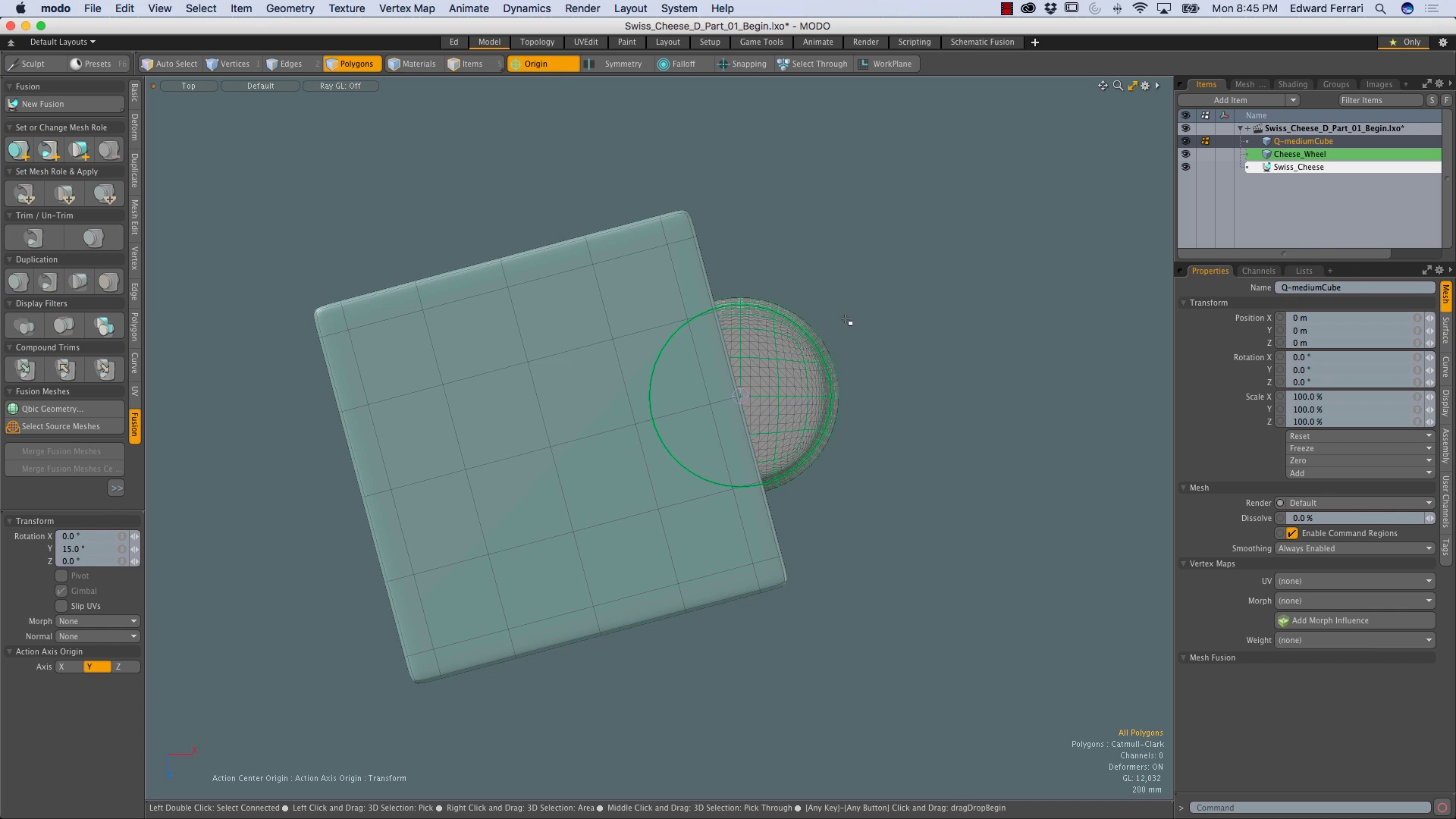
{"action": "key", "text": "q"}
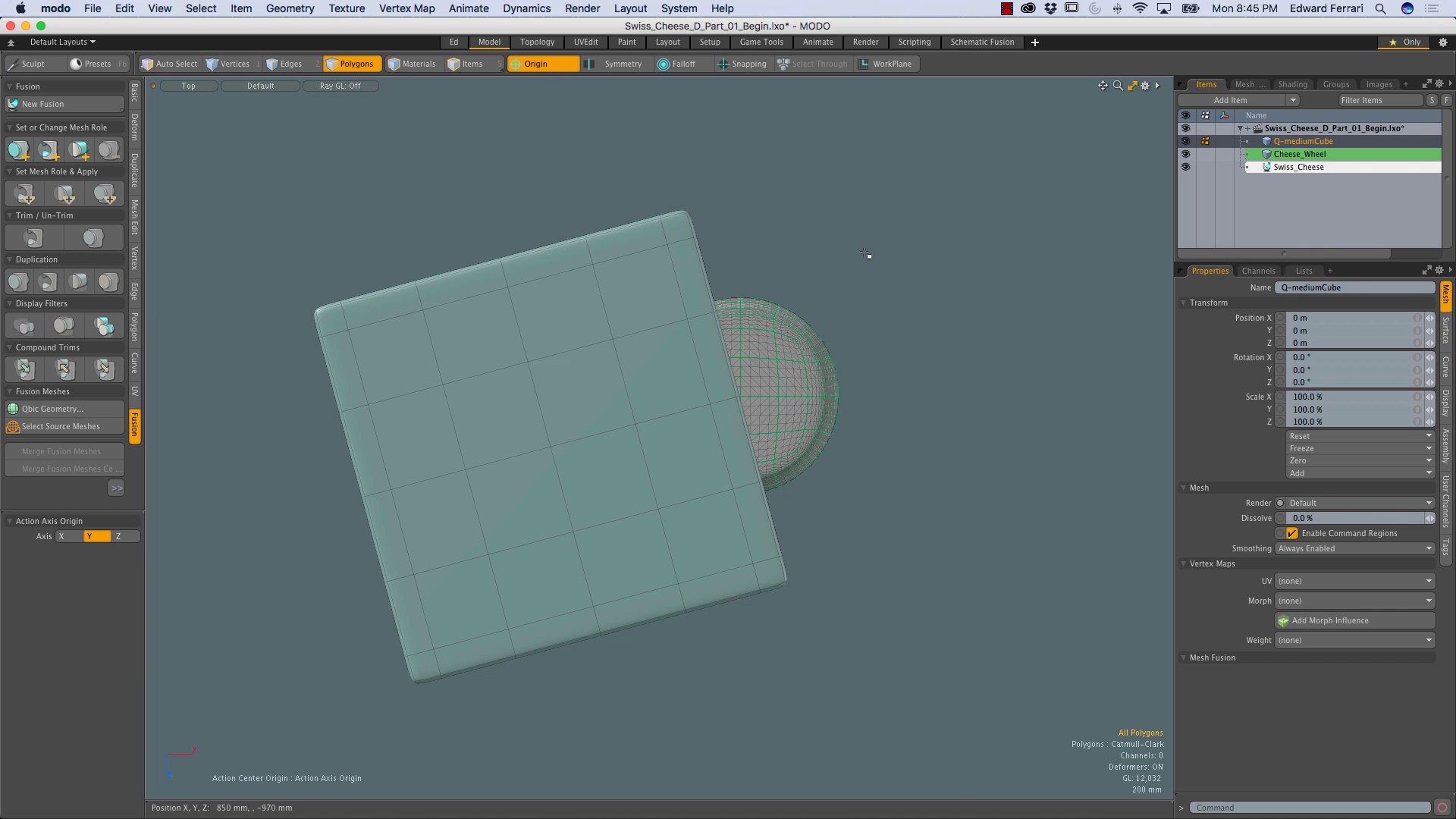
{"action": "key", "text": "5"}
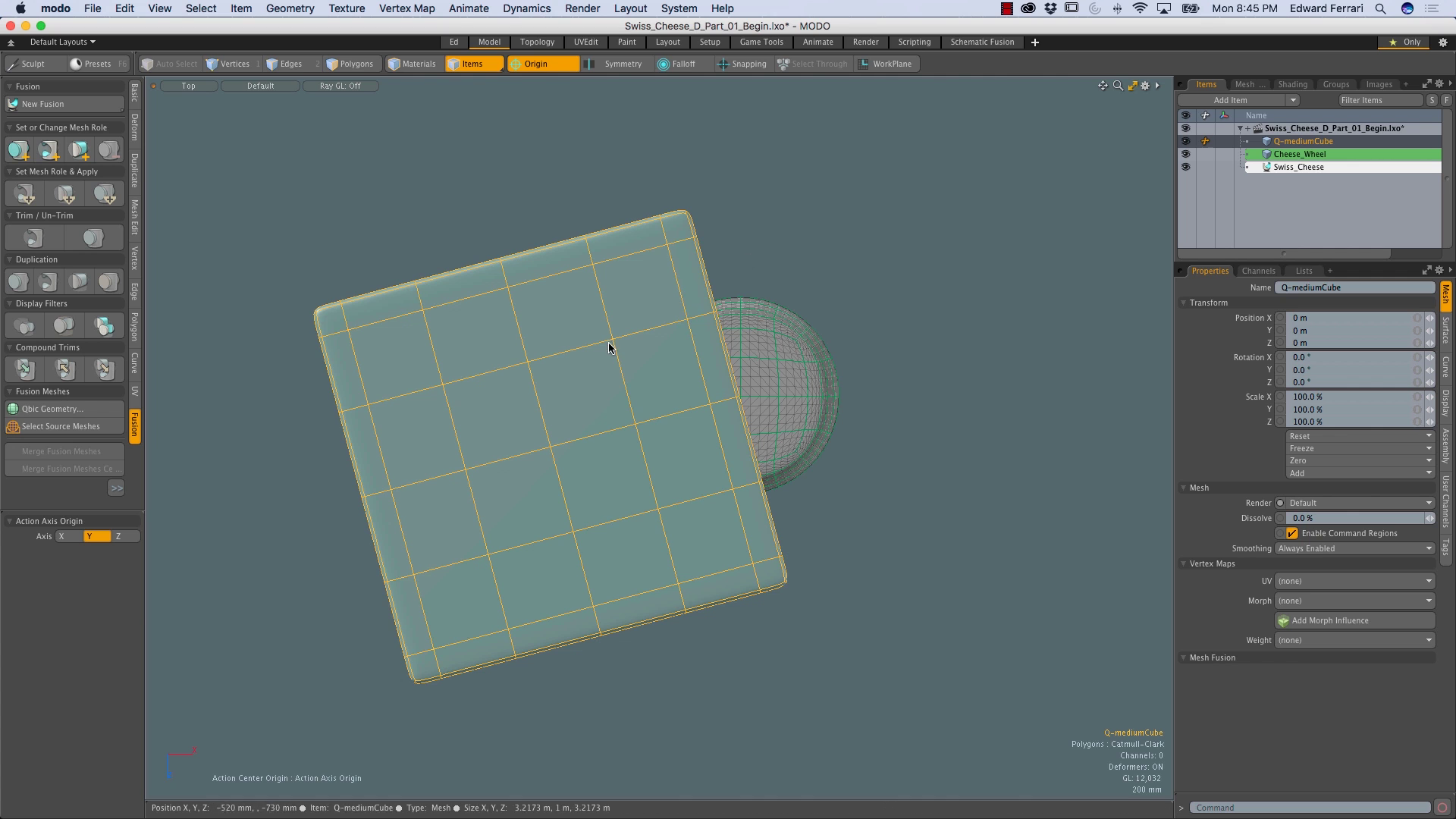
Mirror the cube item across the X axis to make a second cutting cube
{"action": "left_click_drag", "start_coordinate": [691, 388], "coordinate": [631, 405], "text": "alt+shift"}
{"action": "scroll", "coordinate": [642, 426], "scroll_direction": "up", "scroll_amount": 1}
{"action": "scroll", "coordinate": [646, 425], "scroll_direction": "down", "scroll_amount": 2}
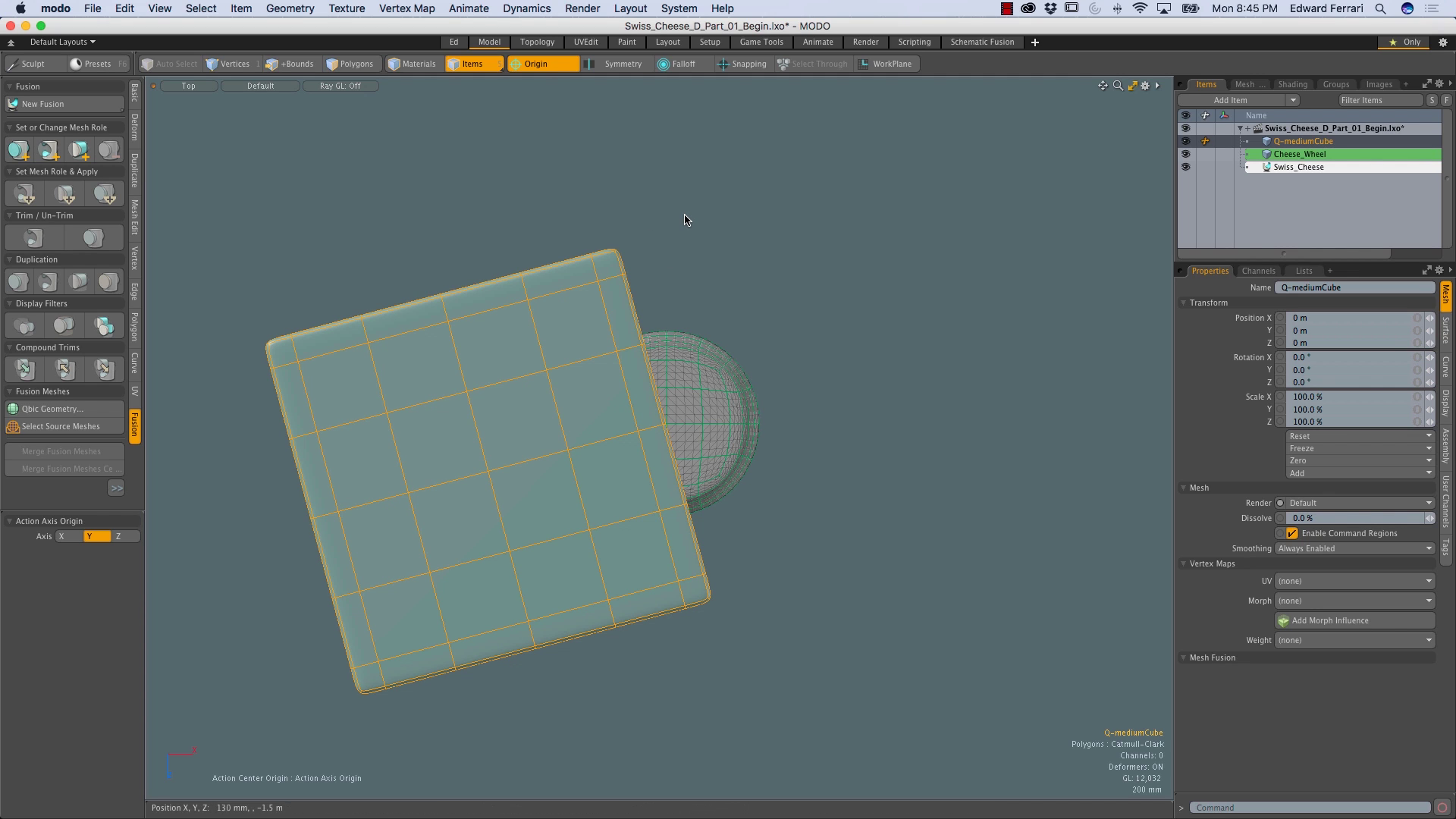
{"action": "key", "text": "shift+v"}
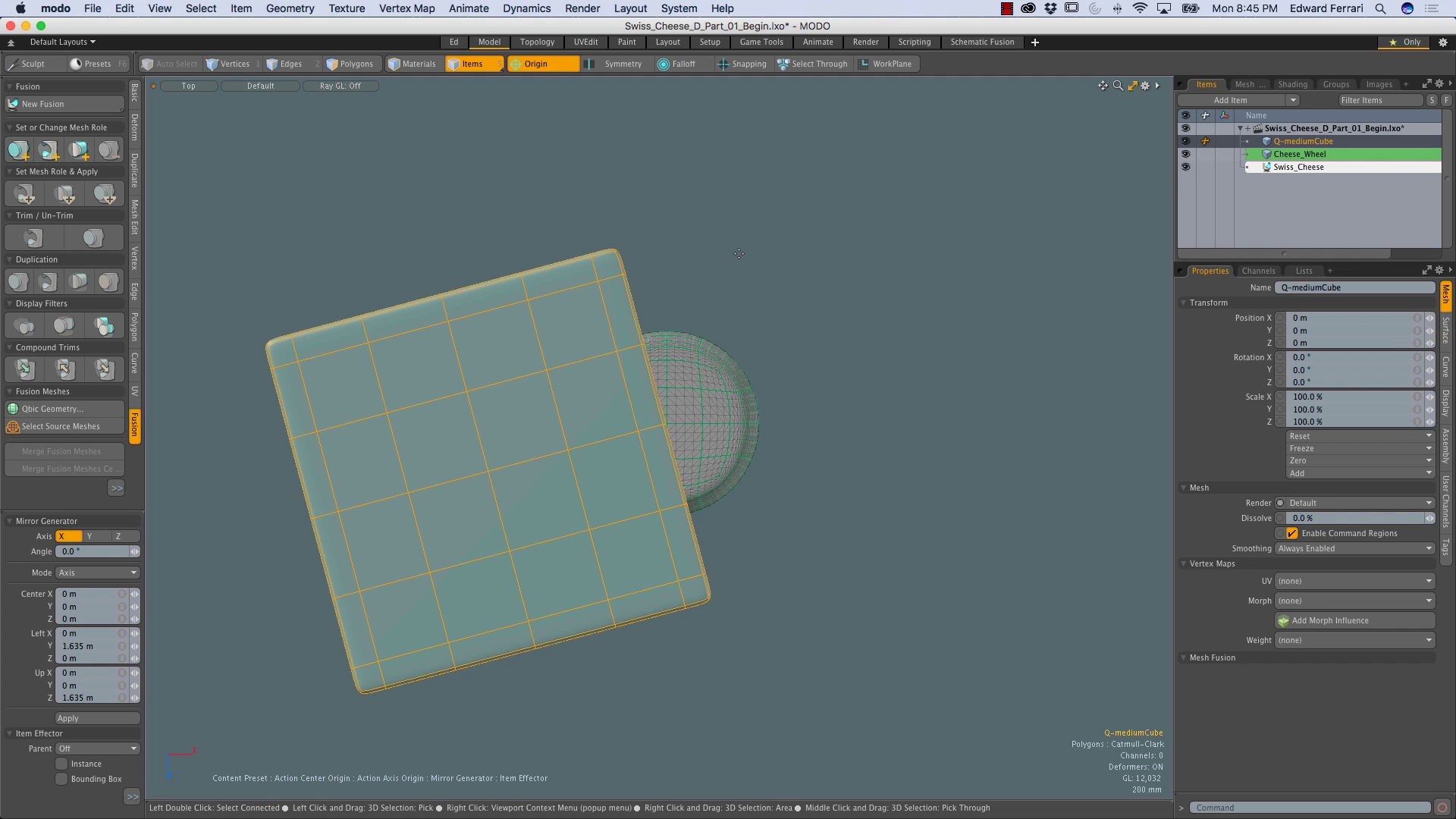
{"action": "left_click", "coordinate": [728, 197]}
{"action": "key", "text": "q"}
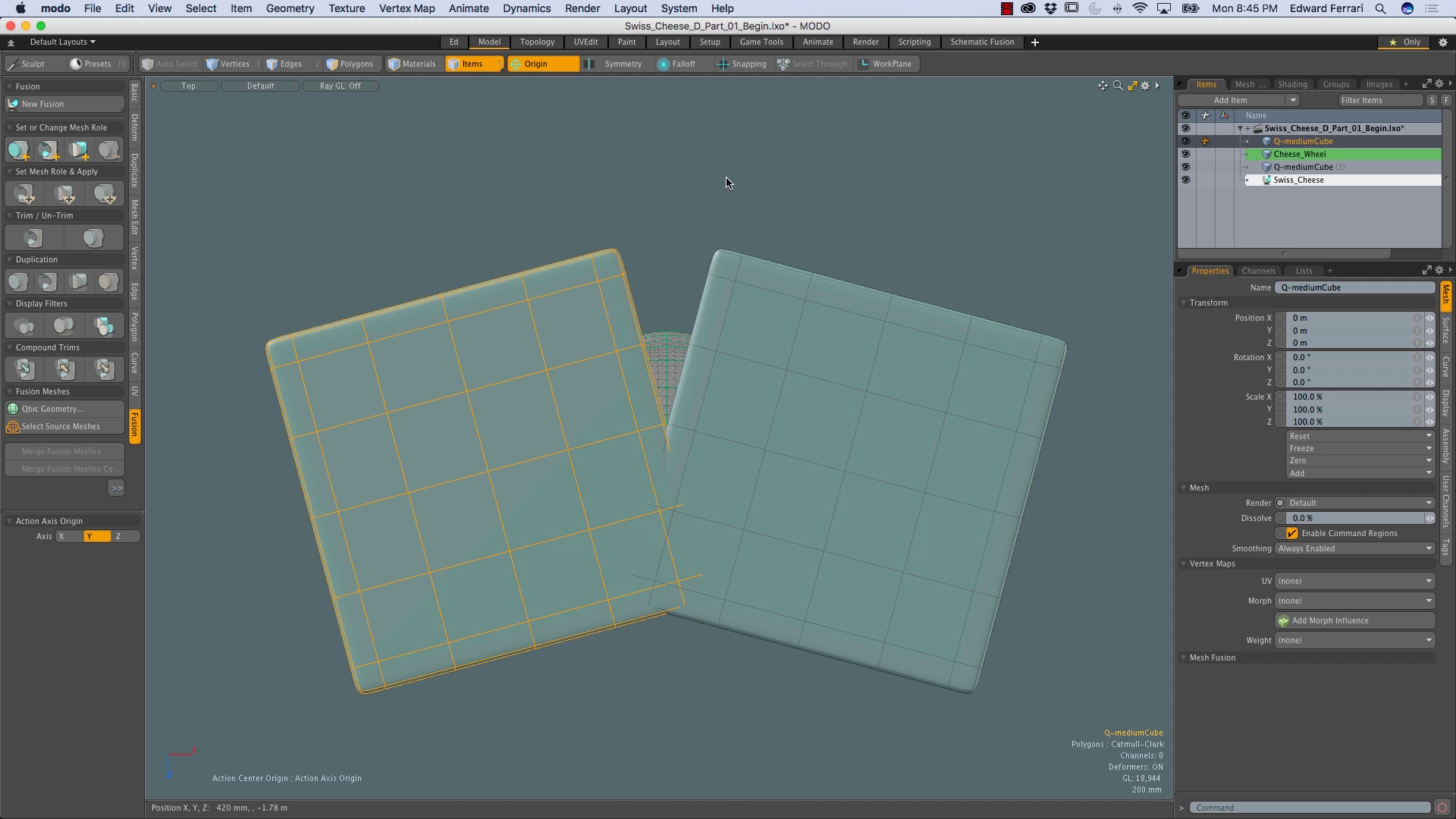
{"action": "scroll", "coordinate": [736, 339], "scroll_direction": "down", "scroll_amount": 1}
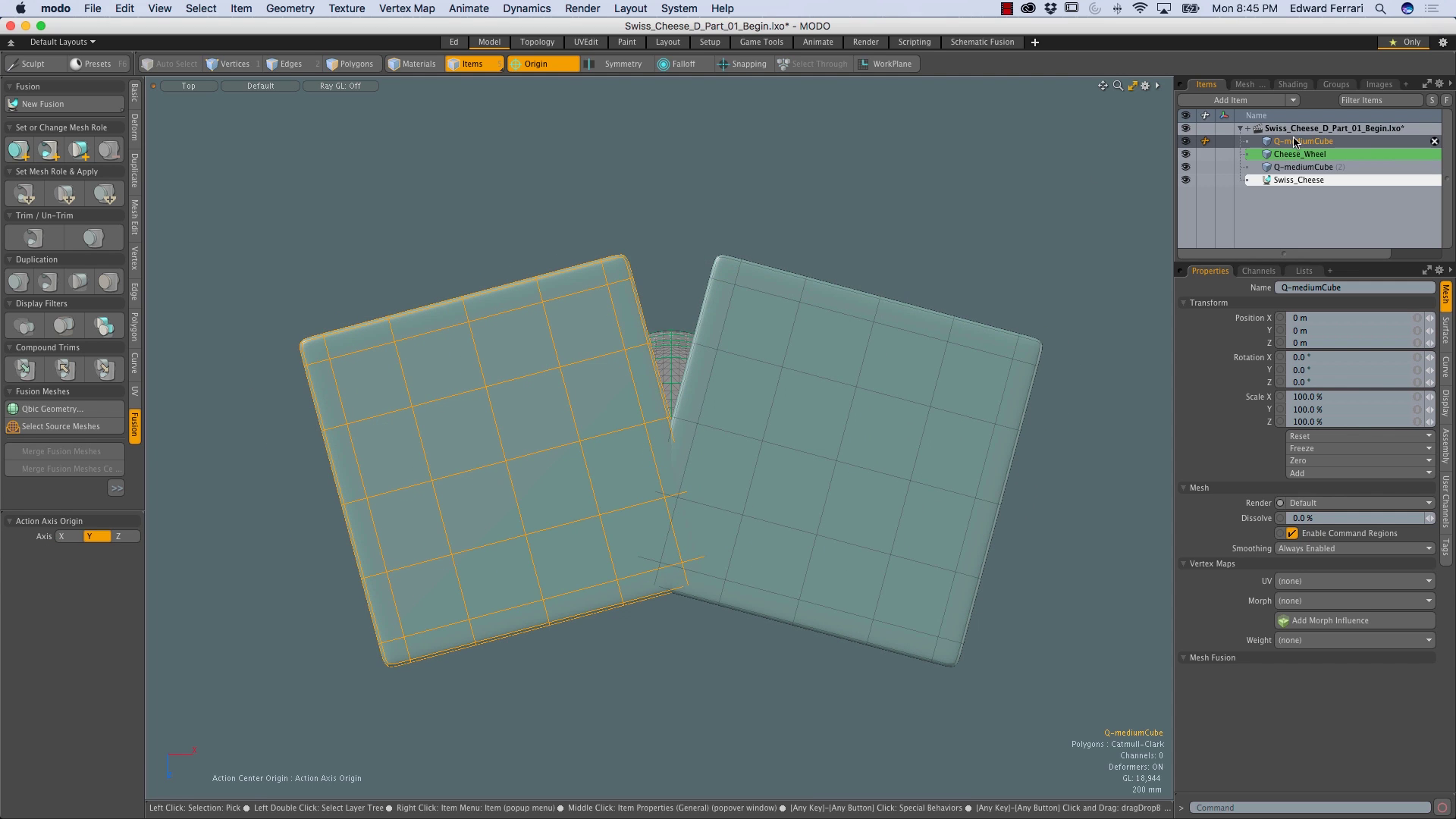
Place the first cube below Cheese_Wheel in the item list and move both cubes together to Z 205 mm
{"action": "left_click_drag", "start_coordinate": [1299, 162], "coordinate": [1301, 160]}
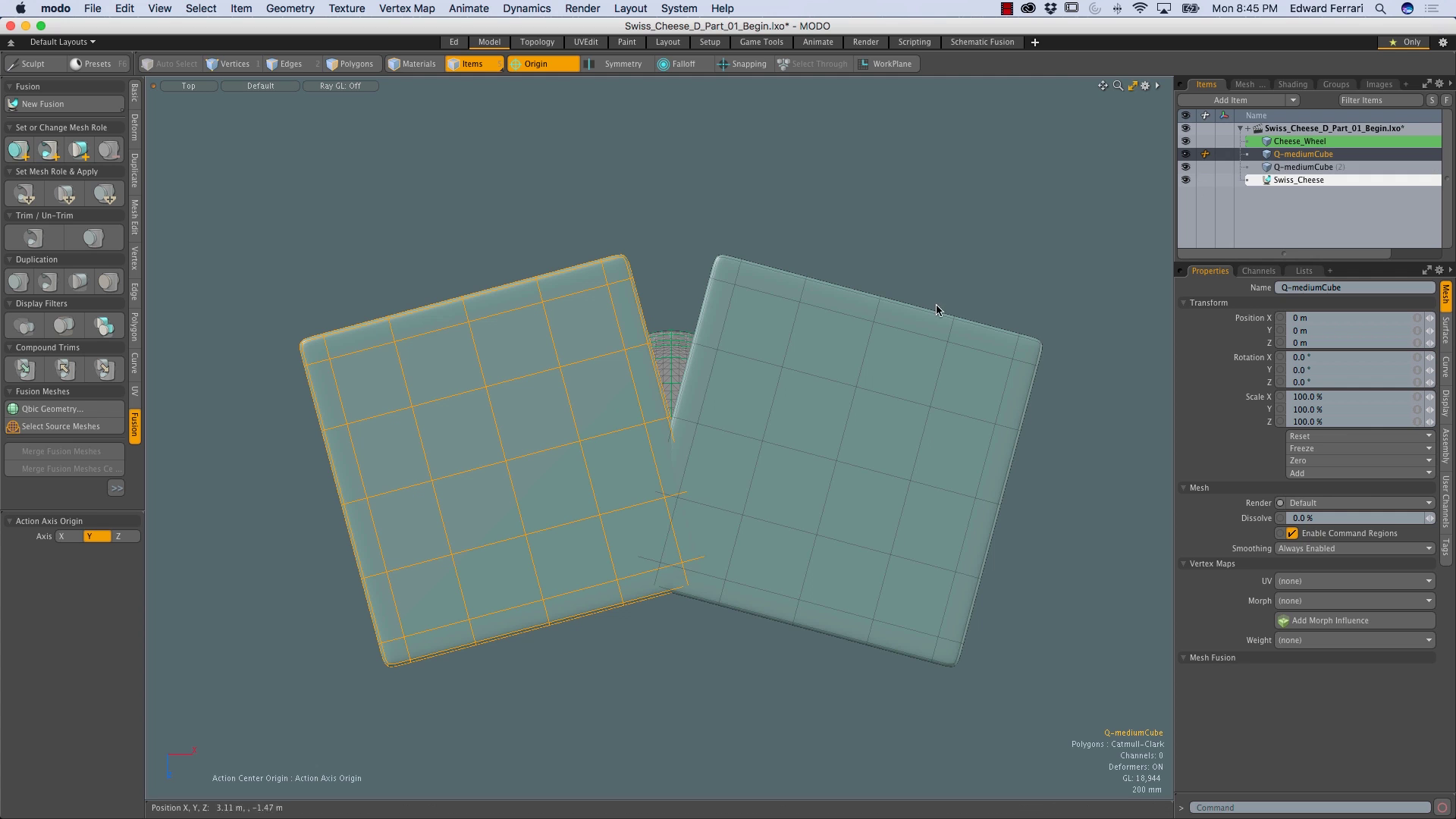
{"action": "scroll", "coordinate": [721, 440], "scroll_direction": "up", "scroll_amount": 3}
{"action": "left_click", "coordinate": [749, 390], "text": "shift"}
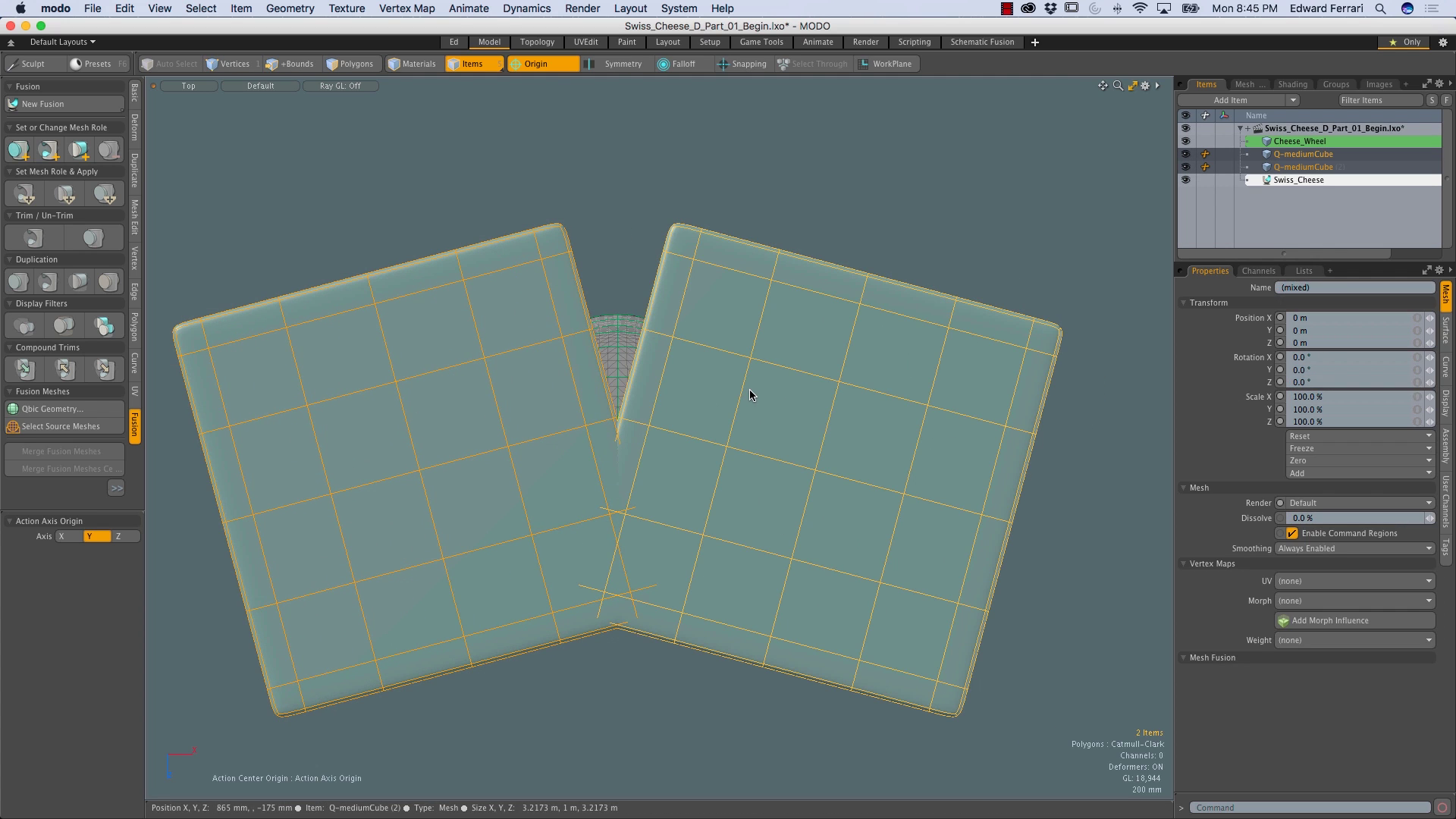
{"action": "key", "text": "w"}
{"action": "left_click_drag", "start_coordinate": [616, 491], "coordinate": [616, 518]}
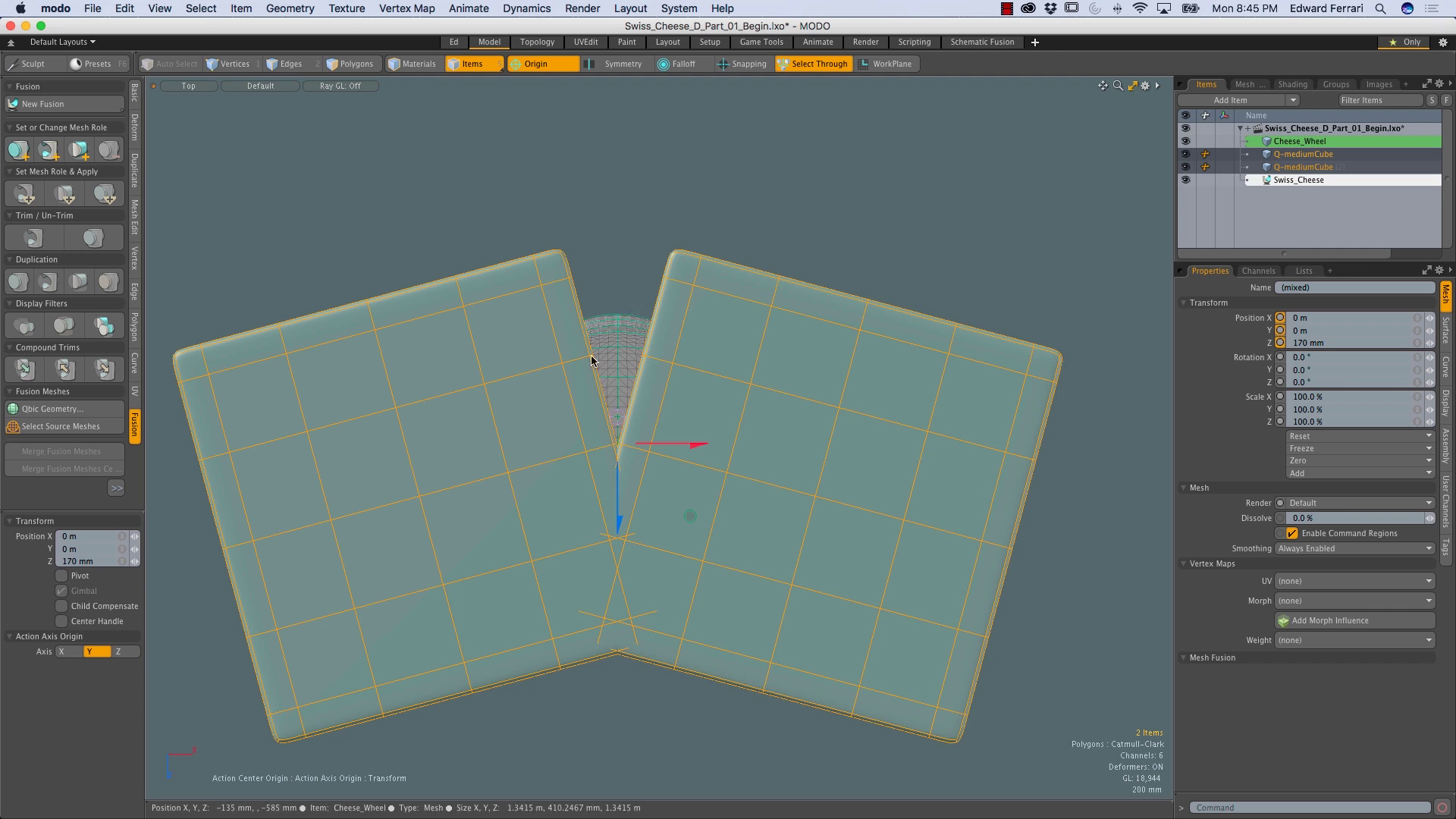
{"action": "left_click_drag", "start_coordinate": [617, 484], "coordinate": [616, 504]}
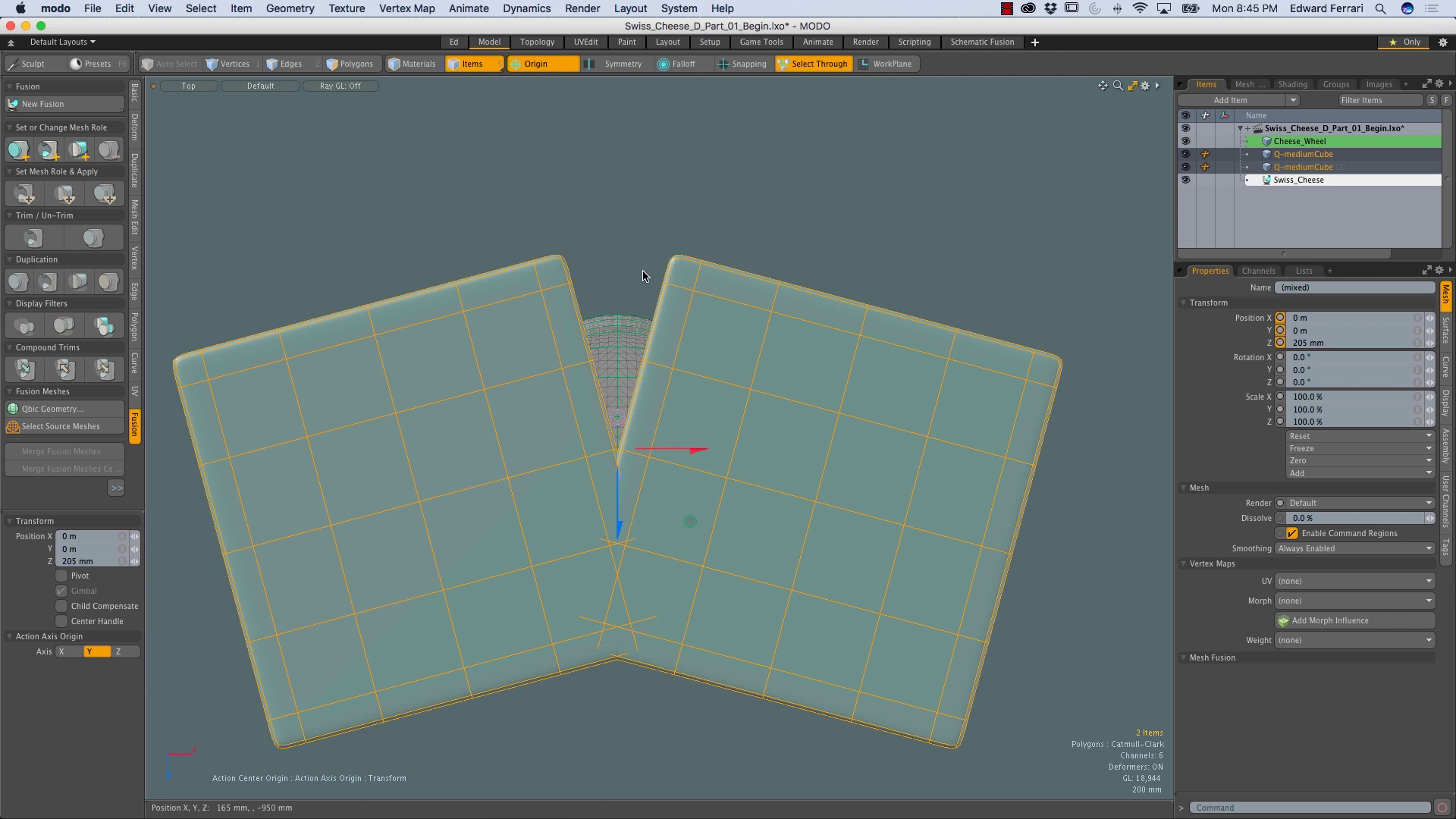
{"action": "key", "text": "space"}
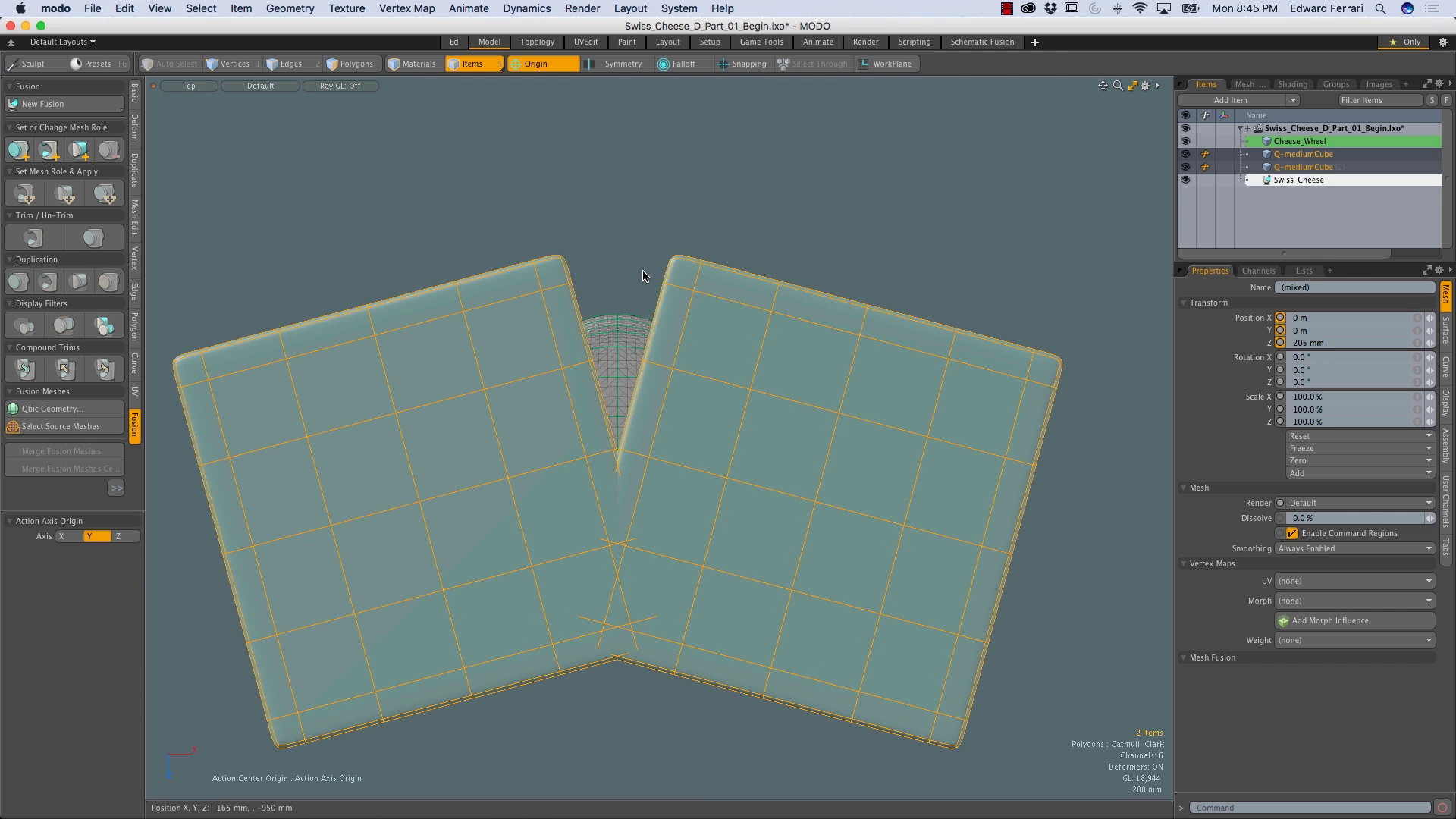
Return to a perspective view, deselect both cubes and examine the wedge-shaped gap between them
{"action": "key", "text": "ctrl+space"}
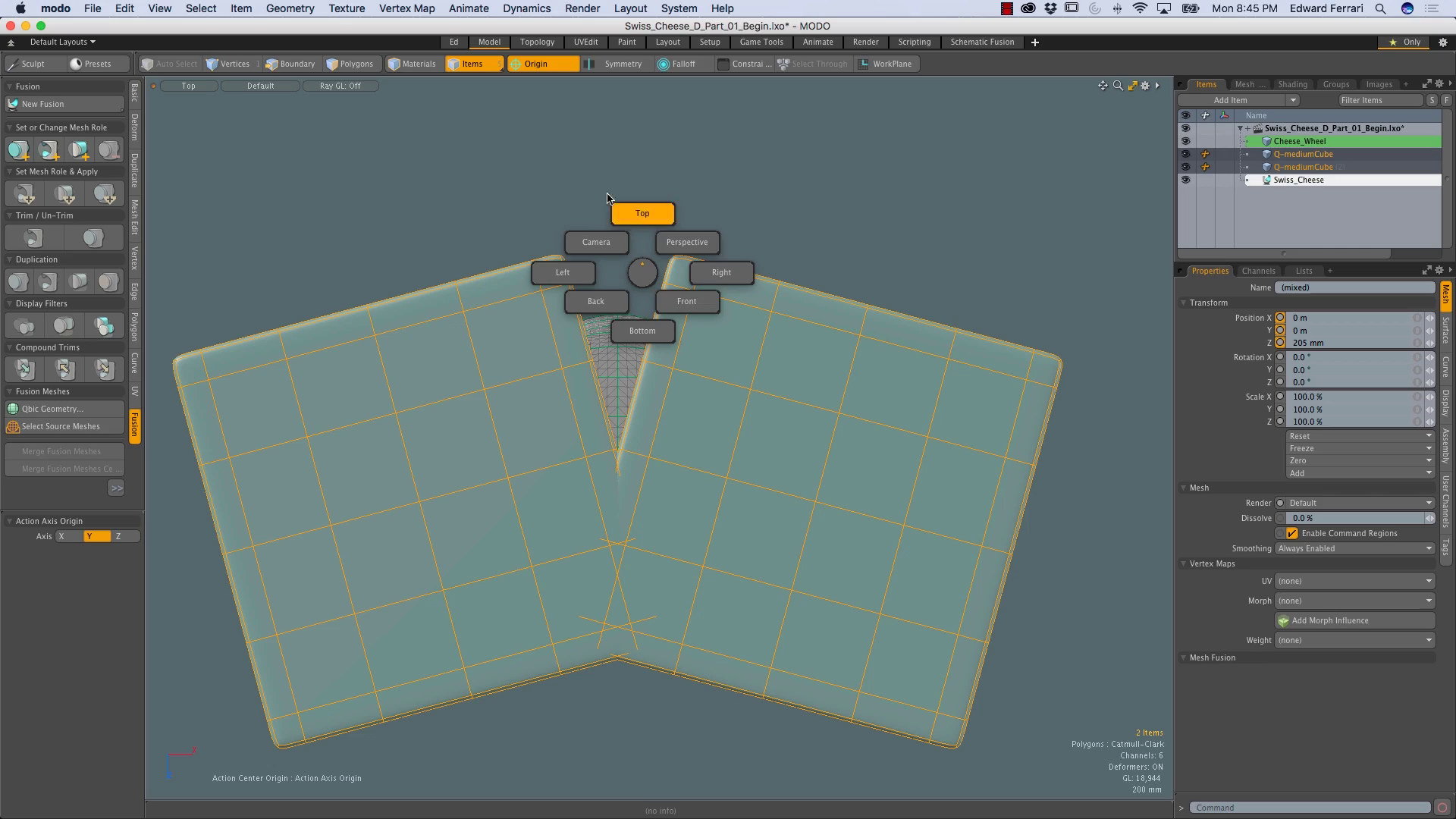
{"action": "left_click", "coordinate": [701, 236]}
{"action": "left_click_drag", "start_coordinate": [695, 286], "coordinate": [622, 368], "text": "alt"}
{"action": "left_click_drag", "start_coordinate": [746, 511], "coordinate": [727, 440], "text": "ctrl+alt"}
{"action": "left_click_drag", "start_coordinate": [727, 440], "coordinate": [716, 182], "text": "alt+shift"}
{"action": "key", "text": "h"}
{"action": "left_click", "coordinate": [1185, 165]}
{"action": "left_click", "coordinate": [716, 185]}
{"action": "left_click_drag", "start_coordinate": [713, 355], "coordinate": [747, 363], "text": "ctrl+alt"}
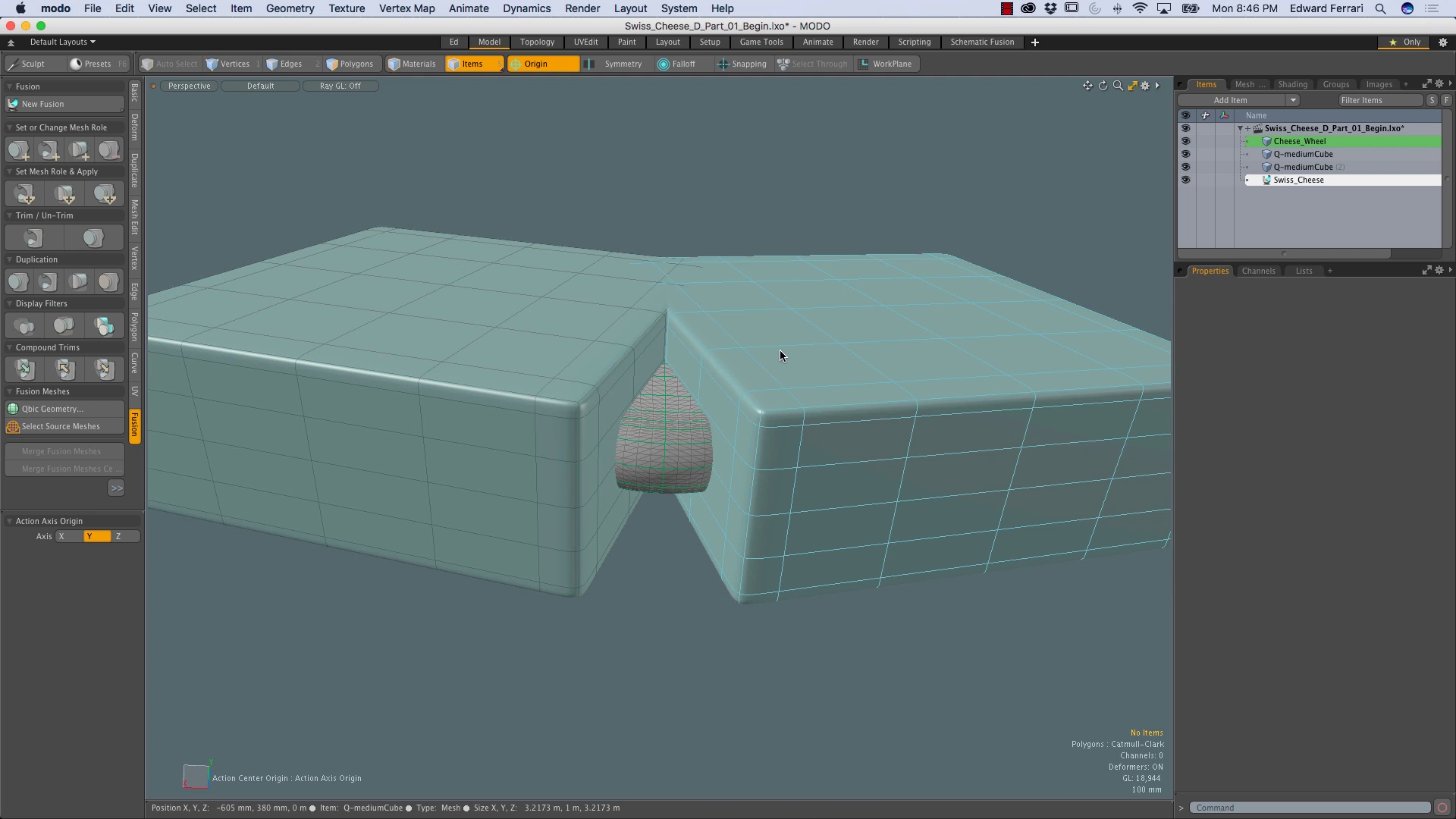
Apply the original cube to the Cheese_Wheel mesh as a Fusion subtraction directly in the viewport
{"action": "left_click", "coordinate": [789, 355]}
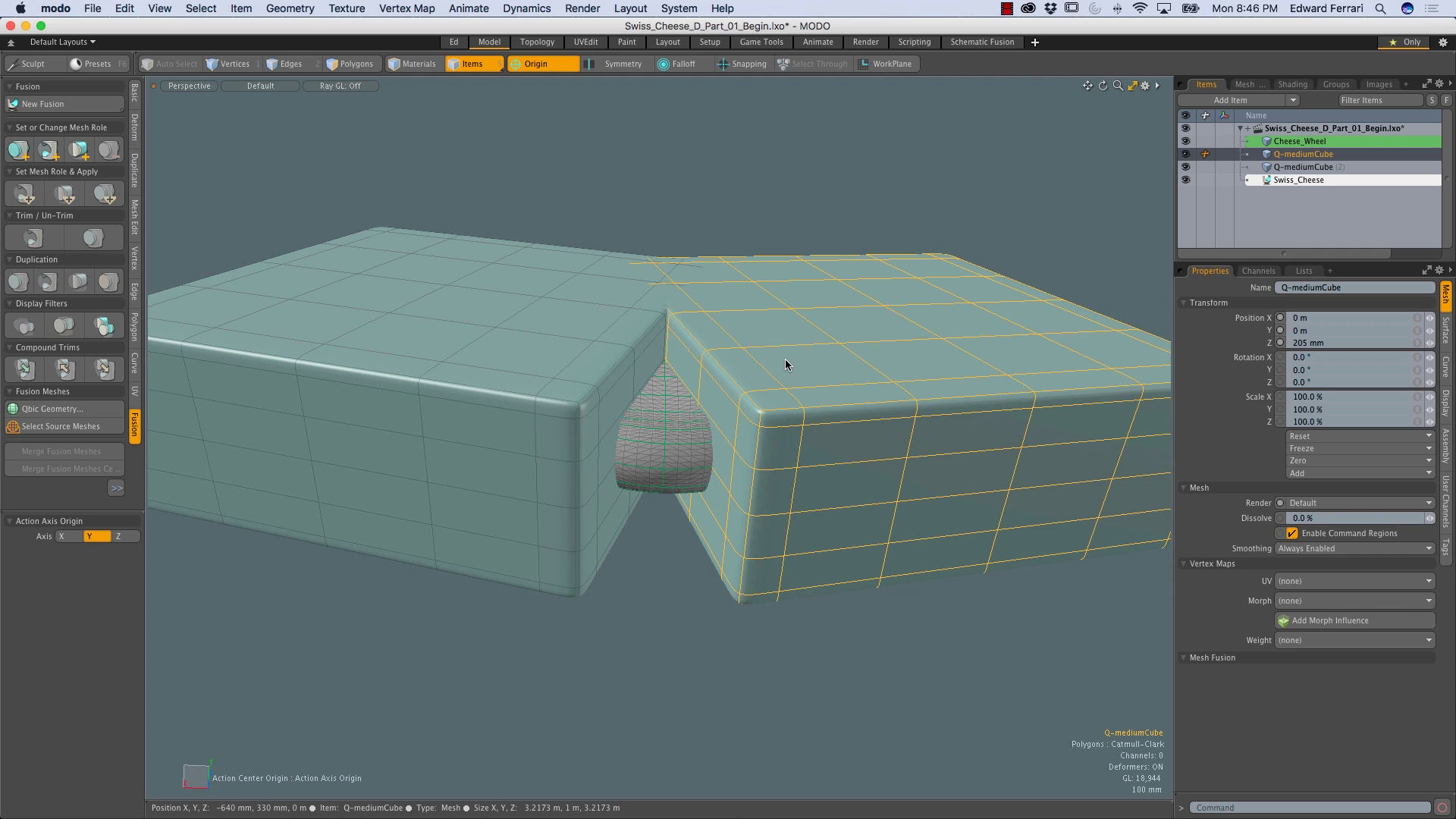
{"action": "left_click_drag", "start_coordinate": [782, 361], "coordinate": [736, 345]}
{"action": "left_click_drag", "start_coordinate": [643, 433], "coordinate": [549, 448]}
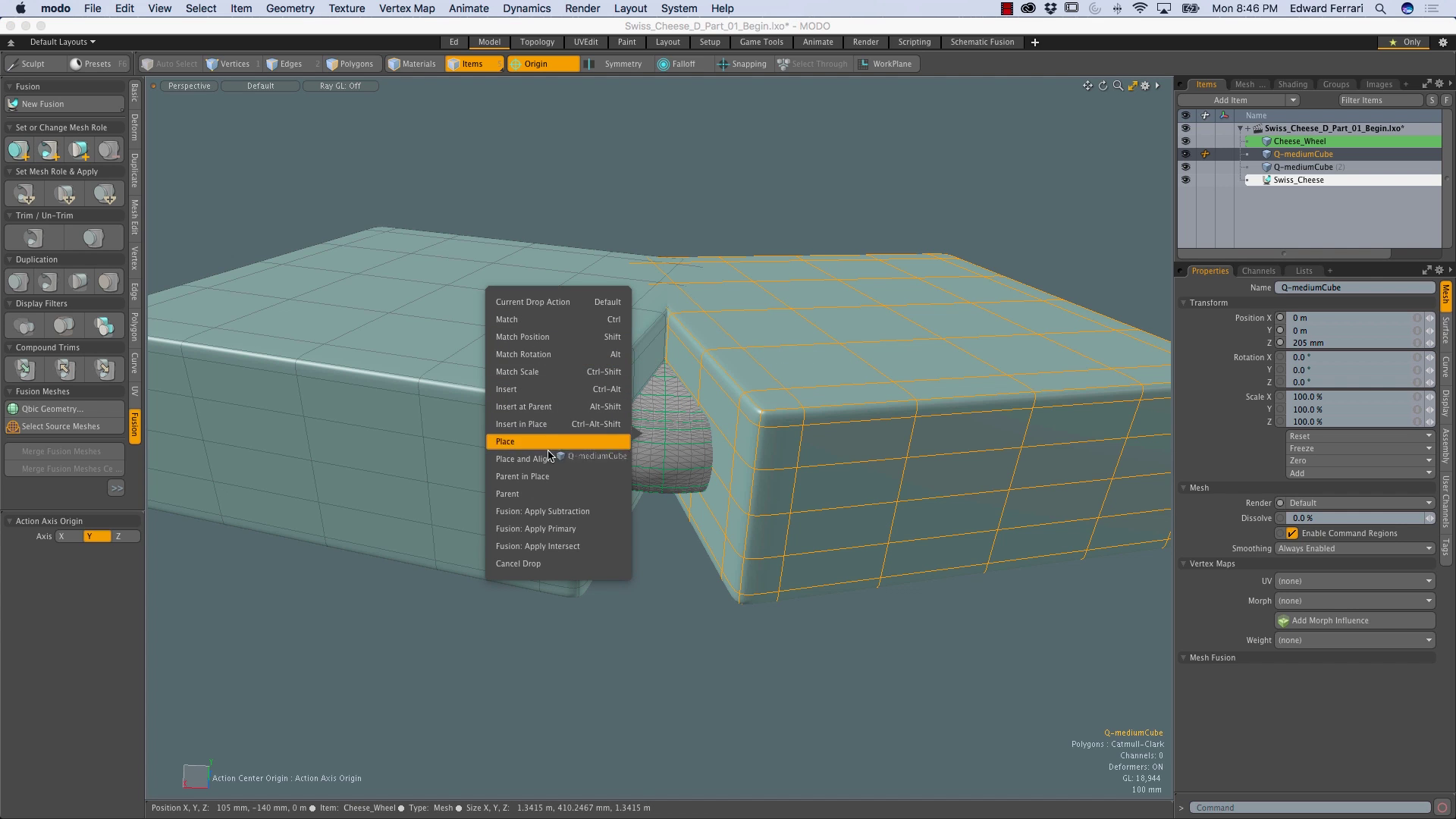
{"action": "left_click", "coordinate": [563, 513]}
Apply the mirrored cube to the Cheese_Wheel mesh as a Fusion subtraction and view the resulting cut
{"action": "left_click_drag", "start_coordinate": [741, 643], "coordinate": [559, 368], "text": "alt"}
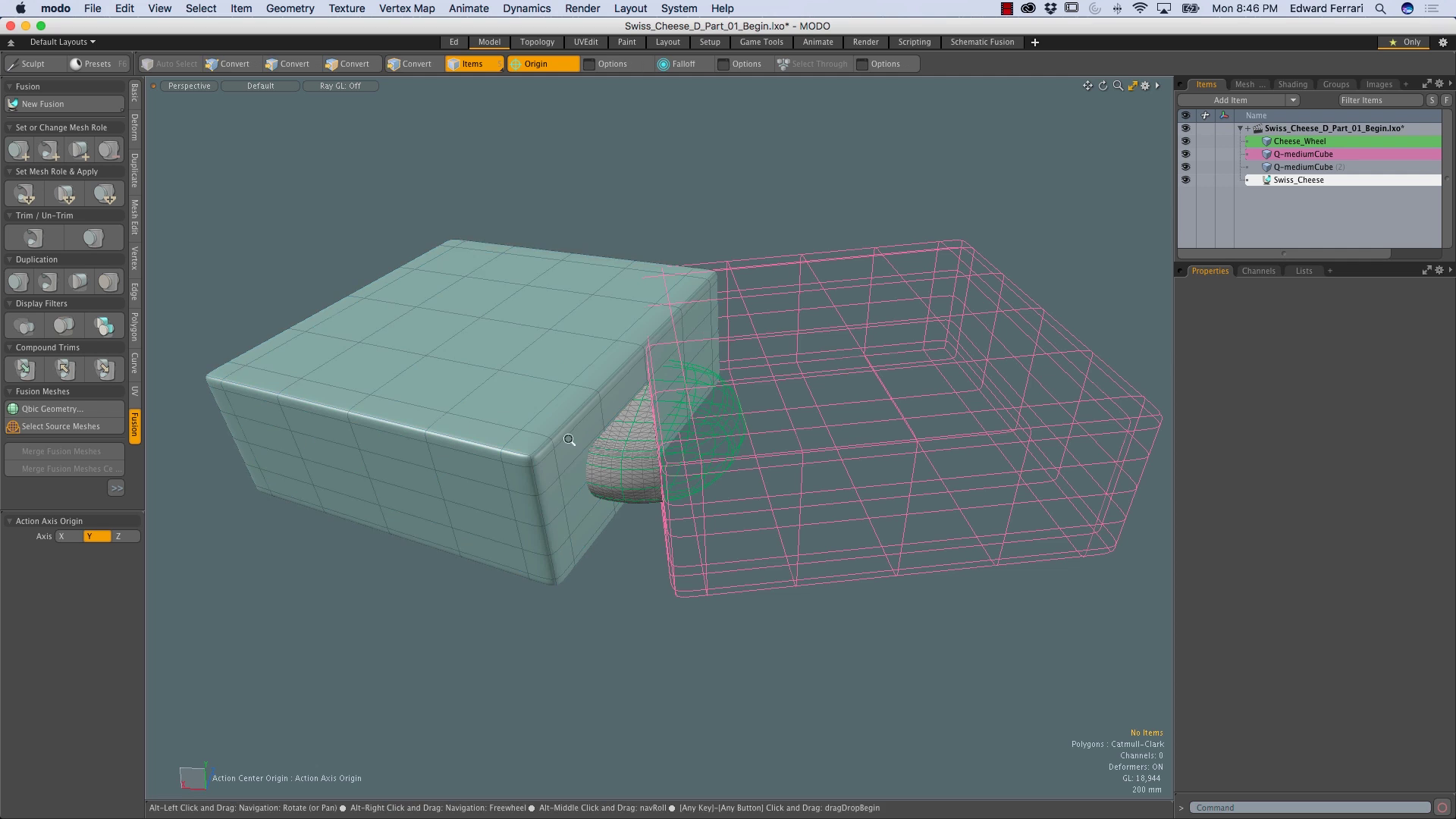
{"action": "left_click_drag", "start_coordinate": [491, 332], "coordinate": [524, 319], "text": "alt"}
{"action": "left_click_drag", "start_coordinate": [524, 319], "coordinate": [466, 370], "text": "ctrl+alt"}
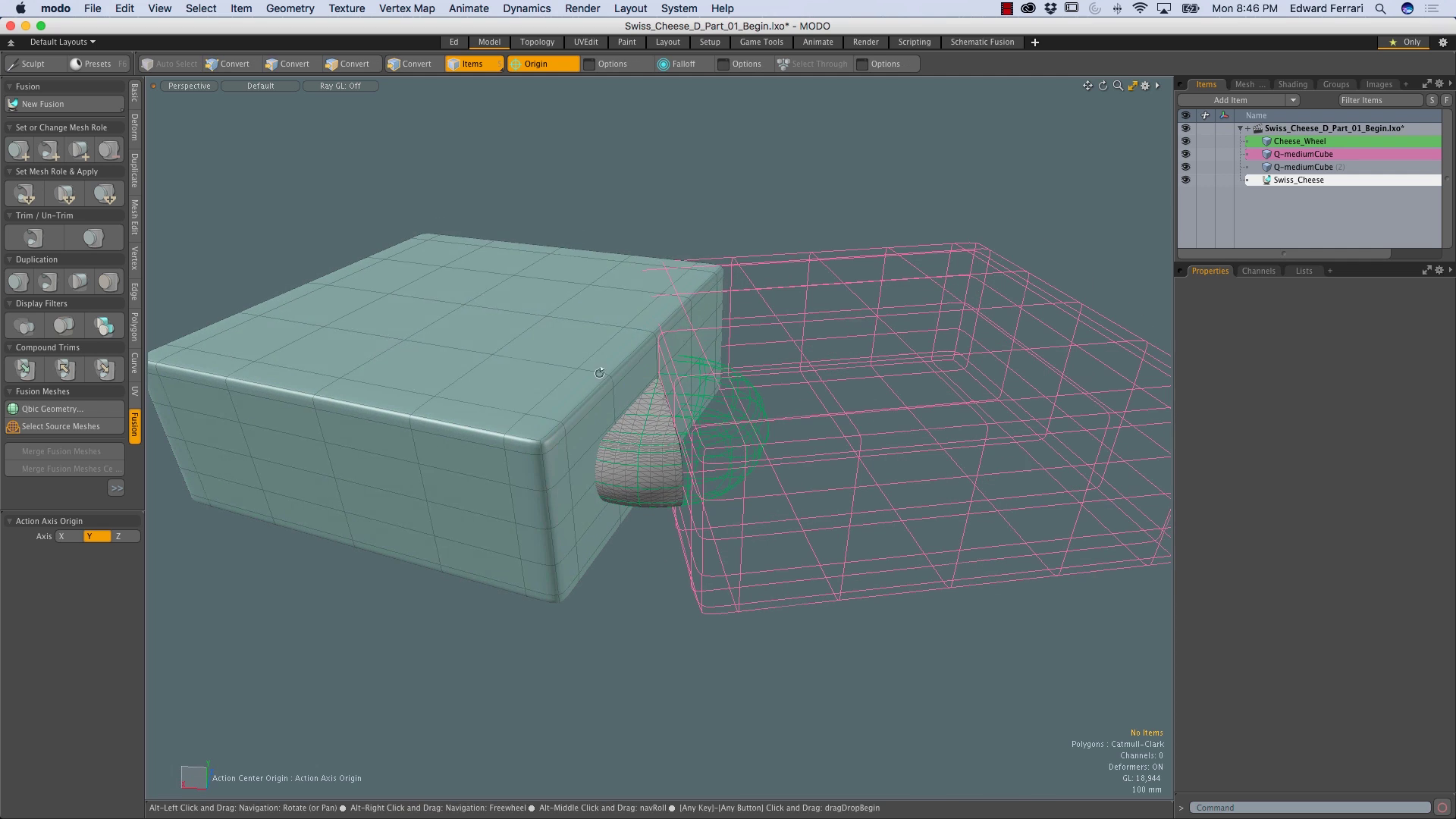
{"action": "left_click", "coordinate": [463, 356]}
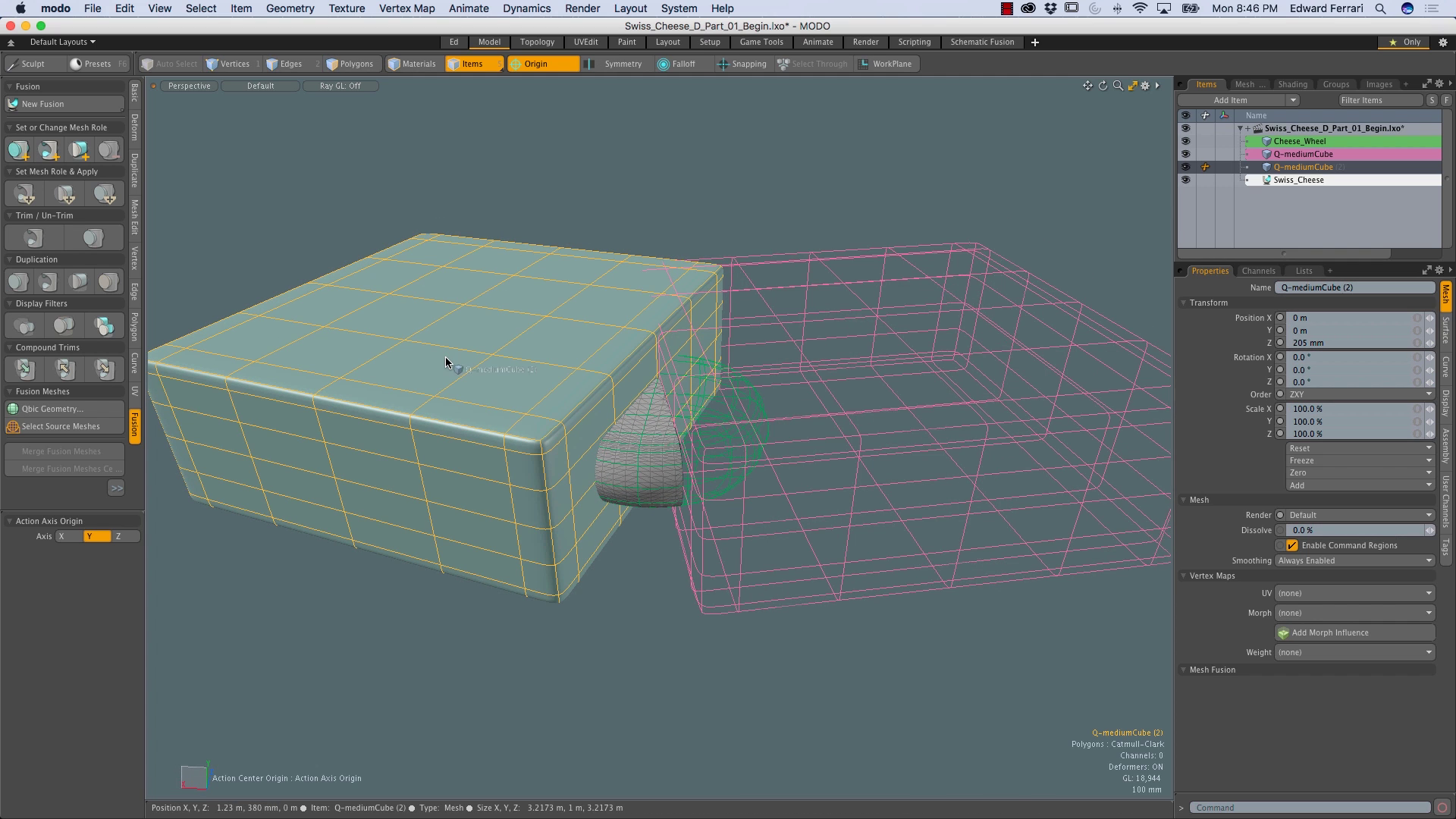
{"action": "left_click_drag", "start_coordinate": [640, 455], "coordinate": [551, 490]}
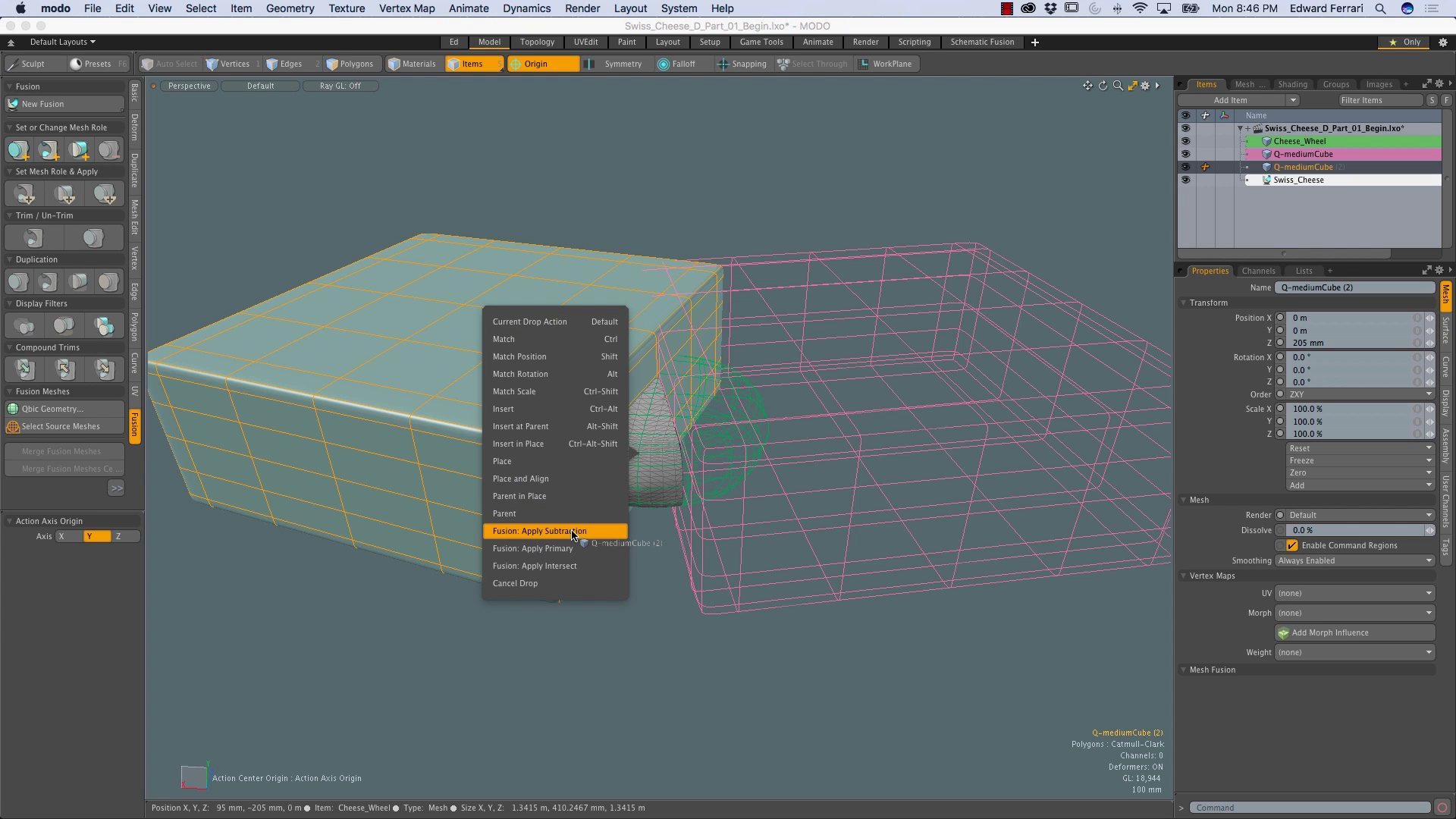
{"action": "left_click_drag", "start_coordinate": [573, 534], "coordinate": [573, 534]}
{"action": "left_click_drag", "start_coordinate": [751, 687], "coordinate": [661, 404], "text": "alt"}
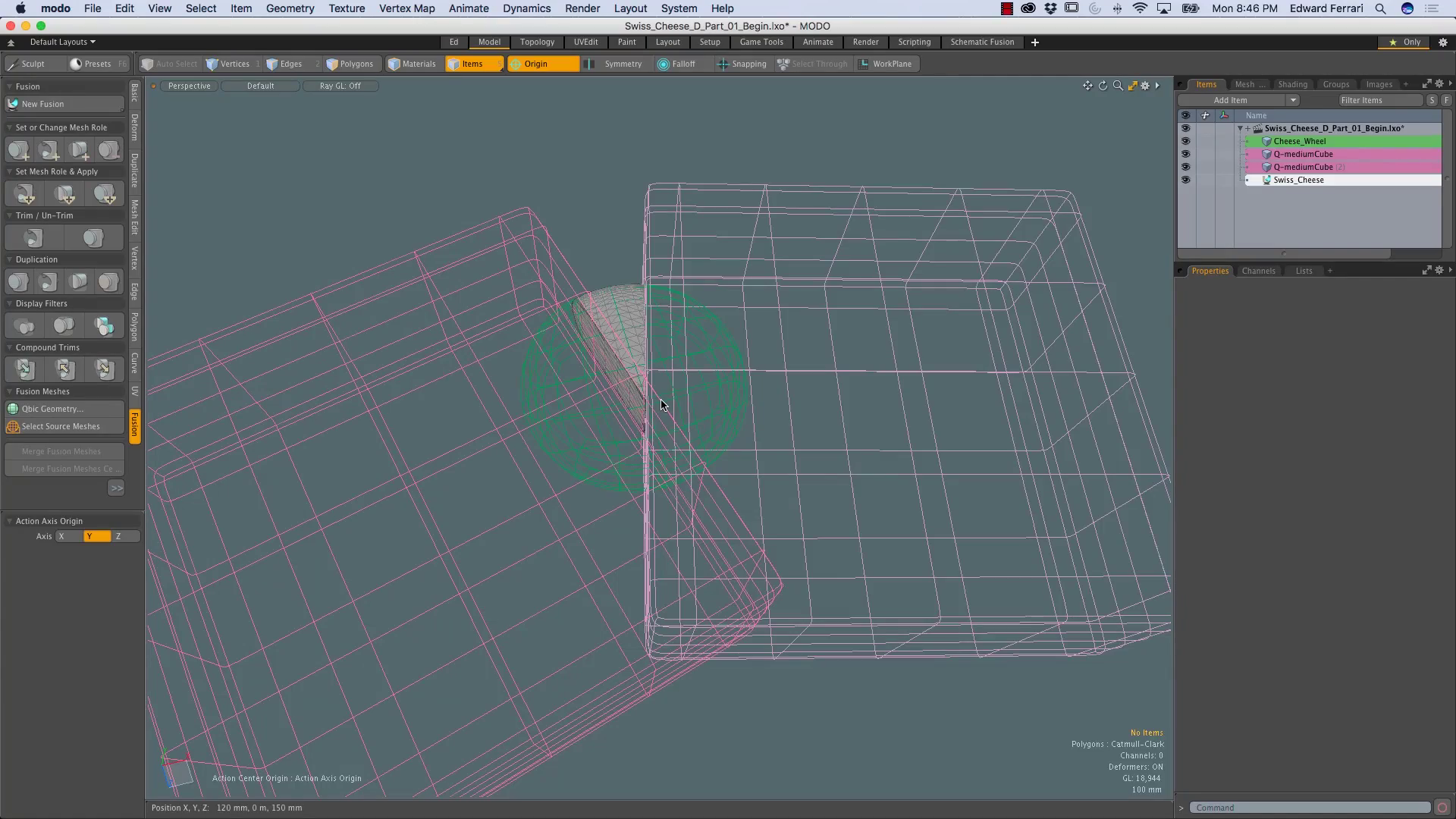
Undo both cube subtractions from the cheese wheel
{"action": "key", "text": "super+z"}
{"action": "key", "text": "super+z"}
{"action": "key", "text": "super+z"}
{"action": "key", "text": "super+z"}
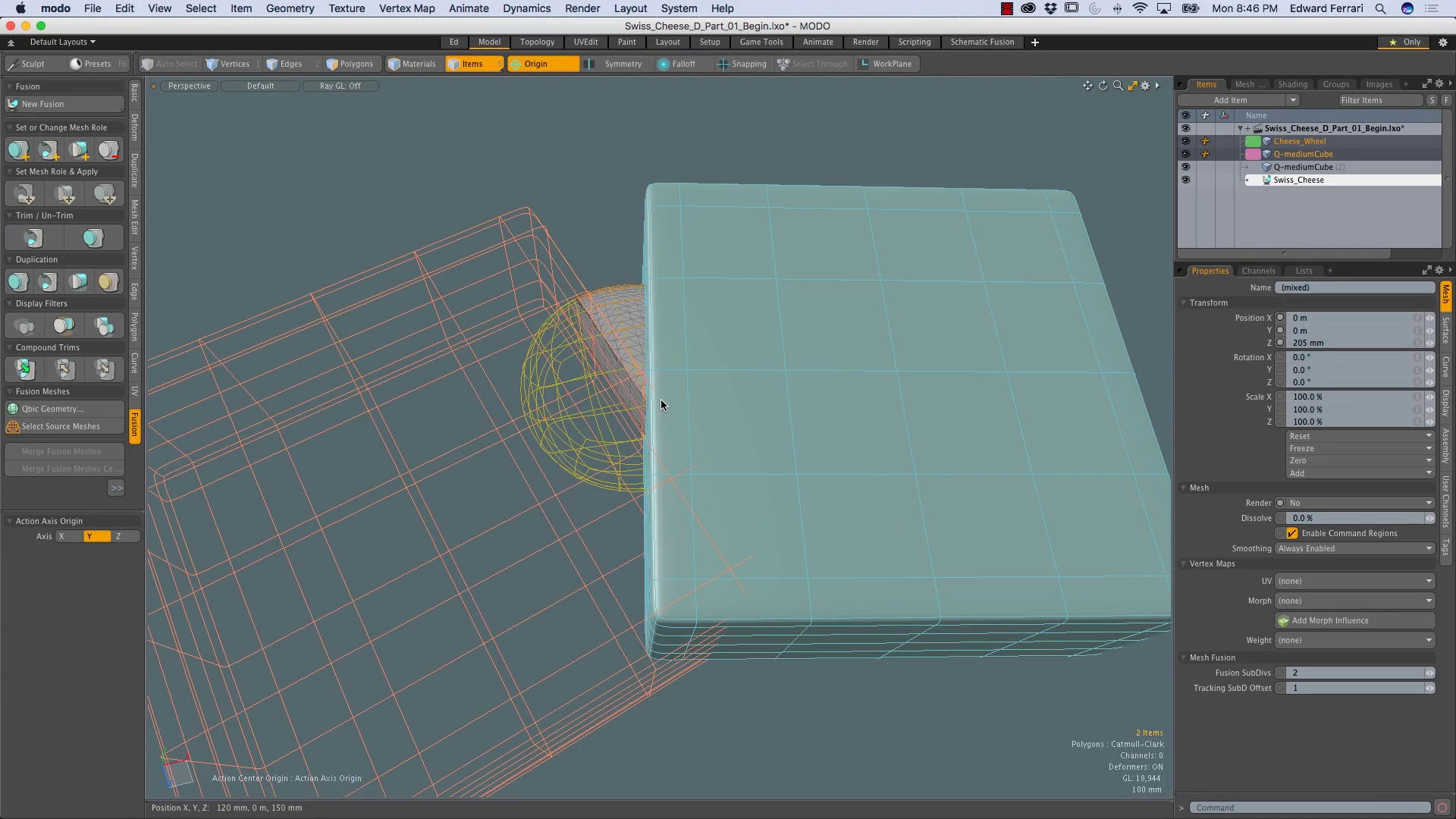
{"action": "key", "text": "super+z"}
Select both cubes together with the Cheese_Wheel mesh, apply the cubes as subtractions in one operation and clear the selection
{"action": "left_click_drag", "start_coordinate": [671, 340], "coordinate": [851, 411], "text": "alt"}
{"action": "left_click", "coordinate": [622, 298], "text": "shift"}
{"action": "left_click_drag", "start_coordinate": [921, 364], "coordinate": [872, 319], "text": "ctrl+alt"}
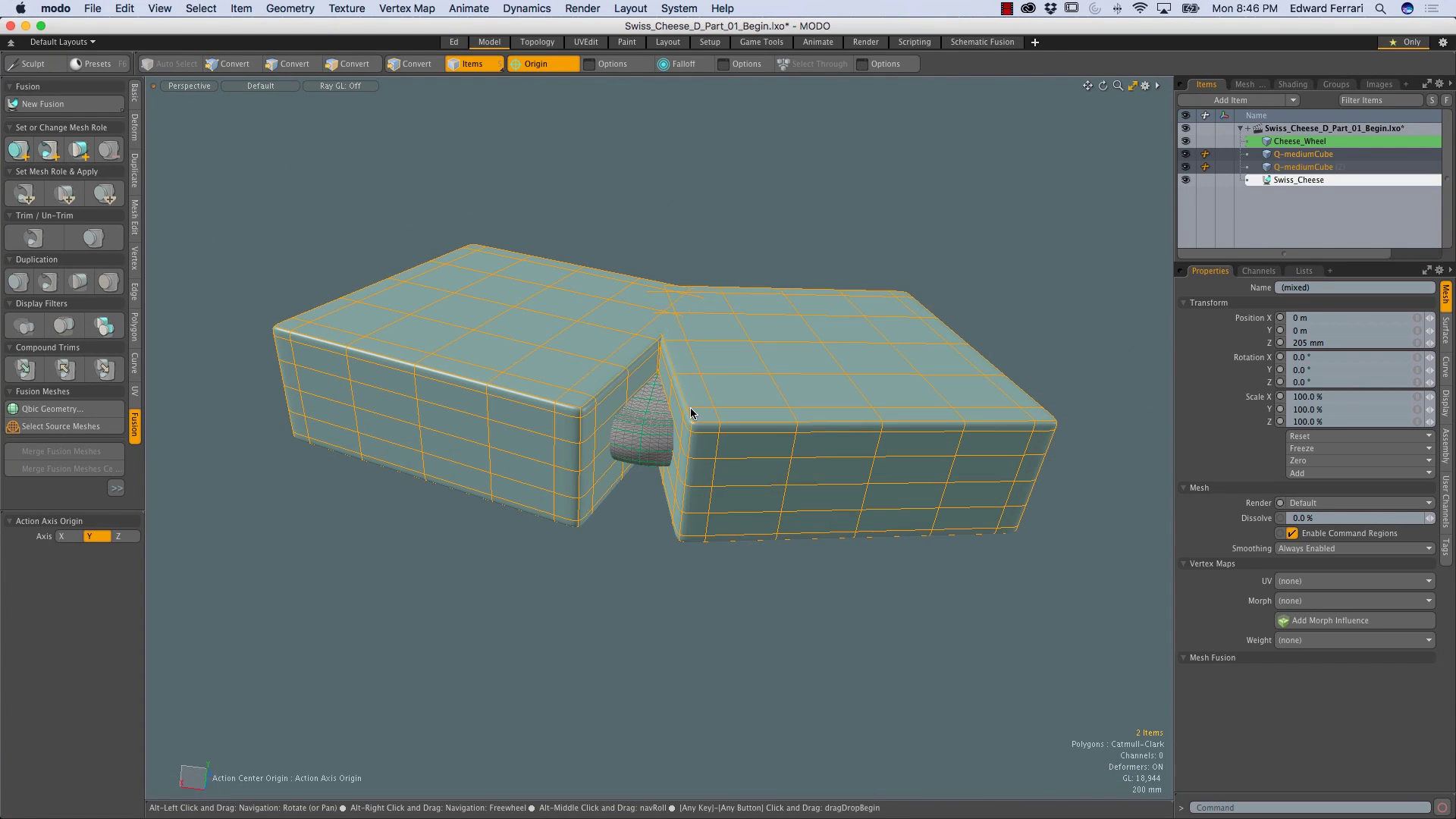
{"action": "left_click", "coordinate": [647, 425], "text": "shift"}
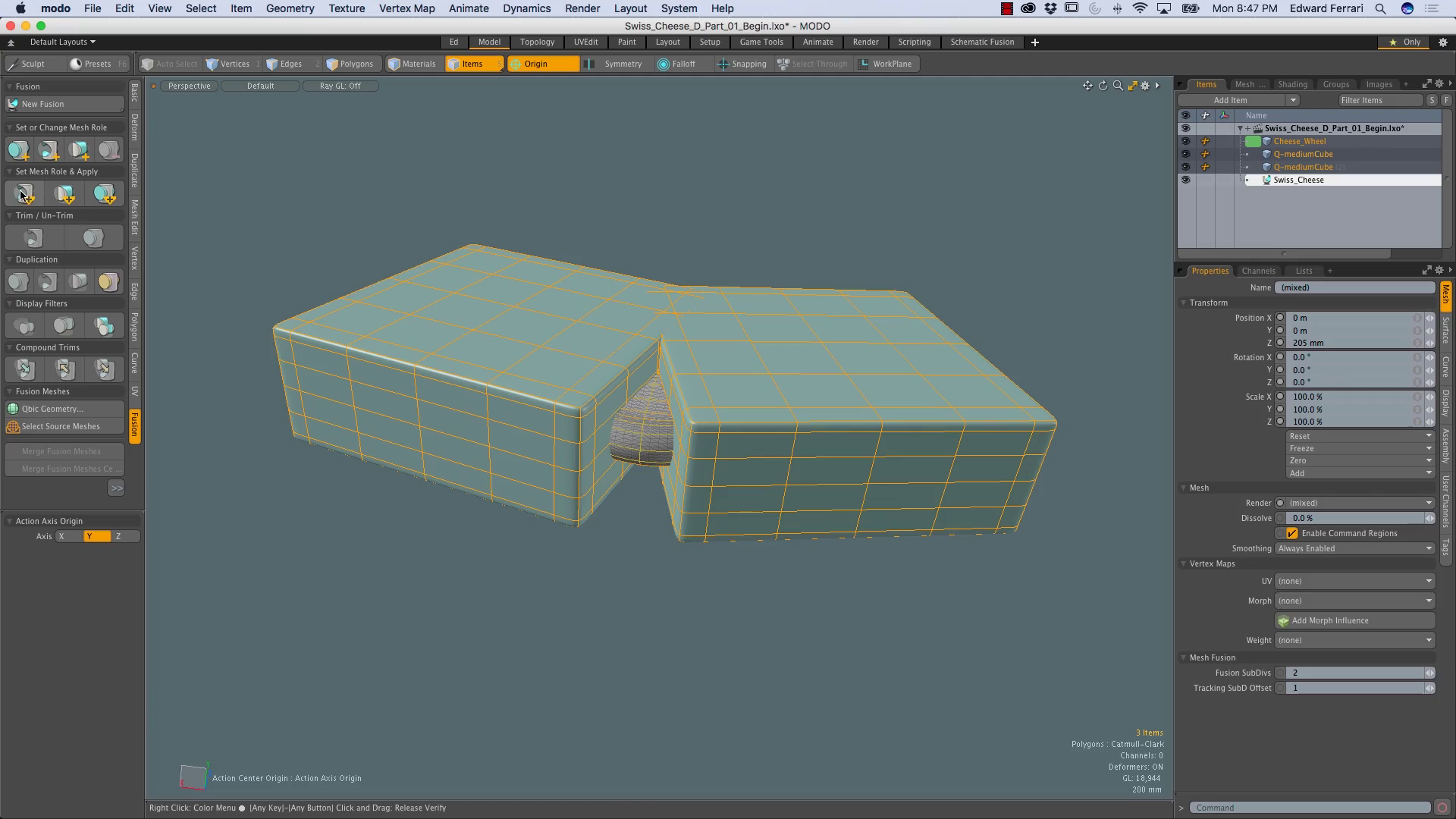
{"action": "key", "text": "Escape"}
Hide the Fusion source meshes and examine the cut wedge's edges up close
{"action": "left_click_drag", "start_coordinate": [702, 326], "coordinate": [742, 509], "text": "alt"}
{"action": "key", "text": "ctrl+alt+f"}
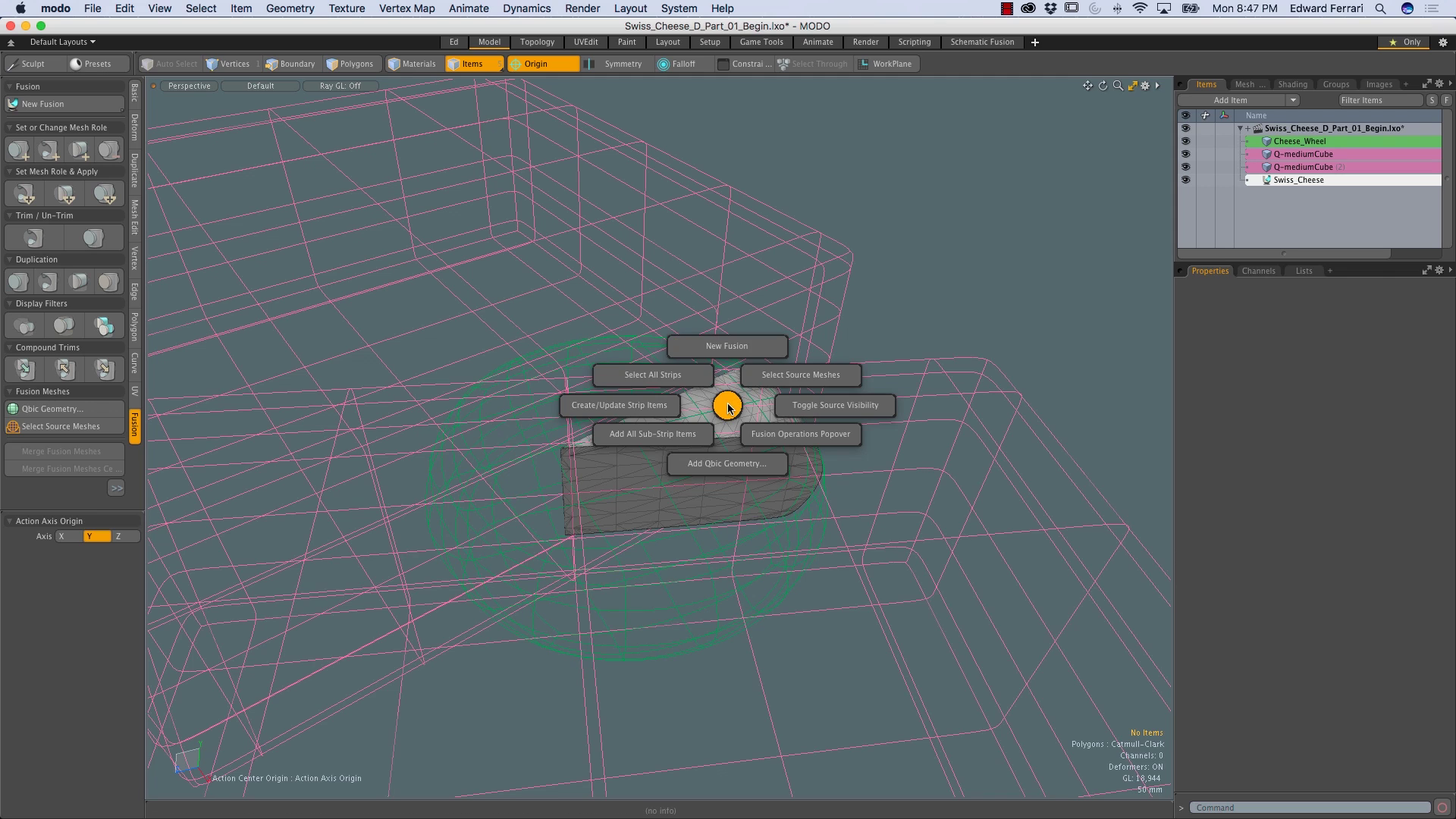
{"action": "left_click", "coordinate": [872, 409]}
{"action": "left_click_drag", "start_coordinate": [705, 601], "coordinate": [698, 407], "text": "alt"}
{"action": "left_click_drag", "start_coordinate": [698, 407], "coordinate": [741, 432], "text": "alt+shift"}
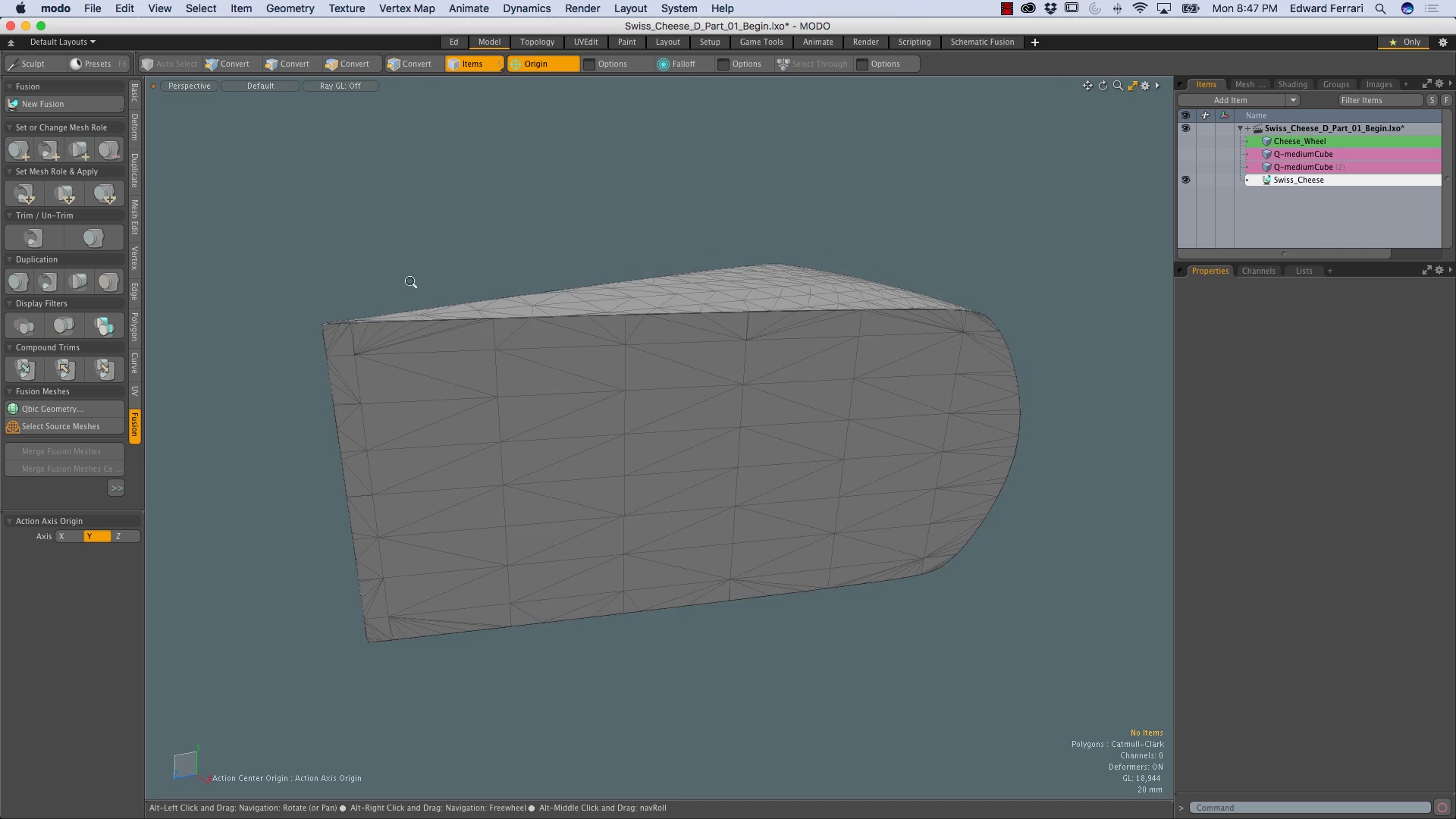
{"action": "left_click_drag", "start_coordinate": [410, 283], "coordinate": [458, 317], "text": "ctrl+alt"}
{"action": "left_click_drag", "start_coordinate": [235, 348], "coordinate": [497, 362], "text": "alt"}
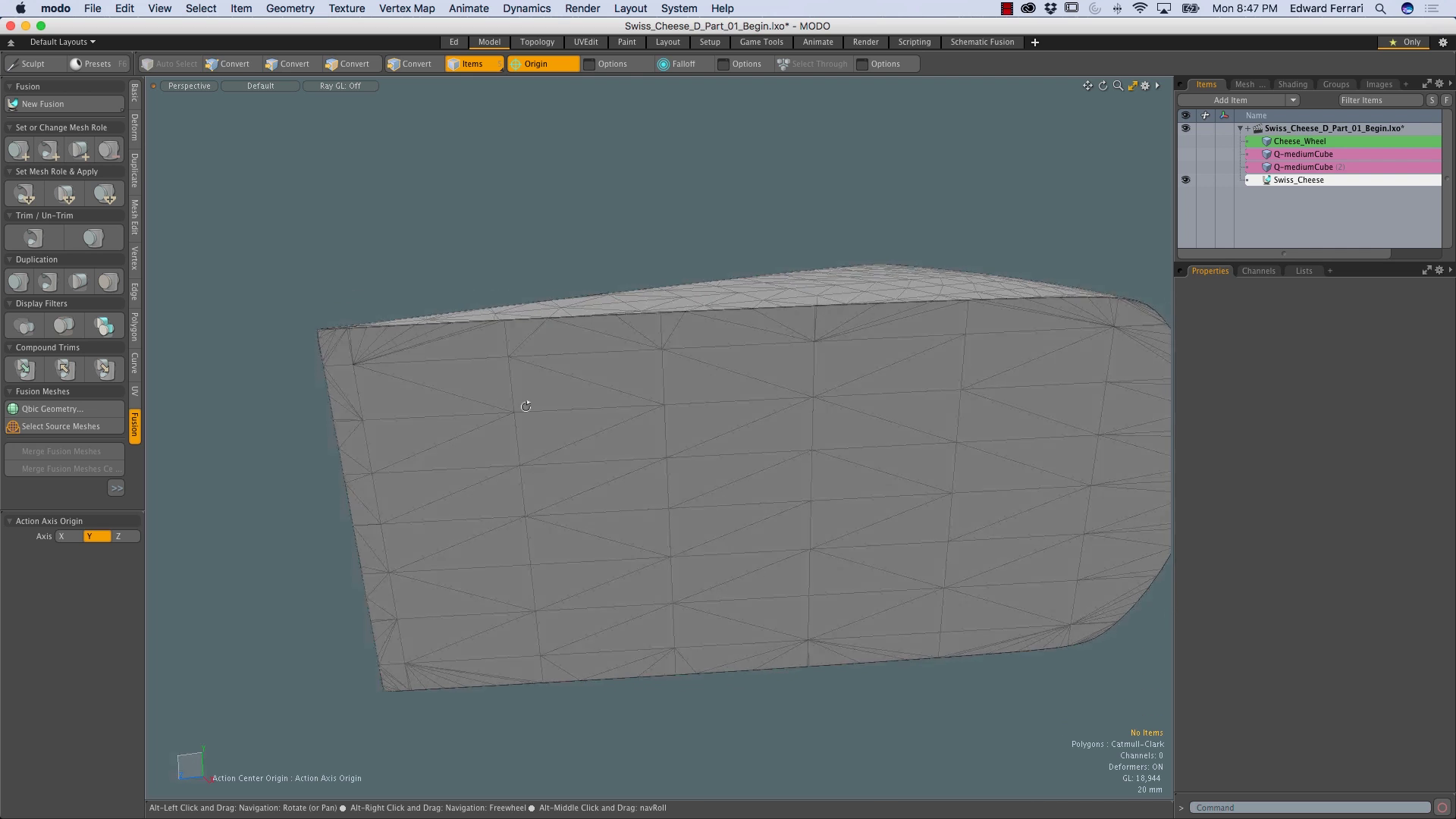
Select the Swiss_Cheese fusion item and update its strip items
{"action": "left_click_drag", "start_coordinate": [248, 191], "coordinate": [986, 764]}
{"action": "left_click_drag", "start_coordinate": [218, 153], "coordinate": [792, 576]}
{"action": "left_click_drag", "start_coordinate": [256, 199], "coordinate": [712, 555]}
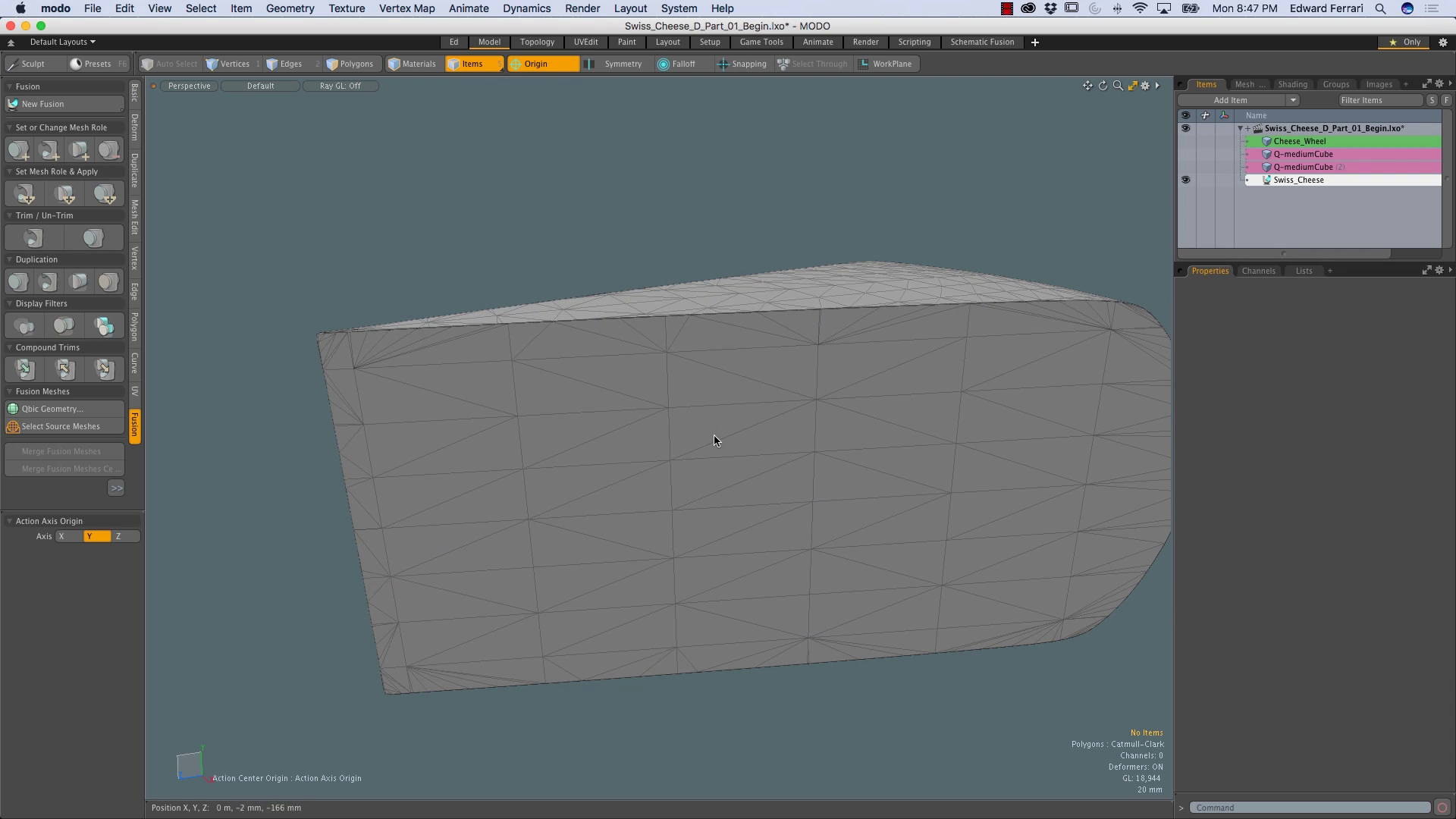
{"action": "left_click", "coordinate": [1293, 181]}
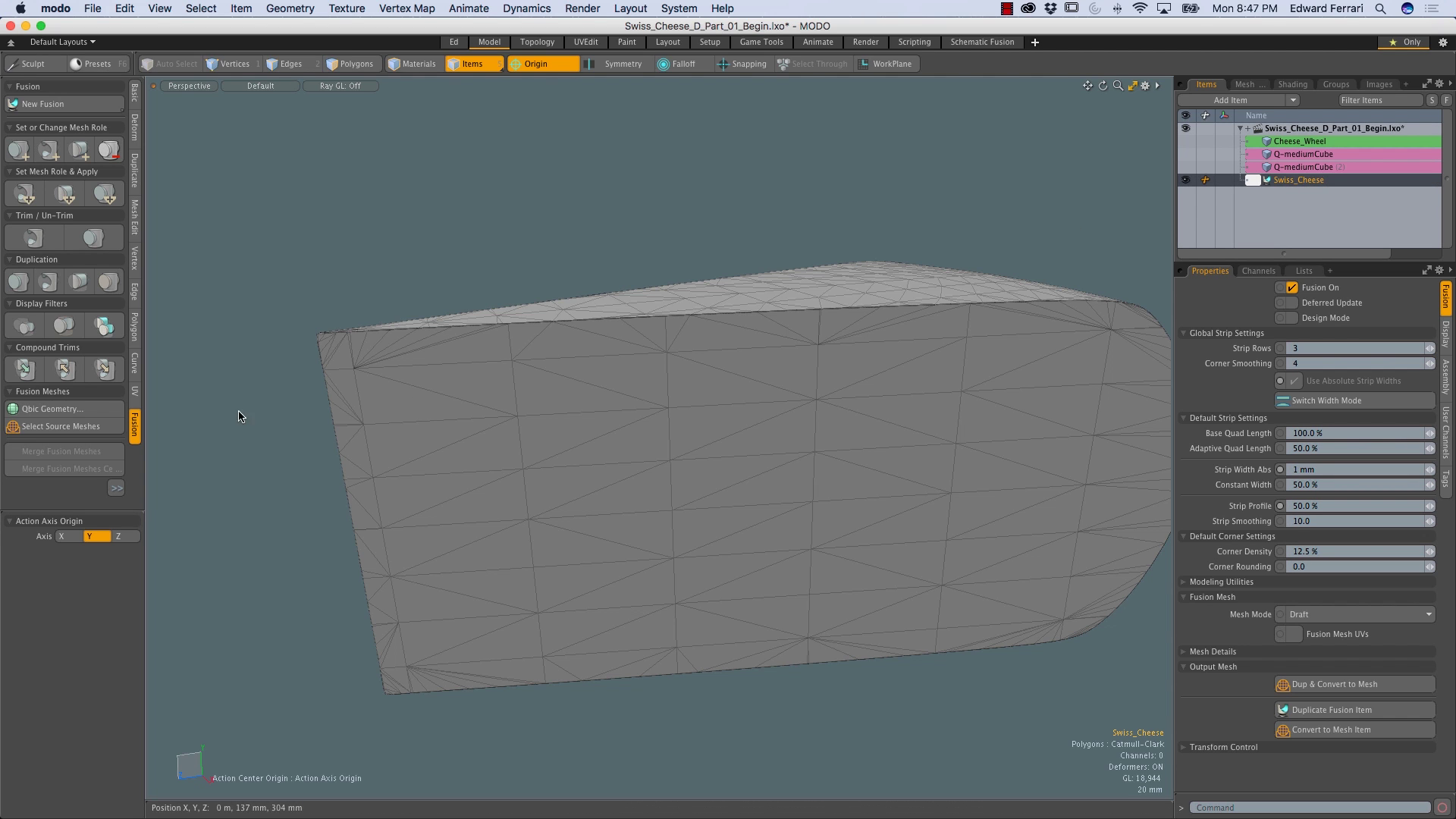
{"action": "left_click_drag", "start_coordinate": [65, 511], "coordinate": [66, 617]}
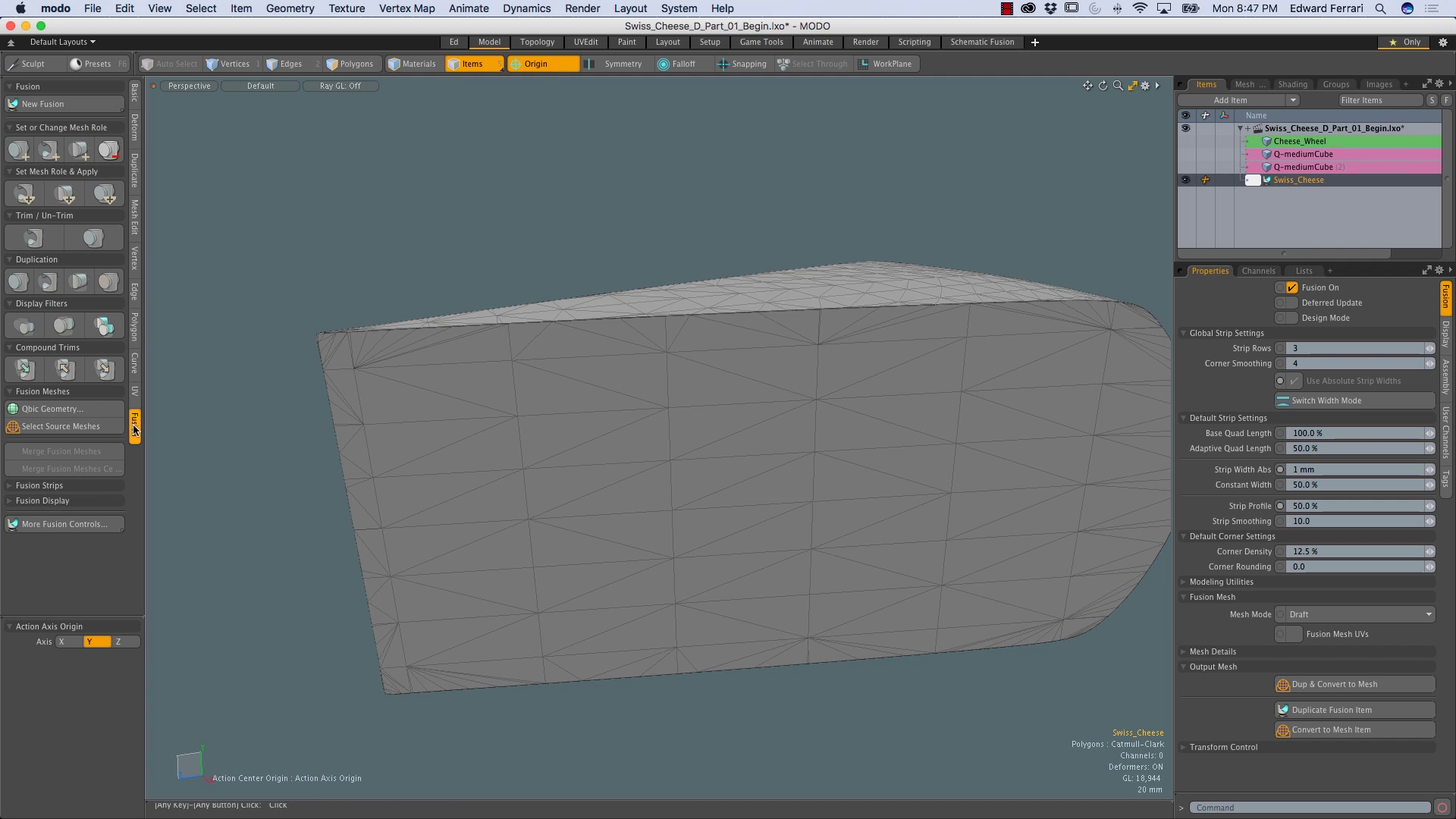
{"action": "left_click", "coordinate": [34, 486]}
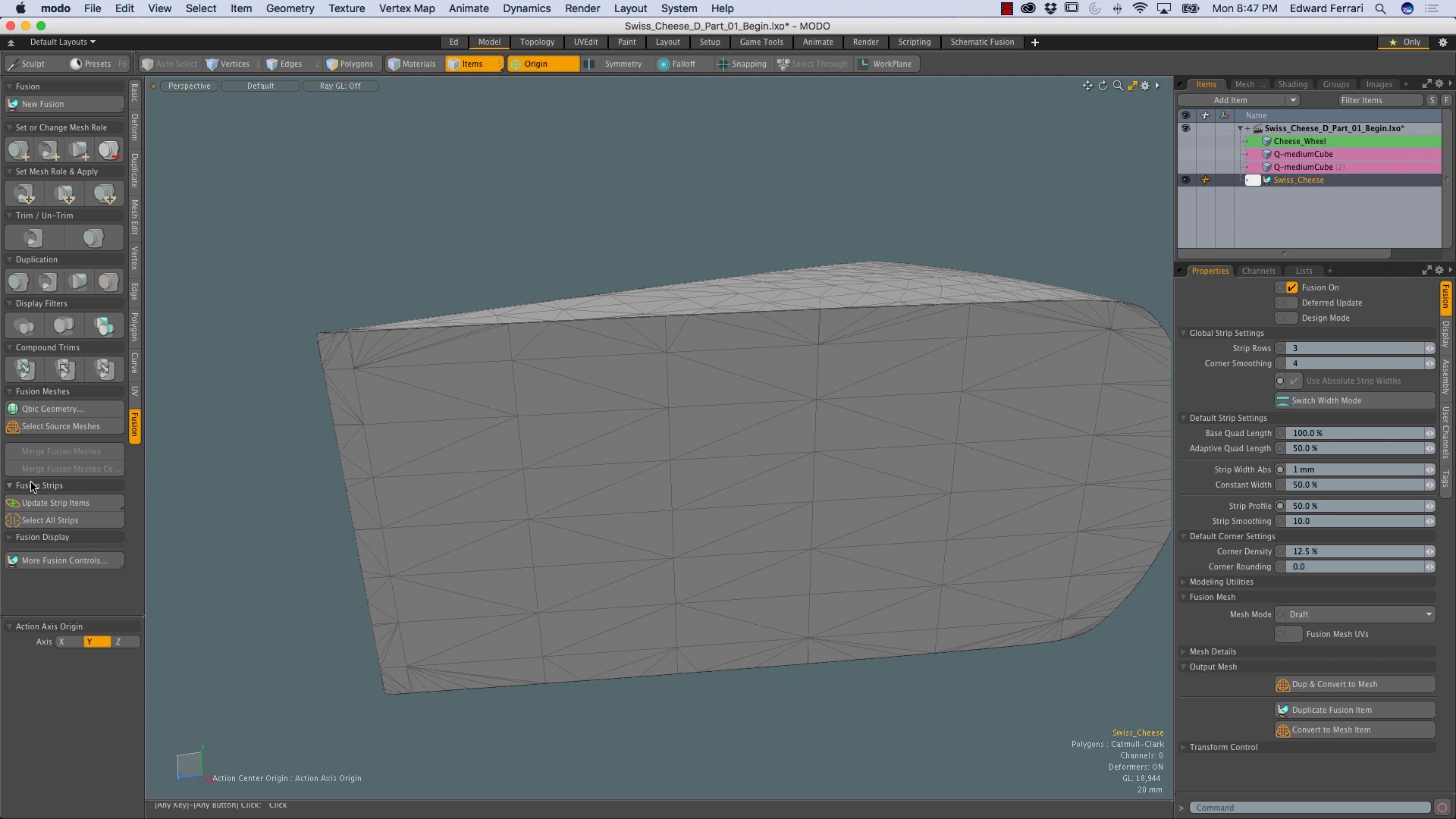
{"action": "left_click", "coordinate": [64, 504]}
Bring up the Fusion Strips controls, select all strips of the wedge and set their Strip Width to 3 mm
{"action": "left_click_drag", "start_coordinate": [406, 273], "coordinate": [478, 345], "text": "alt"}
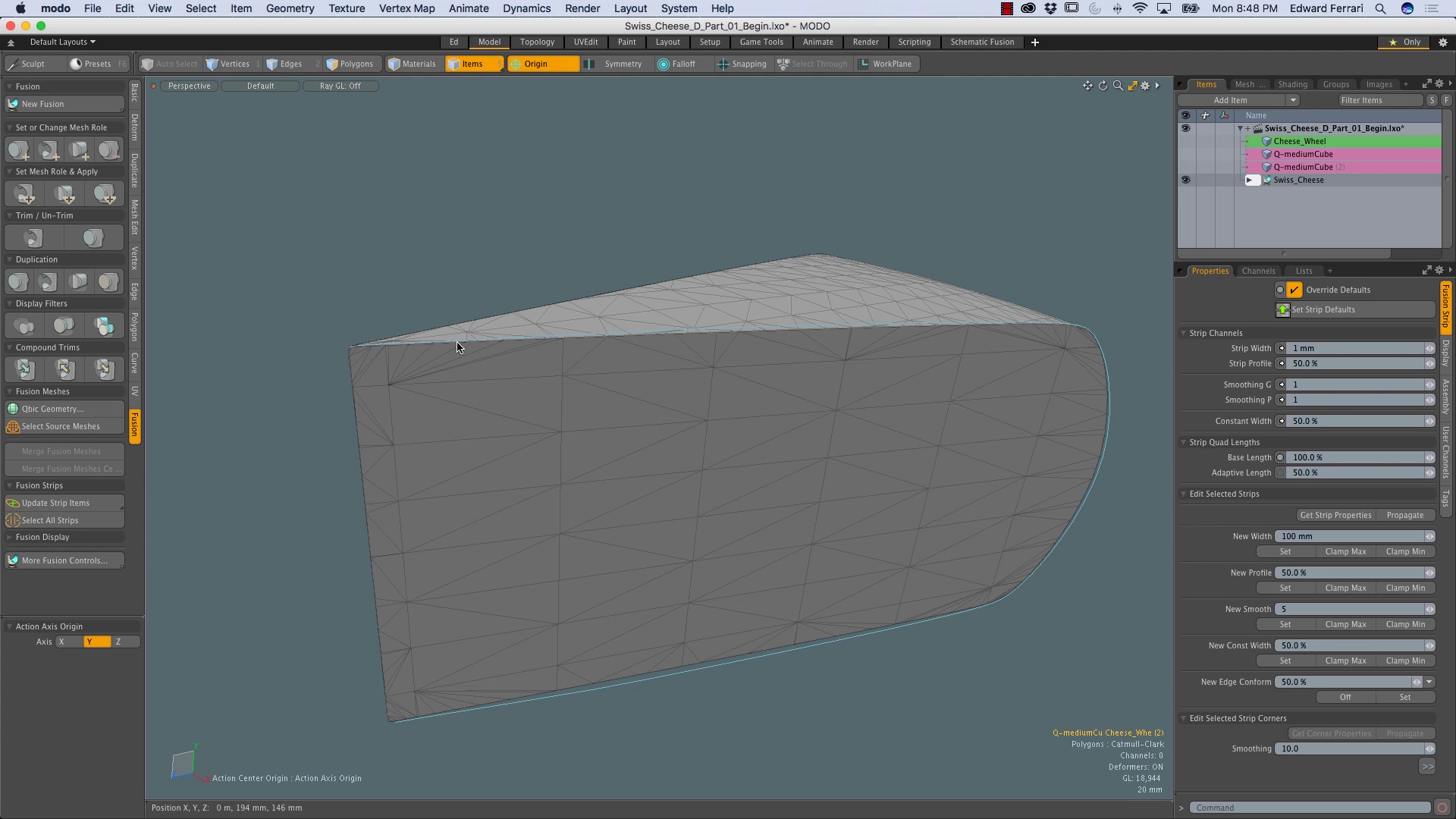
{"action": "key", "text": "ctrl+alt+f"}
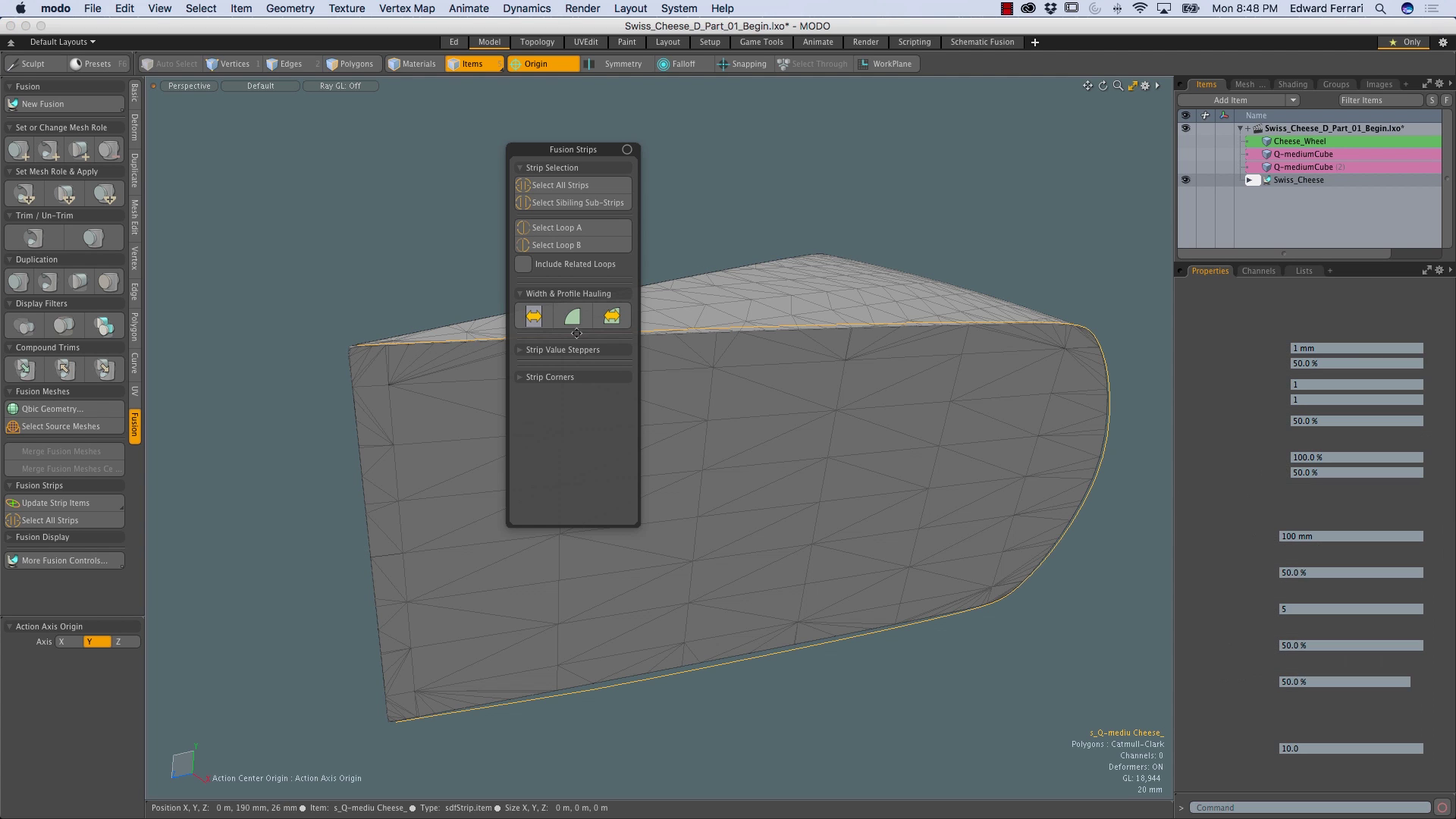
{"action": "left_click_drag", "start_coordinate": [574, 146], "coordinate": [309, 123]}
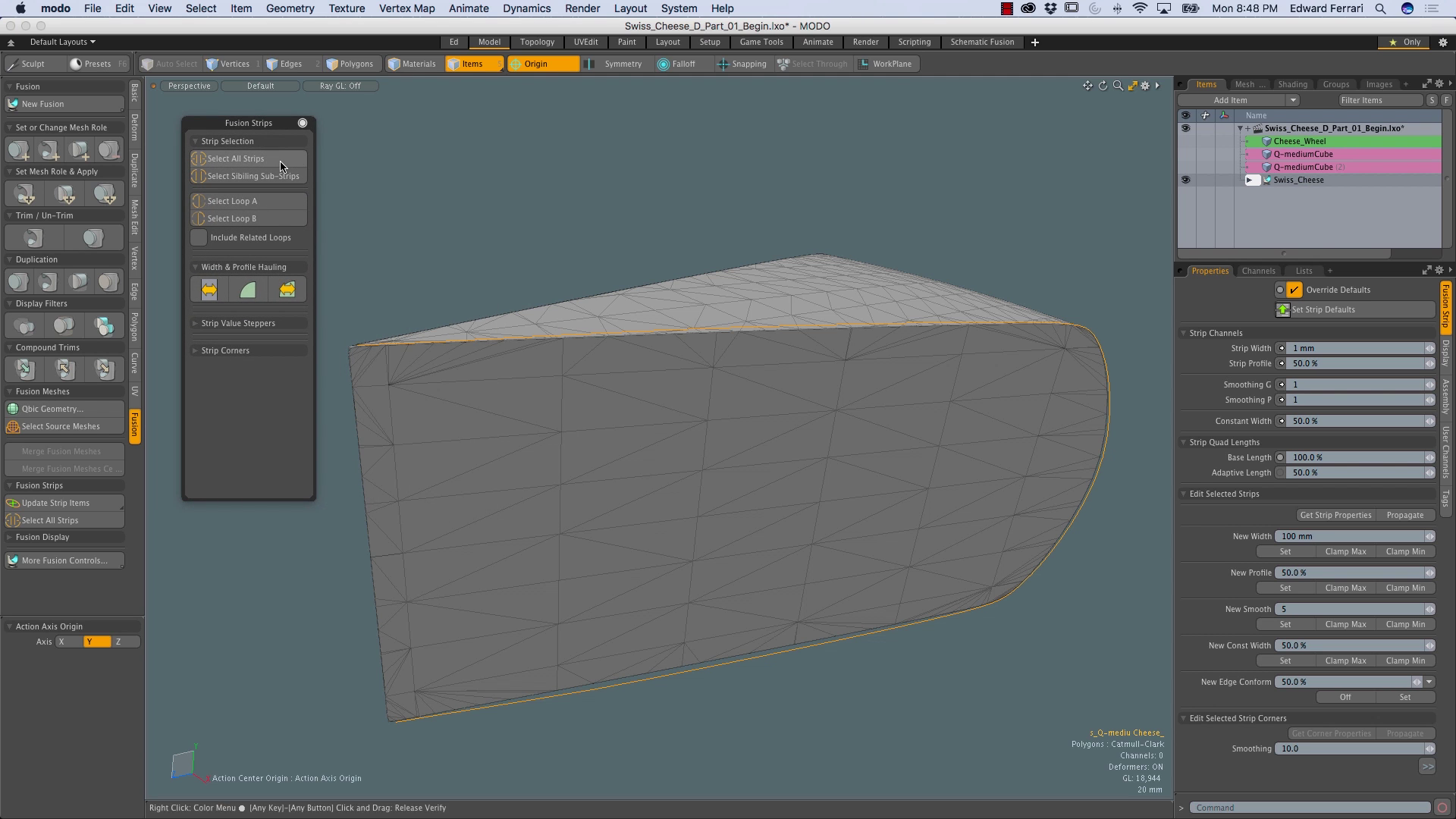
{"action": "left_click", "coordinate": [225, 161]}
{"action": "left_click_drag", "start_coordinate": [391, 357], "coordinate": [438, 393], "text": "alt"}
{"action": "mouse_move", "coordinate": [438, 392]}
{"action": "left_mouse_down", "text": "ctrl+alt"}
{"action": "mouse_move", "coordinate": [508, 389]}
{"action": "mouse_move", "coordinate": [402, 410]}
{"action": "left_mouse_up", "text": "ctrl+alt"}
{"action": "mouse_move", "coordinate": [622, 398]}
{"action": "left_mouse_down", "text": "alt+shift"}
{"action": "mouse_move", "coordinate": [921, 417]}
{"action": "mouse_move", "coordinate": [991, 398]}
{"action": "left_mouse_up", "text": "alt+shift"}
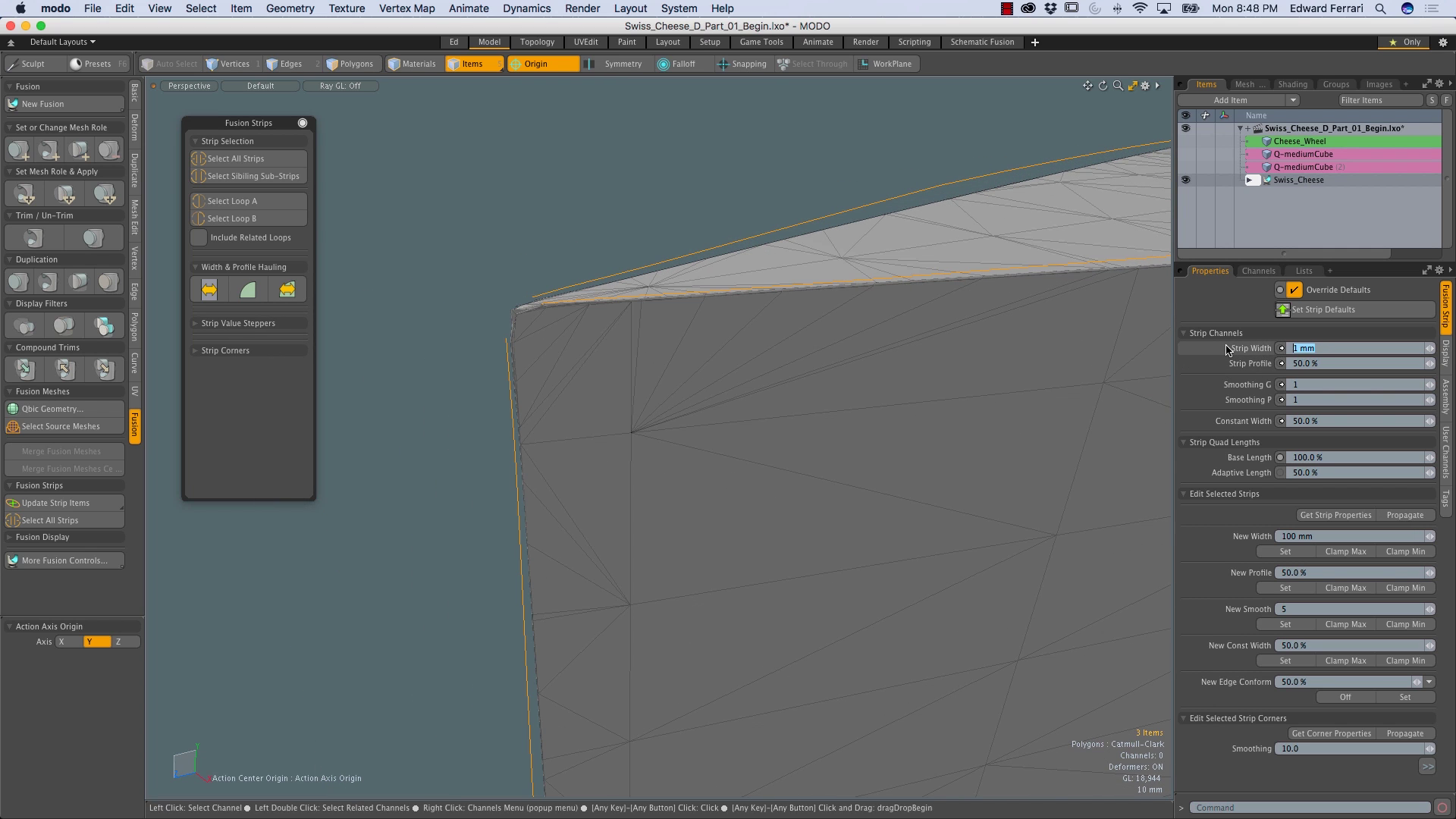
{"action": "type", "text": "3mm"}
{"action": "key", "text": "Return"}
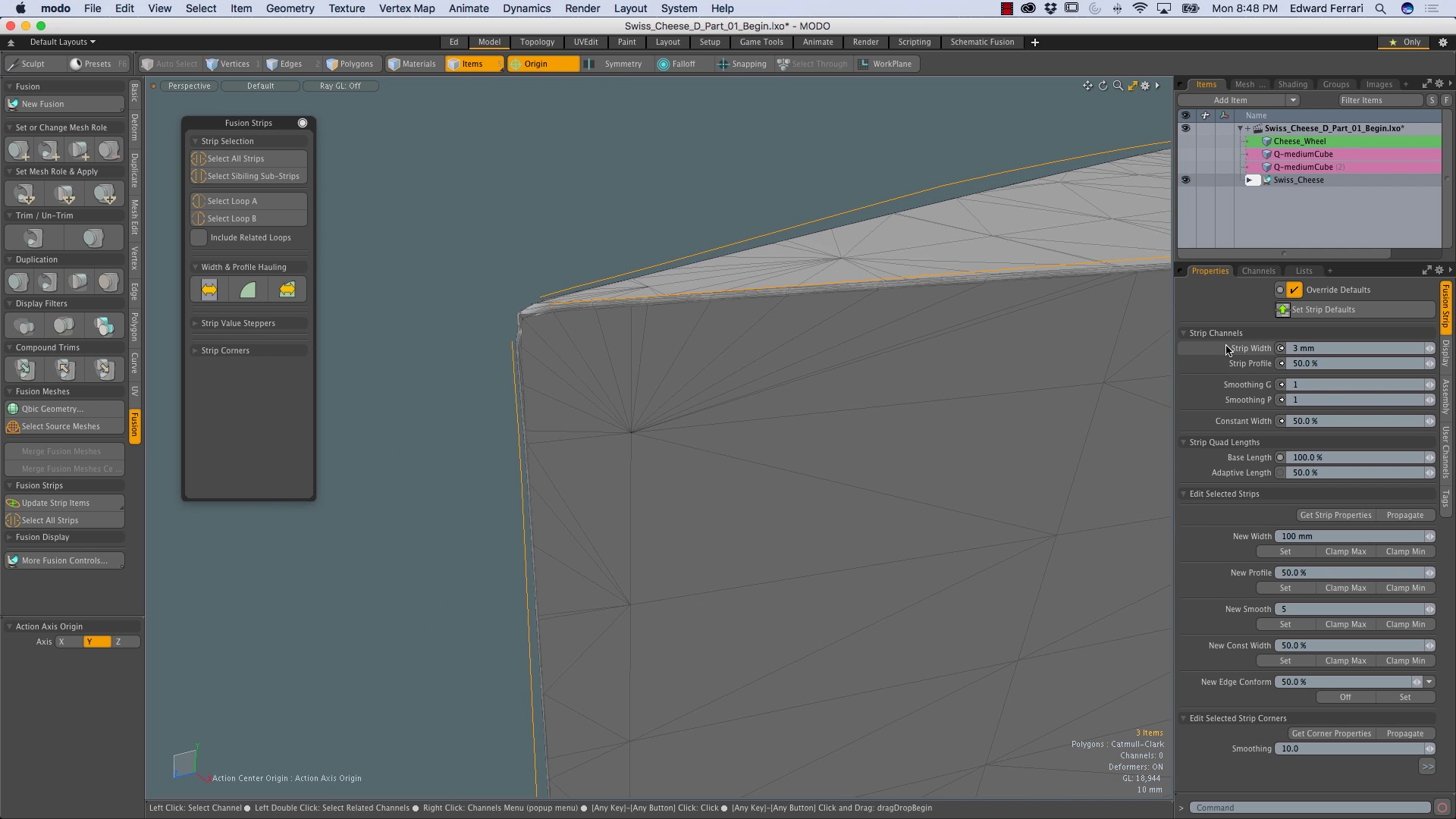
Try the roundest Strip Corners preset on the selected strips with the density adjusted to 30%
{"action": "left_click_drag", "start_coordinate": [562, 364], "coordinate": [523, 352], "text": "alt"}
{"action": "mouse_move", "coordinate": [453, 269]}
{"action": "left_mouse_down", "text": "ctrl+alt"}
{"action": "mouse_move", "coordinate": [481, 285]}
{"action": "mouse_move", "coordinate": [455, 270]}
{"action": "left_mouse_up", "text": "ctrl+alt"}
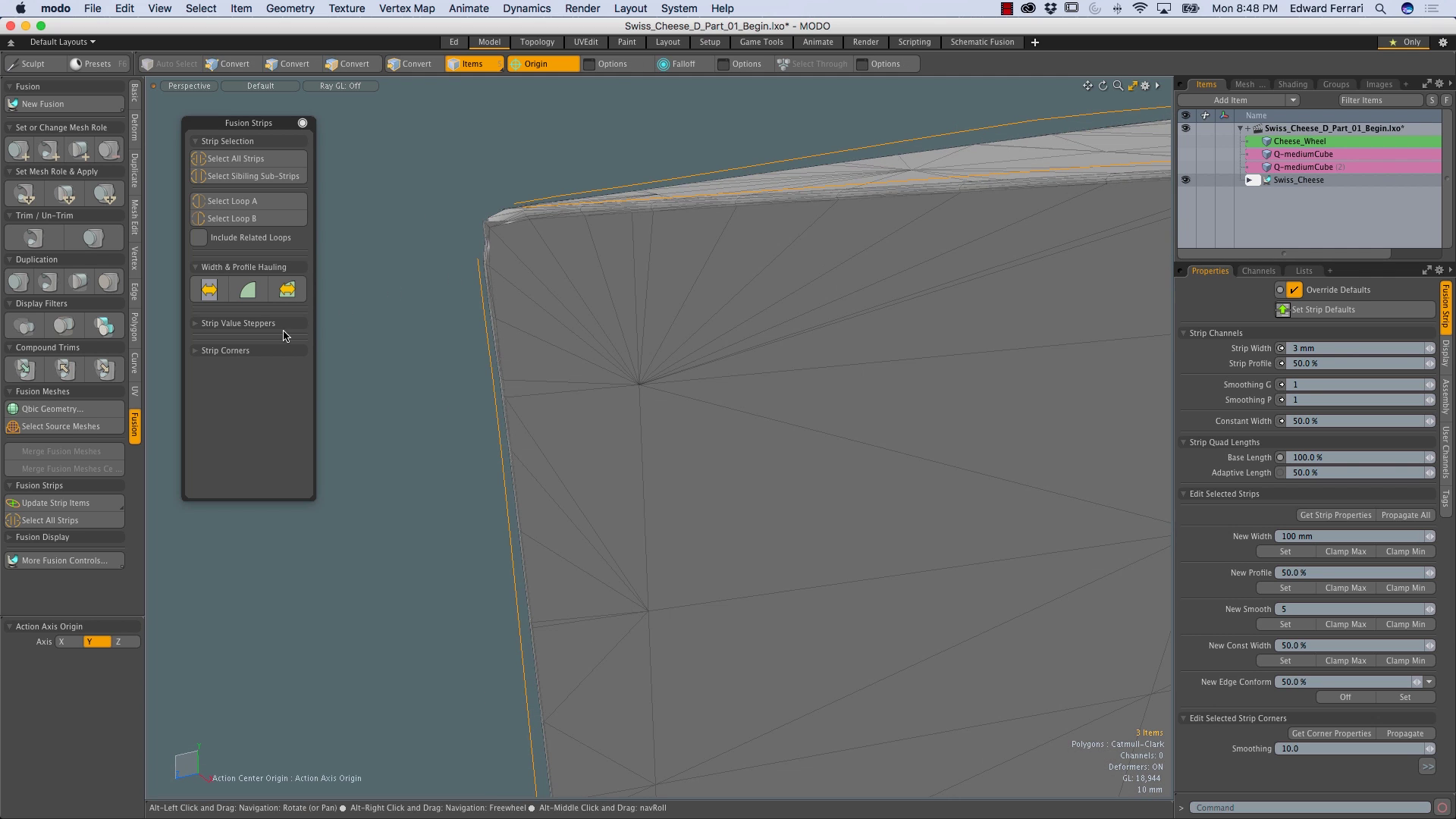
{"action": "left_click", "coordinate": [220, 352]}
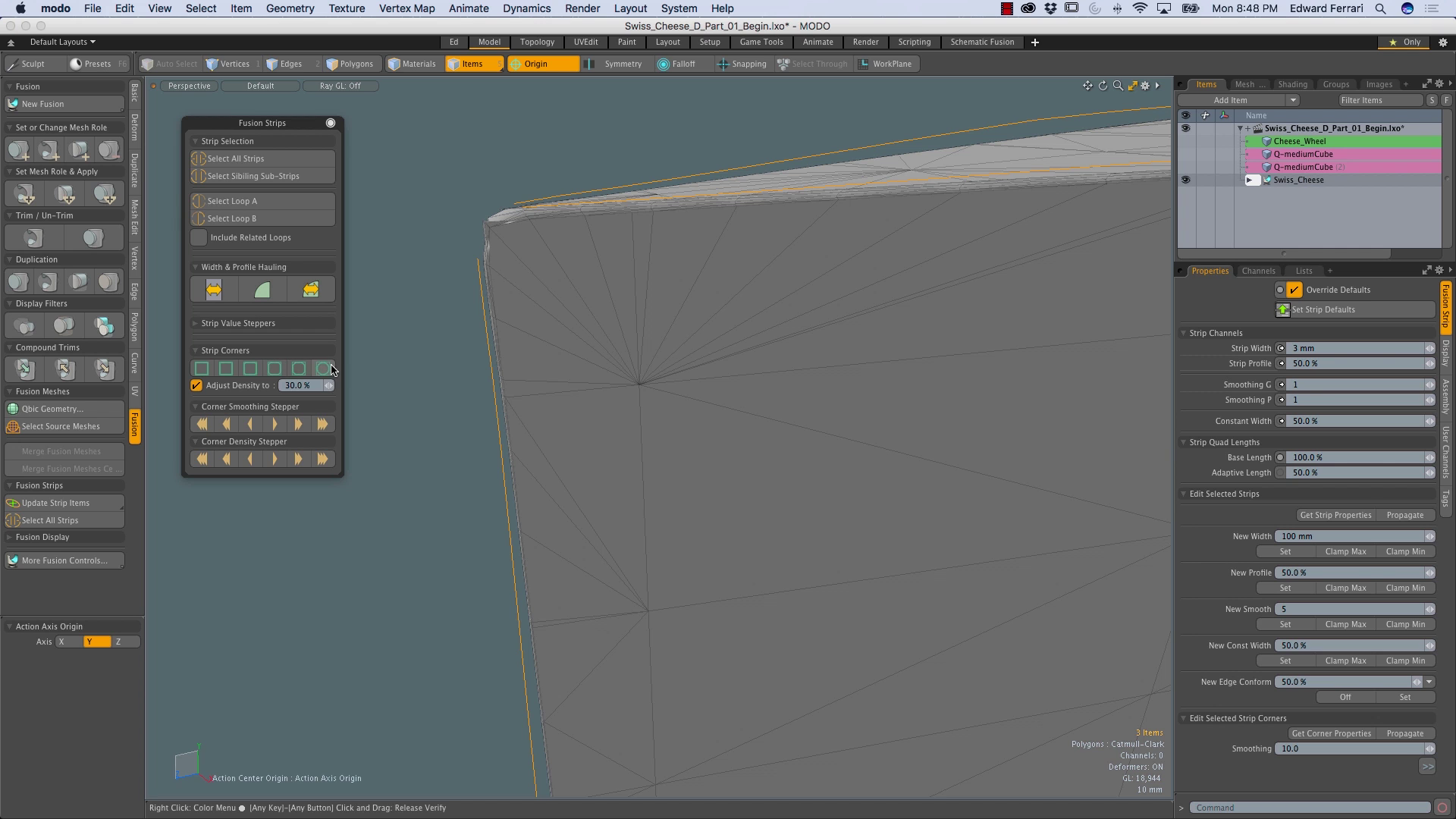
{"action": "left_click", "coordinate": [325, 369]}
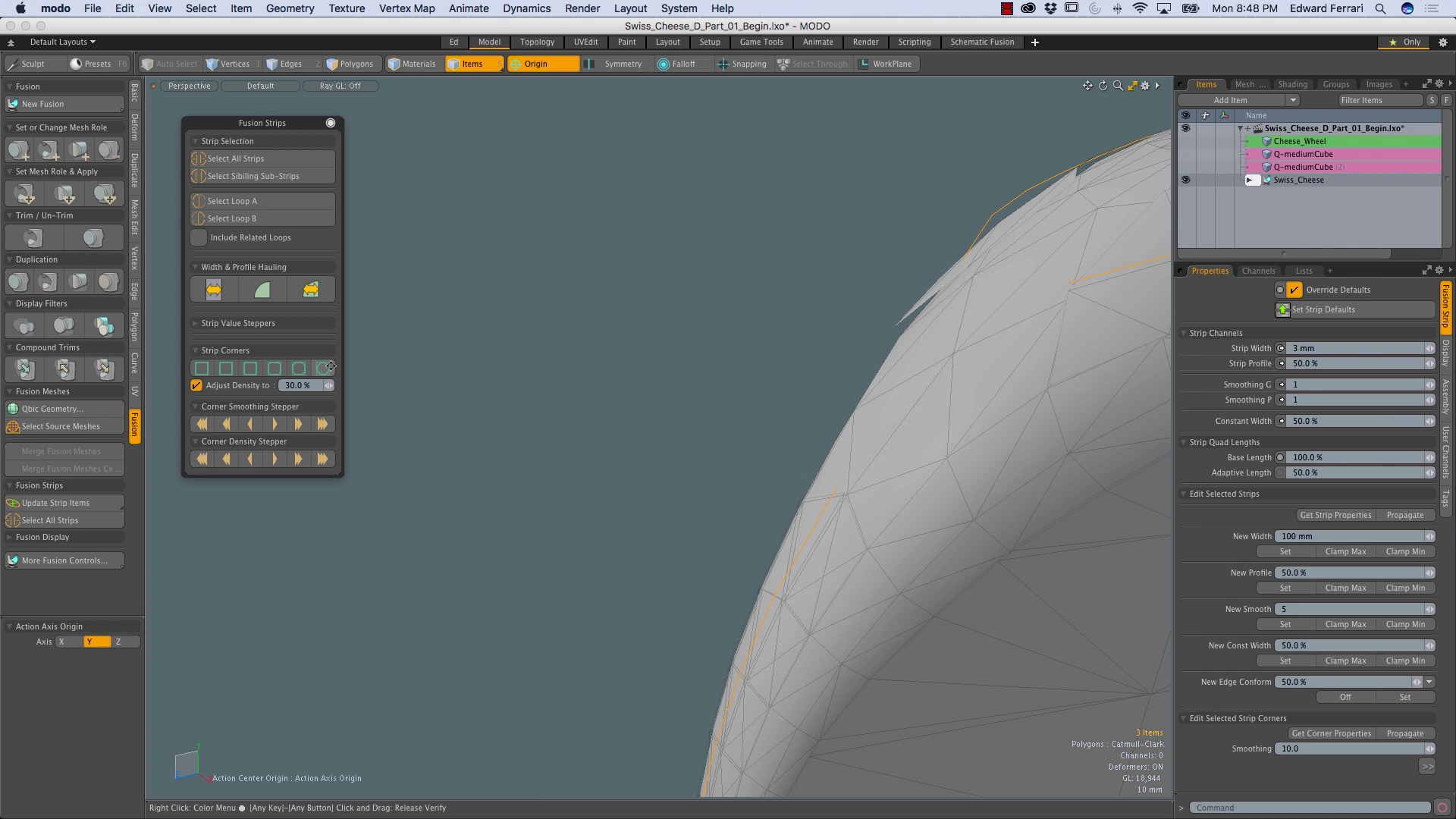
{"action": "scroll", "coordinate": [669, 395], "scroll_direction": "down", "scroll_amount": 5}
{"action": "left_click_drag", "start_coordinate": [834, 387], "coordinate": [547, 333], "text": "alt+shift"}
{"action": "scroll", "coordinate": [585, 351], "scroll_direction": "up", "scroll_amount": 3}
{"action": "scroll", "coordinate": [609, 421], "scroll_direction": "down", "scroll_amount": 3}
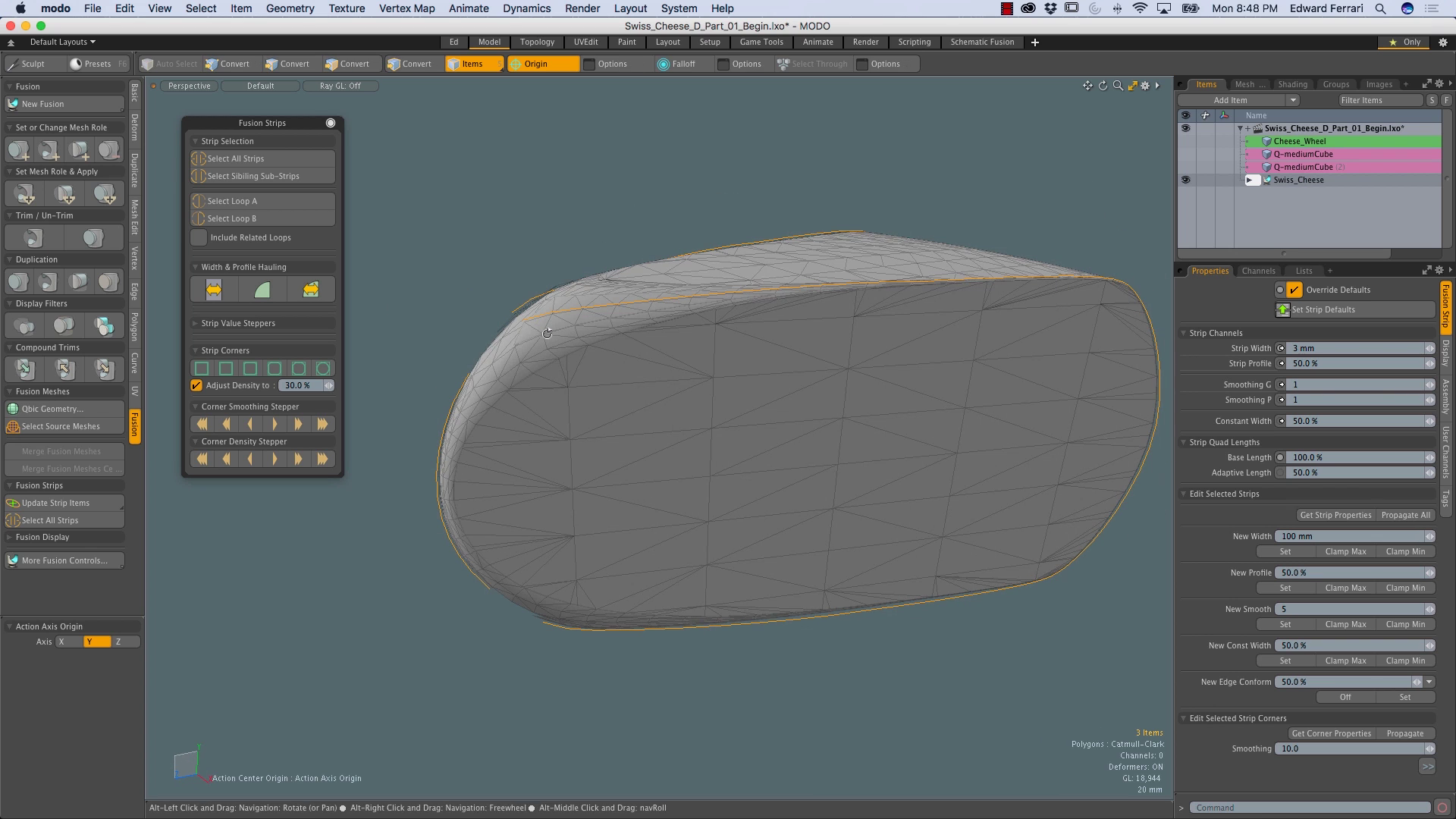
Return the strip corners to the squarest preset and set the Adjust Density value to 5%
{"action": "left_click", "coordinate": [202, 369]}
{"action": "left_click_drag", "start_coordinate": [385, 311], "coordinate": [473, 329], "text": "alt"}
{"action": "scroll", "coordinate": [473, 330], "scroll_direction": "up", "scroll_amount": 3}
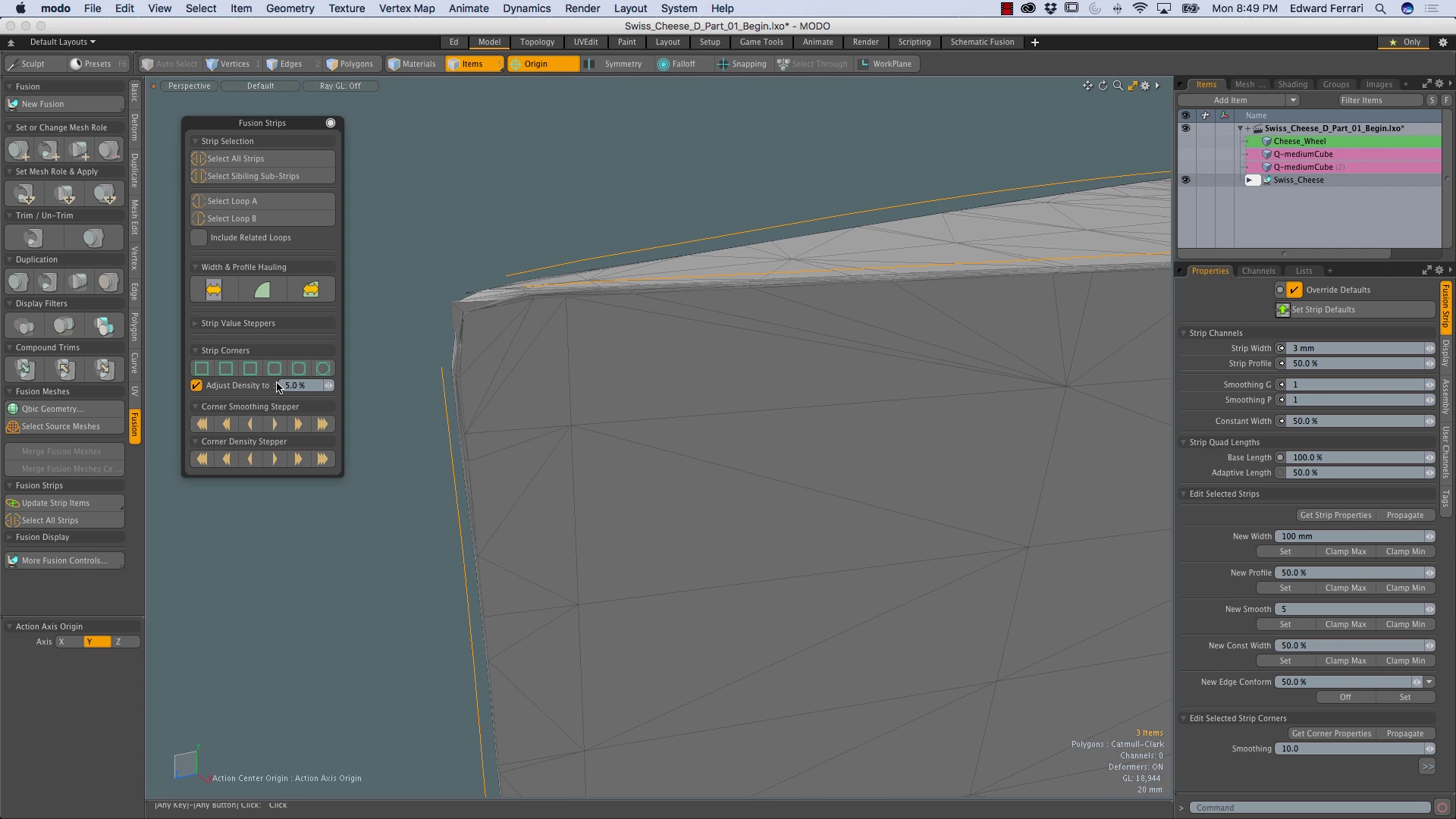
{"action": "left_click_drag", "start_coordinate": [490, 302], "coordinate": [466, 342], "text": "alt"}
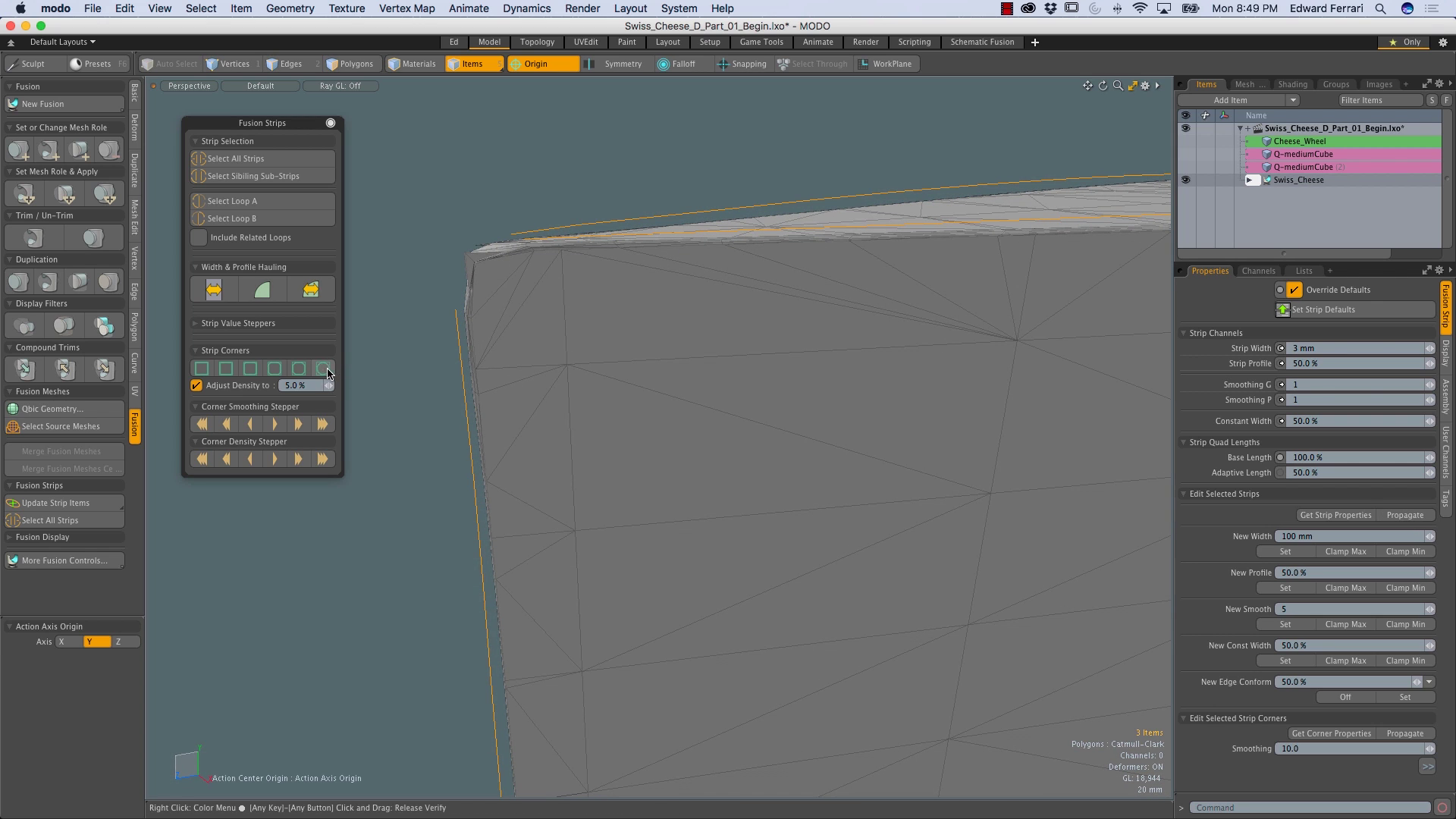
Try the roundest corner preset at 5% density, replace it with the second-squarest one, and close the strip controls with nothing selected
{"action": "left_click", "coordinate": [323, 369]}
{"action": "left_click_drag", "start_coordinate": [481, 348], "coordinate": [494, 410], "text": "alt"}
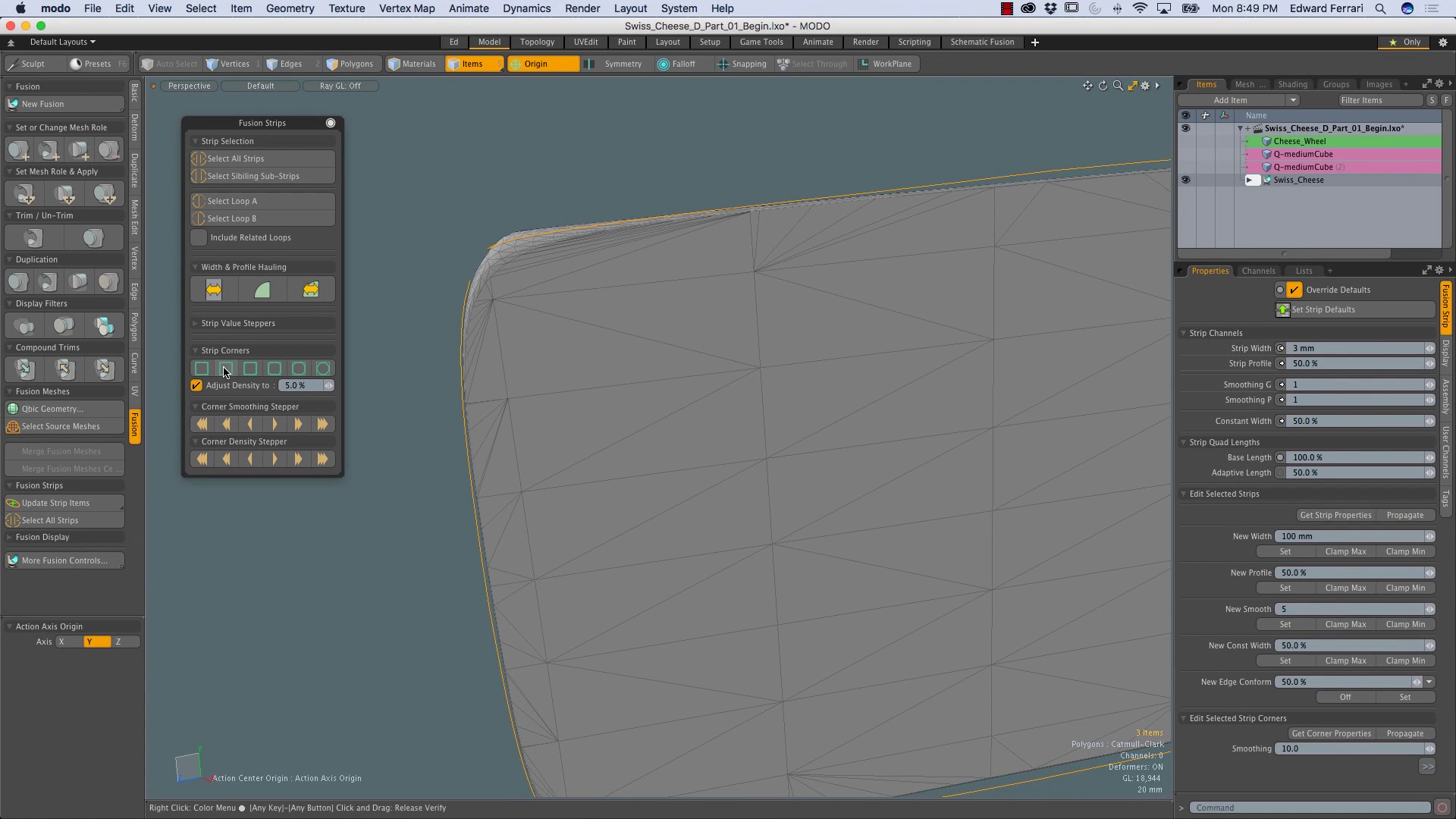
{"action": "left_click", "coordinate": [224, 370]}
{"action": "left_click_drag", "start_coordinate": [493, 236], "coordinate": [565, 452], "text": "ctrl+alt"}
{"action": "key", "text": "Escape"}
{"action": "key", "text": "Escape"}
{"action": "left_click", "coordinate": [330, 124]}
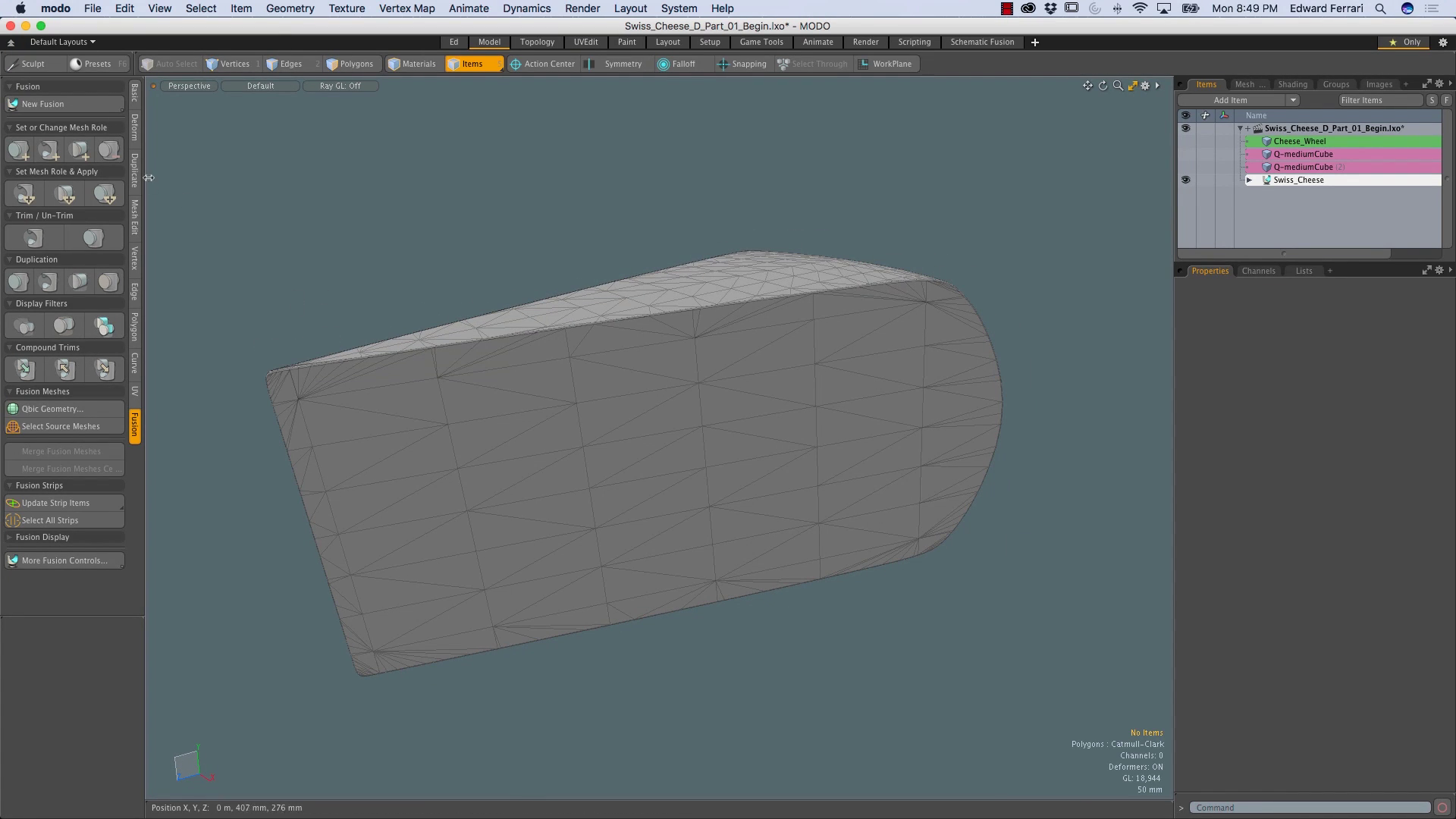
Add a Q-Sphere mesh to the scene from the Fusion Qbic presets
{"action": "left_click_drag", "start_coordinate": [218, 240], "coordinate": [579, 375], "text": "alt"}
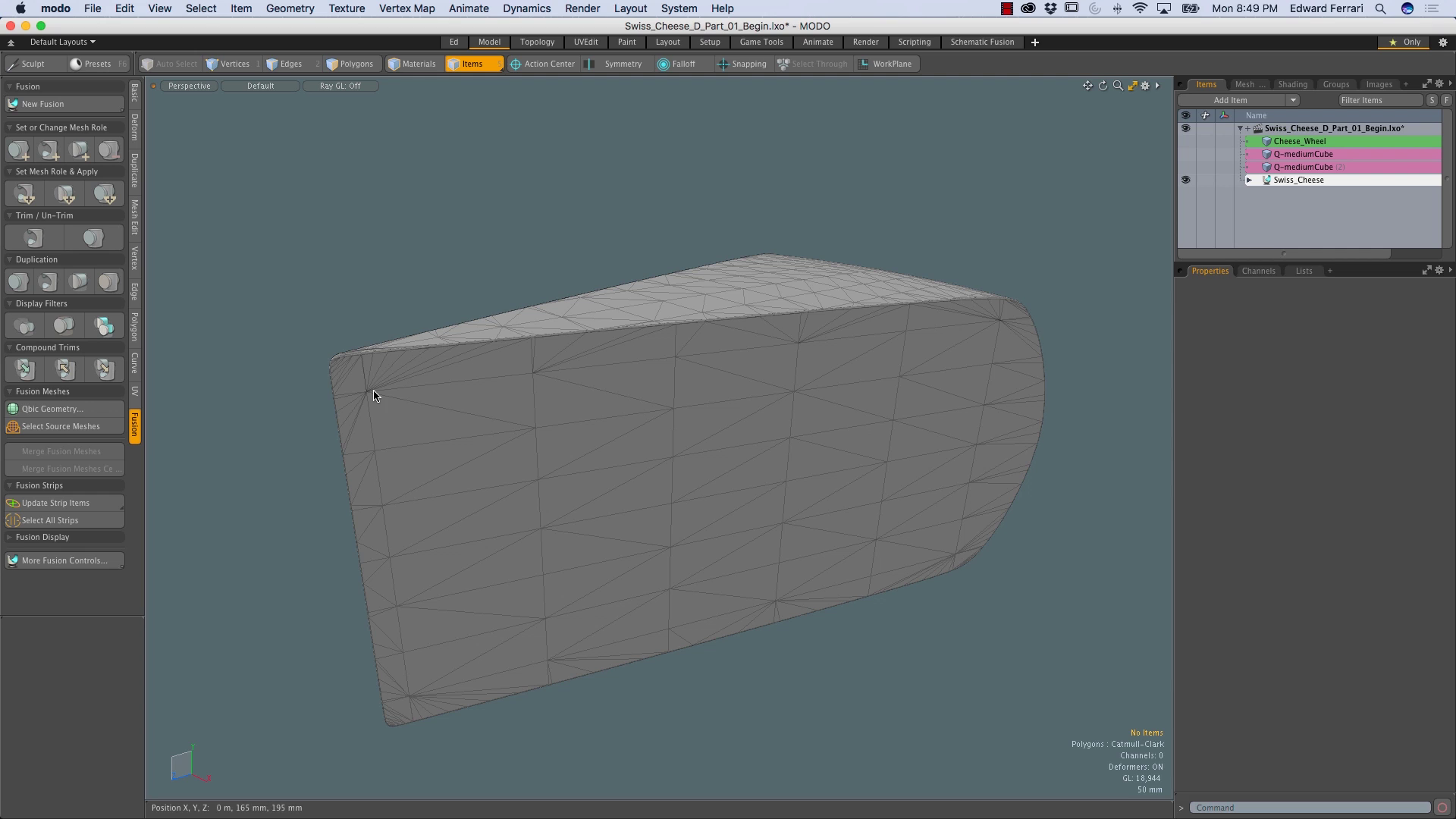
{"action": "left_click", "coordinate": [52, 412]}
{"action": "scroll", "coordinate": [454, 267], "scroll_direction": "down", "scroll_amount": 2}
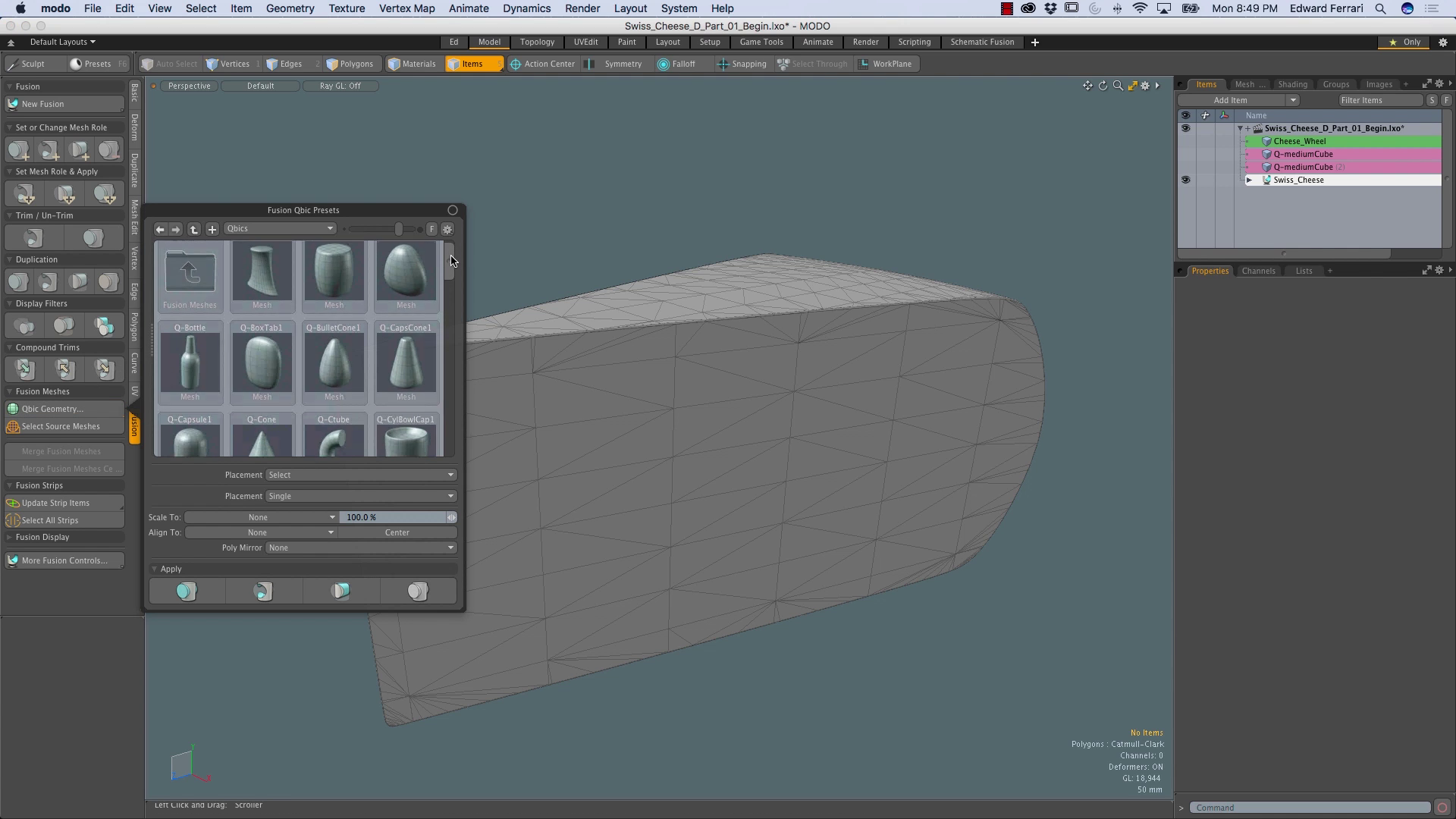
{"action": "left_click_drag", "start_coordinate": [453, 267], "coordinate": [449, 385]}
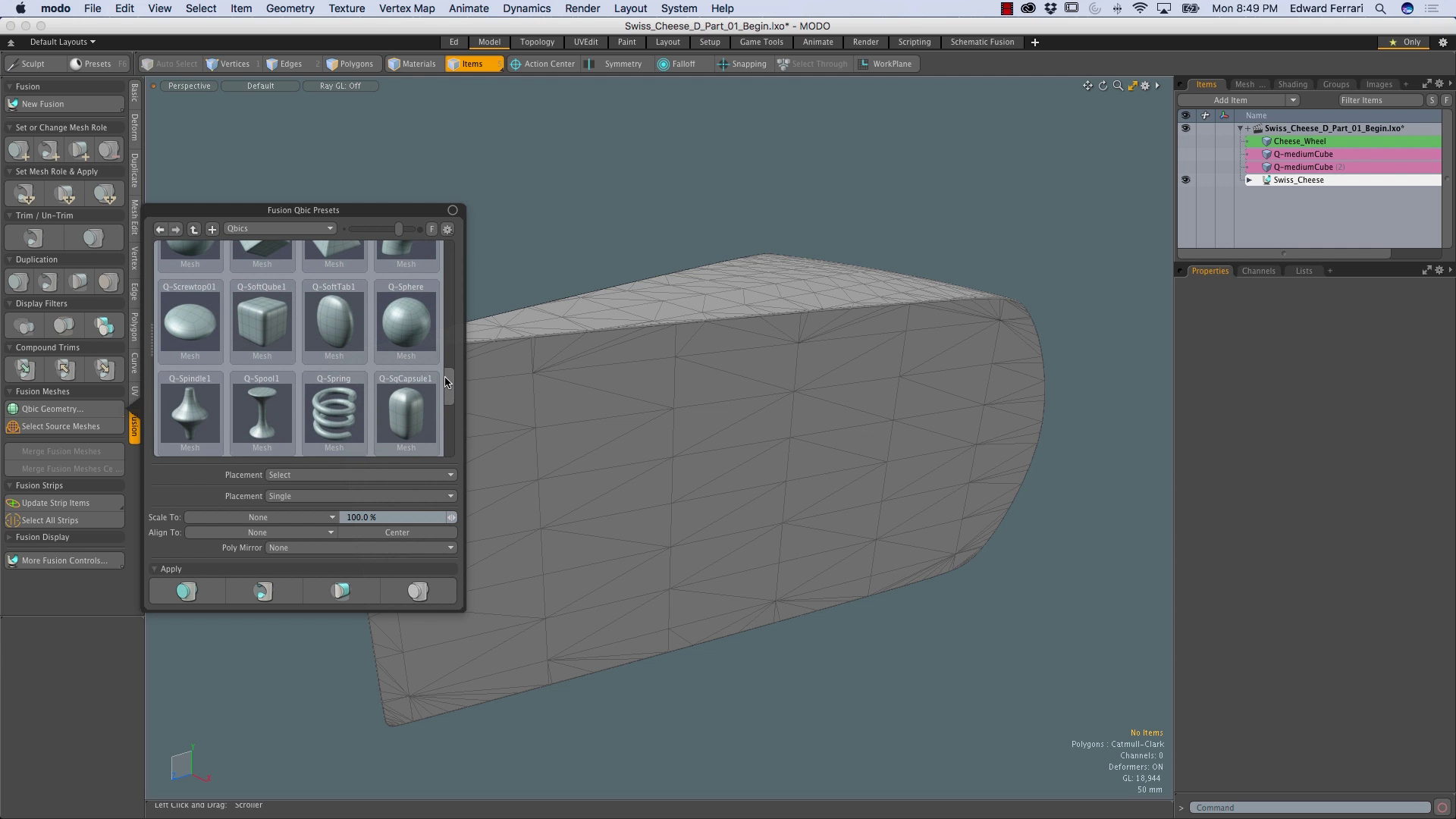
{"action": "double_click", "coordinate": [406, 331]}
{"action": "scroll", "coordinate": [1009, 304], "scroll_direction": "down", "scroll_amount": 5}
{"action": "left_click_drag", "start_coordinate": [939, 276], "coordinate": [520, 460], "text": "alt"}
Select all of the sphere's polygons and scale them to about a third of the wedge's height
{"action": "key", "text": "3"}
{"action": "double_click", "coordinate": [612, 429]}
{"action": "key", "text": "r"}
{"action": "key", "text": "q"}
{"action": "left_click_drag", "start_coordinate": [666, 571], "coordinate": [645, 493], "text": "alt"}
{"action": "scroll", "coordinate": [637, 470], "scroll_direction": "up", "scroll_amount": 6}
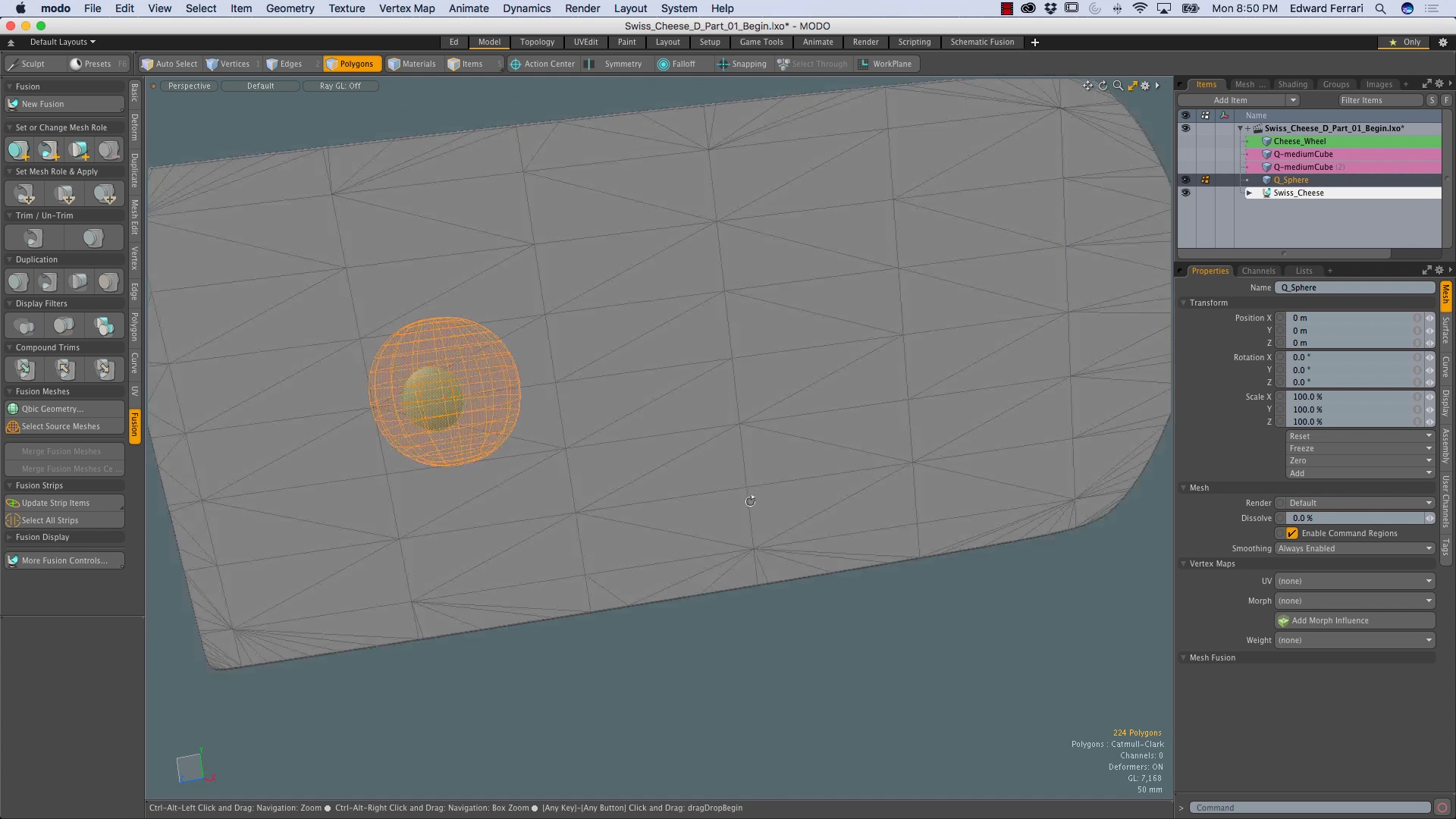
Hide the Q_Sphere mesh and deselect its item
{"action": "scroll", "coordinate": [765, 521], "scroll_direction": "down", "scroll_amount": 3}
{"action": "left_click", "coordinate": [1185, 179]}
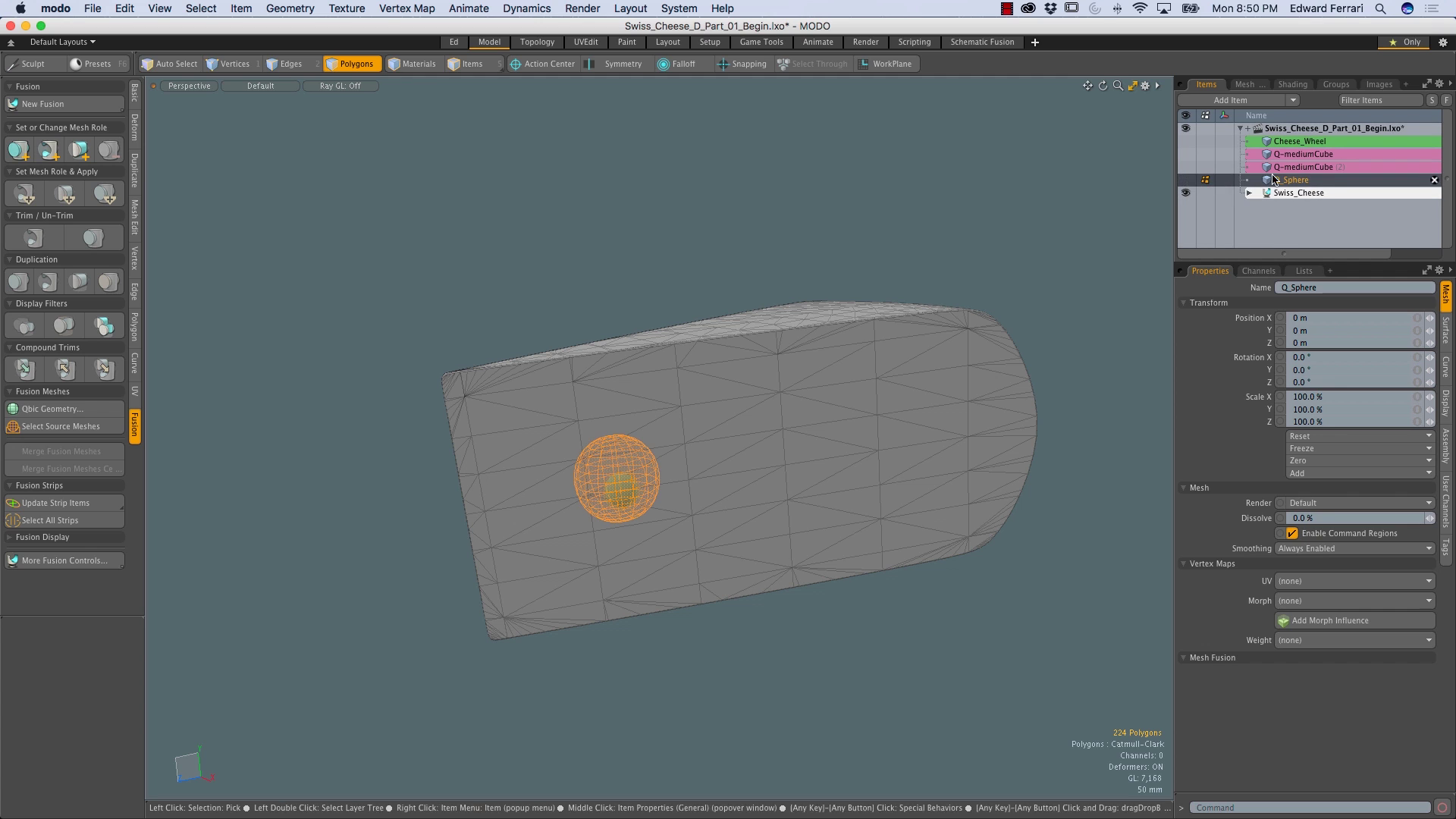
{"action": "left_click", "coordinate": [1289, 181], "text": "ctrl"}
{"action": "left_click_drag", "start_coordinate": [639, 658], "coordinate": [606, 546], "text": "alt"}
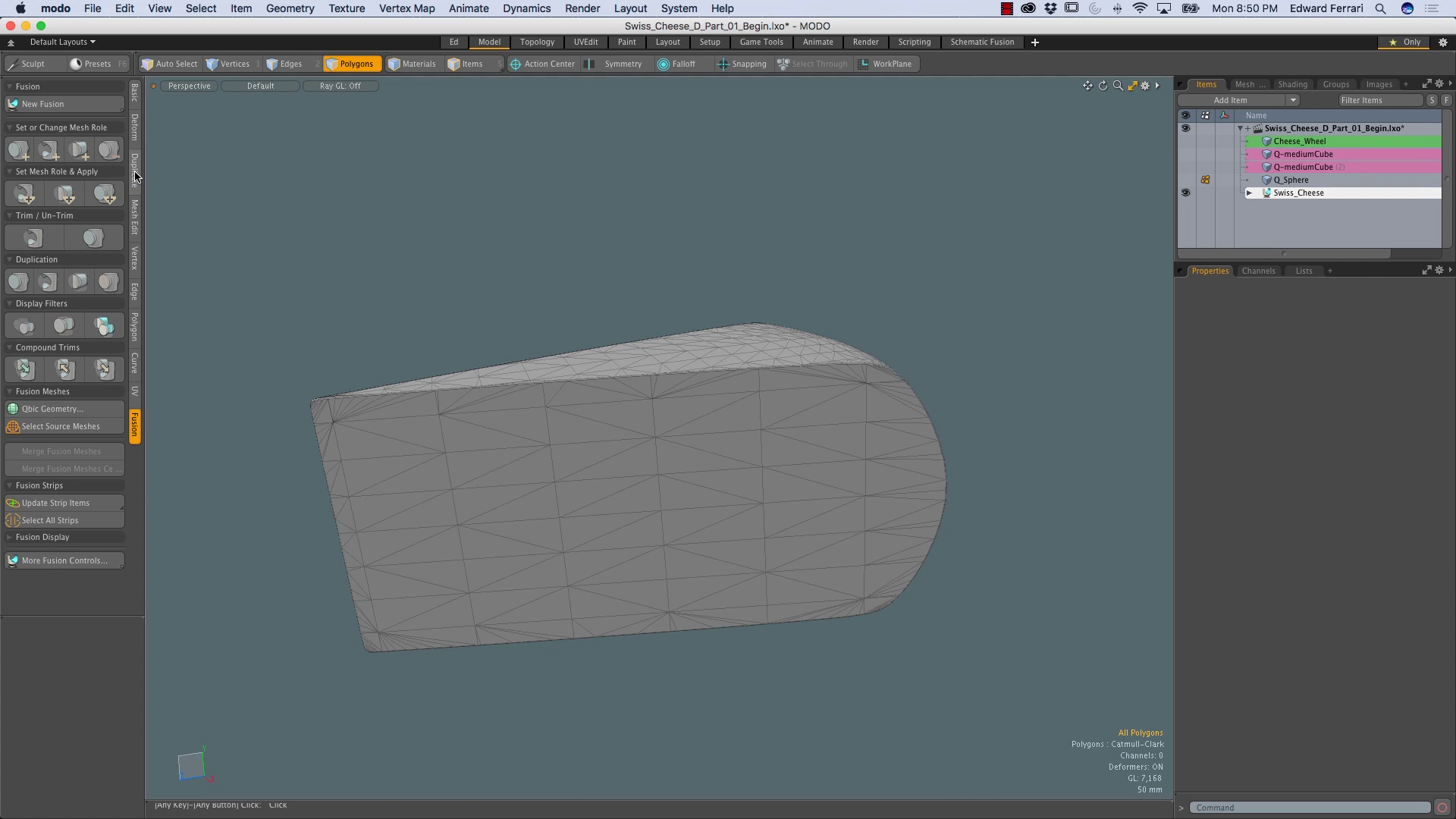
{"action": "left_click", "coordinate": [136, 180]}
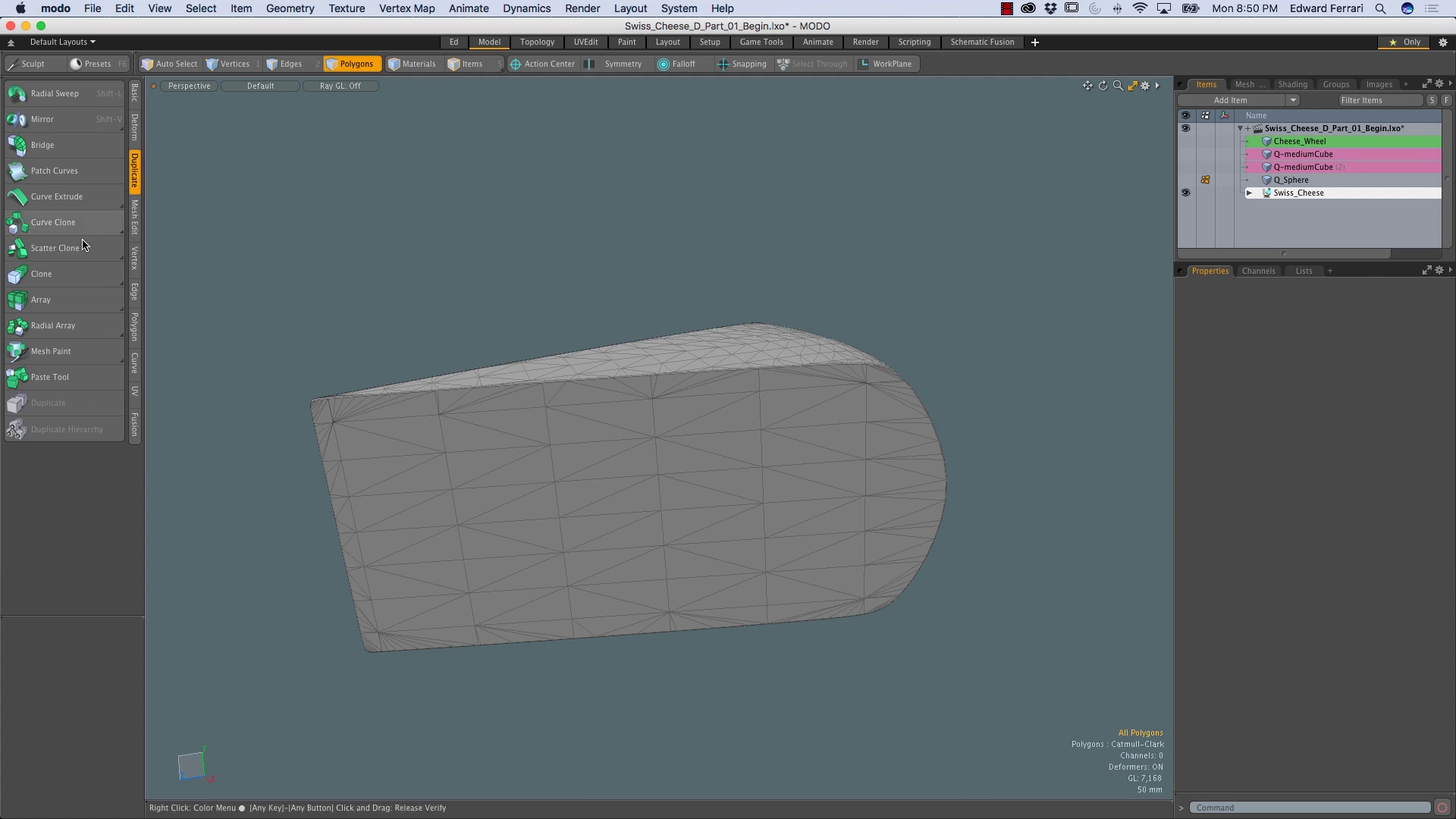
{"action": "left_click", "coordinate": [53, 351]}
{"action": "left_click_drag", "start_coordinate": [69, 617], "coordinate": [73, 422]}
{"action": "left_click_drag", "start_coordinate": [494, 407], "coordinate": [477, 346], "text": "alt"}
{"action": "key", "text": "space"}
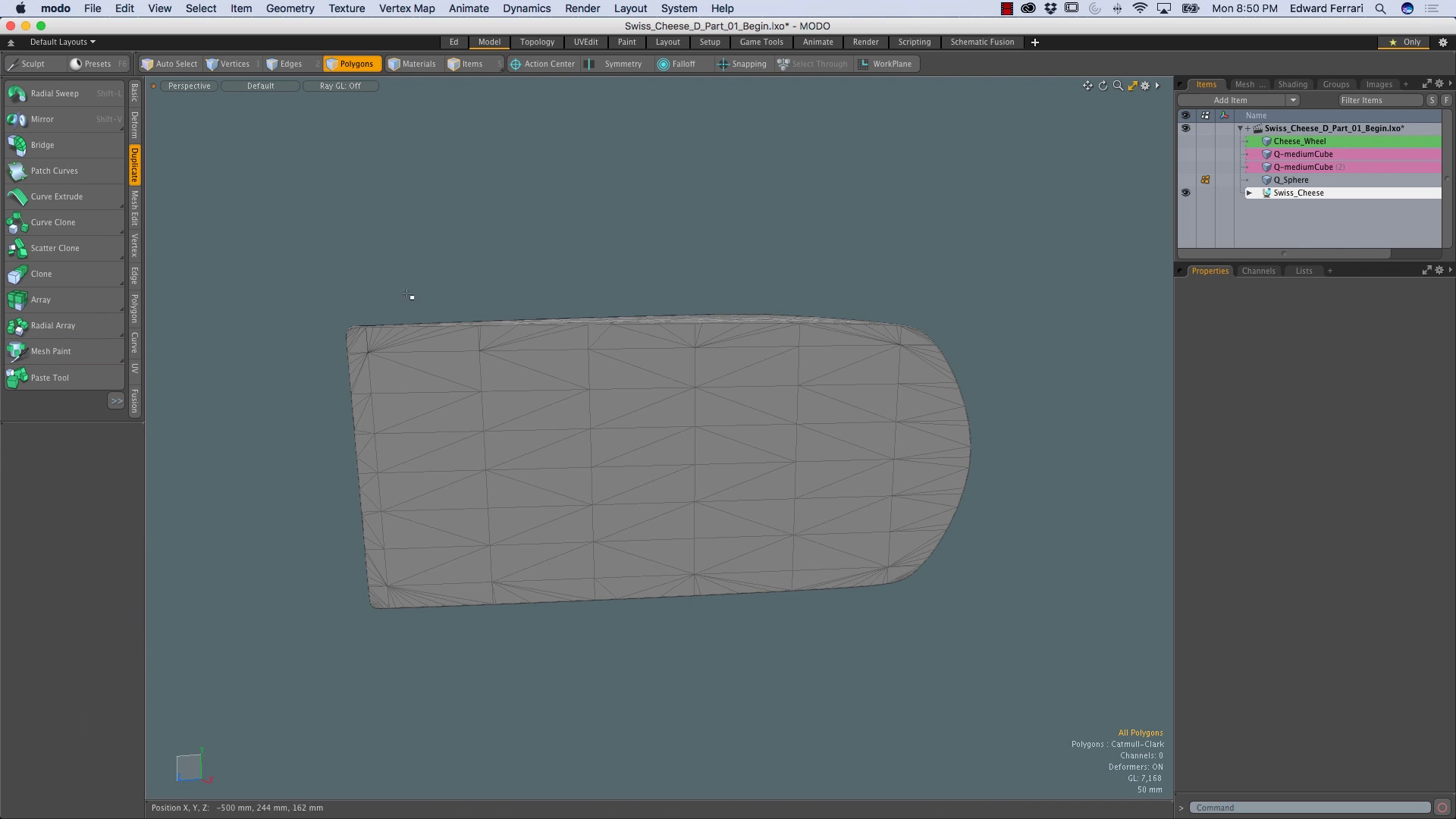
Select the Swiss_Cheese fusion item and try to lasso-select the wedge's surface polygons
{"action": "left_click", "coordinate": [1317, 195]}
{"action": "left_click_drag", "start_coordinate": [665, 460], "coordinate": [531, 348], "text": "alt"}
{"action": "right_click_drag", "start_coordinate": [284, 237], "coordinate": [1011, 658]}
{"action": "mouse_move", "coordinate": [687, 428]}
{"action": "left_mouse_down", "text": "alt"}
{"action": "mouse_move", "coordinate": [692, 500]}
{"action": "mouse_move", "coordinate": [682, 417]}
{"action": "left_mouse_up", "text": "alt"}
{"action": "right_click_drag", "start_coordinate": [291, 259], "coordinate": [849, 657]}
{"action": "left_click_drag", "start_coordinate": [849, 657], "coordinate": [996, 698]}
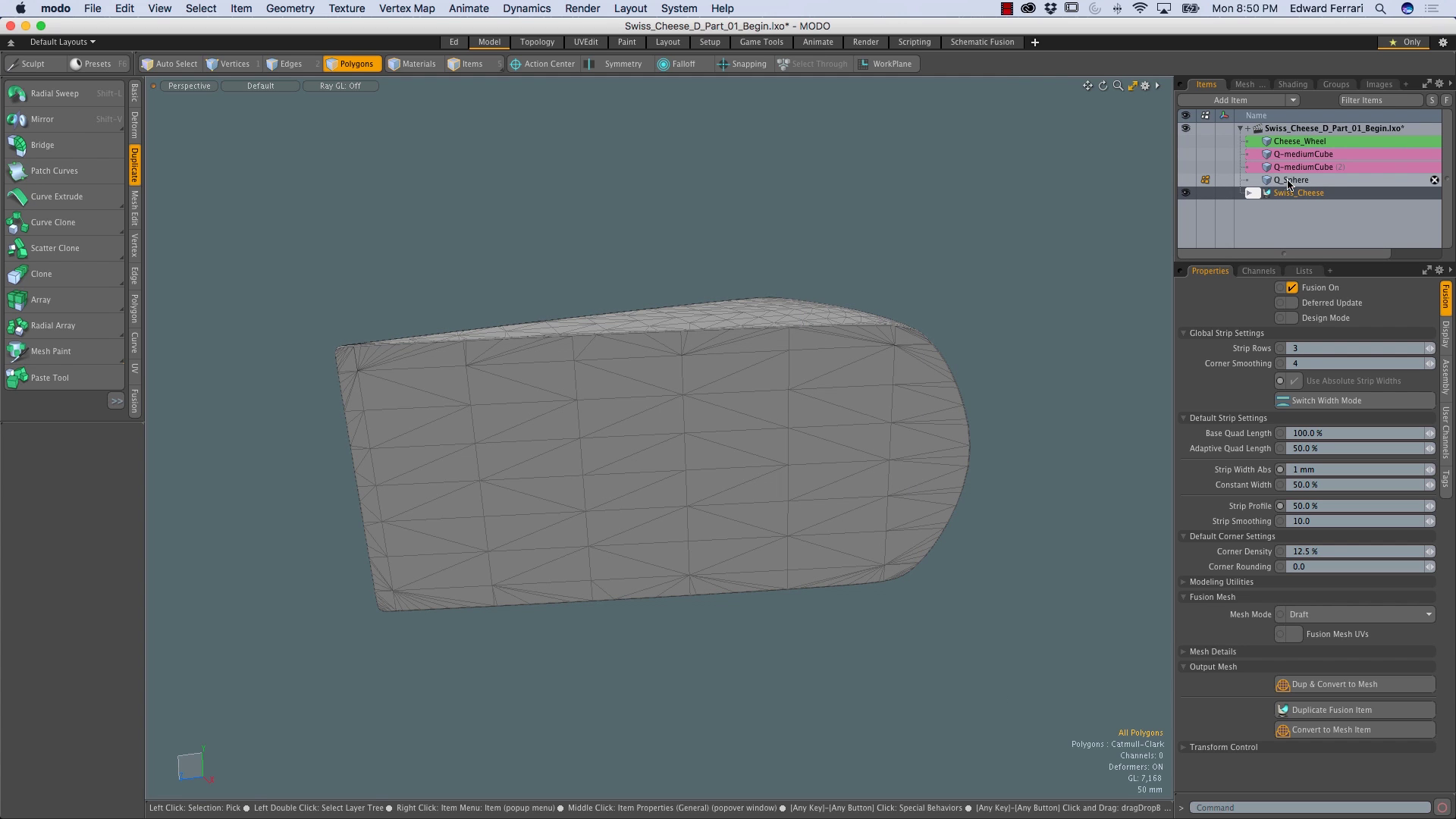
Set the fusion item's Mesh Mode to Airtight Final and convert a duplicate of it to a mesh named Temp
{"action": "left_click_drag", "start_coordinate": [1281, 262], "coordinate": [1280, 233]}
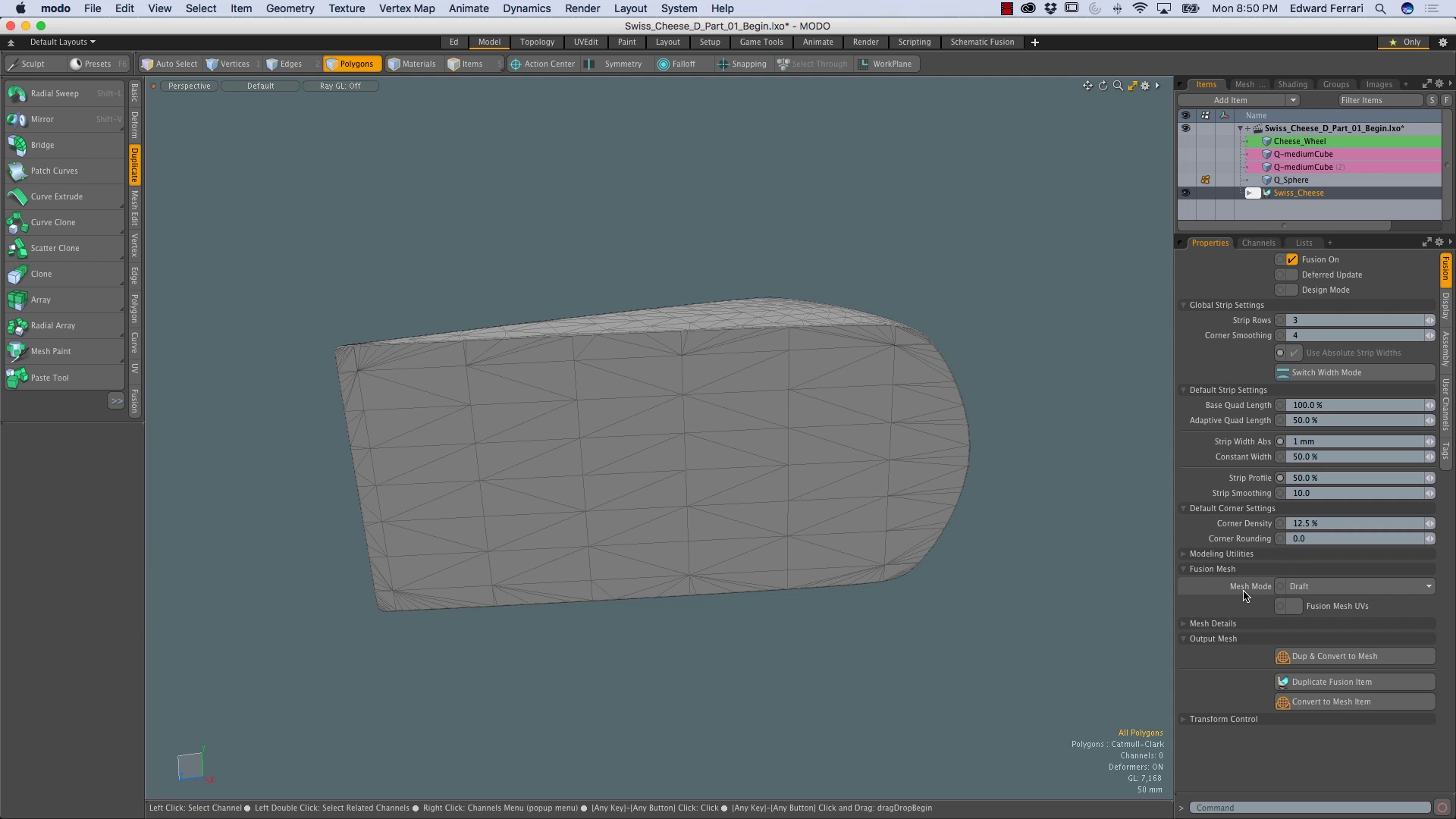
{"action": "left_click", "coordinate": [1310, 588]}
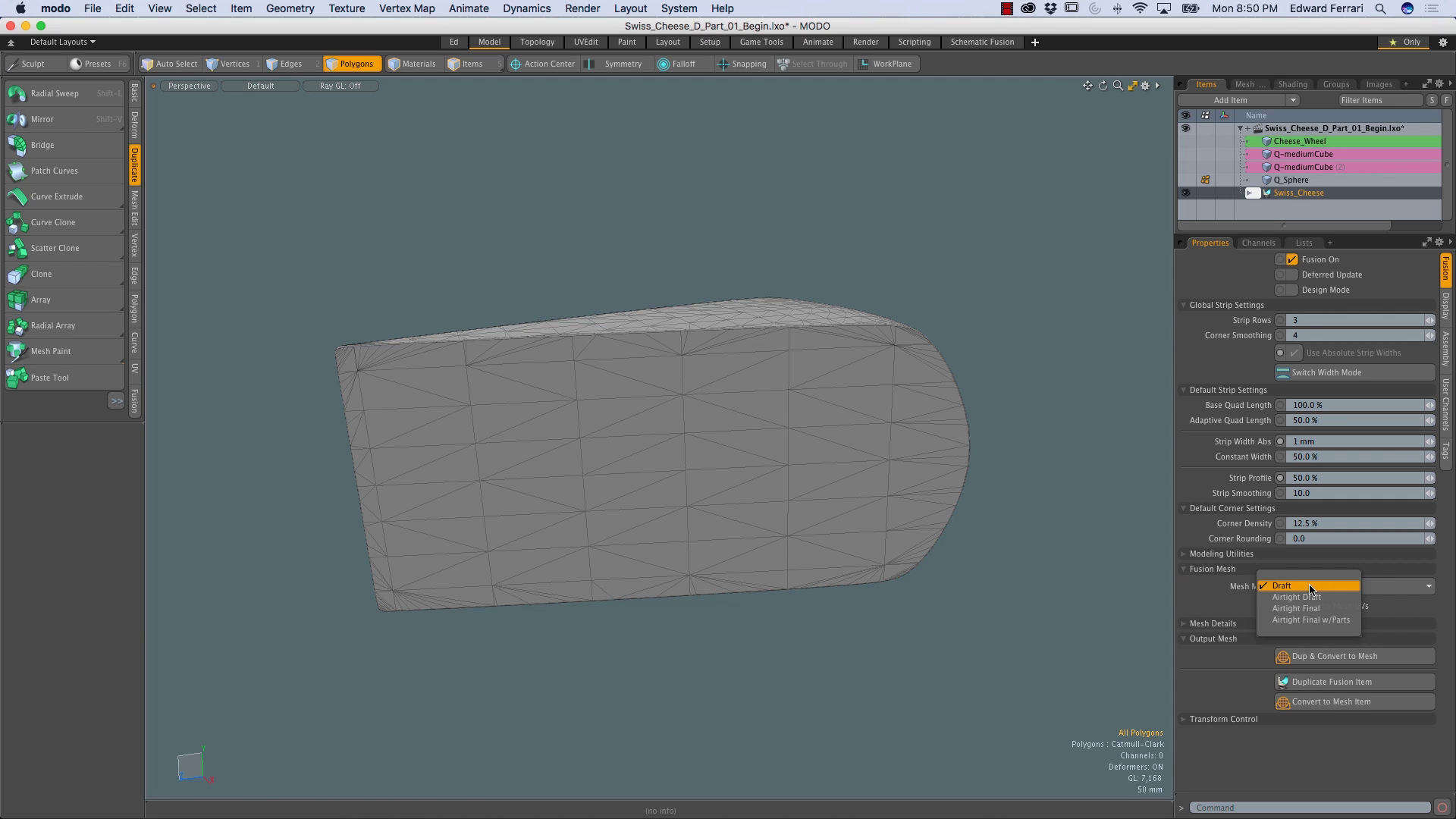
{"action": "left_click", "coordinate": [1301, 609]}
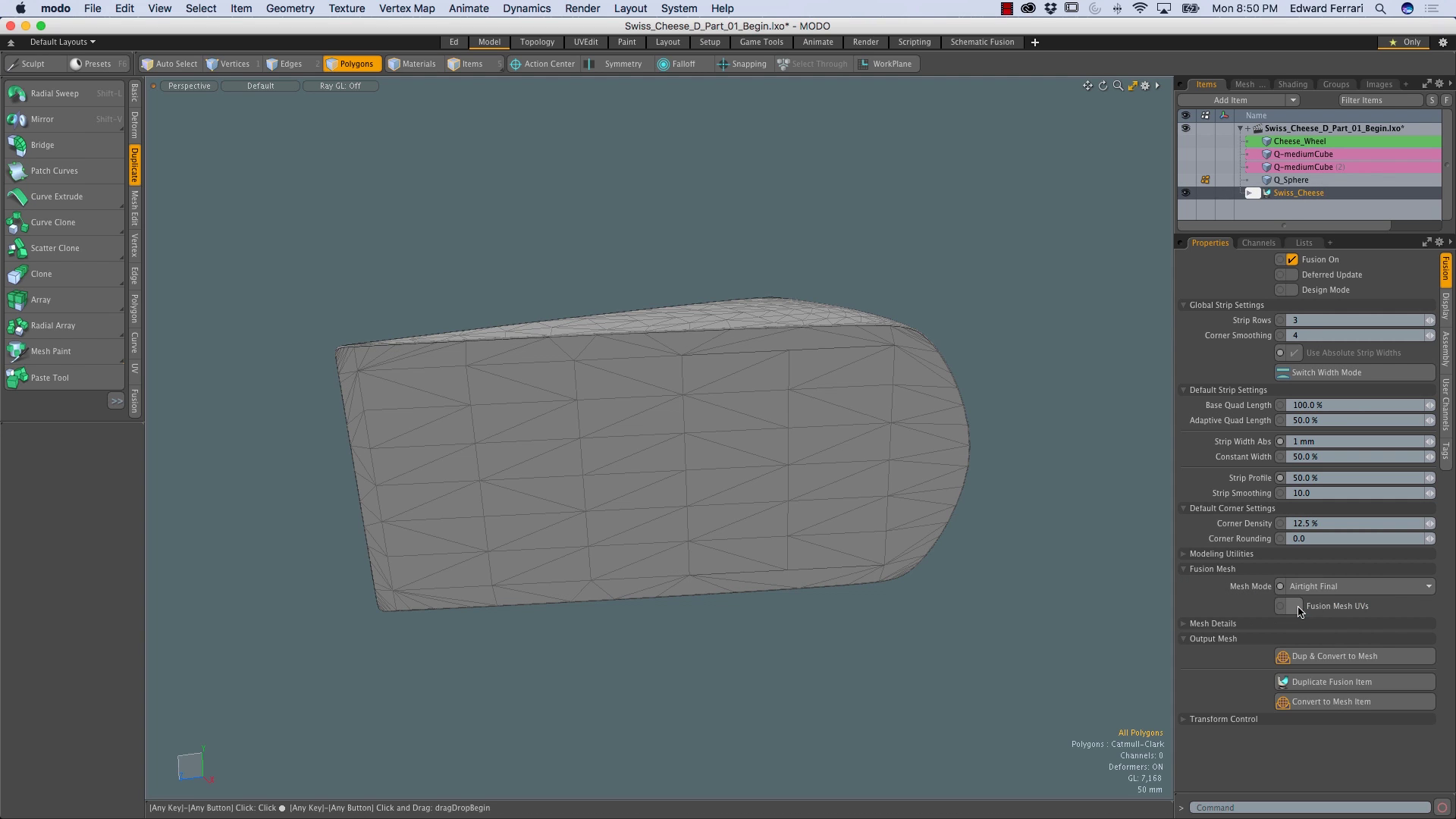
{"action": "left_click", "coordinate": [1333, 658]}
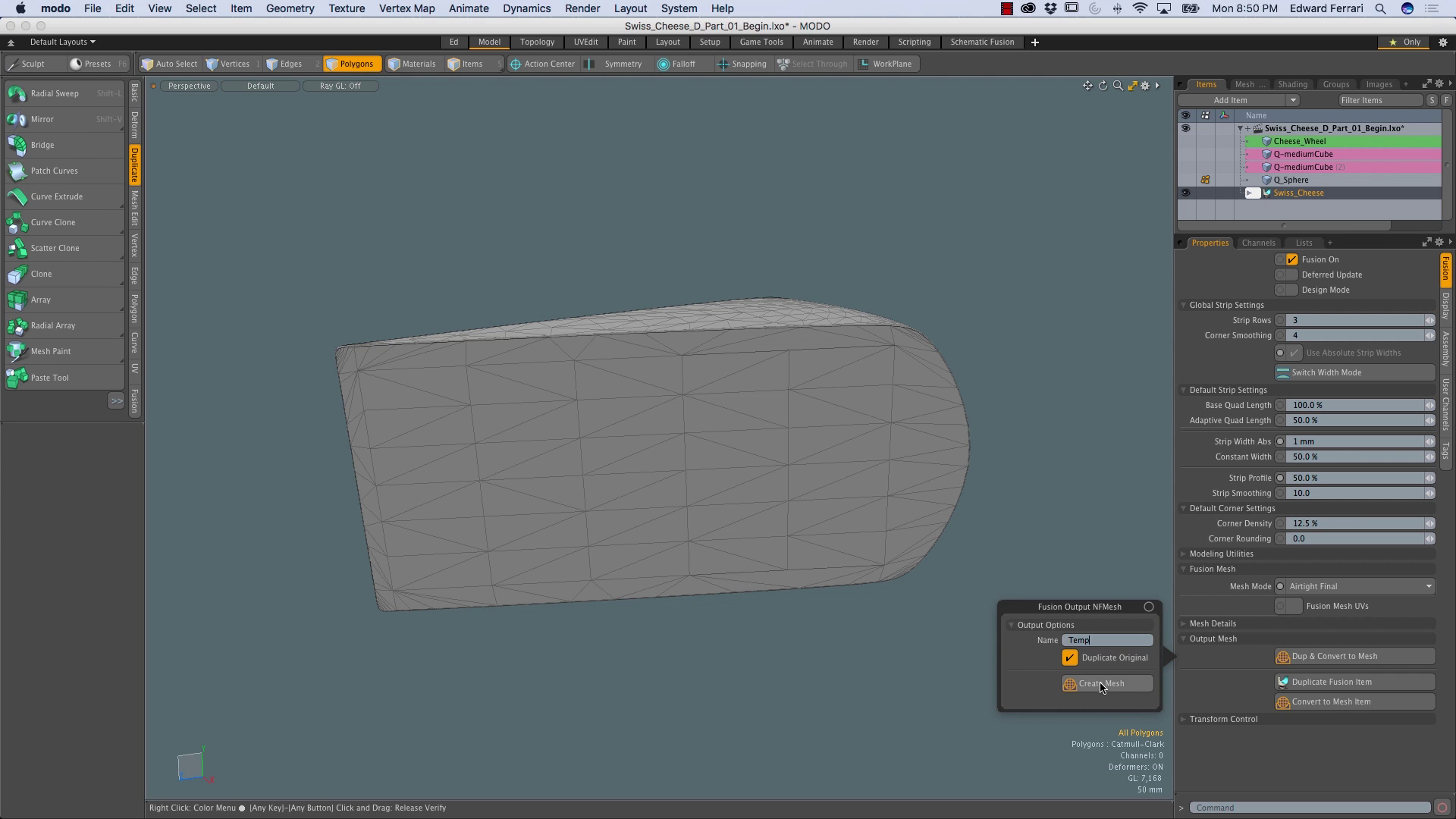
{"action": "left_click", "coordinate": [1103, 685]}
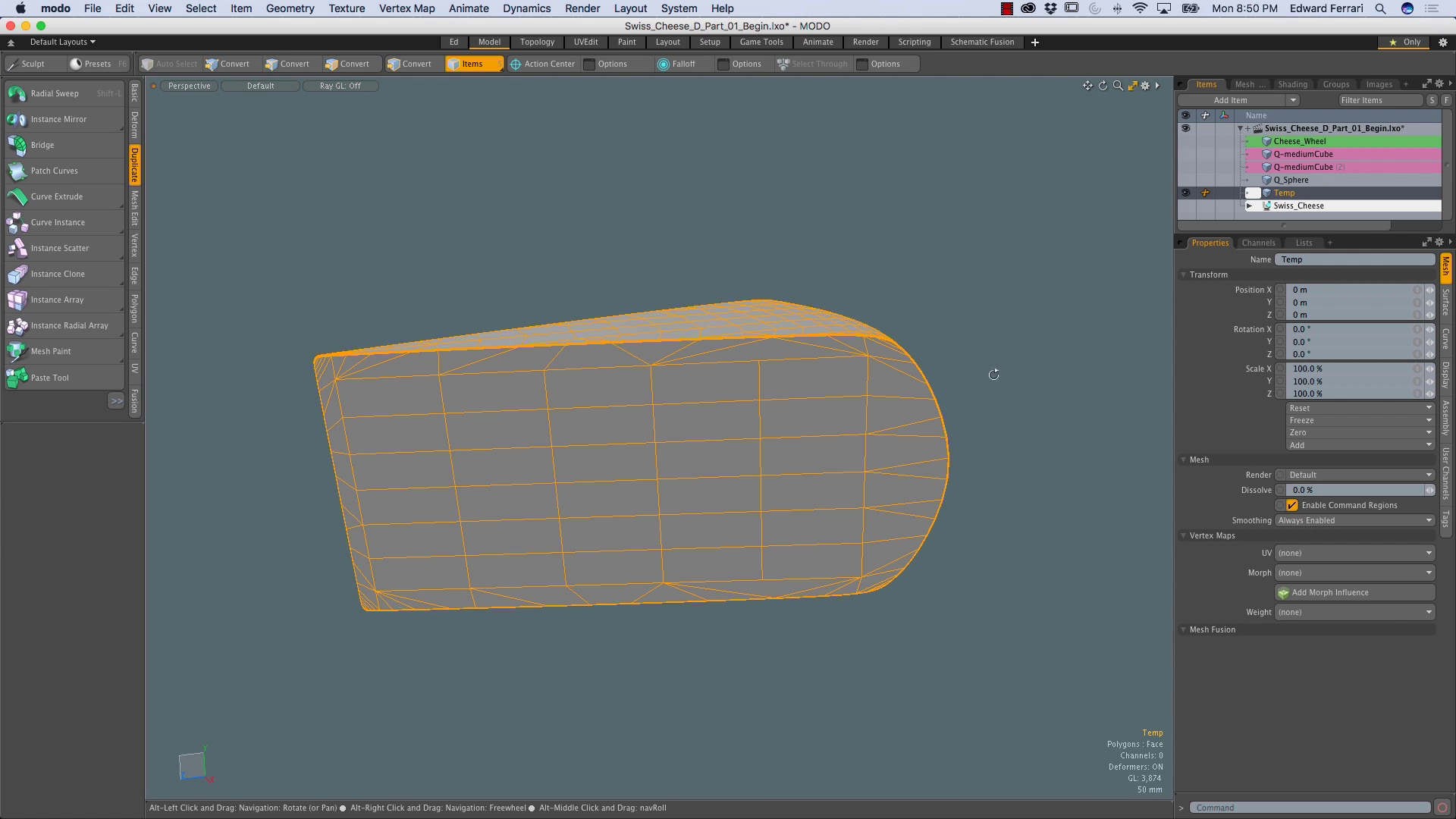
Set the Temp mesh's editor color to Yellow, and place it below Swiss_Cheese in the item list
{"action": "left_click_drag", "start_coordinate": [1307, 233], "coordinate": [1300, 357]}
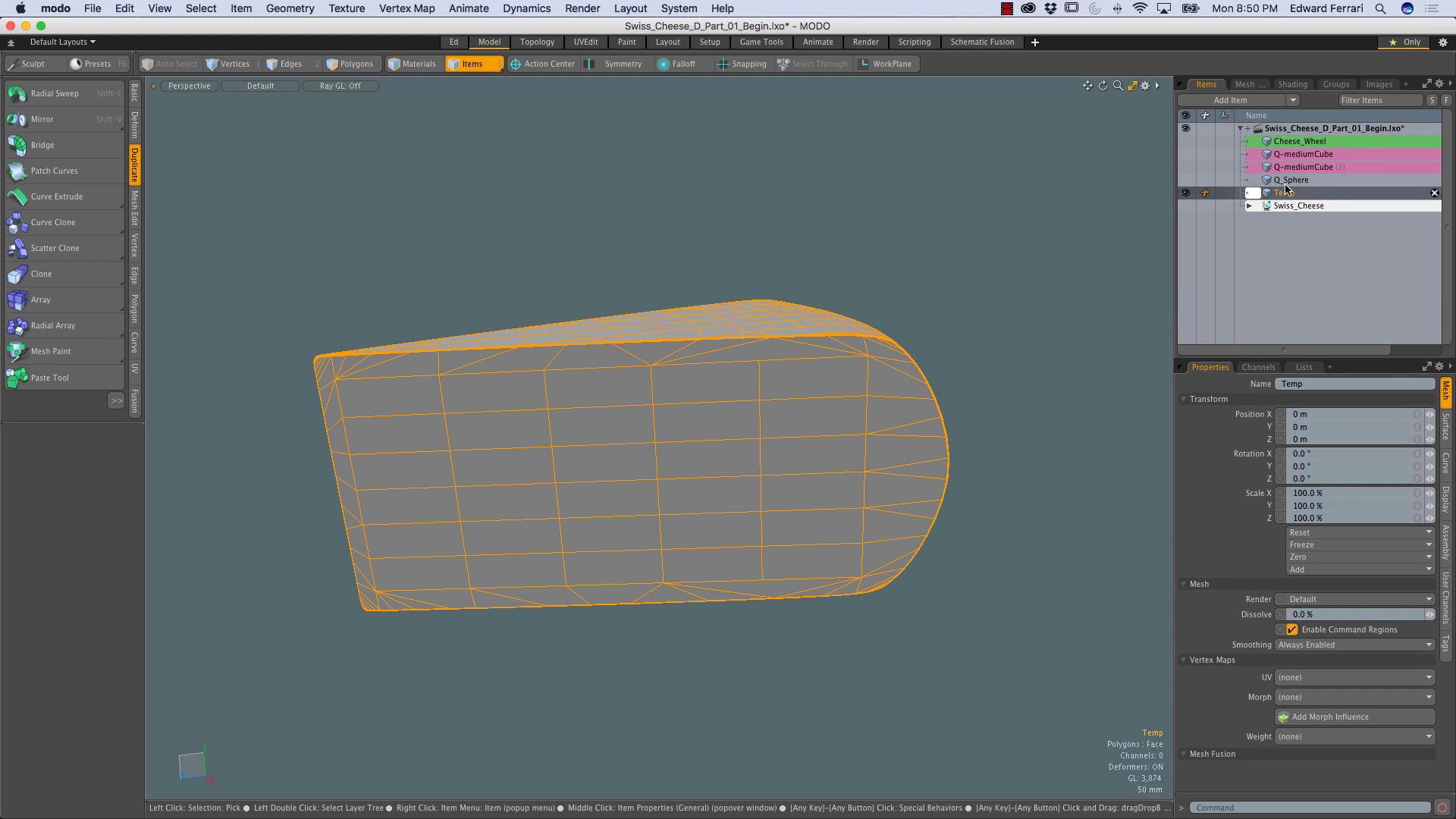
{"action": "right_click", "coordinate": [1285, 196]}
{"action": "mouse_move", "coordinate": [1340, 226]}
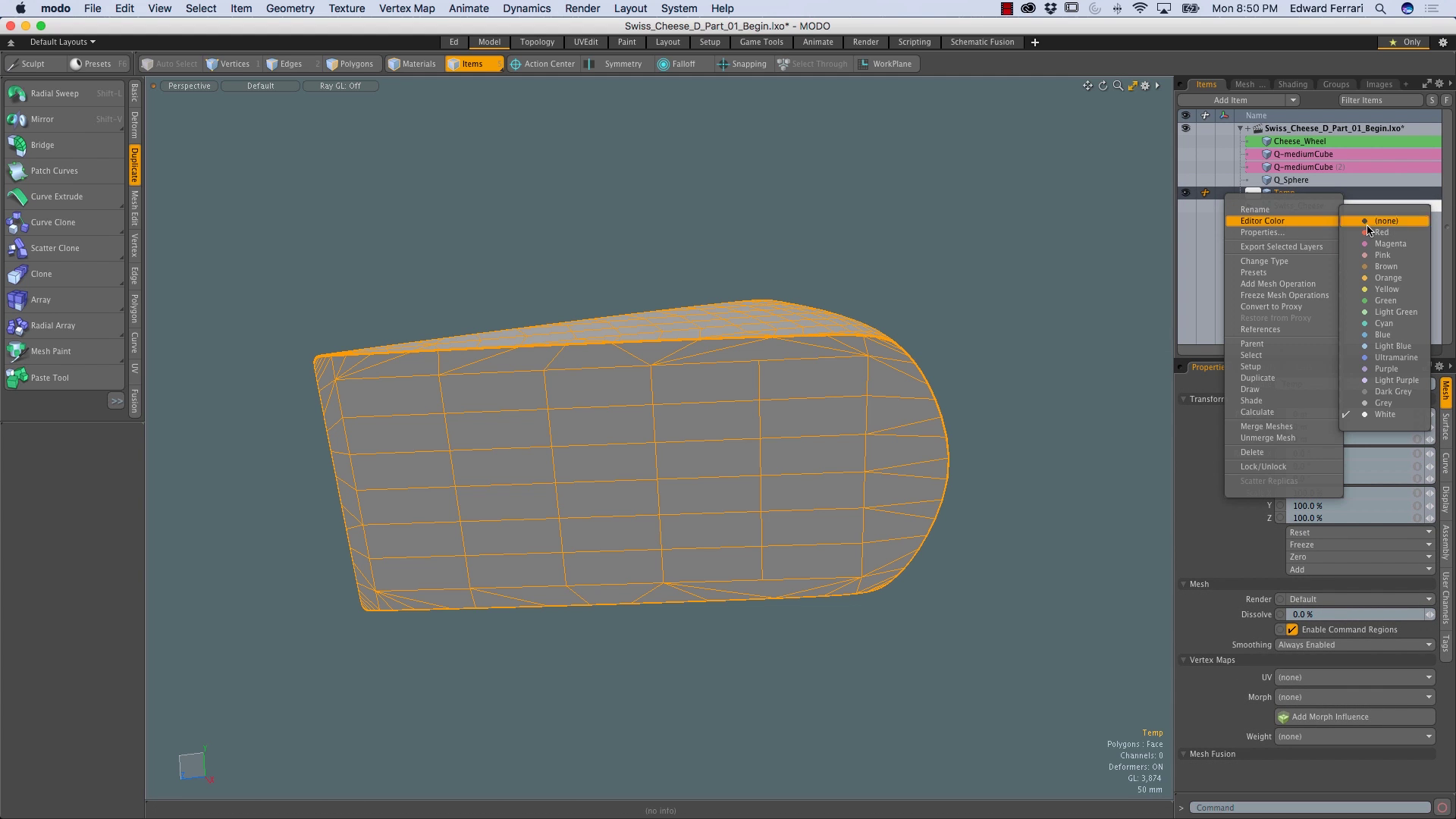
{"action": "left_click", "coordinate": [1380, 288]}
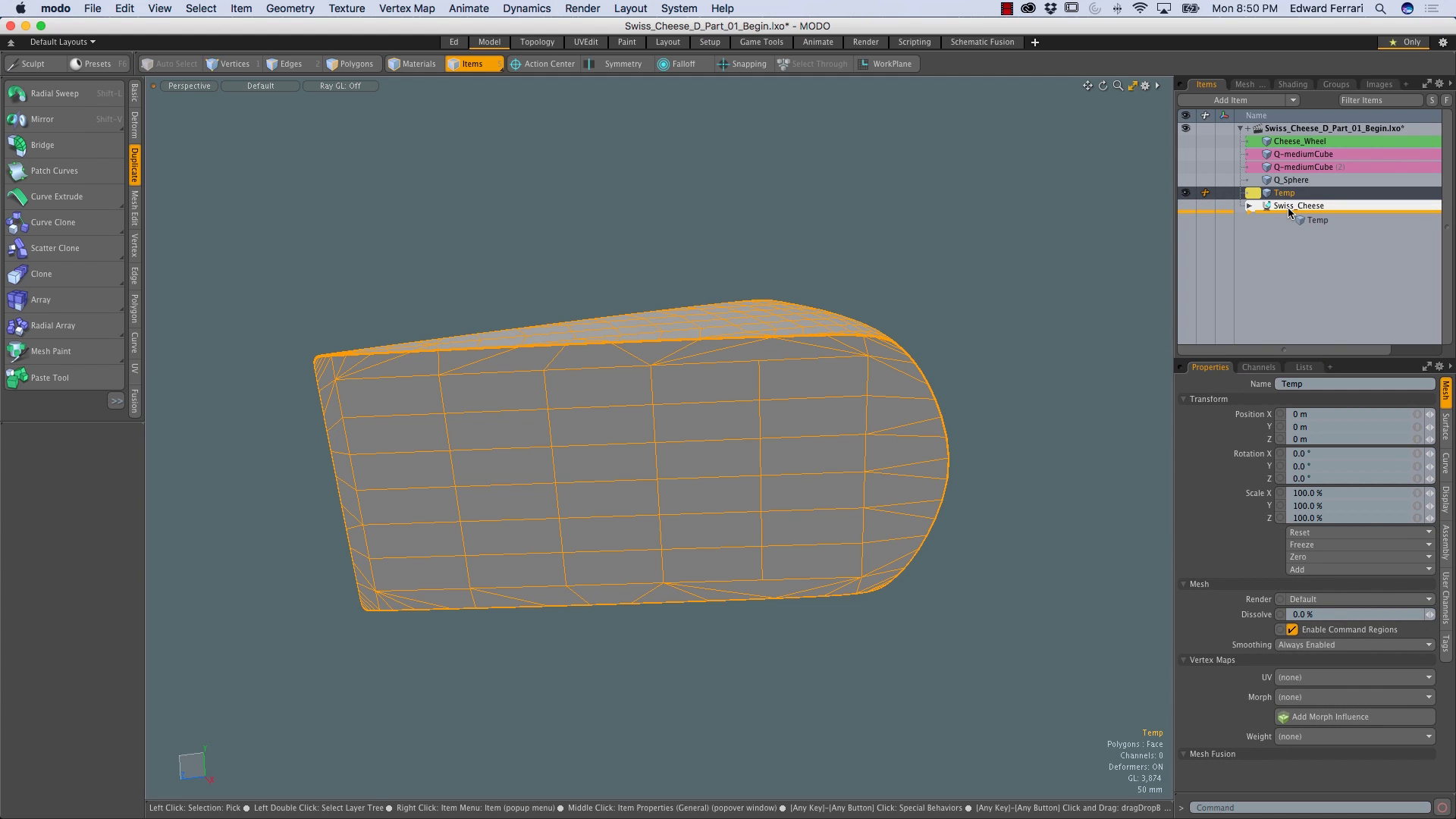
{"action": "left_click", "coordinate": [1289, 205]}
{"action": "left_click_drag", "start_coordinate": [945, 412], "coordinate": [957, 356], "text": "alt"}
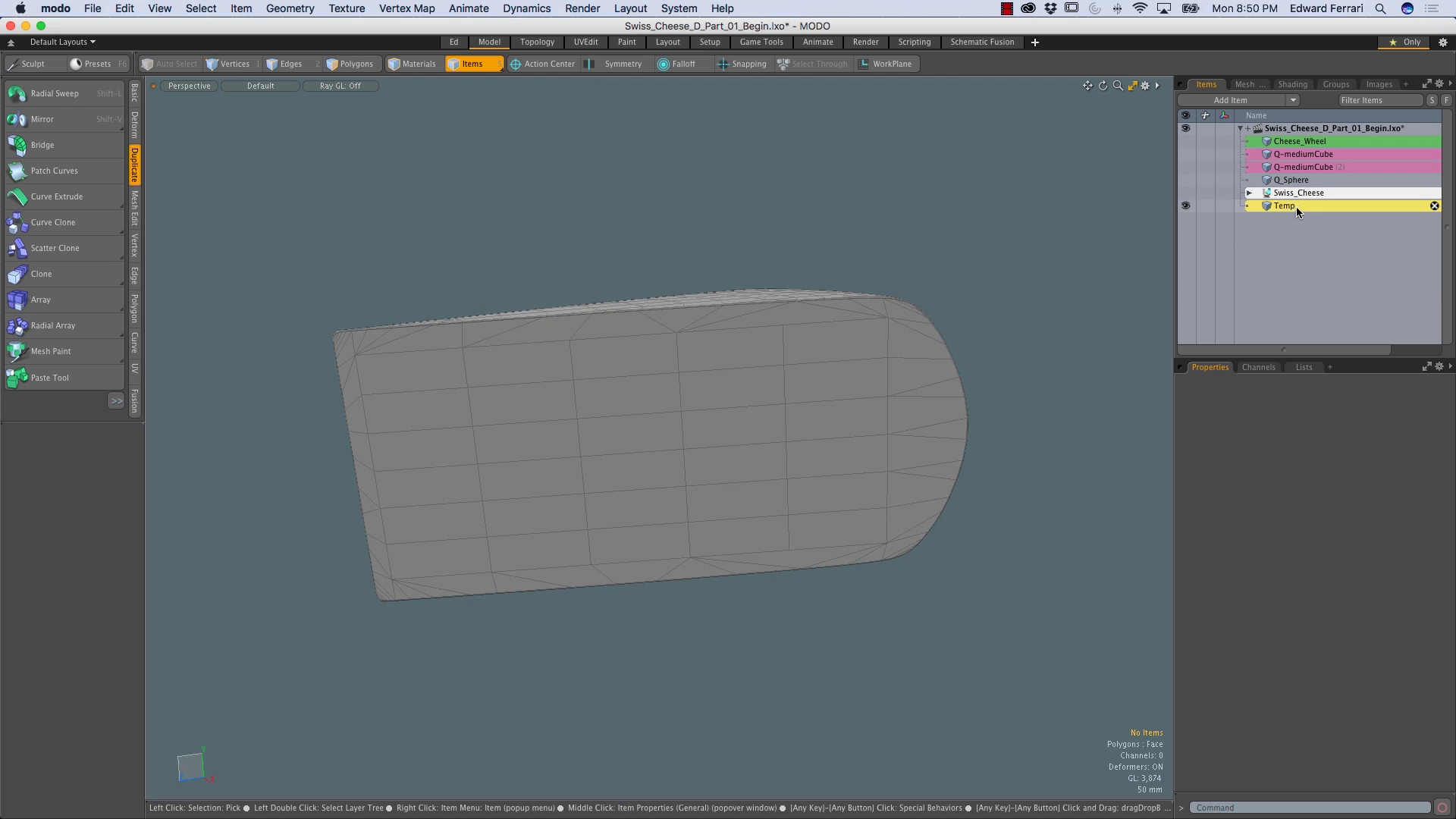
Select the Temp mesh in polygon mode and activate the Mesh Paint tool with its full settings visible
{"action": "left_click", "coordinate": [1293, 206]}
{"action": "key", "text": "3"}
{"action": "left_click_drag", "start_coordinate": [569, 325], "coordinate": [653, 487]}
{"action": "left_click", "coordinate": [634, 357]}
{"action": "left_click", "coordinate": [706, 212]}
{"action": "left_click_drag", "start_coordinate": [706, 211], "coordinate": [731, 227], "text": "alt"}
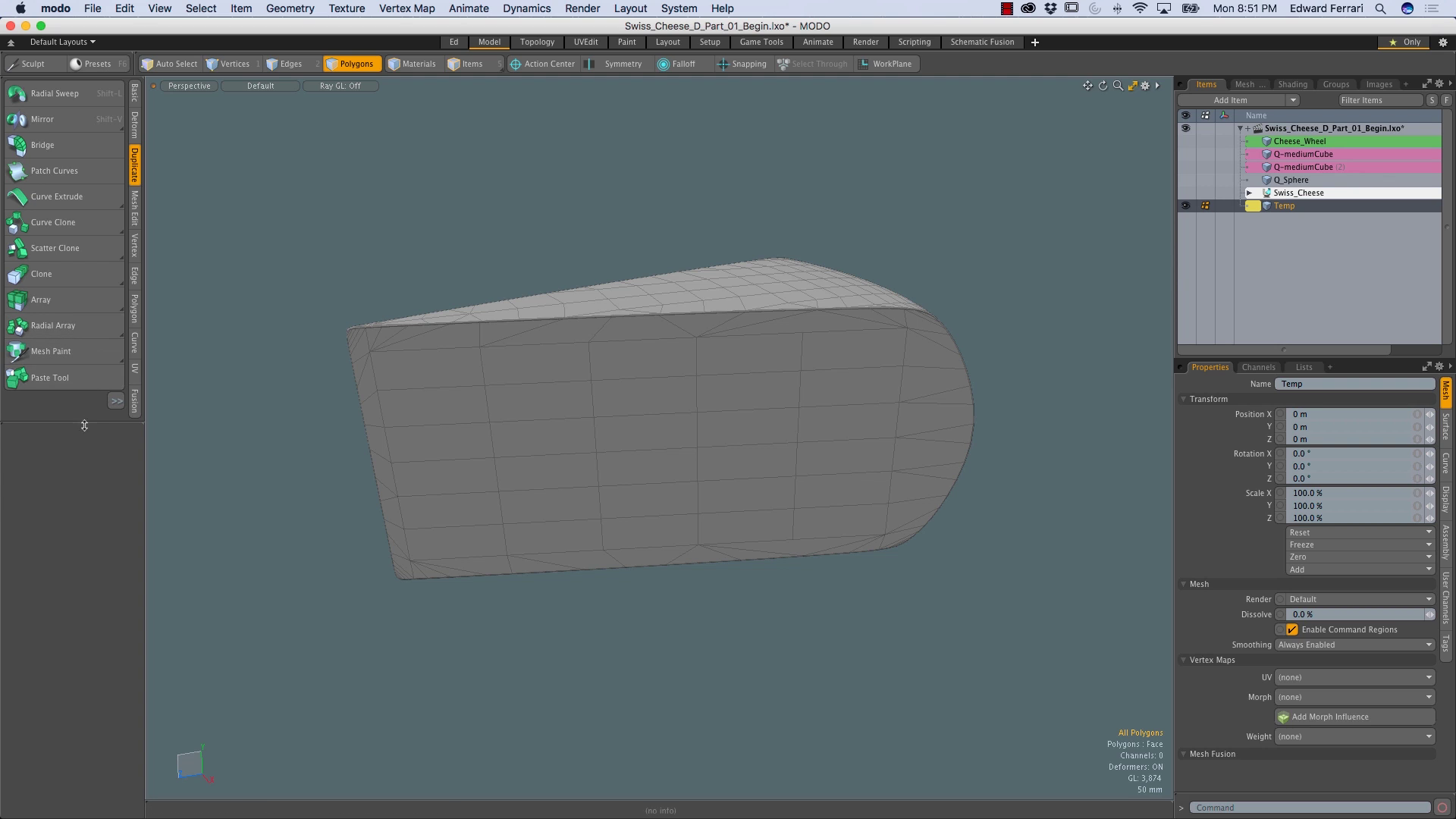
{"action": "left_click_drag", "start_coordinate": [87, 421], "coordinate": [90, 511]}
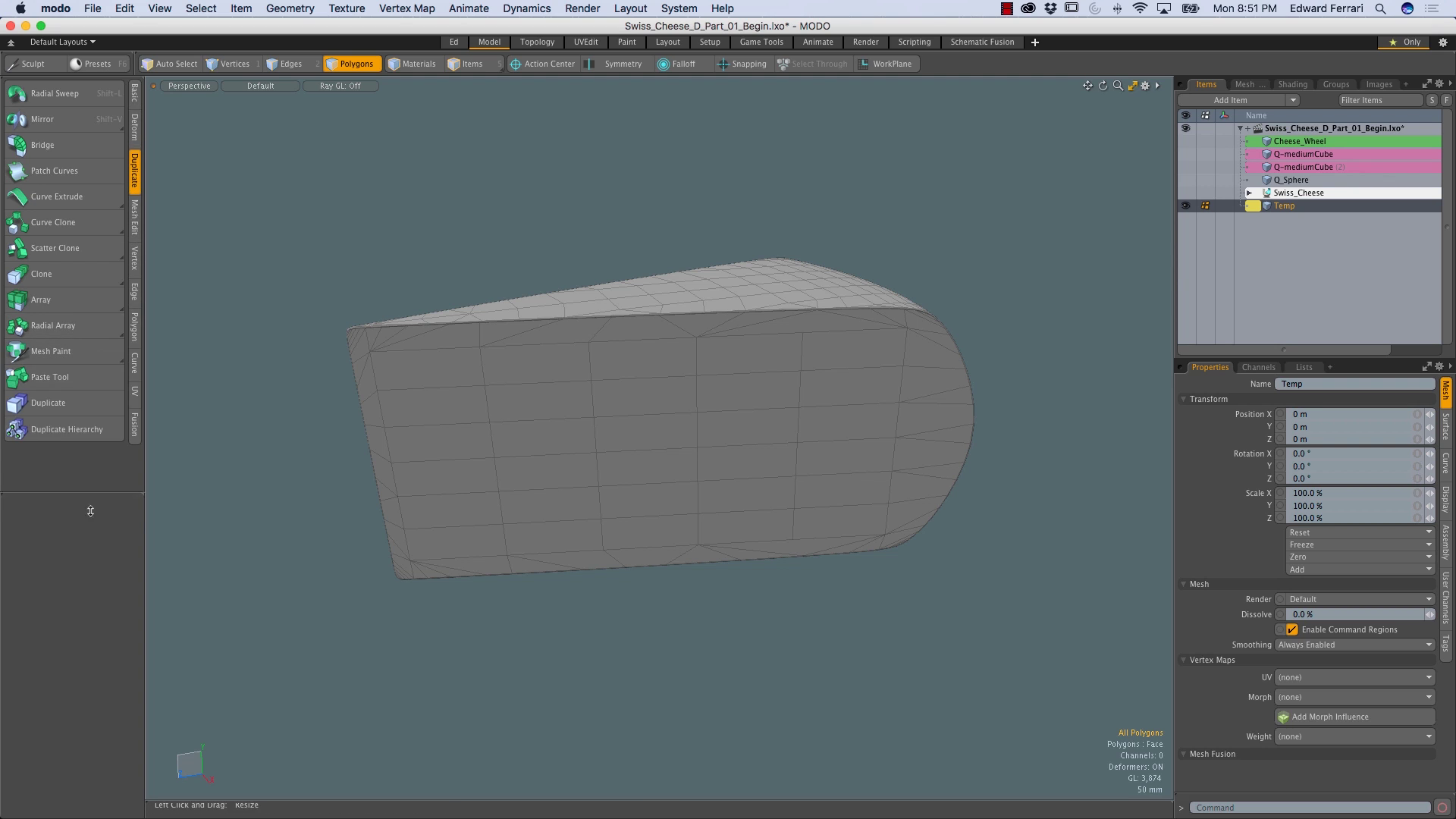
{"action": "left_click", "coordinate": [57, 351]}
{"action": "left_click_drag", "start_coordinate": [78, 519], "coordinate": [66, 413]}
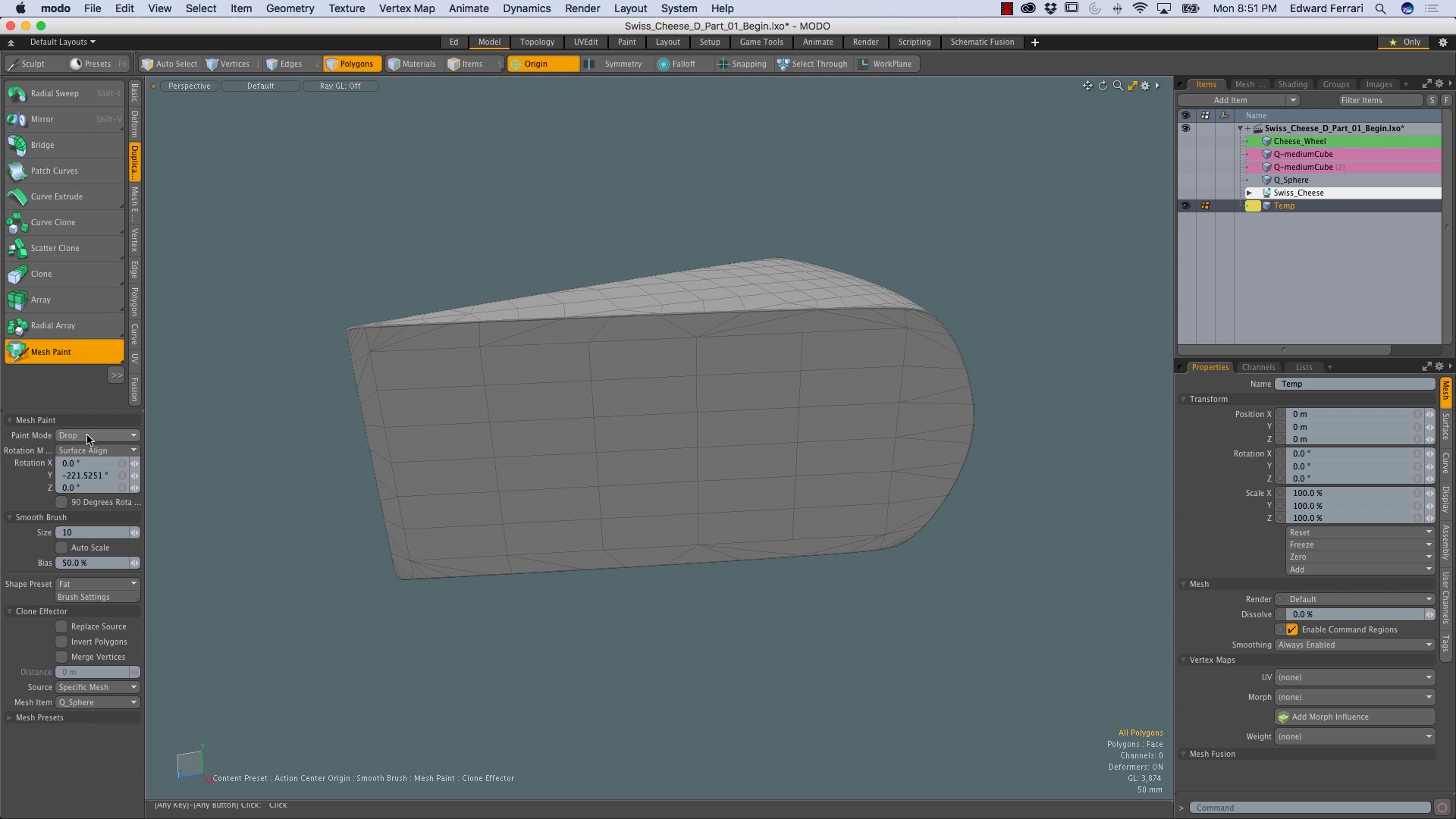
Keep Mesh Paint in Drop mode with a Specific Mesh source, using Q_Sphere as the mesh item
{"action": "left_click", "coordinate": [89, 438]}
{"action": "left_click", "coordinate": [77, 688]}
{"action": "left_click", "coordinate": [77, 689]}
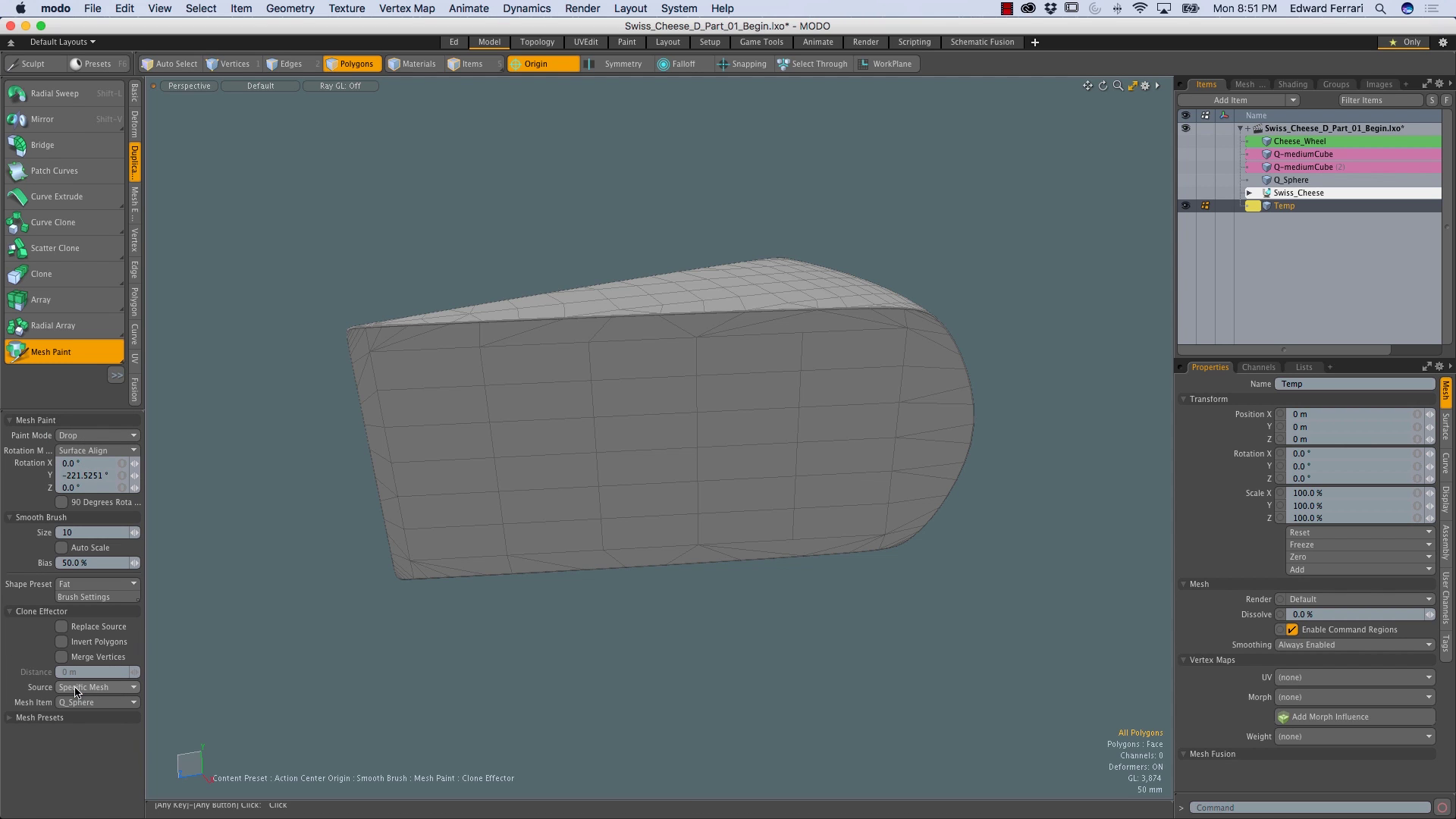
{"action": "left_click", "coordinate": [80, 703]}
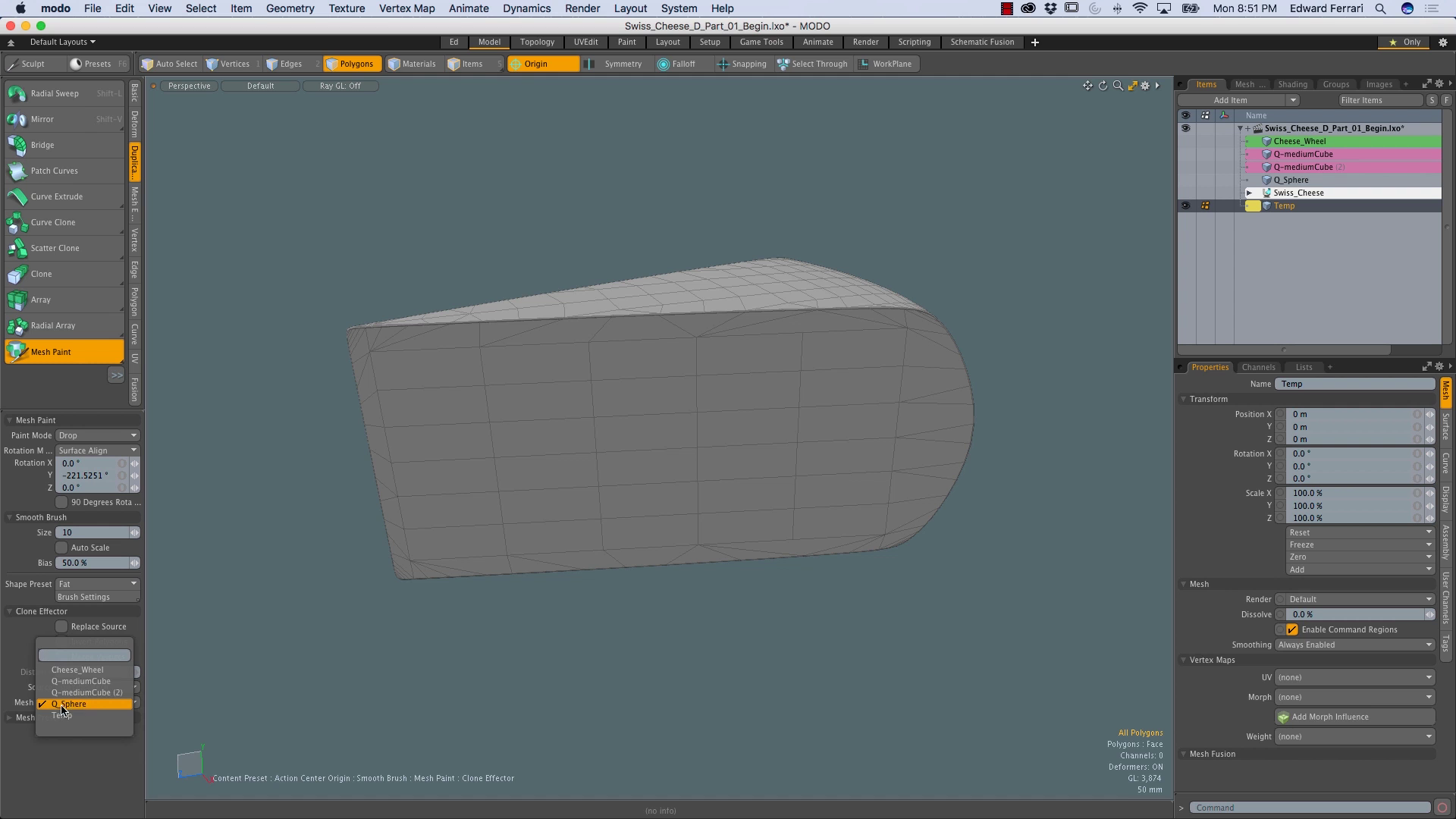
{"action": "left_click", "coordinate": [82, 706]}
Paint spheres of varying sizes across the wedge's first long side and its edges, including some overlapping pairs, and begin on the top face
{"action": "left_click_drag", "start_coordinate": [592, 379], "coordinate": [766, 335], "text": "alt"}
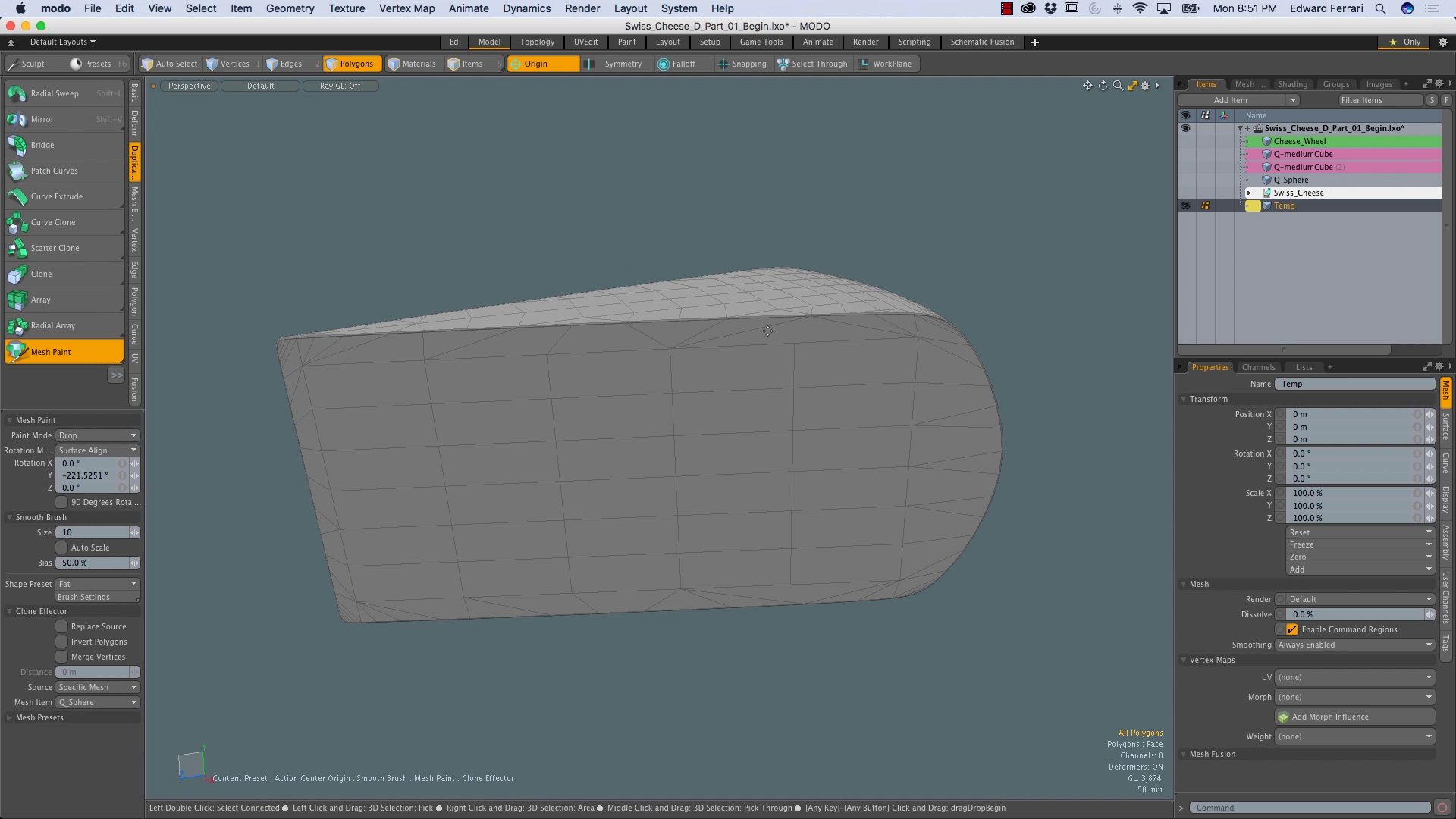
{"action": "mouse_move", "coordinate": [908, 335]}
{"action": "left_mouse_down"}
{"action": "mouse_move", "coordinate": [837, 330]}
{"action": "mouse_move", "coordinate": [889, 321]}
{"action": "left_mouse_up"}
{"action": "left_click_drag", "start_coordinate": [693, 363], "coordinate": [720, 318], "text": "alt"}
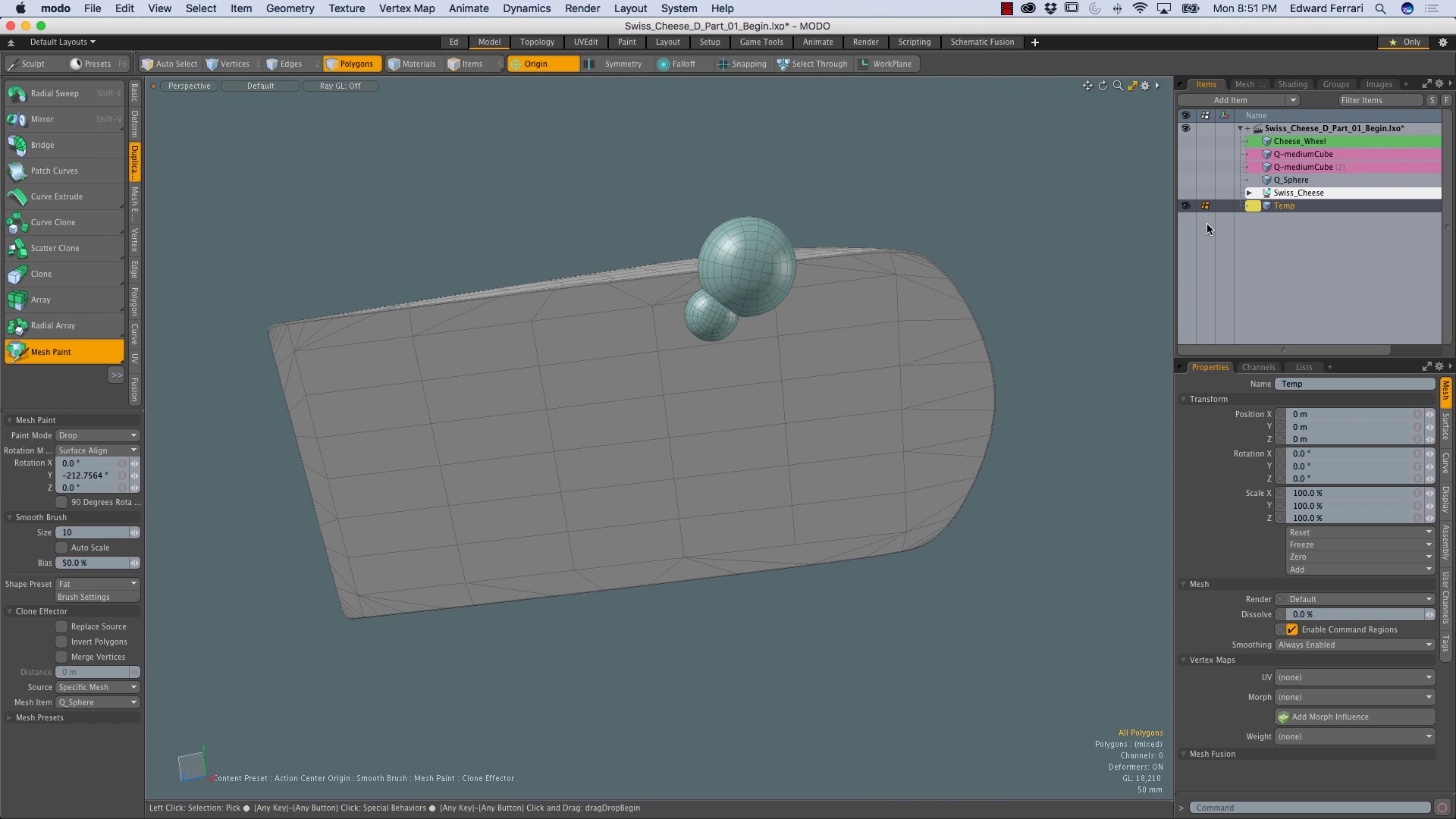
{"action": "left_click_drag", "start_coordinate": [880, 543], "coordinate": [821, 385], "text": "alt"}
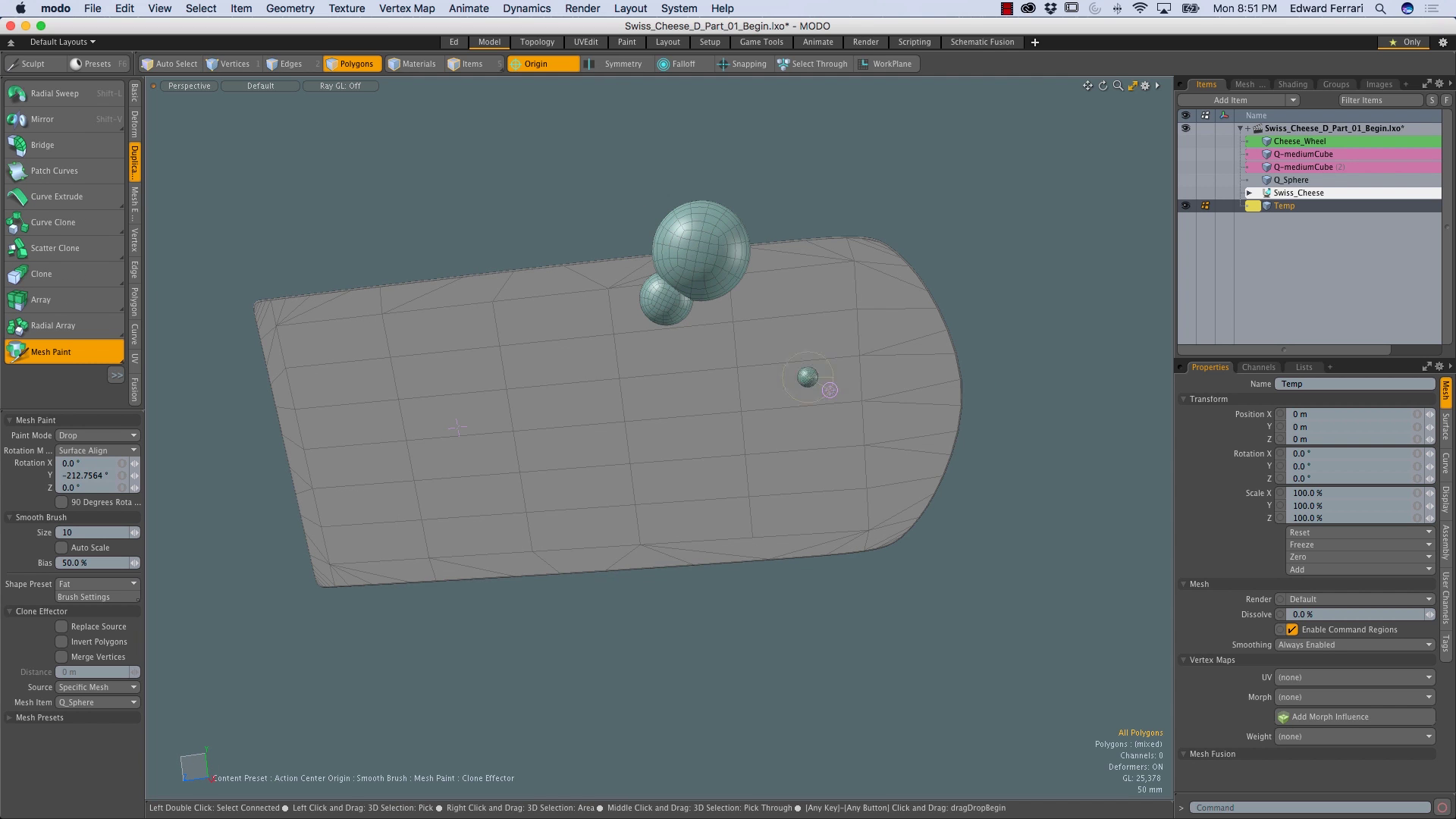
{"action": "left_click_drag", "start_coordinate": [927, 424], "coordinate": [767, 379], "text": "alt"}
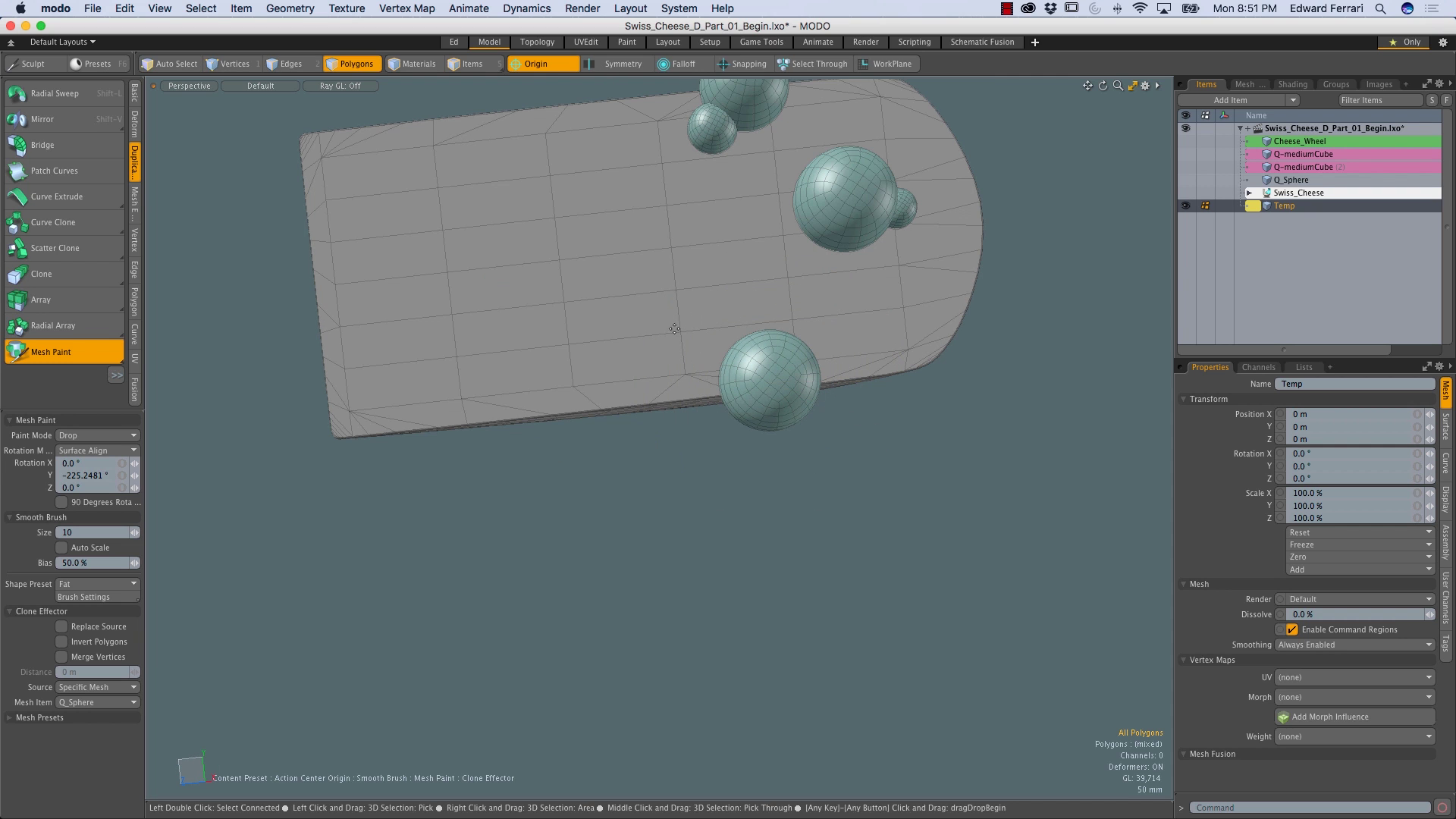
{"action": "mouse_move", "coordinate": [708, 302]}
{"action": "left_mouse_down", "text": "alt"}
{"action": "mouse_move", "coordinate": [598, 350]}
{"action": "mouse_move", "coordinate": [686, 384]}
{"action": "left_mouse_up", "text": "alt"}
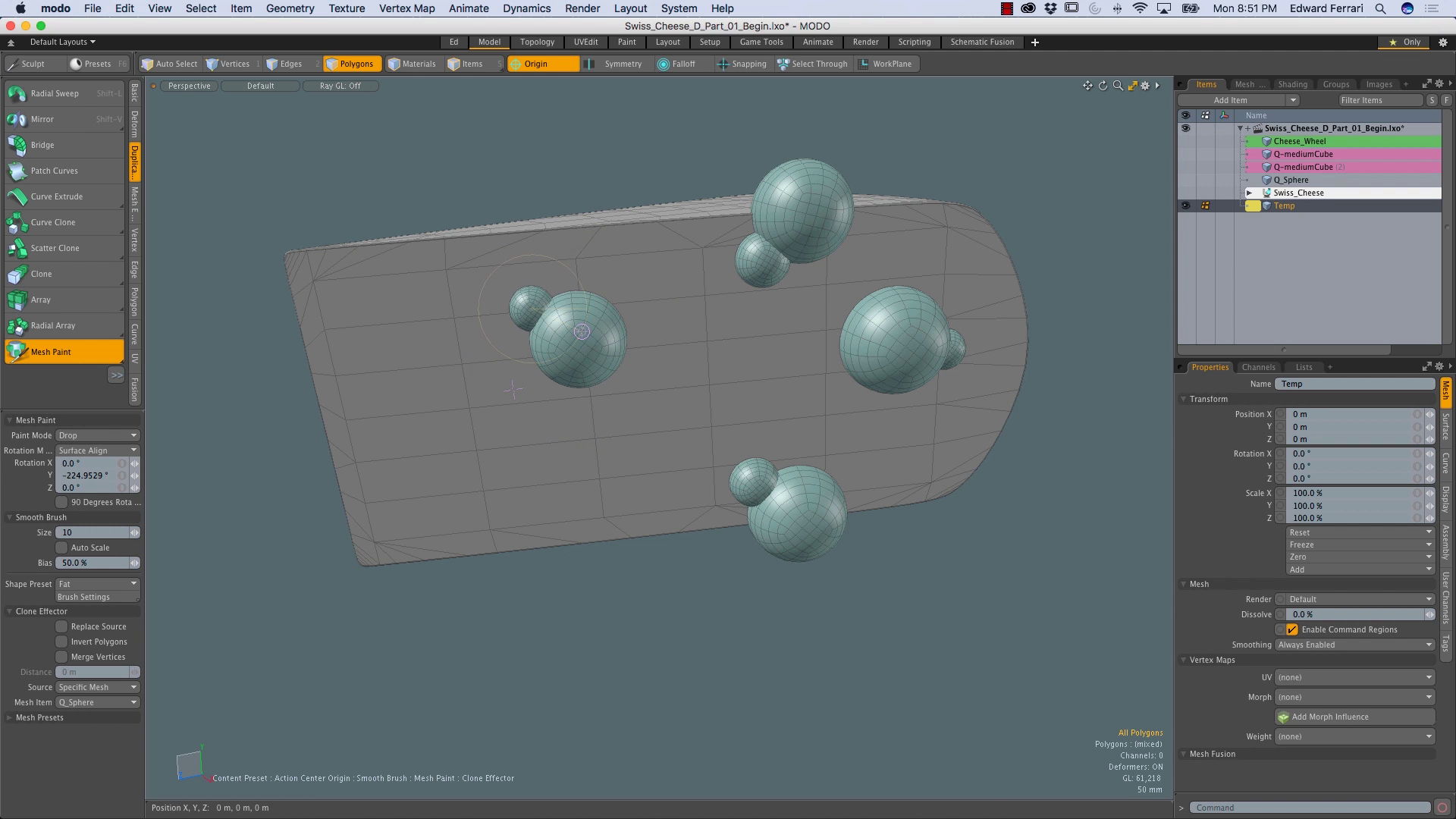
{"action": "mouse_move", "coordinate": [698, 366]}
{"action": "left_mouse_down", "text": "alt"}
{"action": "mouse_move", "coordinate": [665, 326]}
{"action": "mouse_move", "coordinate": [371, 293]}
{"action": "left_mouse_up", "text": "alt"}
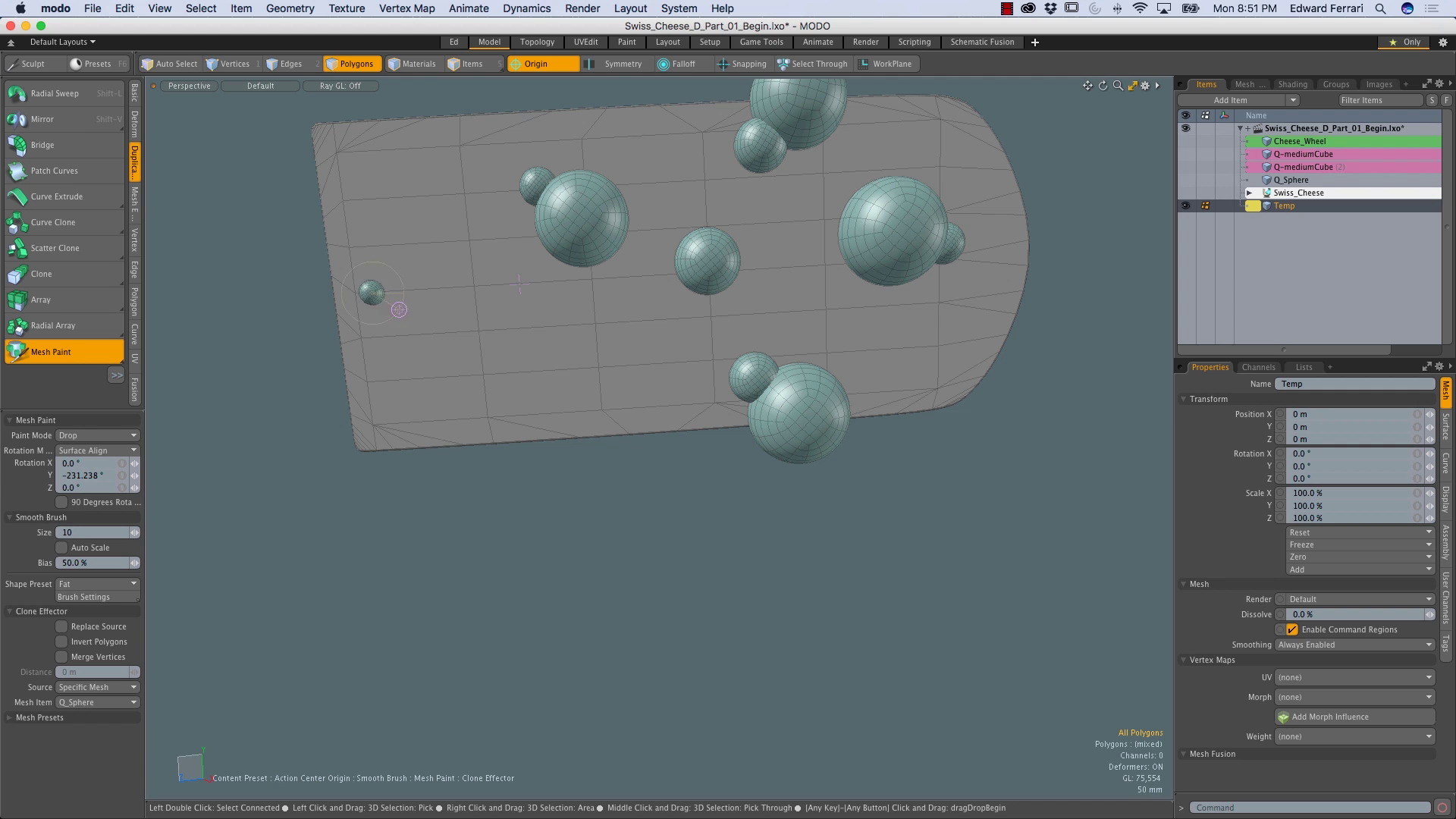
{"action": "left_click_drag", "start_coordinate": [441, 330], "coordinate": [441, 329]}
{"action": "mouse_move", "coordinate": [398, 259]}
{"action": "left_mouse_down", "text": "alt"}
{"action": "mouse_move", "coordinate": [478, 341]}
{"action": "mouse_move", "coordinate": [530, 331]}
{"action": "mouse_move", "coordinate": [471, 247]}
{"action": "mouse_move", "coordinate": [485, 326]}
{"action": "mouse_move", "coordinate": [515, 370]}
{"action": "mouse_move", "coordinate": [590, 396]}
{"action": "left_mouse_up", "text": "alt"}
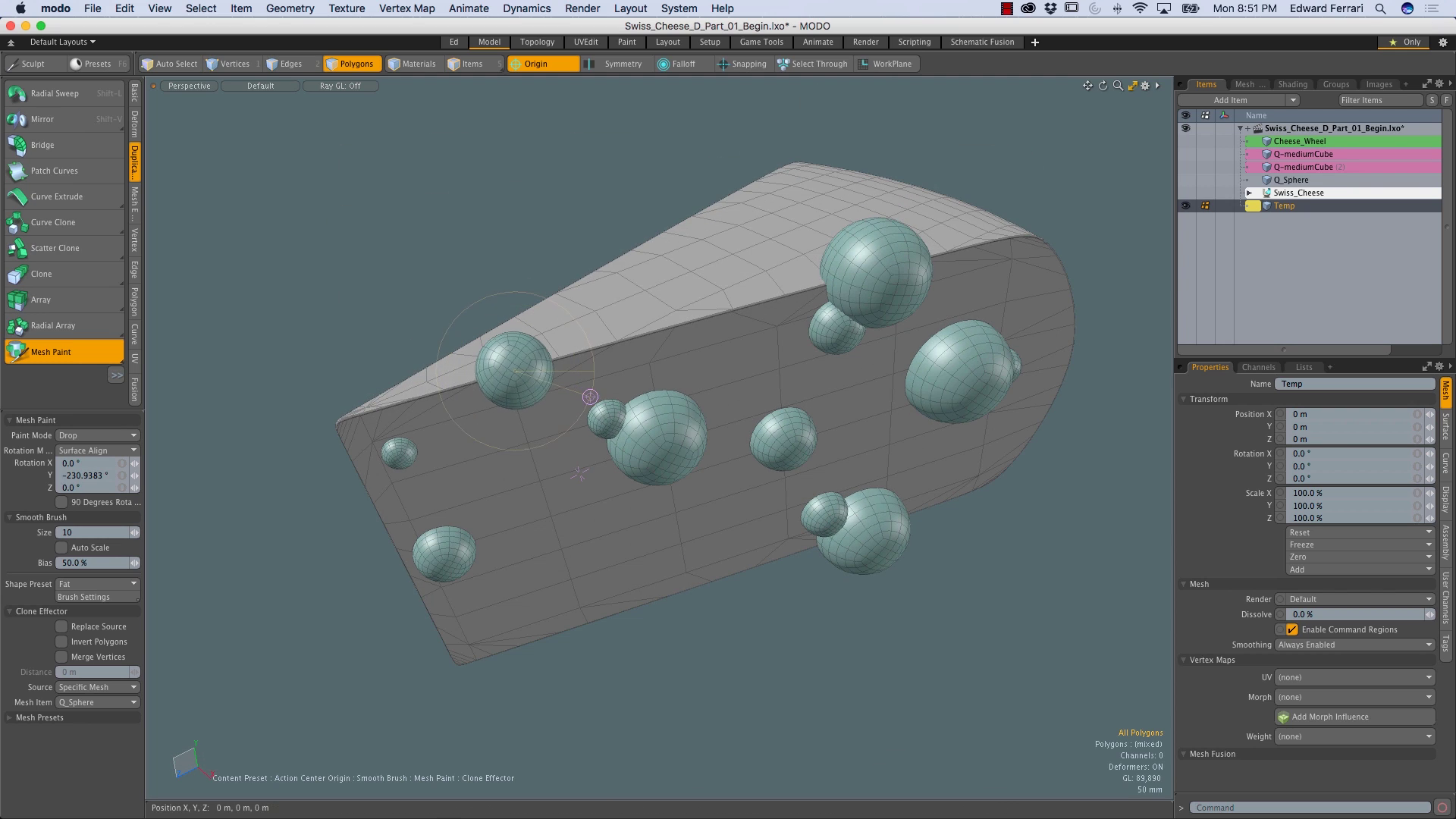
{"action": "left_click_drag", "start_coordinate": [580, 474], "coordinate": [578, 442], "text": "alt"}
{"action": "mouse_move", "coordinate": [577, 441]}
{"action": "left_mouse_down", "text": "alt"}
{"action": "mouse_move", "coordinate": [593, 549]}
{"action": "mouse_move", "coordinate": [650, 585]}
{"action": "mouse_move", "coordinate": [668, 576]}
{"action": "left_mouse_up", "text": "alt"}
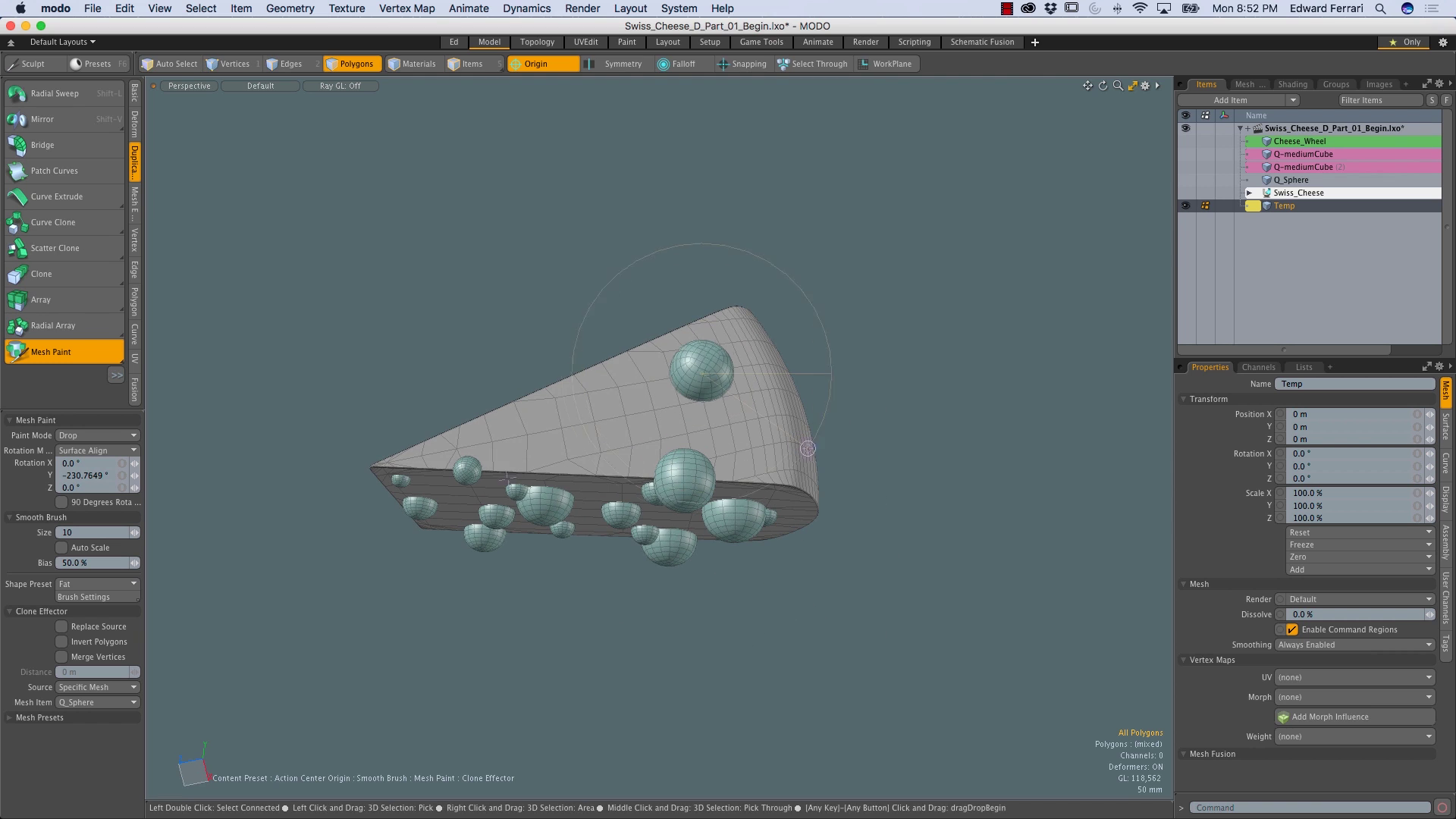
Paint more spheres of varying sizes over the wedge's remaining faces and edges, covering the top and the opposite long side
{"action": "left_click_drag", "start_coordinate": [575, 383], "coordinate": [743, 308], "text": "alt"}
{"action": "left_click", "coordinate": [758, 547]}
{"action": "mouse_move", "coordinate": [816, 474]}
{"action": "left_mouse_down", "text": "alt"}
{"action": "mouse_move", "coordinate": [771, 396]}
{"action": "mouse_move", "coordinate": [743, 486]}
{"action": "mouse_move", "coordinate": [682, 409]}
{"action": "left_mouse_up", "text": "alt"}
{"action": "left_click", "coordinate": [771, 397]}
{"action": "mouse_move", "coordinate": [534, 336]}
{"action": "left_mouse_down"}
{"action": "mouse_move", "coordinate": [556, 411]}
{"action": "mouse_move", "coordinate": [630, 303]}
{"action": "mouse_move", "coordinate": [561, 341]}
{"action": "left_mouse_up"}
{"action": "left_click", "coordinate": [562, 385]}
{"action": "left_click", "coordinate": [697, 399]}
{"action": "mouse_move", "coordinate": [341, 283]}
{"action": "left_mouse_down"}
{"action": "mouse_move", "coordinate": [409, 316]}
{"action": "mouse_move", "coordinate": [402, 251]}
{"action": "left_mouse_up"}
{"action": "mouse_move", "coordinate": [398, 220]}
{"action": "left_mouse_down"}
{"action": "mouse_move", "coordinate": [433, 250]}
{"action": "mouse_move", "coordinate": [455, 242]}
{"action": "left_mouse_up"}
{"action": "left_click_drag", "start_coordinate": [423, 355], "coordinate": [530, 415]}
{"action": "left_click_drag", "start_coordinate": [468, 317], "coordinate": [696, 608], "text": "alt"}
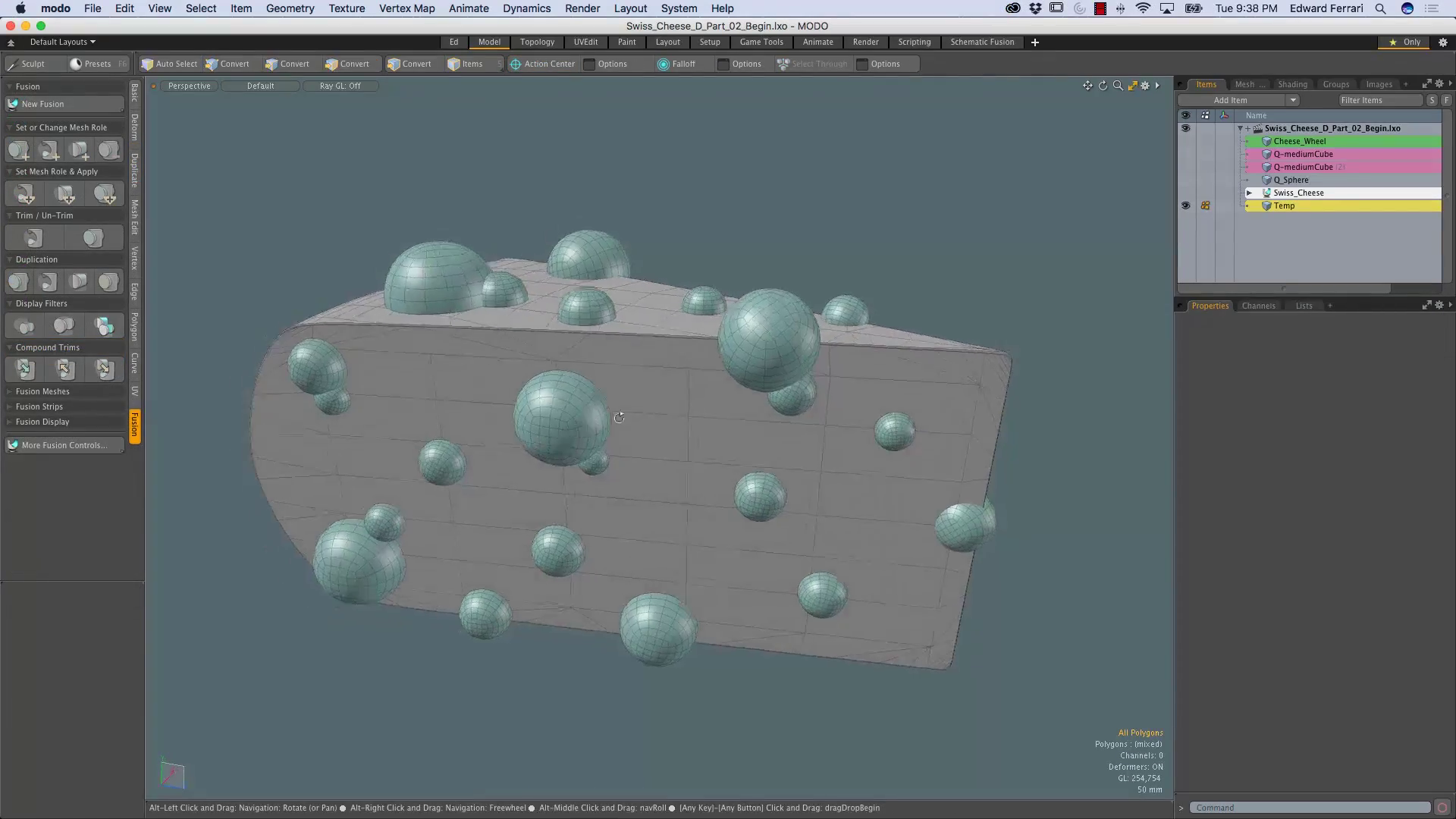
Examine the painted spheres and select one overlapping pair near the wedge's rounded end
{"action": "left_click_drag", "start_coordinate": [619, 418], "coordinate": [797, 484], "text": "alt"}
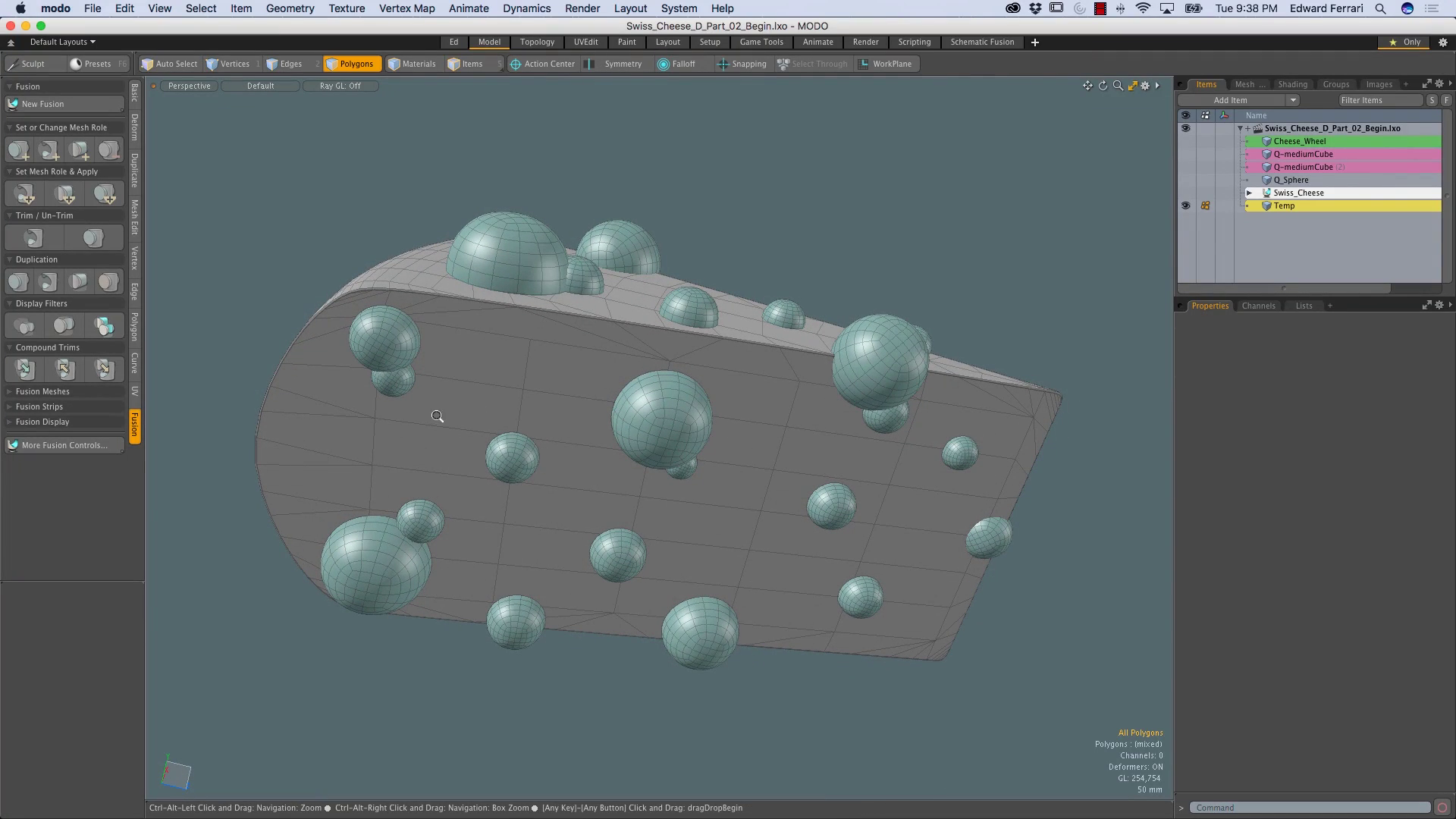
{"action": "left_click_drag", "start_coordinate": [389, 363], "coordinate": [465, 351], "text": "ctrl+alt"}
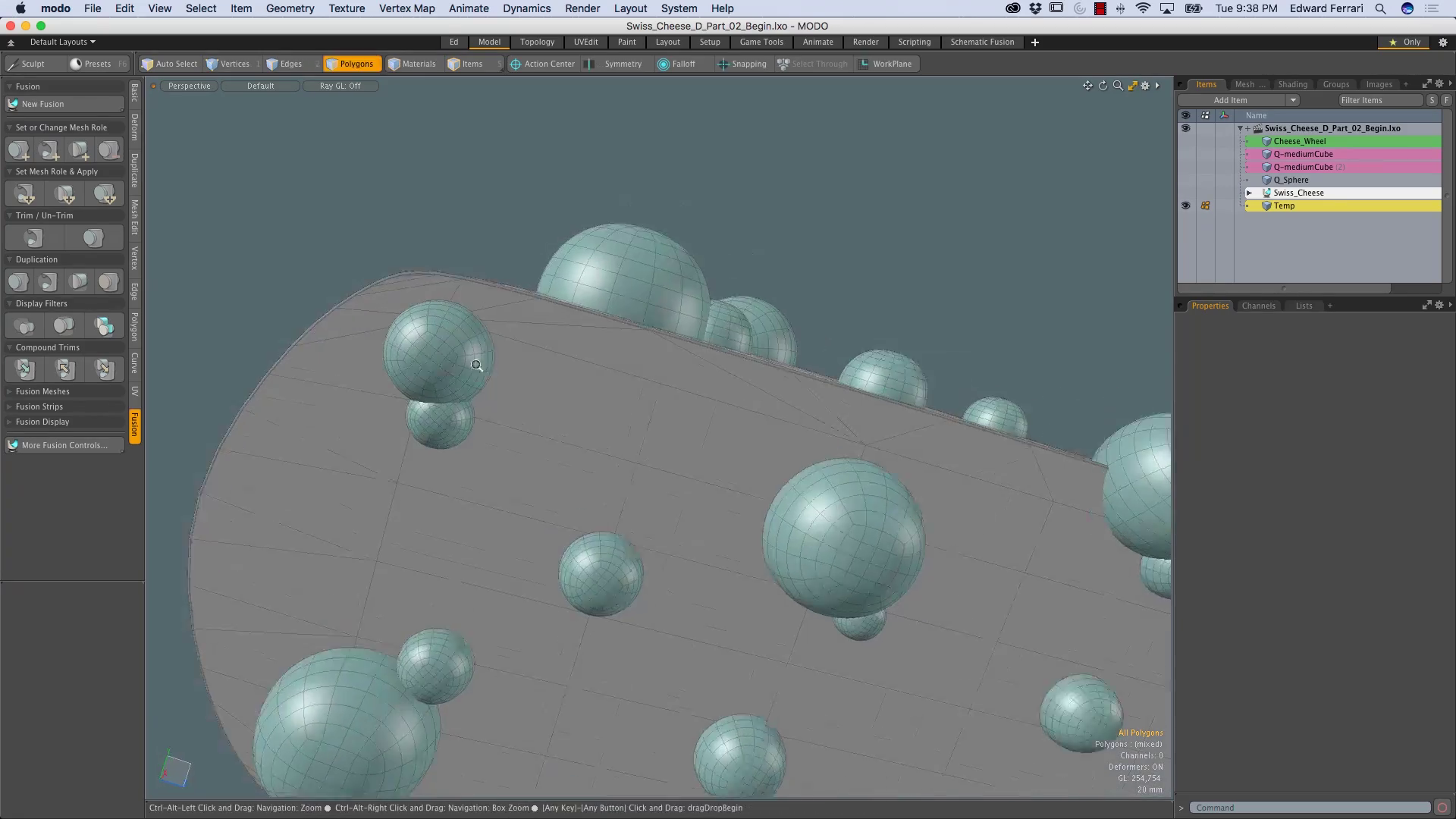
{"action": "scroll", "coordinate": [470, 341], "scroll_direction": "up", "scroll_amount": 3}
{"action": "double_click", "coordinate": [461, 376]}
{"action": "left_click_drag", "start_coordinate": [464, 426], "coordinate": [788, 326], "text": "alt"}
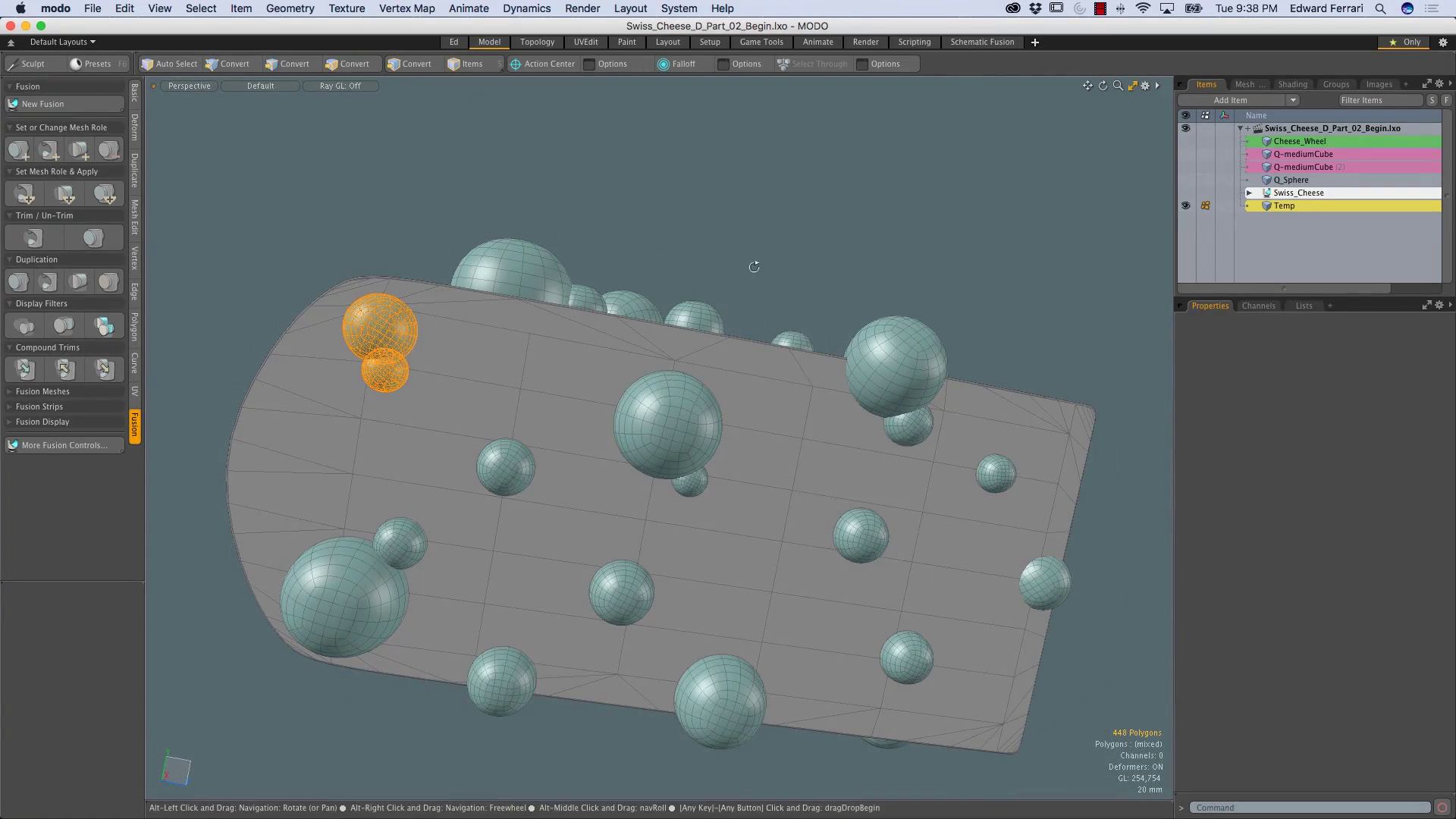
Add two new mesh items and rename them Holes_01 and Holes_02
{"action": "key", "text": "1"}
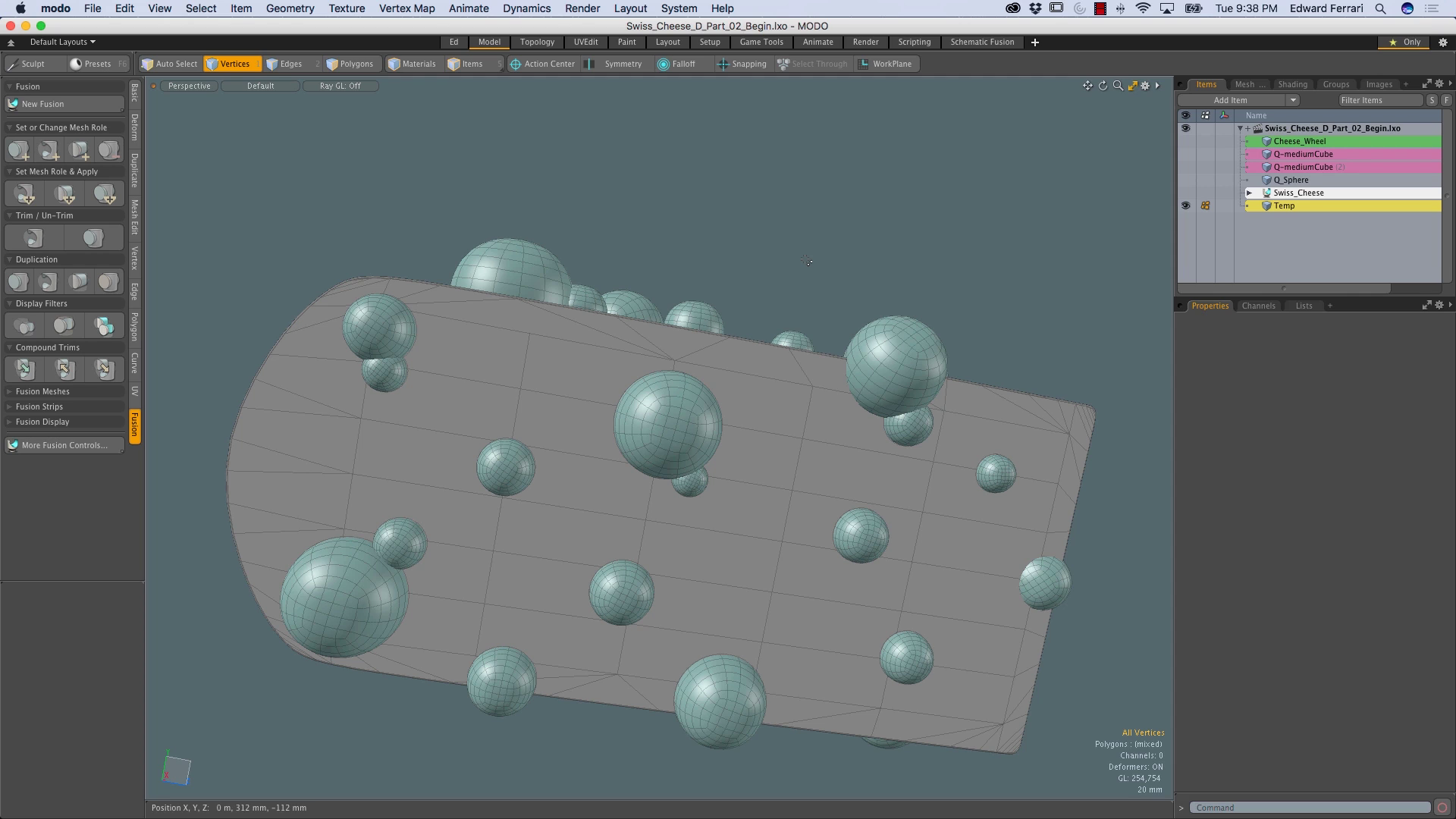
{"action": "key", "text": "n"}
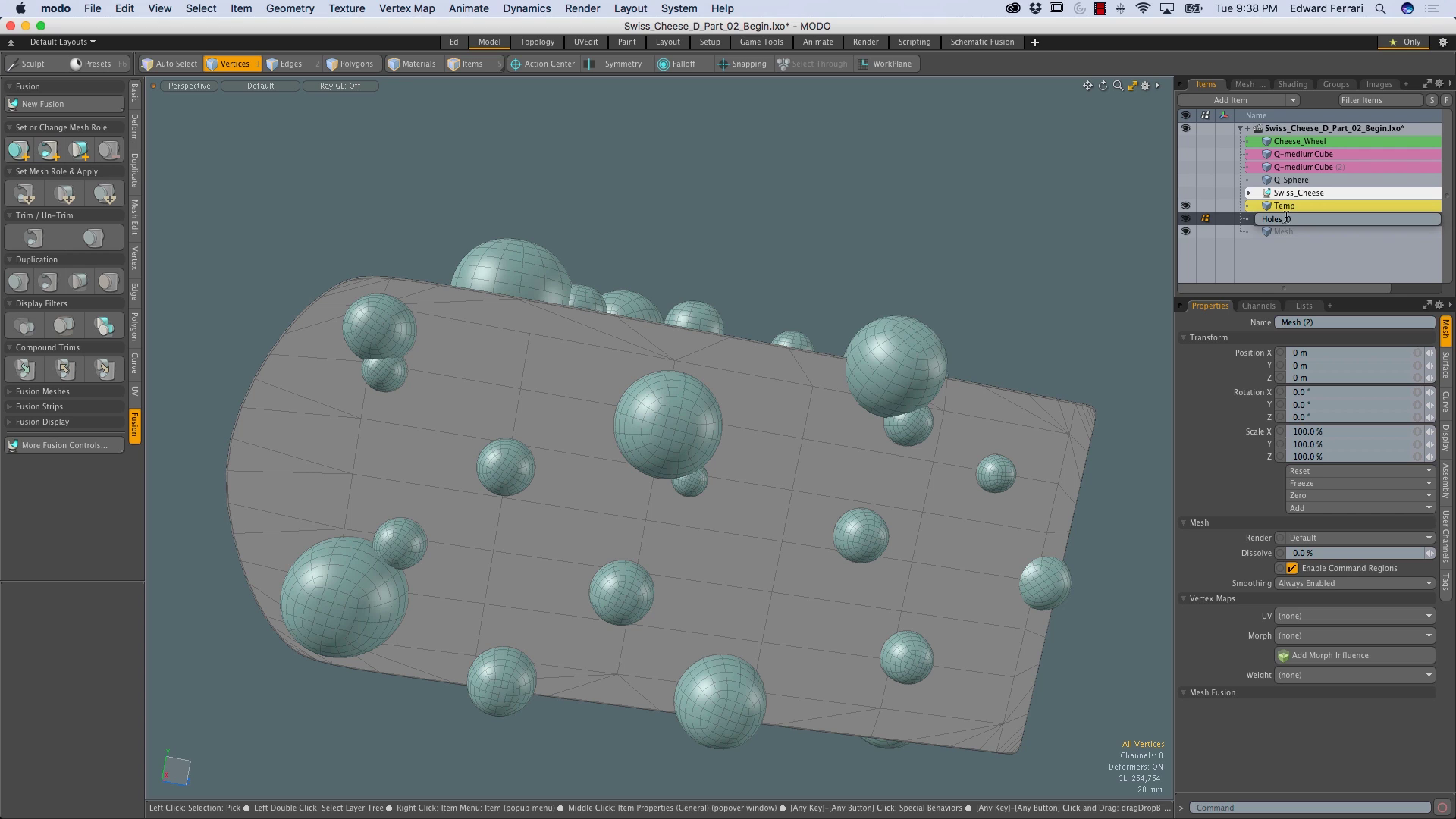
{"action": "key", "text": "Return"}
{"action": "left_click", "coordinate": [1289, 231]}
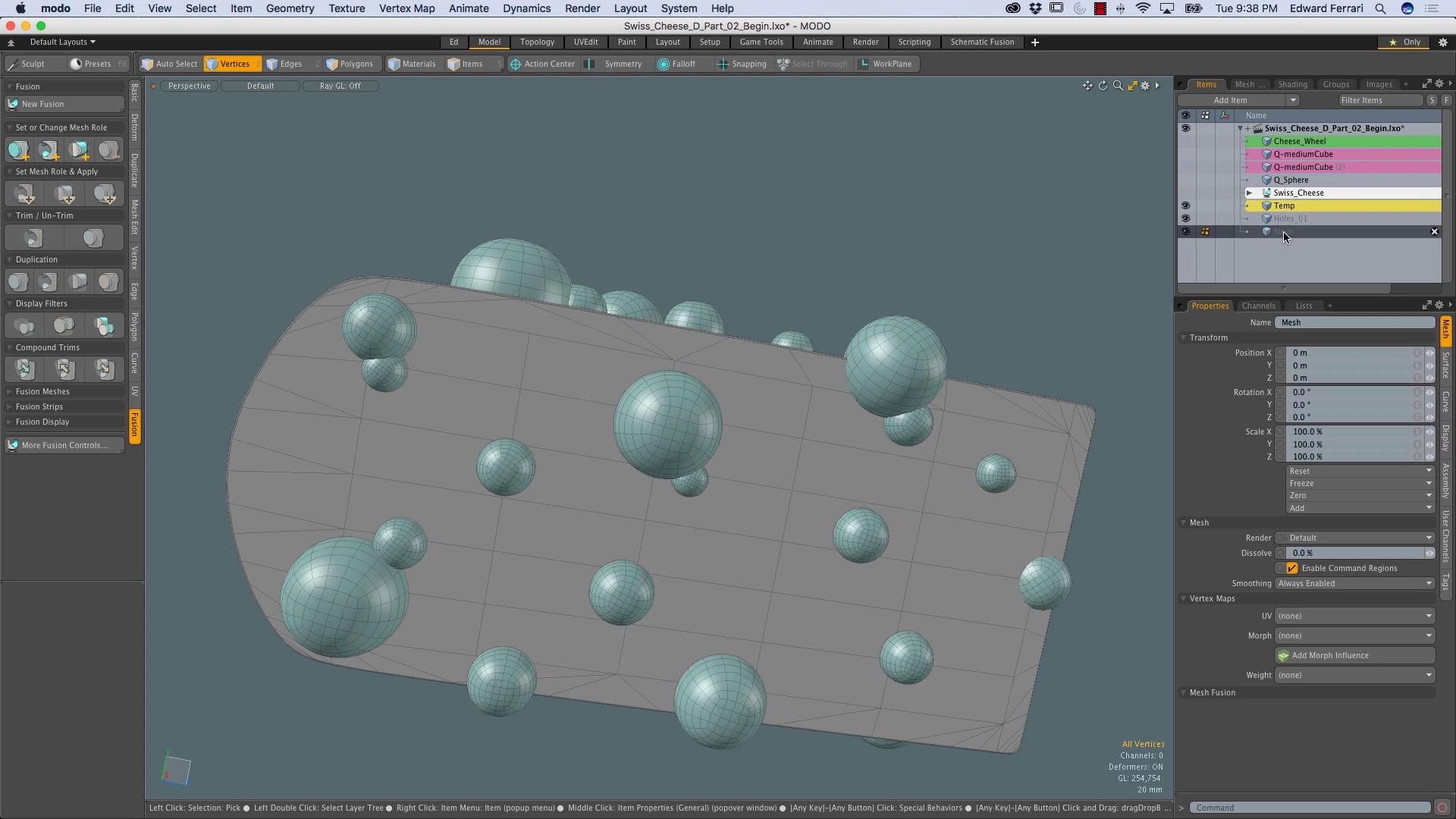
{"action": "double_click", "coordinate": [1283, 231]}
{"action": "type", "text": "Hole"}
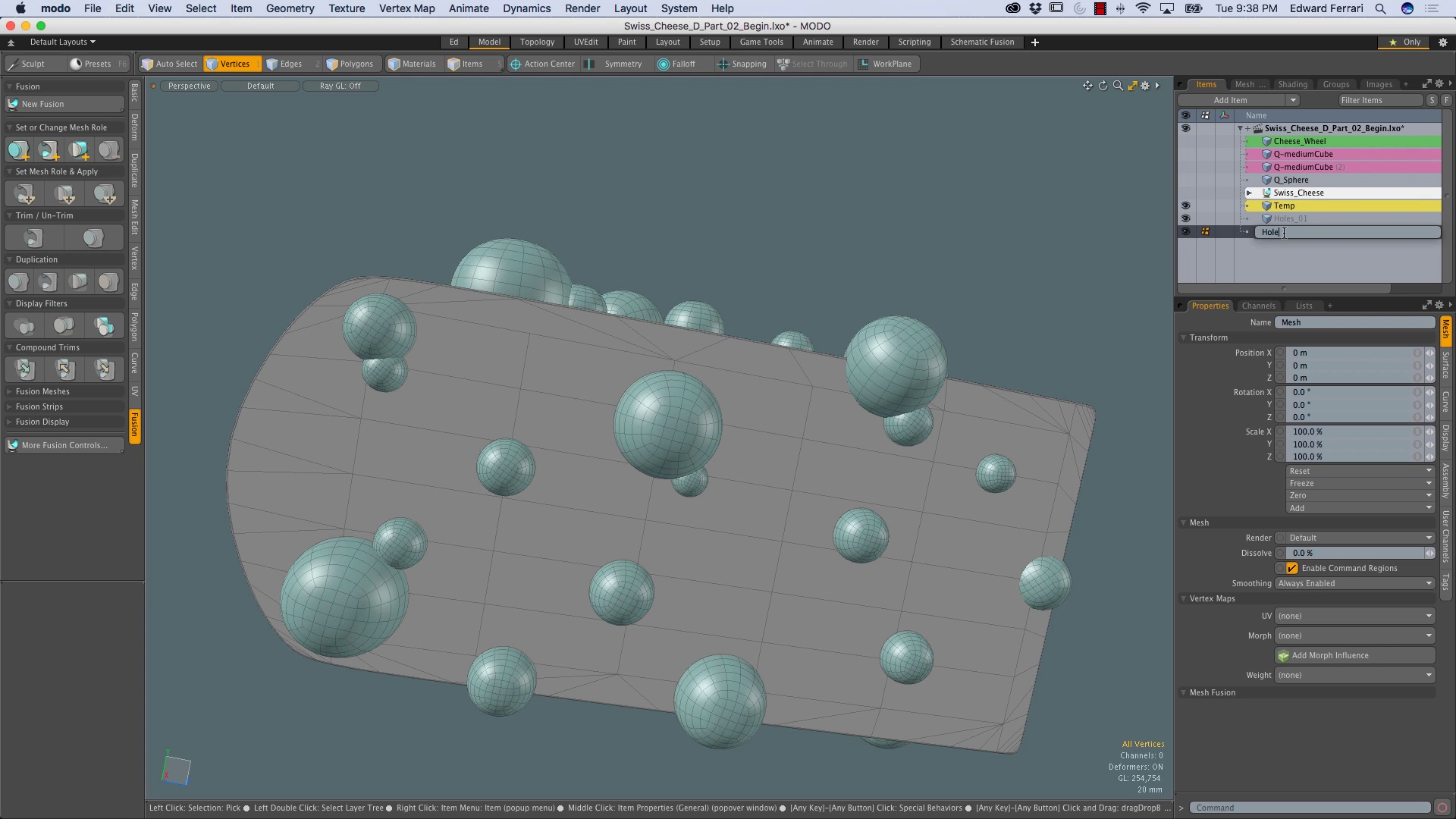
{"action": "type", "text": "s_02"}
{"action": "key", "text": "Return"}
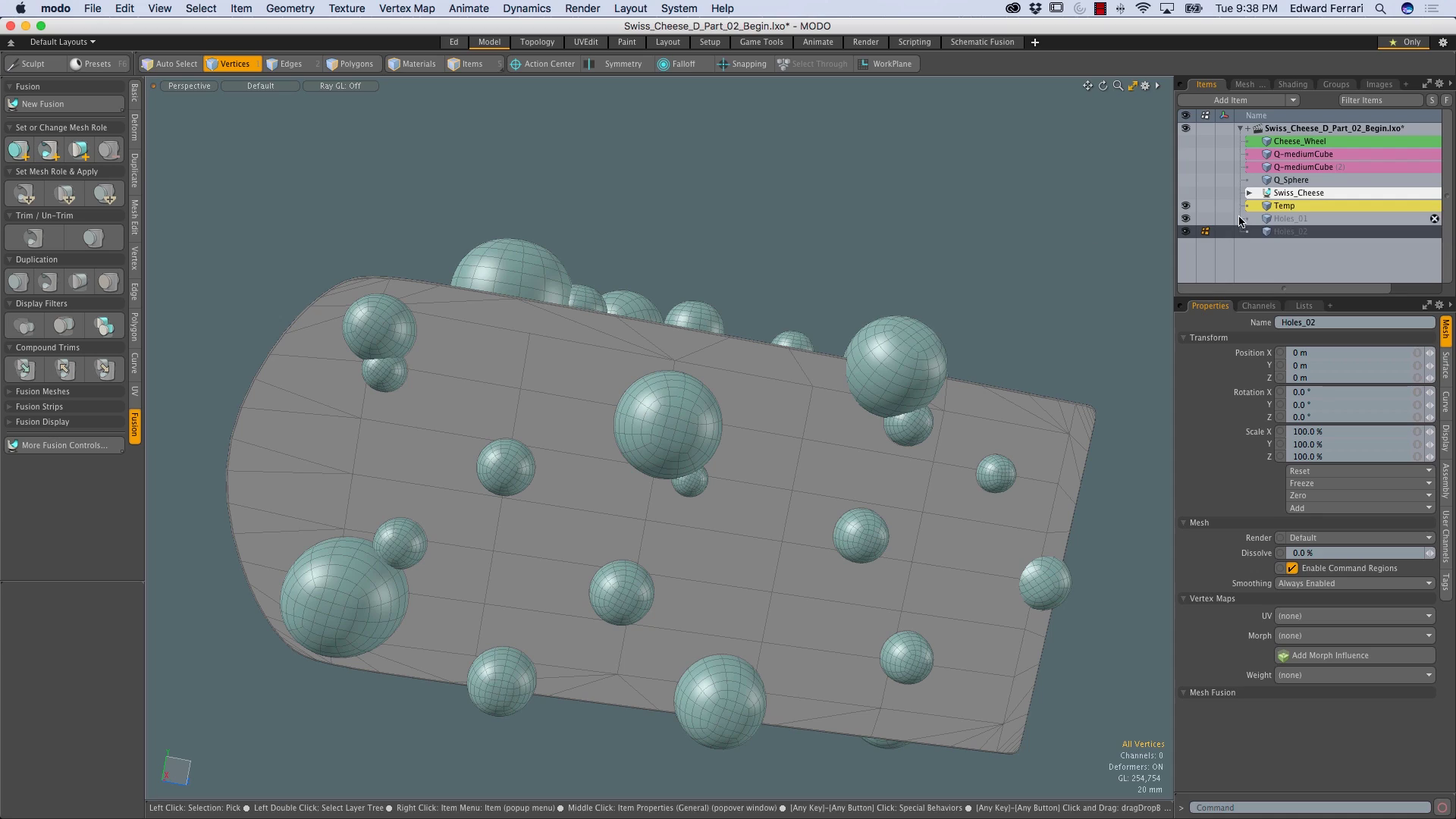
Cut the smaller sphere of each overlapping pair from Temp, paste them into Holes_02, and hide that mesh
{"action": "left_click", "coordinate": [1280, 206]}
{"action": "left_click_drag", "start_coordinate": [660, 485], "coordinate": [831, 383], "text": "alt"}
{"action": "key", "text": "3"}
{"action": "left_click_drag", "start_coordinate": [364, 395], "coordinate": [675, 656], "text": "alt"}
{"action": "double_click", "coordinate": [530, 369]}
{"action": "left_click_drag", "start_coordinate": [633, 463], "coordinate": [452, 374], "text": "alt"}
{"action": "left_click_drag", "start_coordinate": [447, 449], "coordinate": [619, 387], "text": "alt"}
{"action": "left_click_drag", "start_coordinate": [999, 277], "coordinate": [686, 316], "text": "alt+shift"}
{"action": "double_click", "coordinate": [660, 342], "text": "shift"}
{"action": "left_click_drag", "start_coordinate": [684, 402], "coordinate": [688, 334], "text": "alt+shift"}
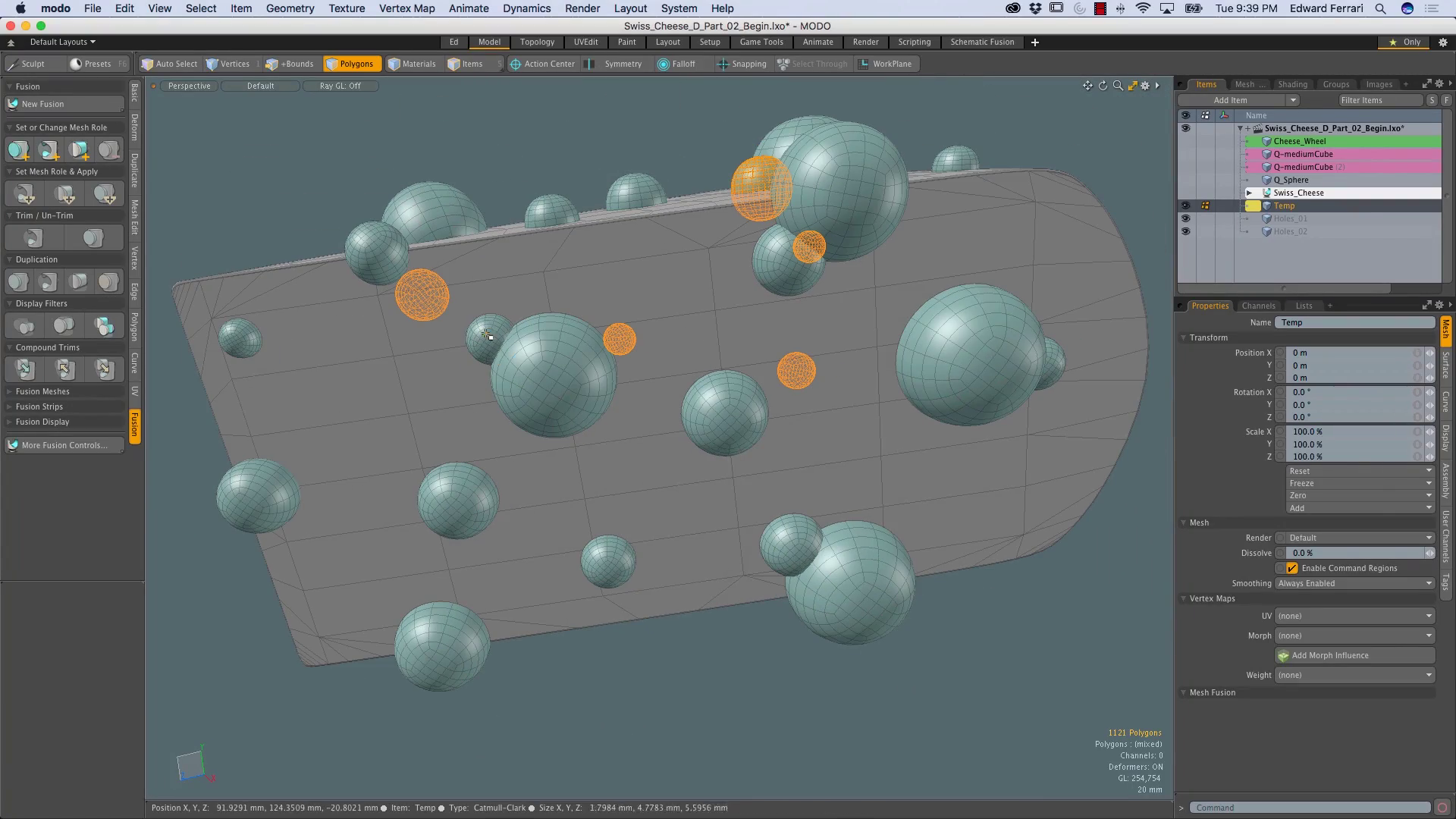
{"action": "left_click_drag", "start_coordinate": [681, 583], "coordinate": [732, 449], "text": "alt"}
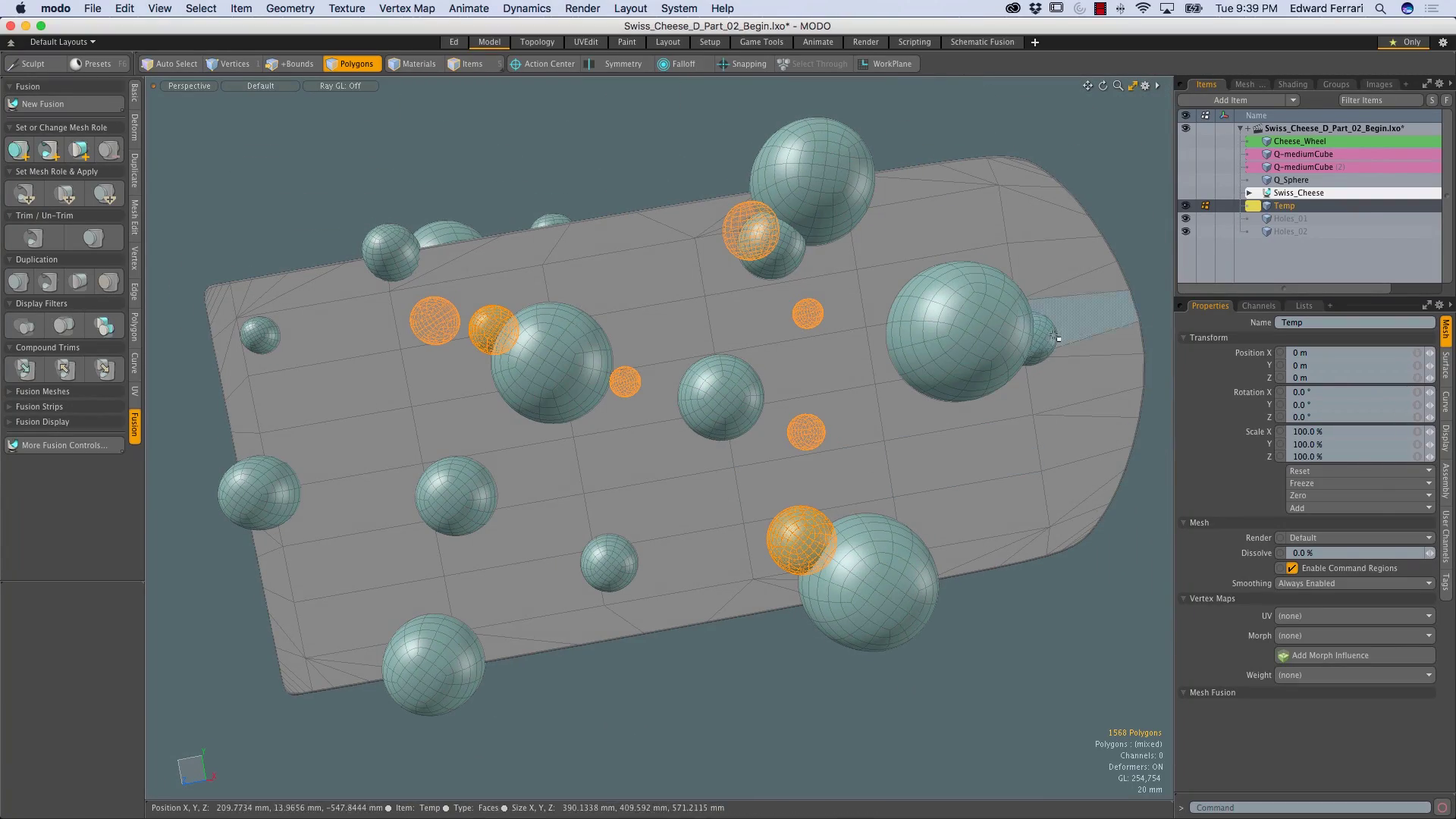
{"action": "left_click_drag", "start_coordinate": [1054, 337], "coordinate": [736, 470], "text": "alt"}
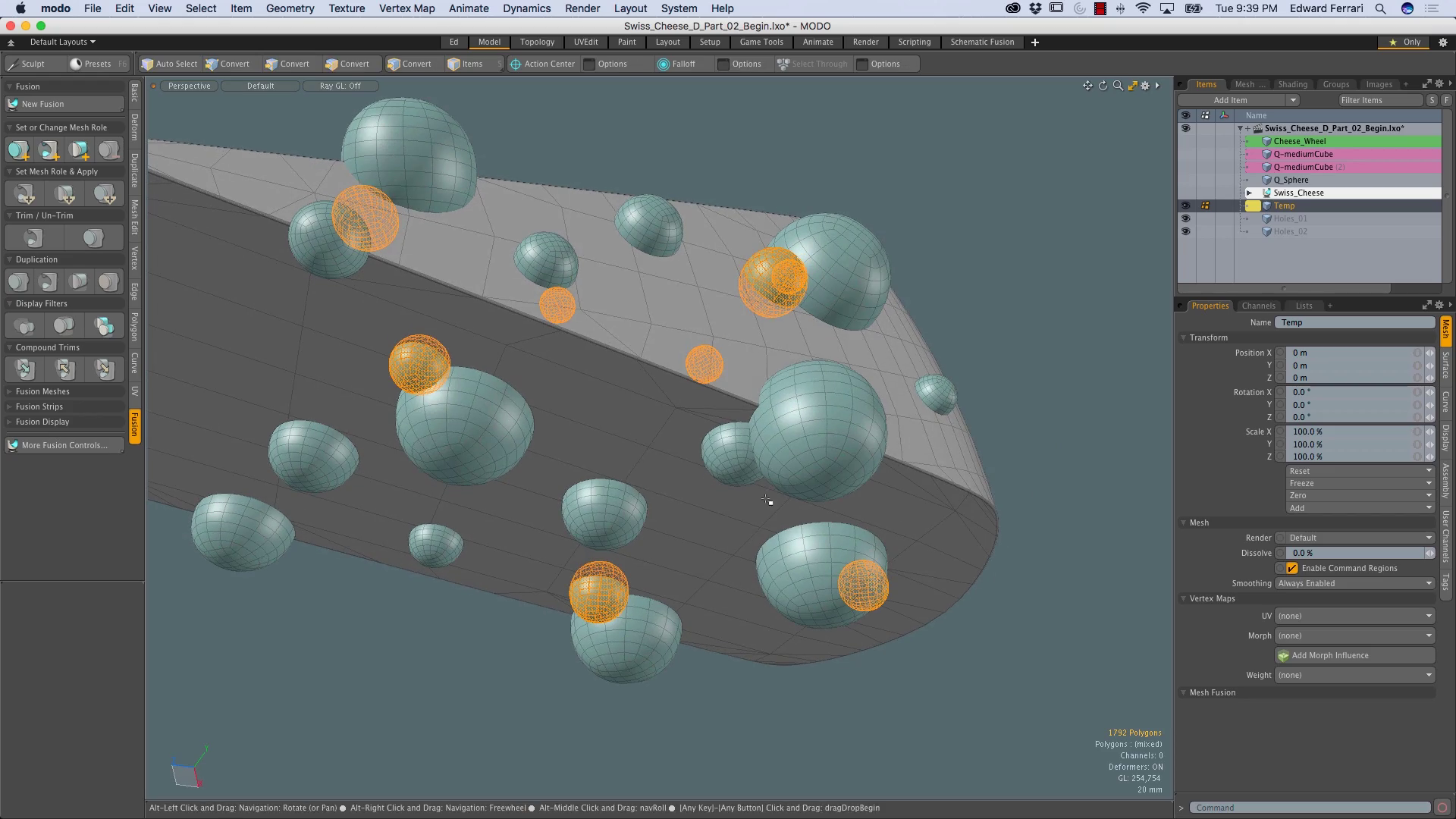
{"action": "left_click_drag", "start_coordinate": [713, 351], "coordinate": [756, 472], "text": "alt"}
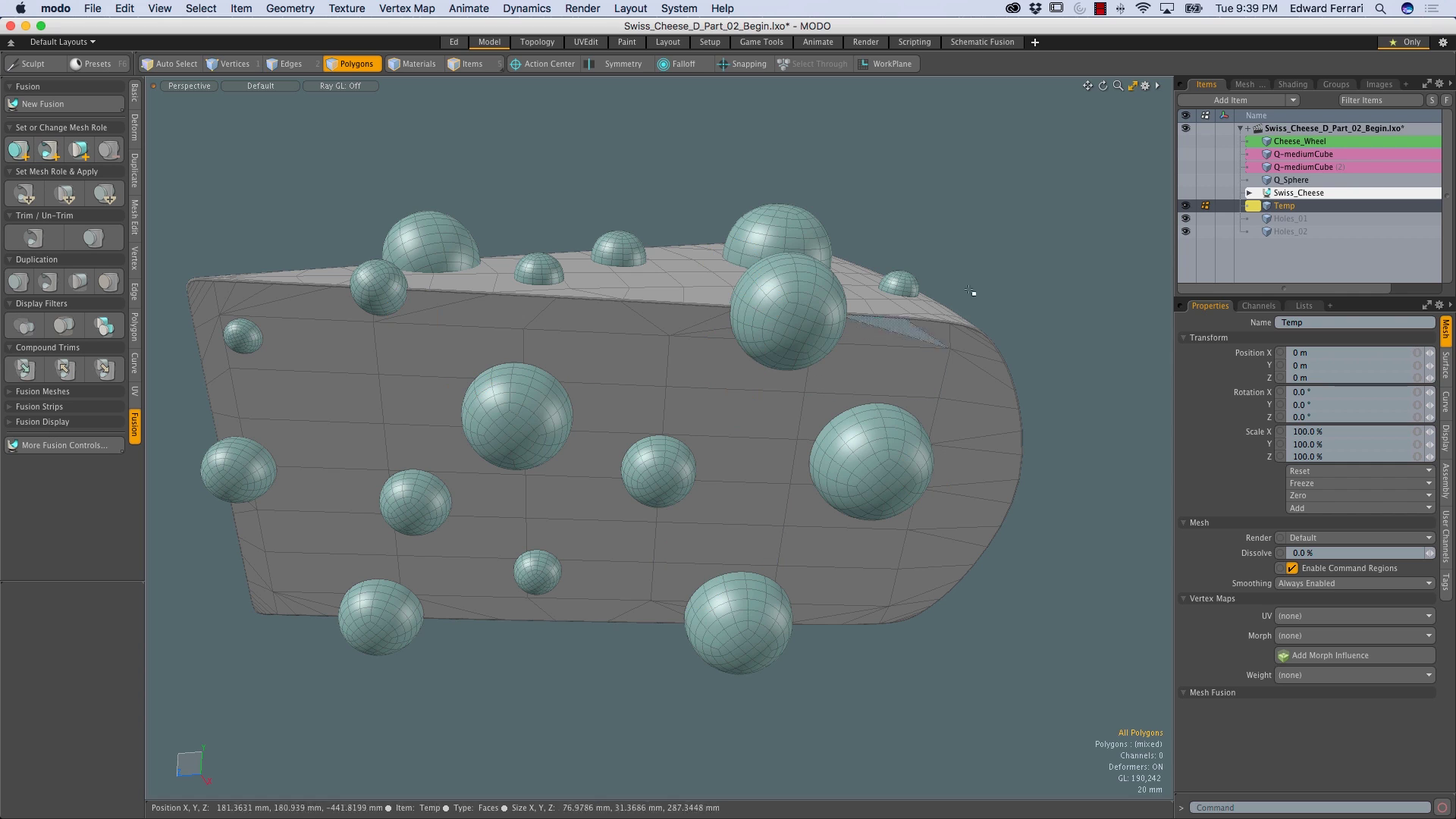
{"action": "left_click", "coordinate": [1295, 231]}
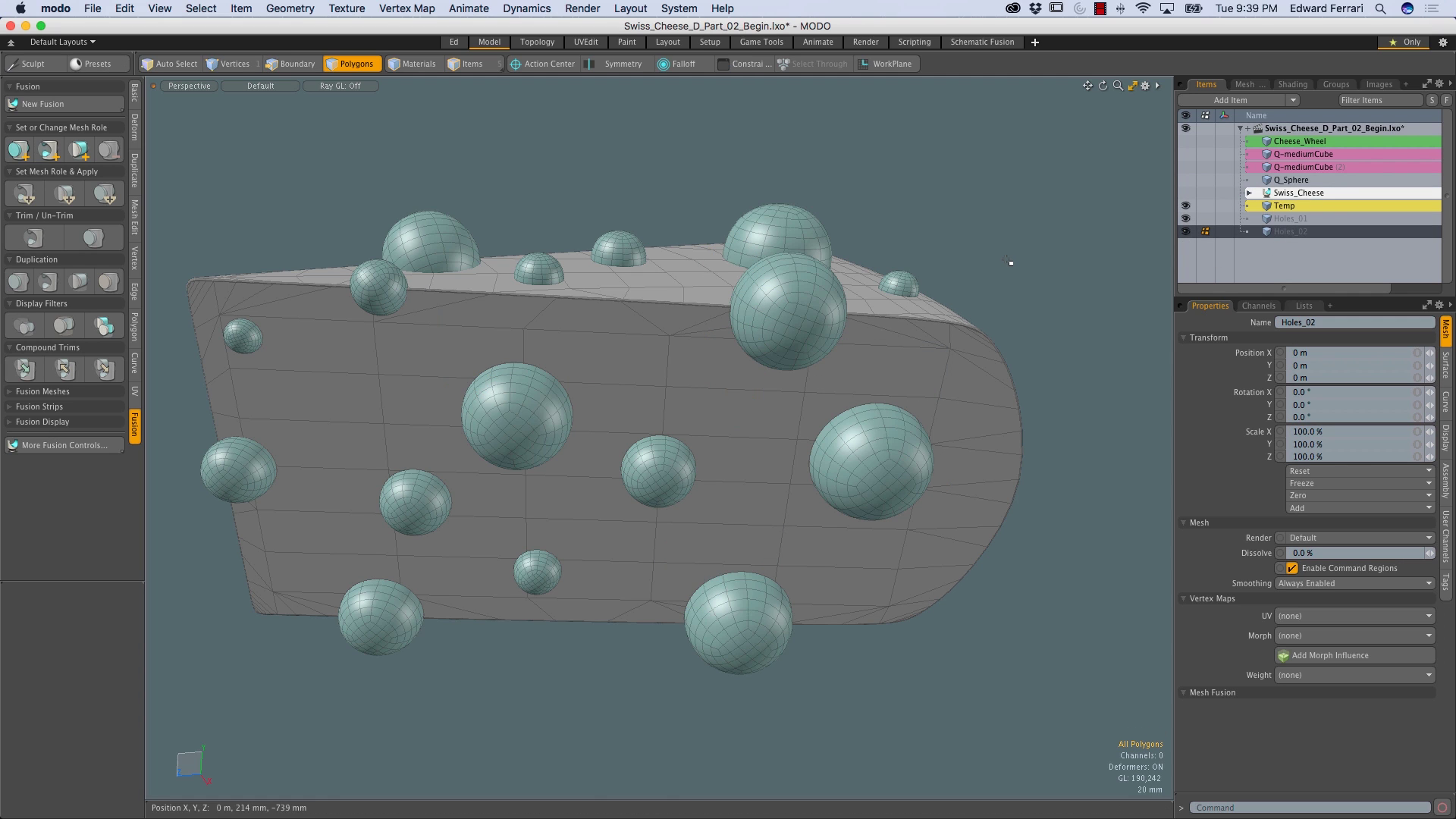
{"action": "key", "text": "super+v"}
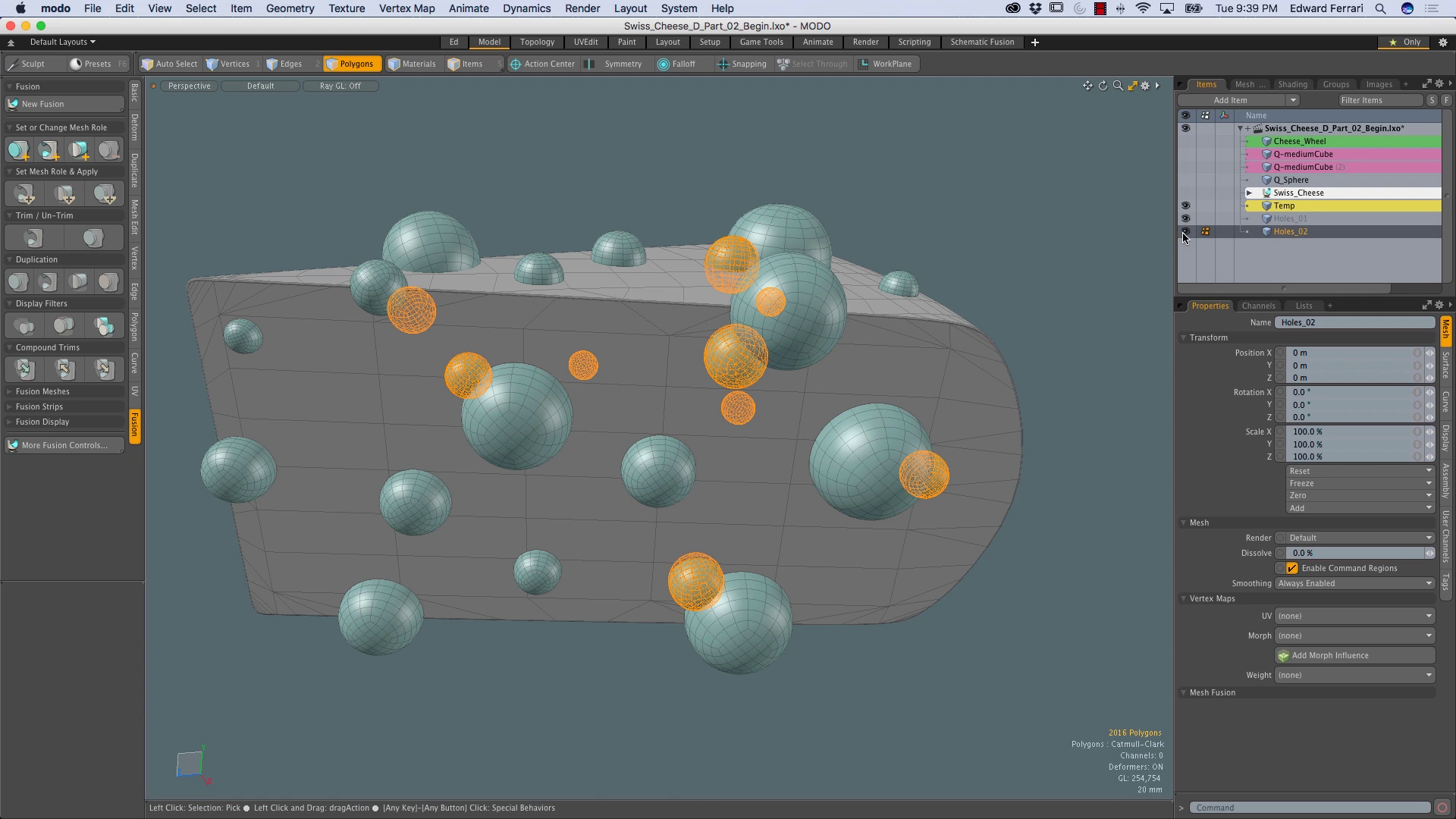
{"action": "left_click", "coordinate": [1286, 235], "text": "ctrl"}
{"action": "left_click_drag", "start_coordinate": [874, 409], "coordinate": [721, 416], "text": "alt"}
Cut all remaining spheres from Temp by inverting a selection of the wedge, and paste them into Holes_01
{"action": "left_click", "coordinate": [1284, 207]}
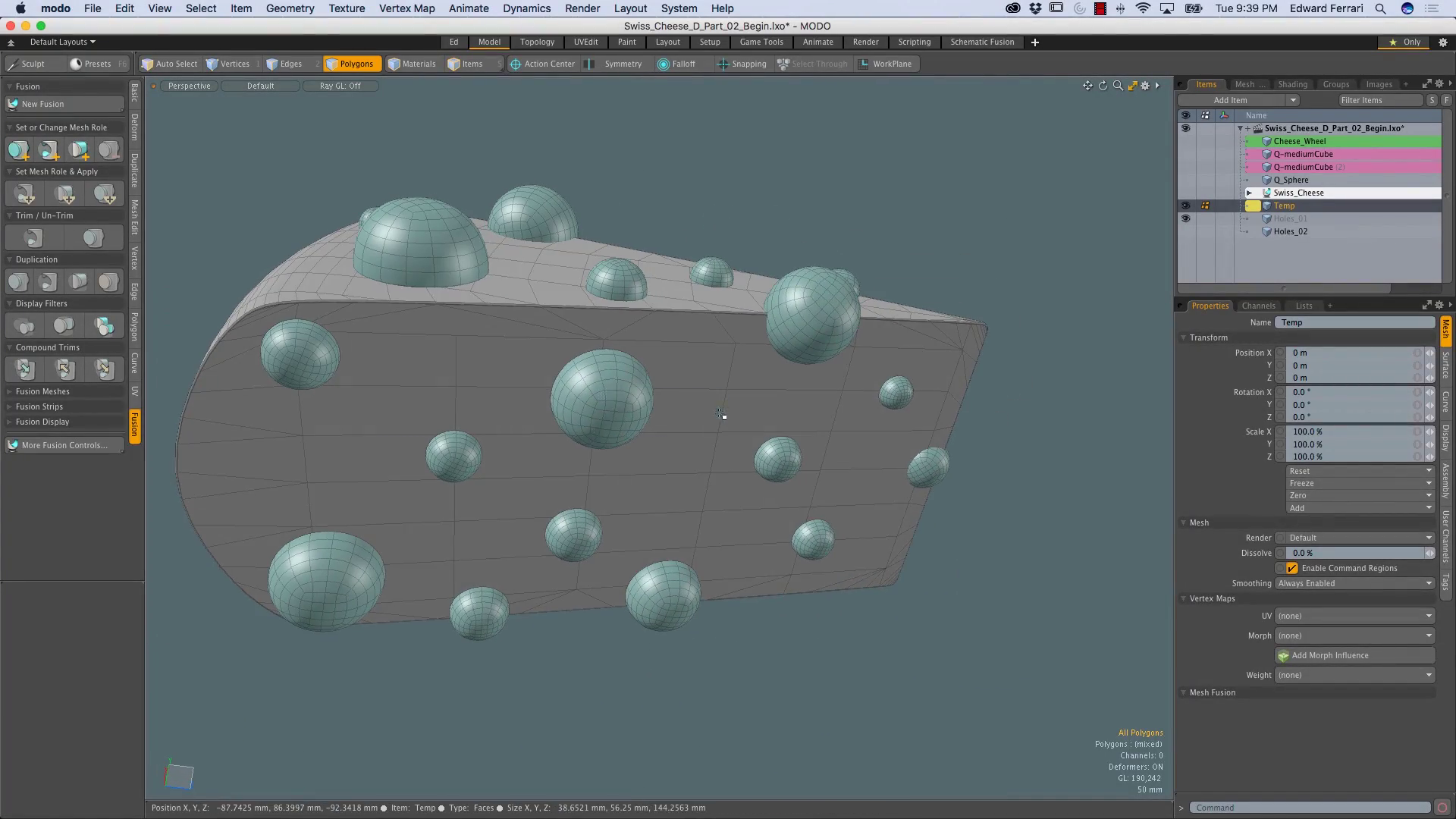
{"action": "double_click", "coordinate": [761, 369]}
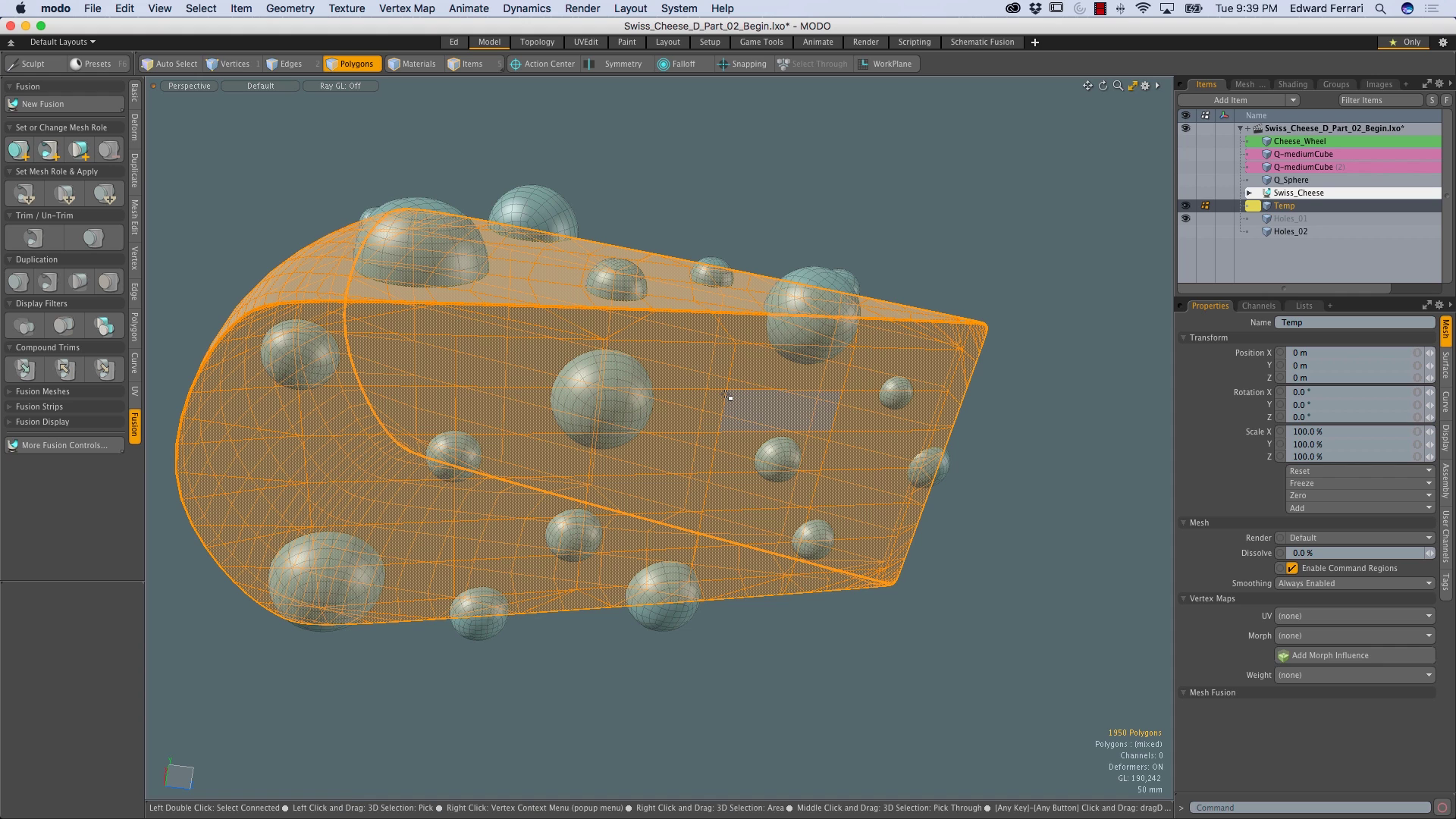
{"action": "key", "text": "bracketleft"}
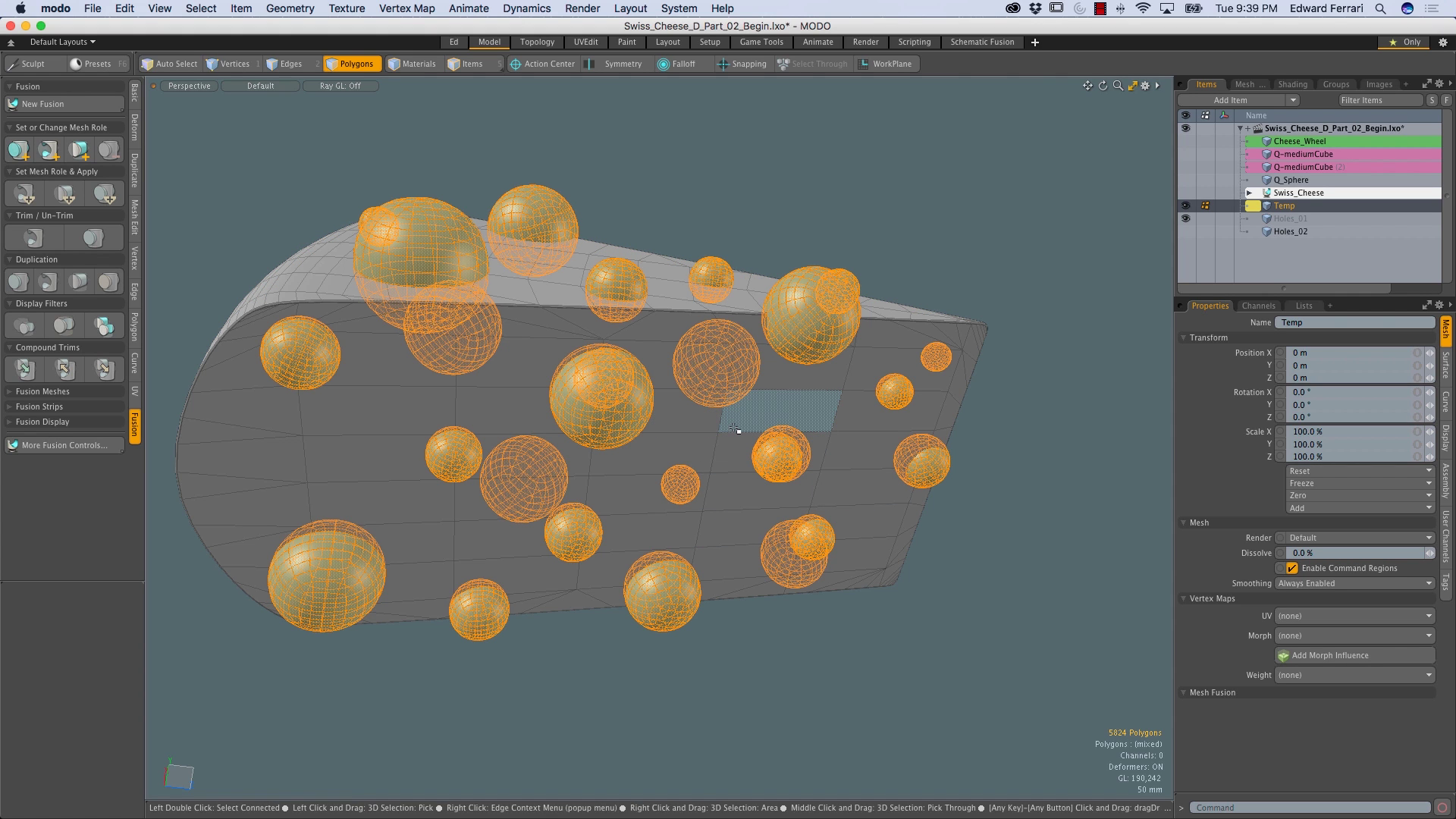
{"action": "key", "text": "h"}
{"action": "left_click_drag", "start_coordinate": [816, 425], "coordinate": [769, 531], "text": "alt"}
{"action": "left_click", "coordinate": [1296, 218]}
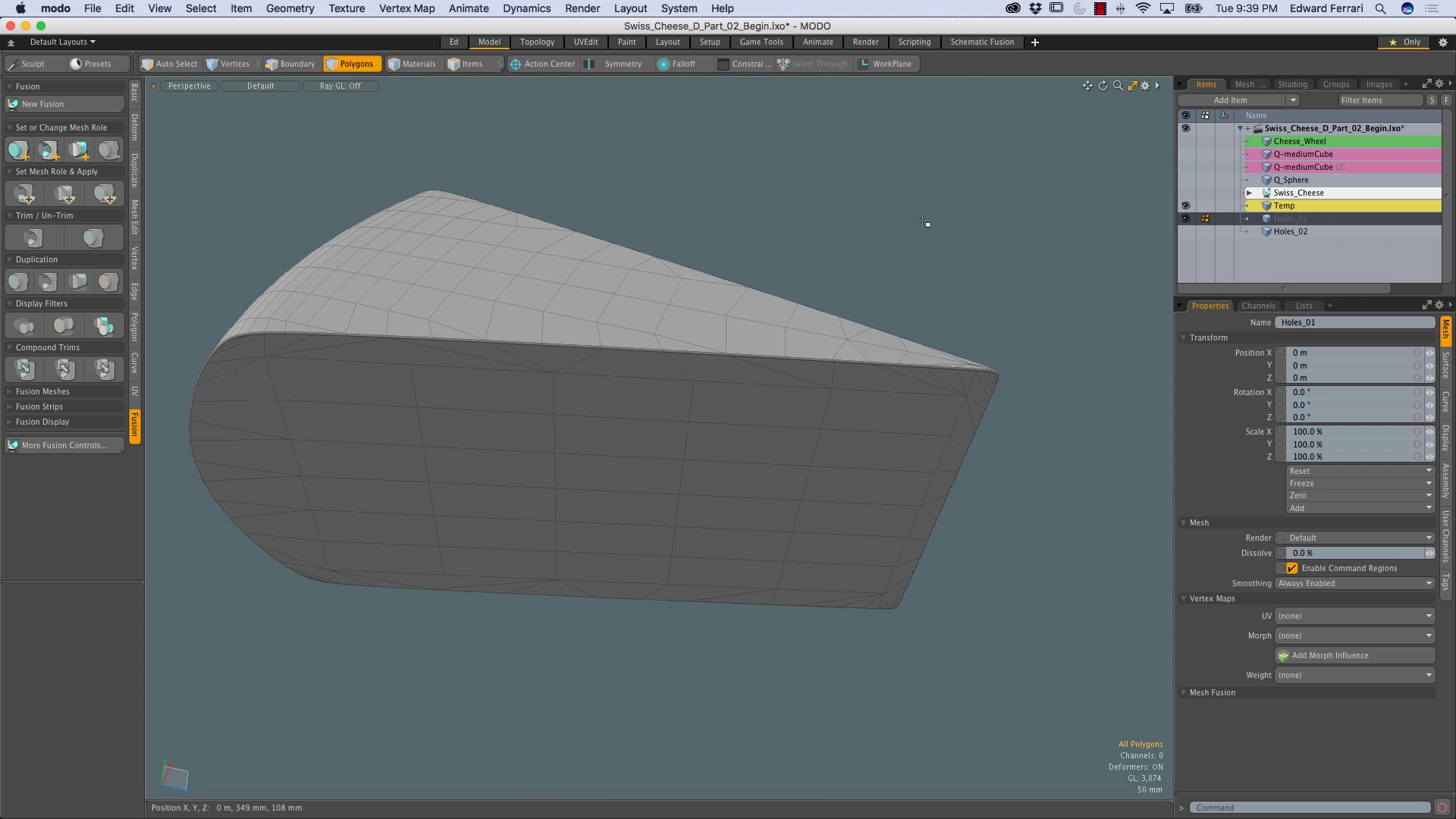
{"action": "key", "text": "u"}
{"action": "left_click", "coordinate": [910, 246]}
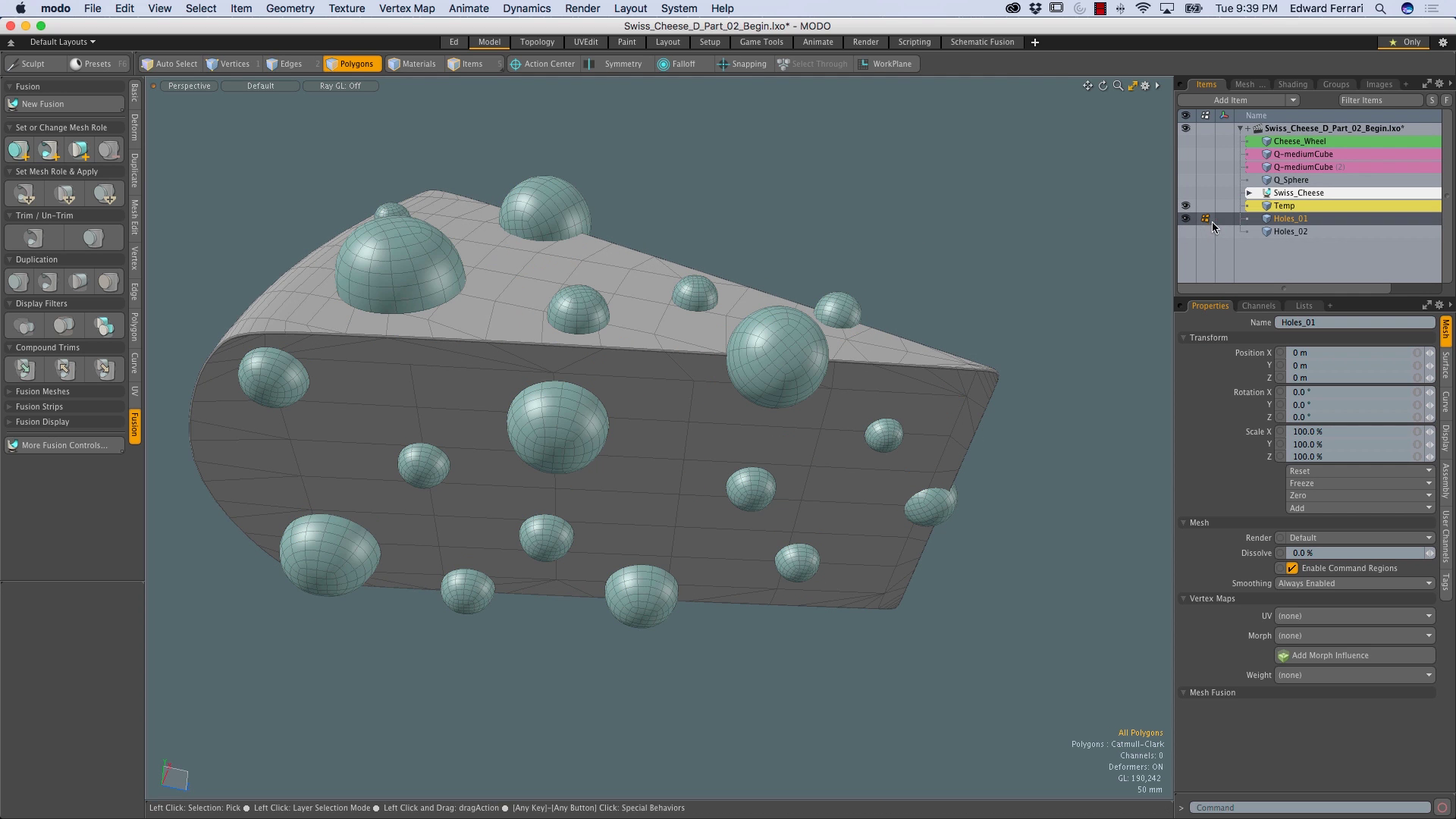
Show the Holes_02 mesh again and delete the Temp mesh
{"action": "left_click", "coordinate": [1185, 231]}
{"action": "left_click_drag", "start_coordinate": [1001, 276], "coordinate": [796, 238], "text": "alt"}
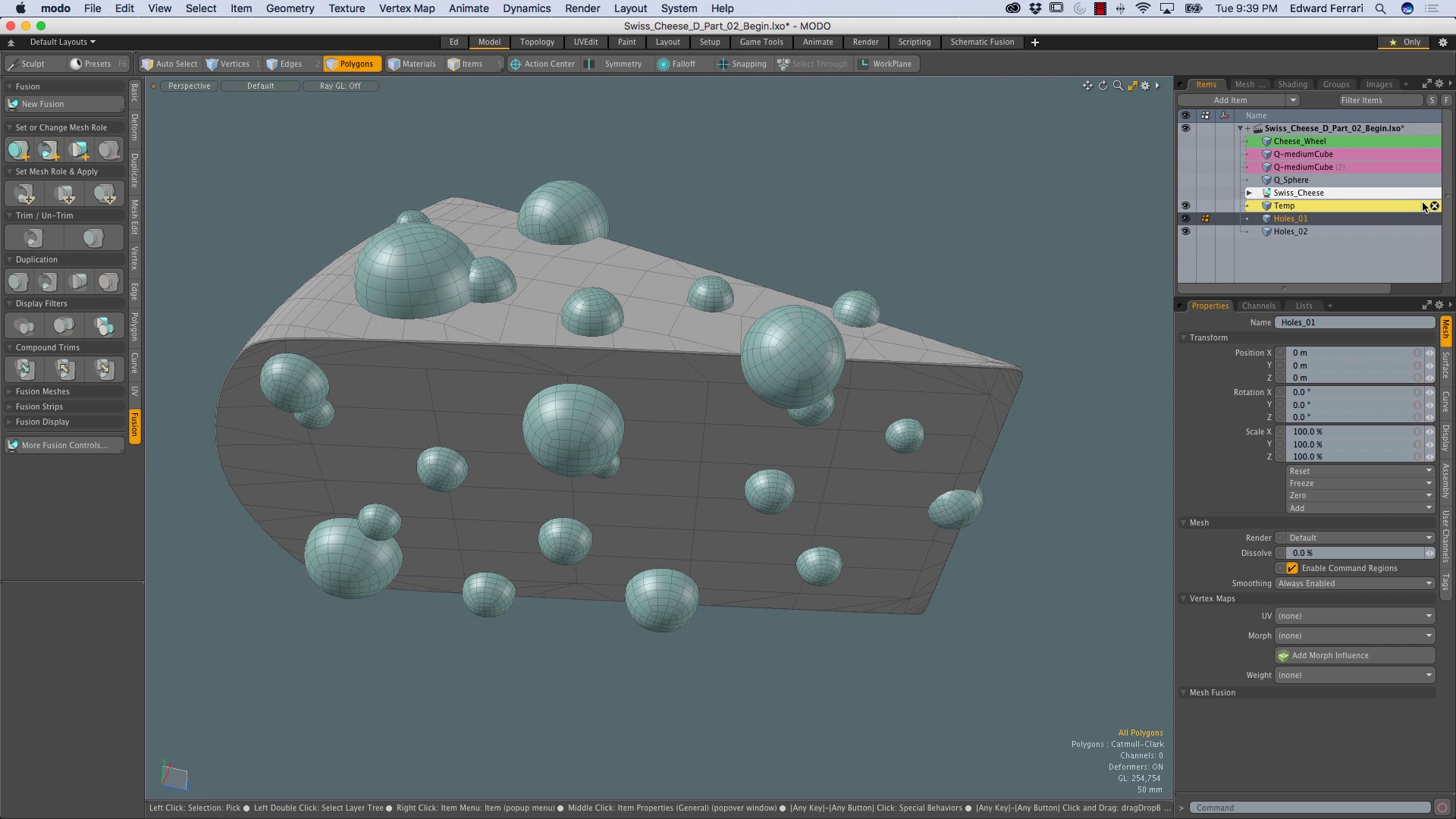
{"action": "left_click", "coordinate": [1435, 206]}
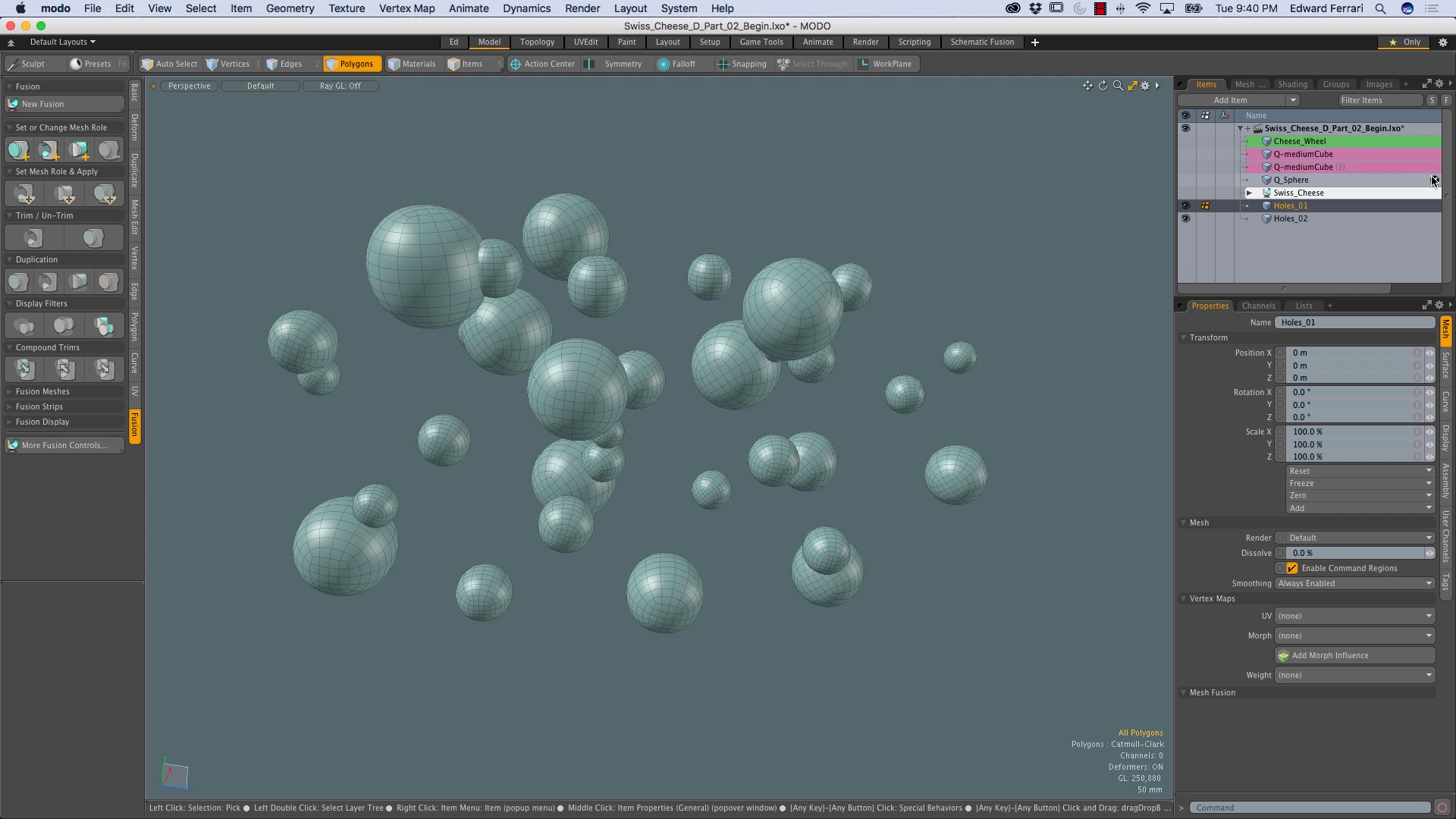
Delete the Q_Sphere item and reorder Holes_01 and Holes_02 above Swiss_Cheese in the item list
{"action": "left_click", "coordinate": [1435, 180]}
{"action": "left_click_drag", "start_coordinate": [941, 395], "coordinate": [984, 389], "text": "alt"}
{"action": "left_click", "coordinate": [1285, 205], "text": "shift"}
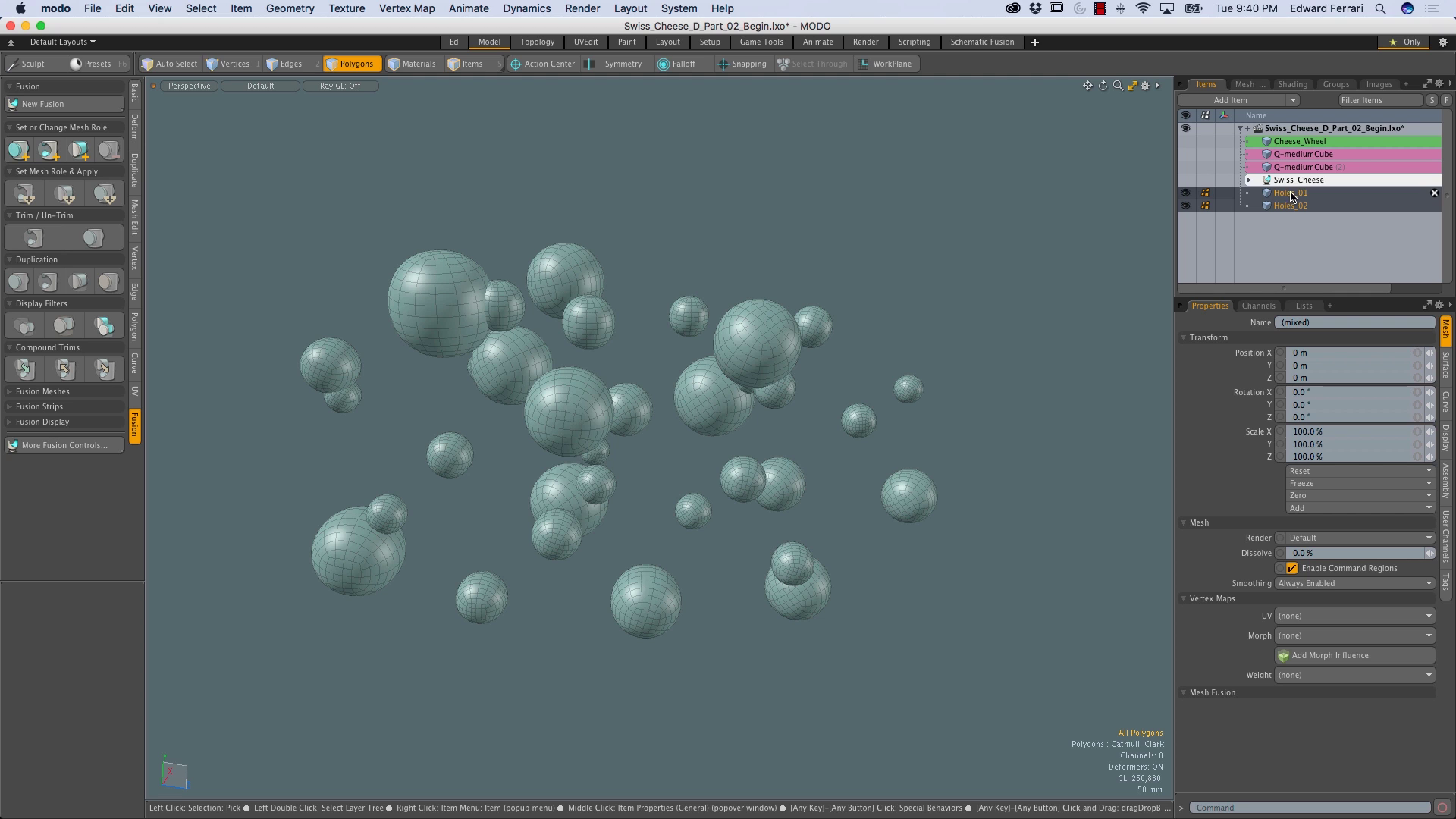
{"action": "left_click_drag", "start_coordinate": [1305, 176], "coordinate": [1305, 174]}
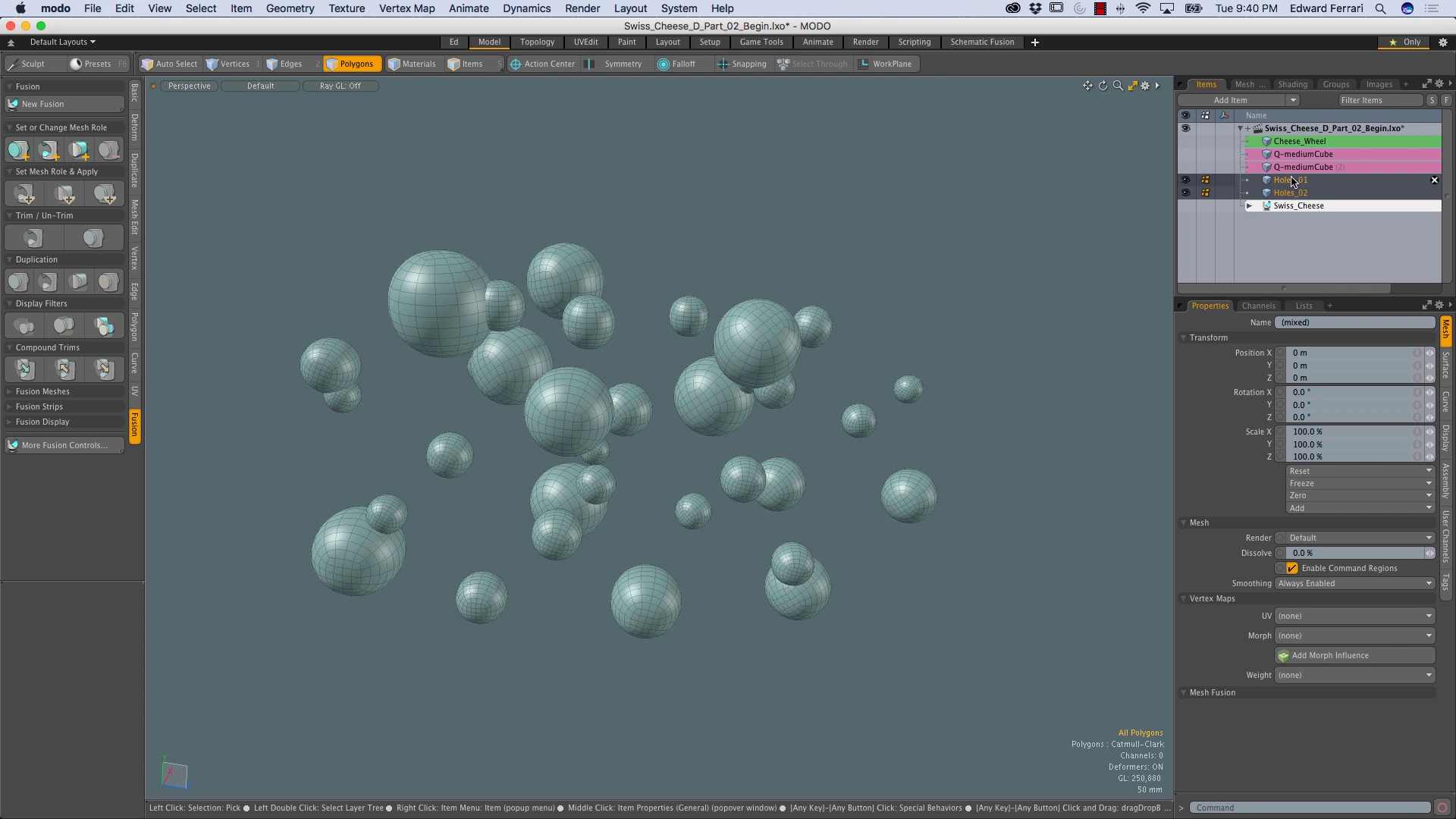
Show the Swiss_Cheese fusion and Cheese_Wheel, switch to item selection, and clear the current selection
{"action": "left_click", "coordinate": [1186, 205]}
{"action": "left_click", "coordinate": [1187, 141]}
{"action": "left_click_drag", "start_coordinate": [920, 305], "coordinate": [391, 293], "text": "alt"}
{"action": "key", "text": "5"}
{"action": "left_click", "coordinate": [569, 189]}
{"action": "left_click", "coordinate": [405, 276]}
{"action": "left_click", "coordinate": [379, 279]}
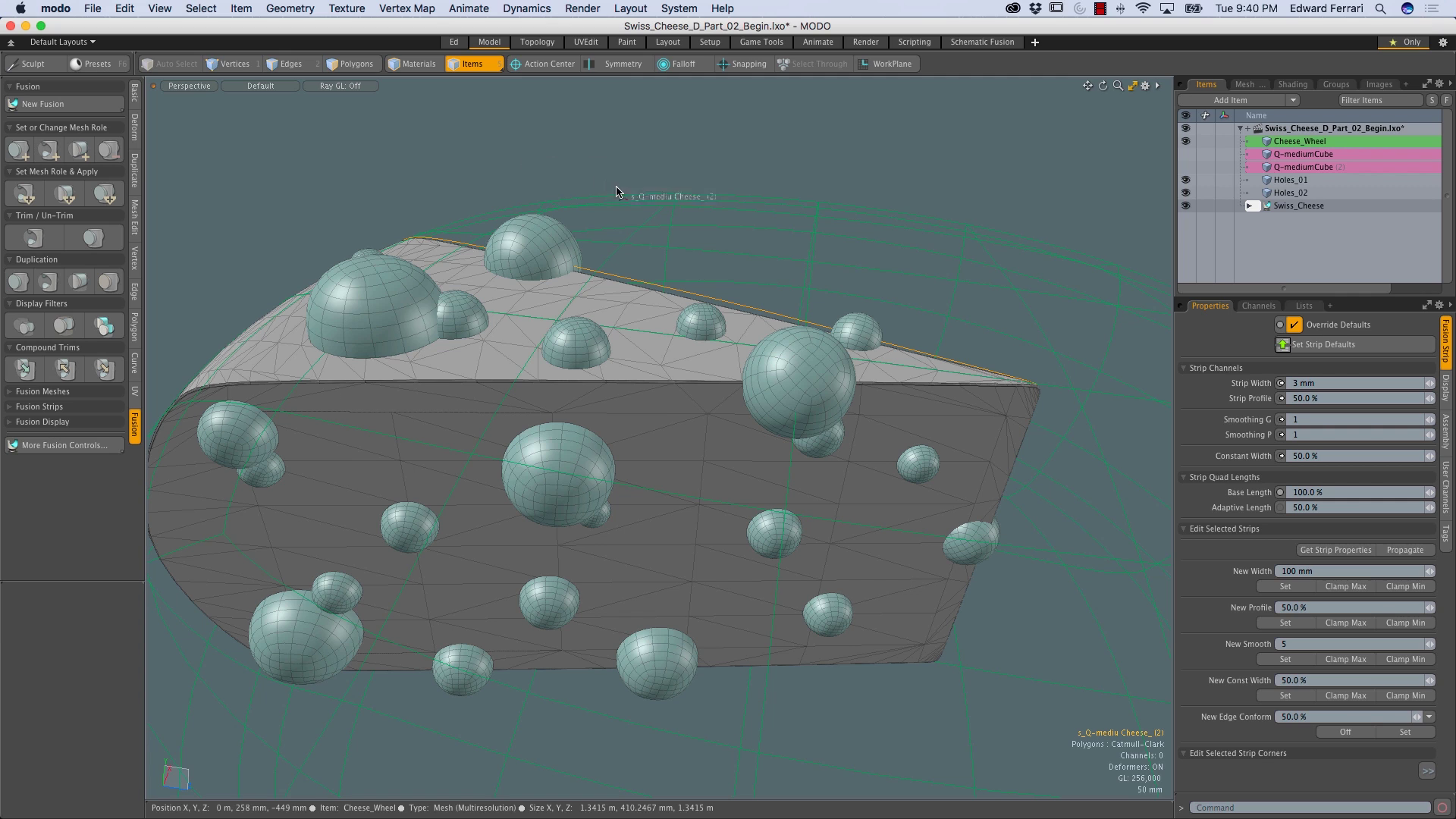
{"action": "left_click_drag", "start_coordinate": [644, 227], "coordinate": [644, 227]}
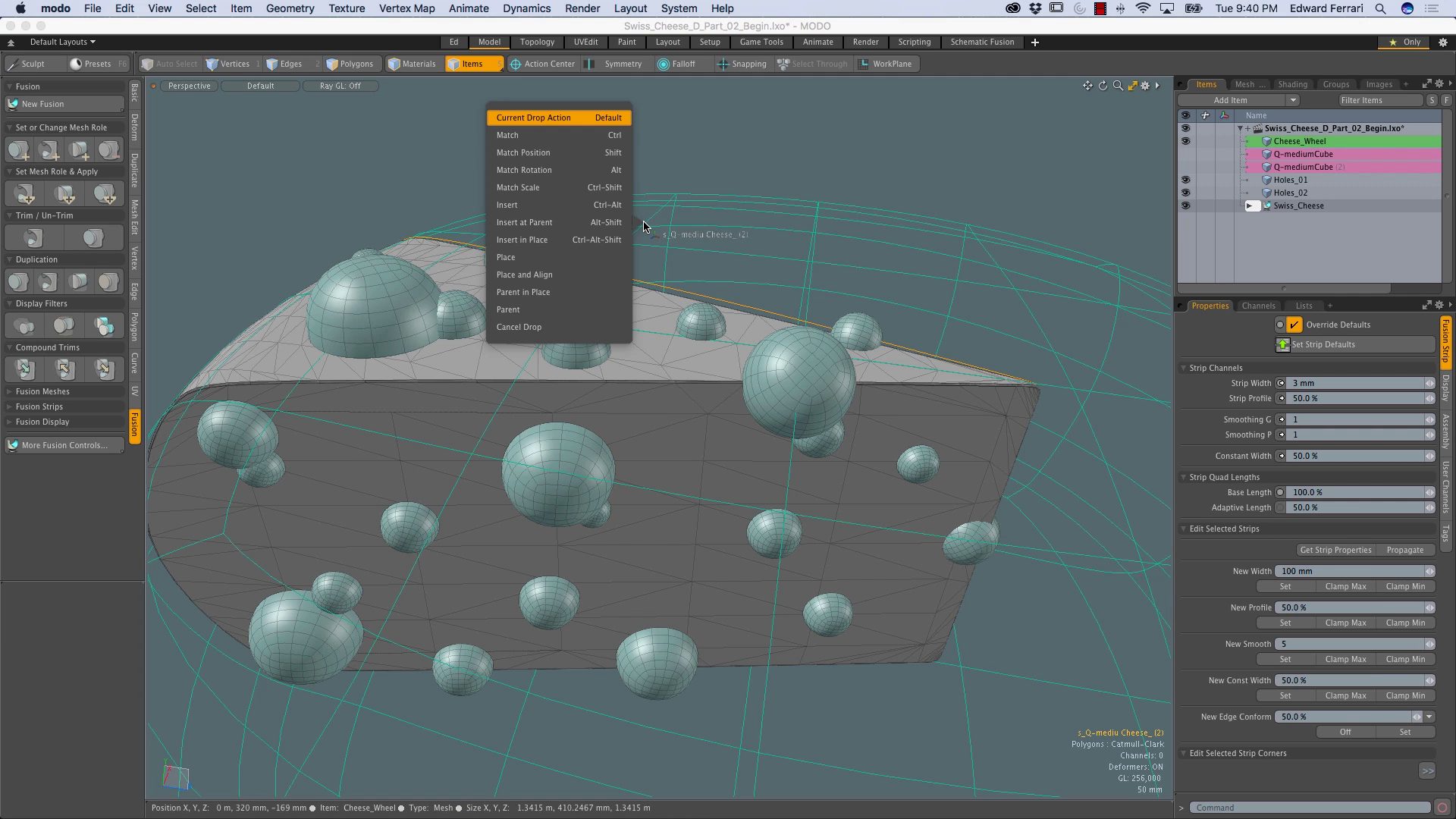
{"action": "left_click", "coordinate": [660, 215]}
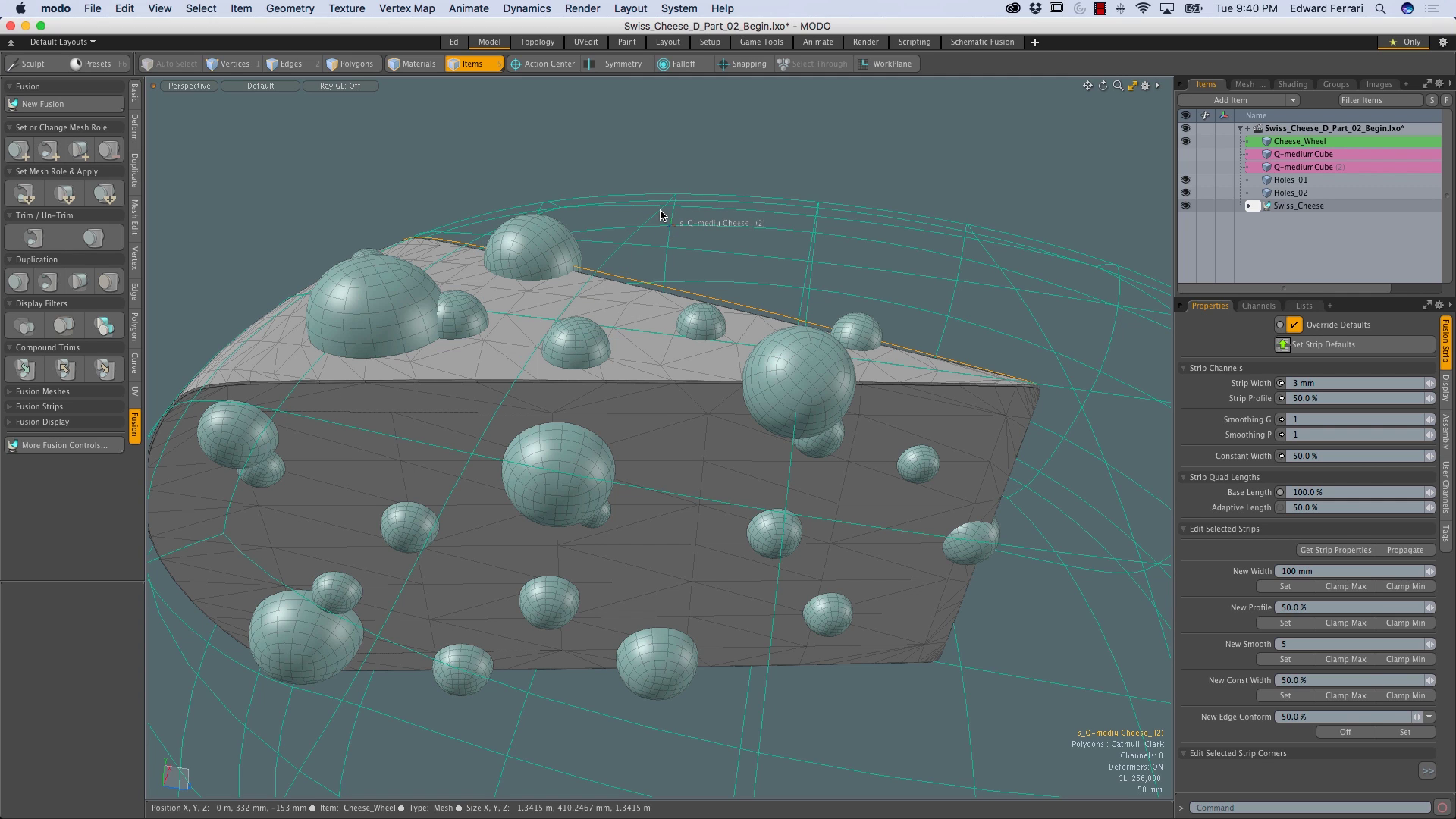
{"action": "right_click", "coordinate": [660, 215]}
{"action": "left_click", "coordinate": [660, 214]}
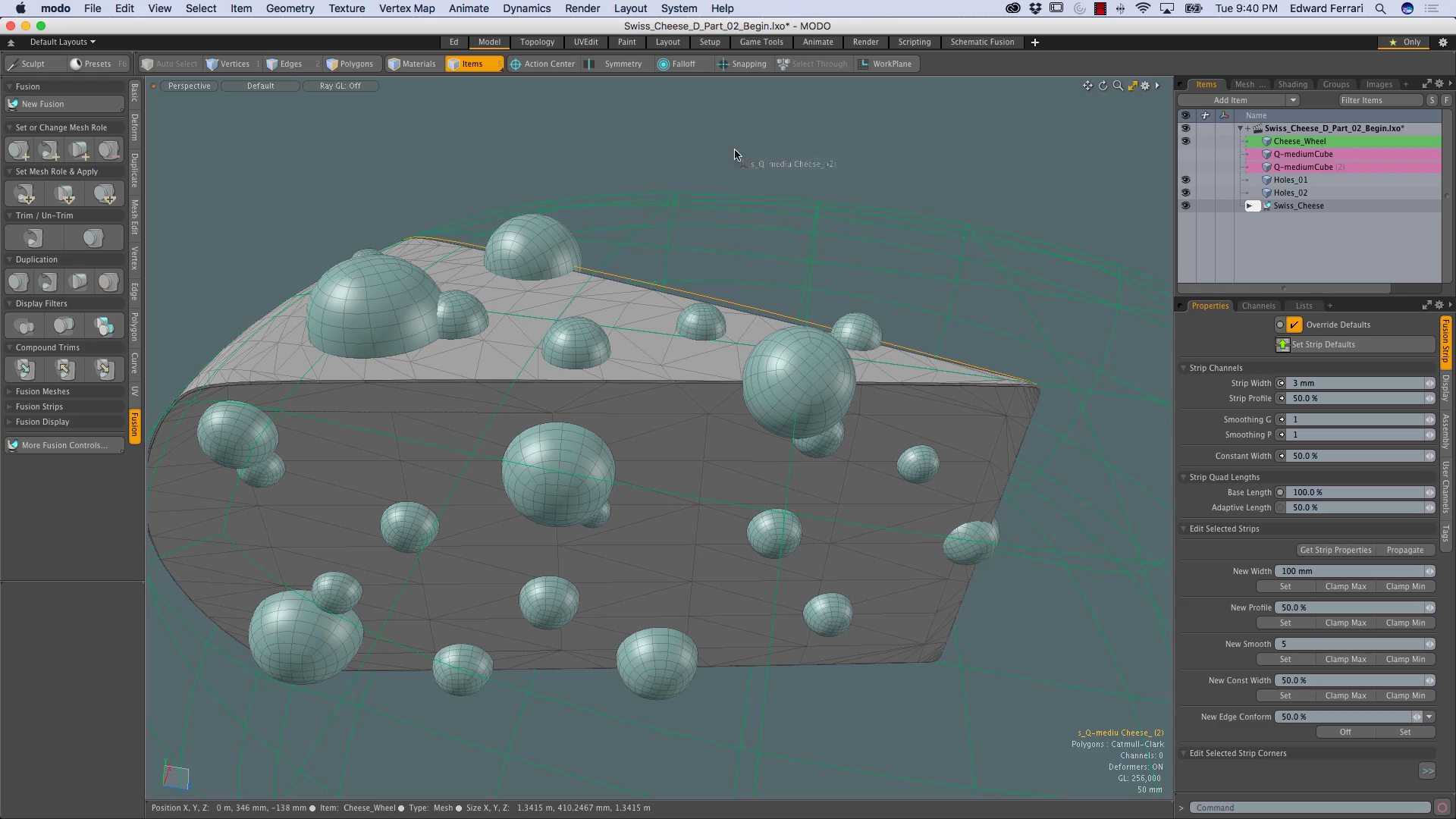
{"action": "left_click", "coordinate": [740, 151]}
Add Holes_01 to the fusion by dropping it on the Cheese_Wheel wireframe with Fusion: Apply Subtraction
{"action": "left_click_drag", "start_coordinate": [618, 292], "coordinate": [667, 191], "text": "alt"}
{"action": "right_click", "coordinate": [669, 195]}
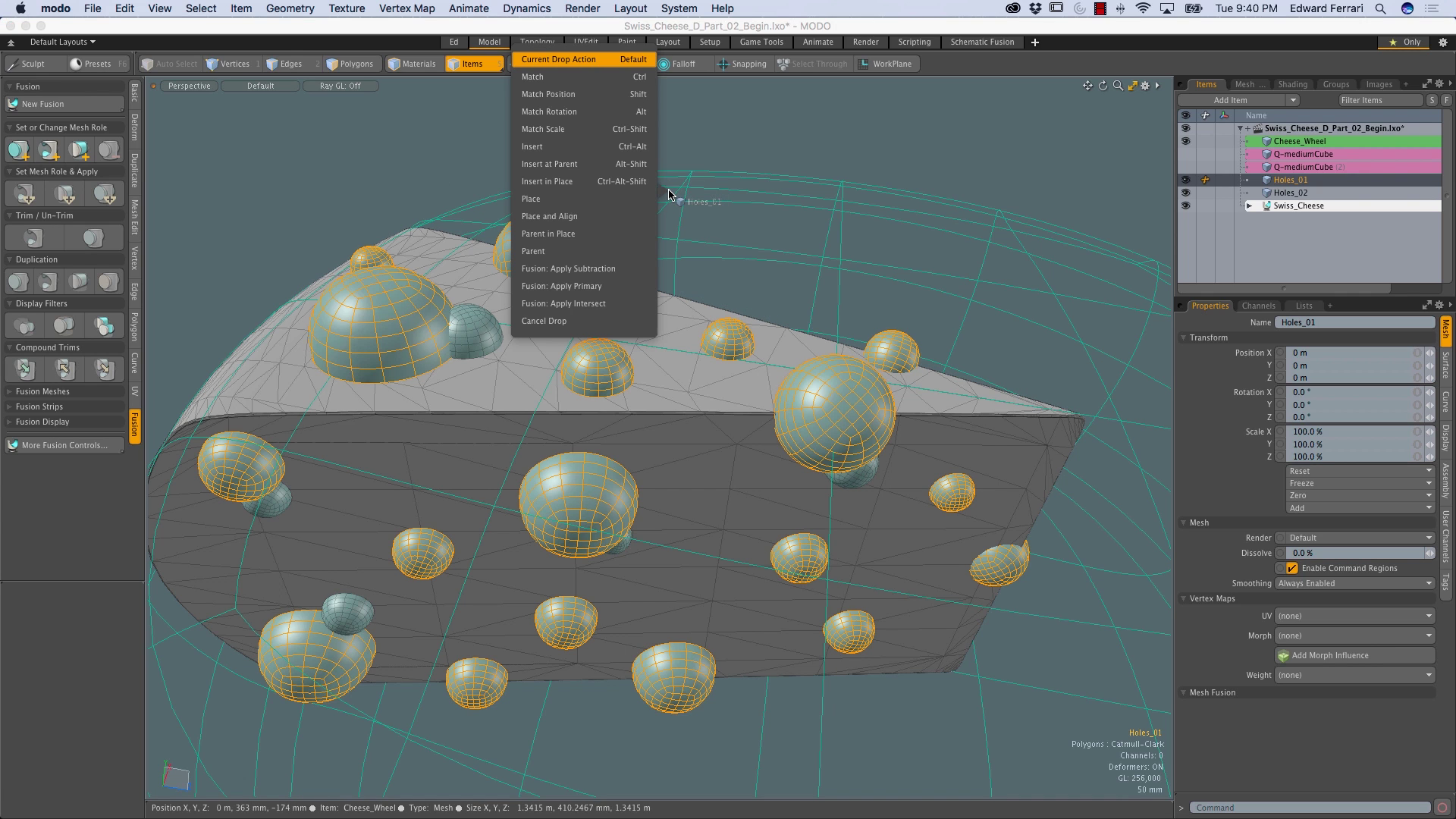
{"action": "left_click_drag", "start_coordinate": [669, 195], "coordinate": [574, 273]}
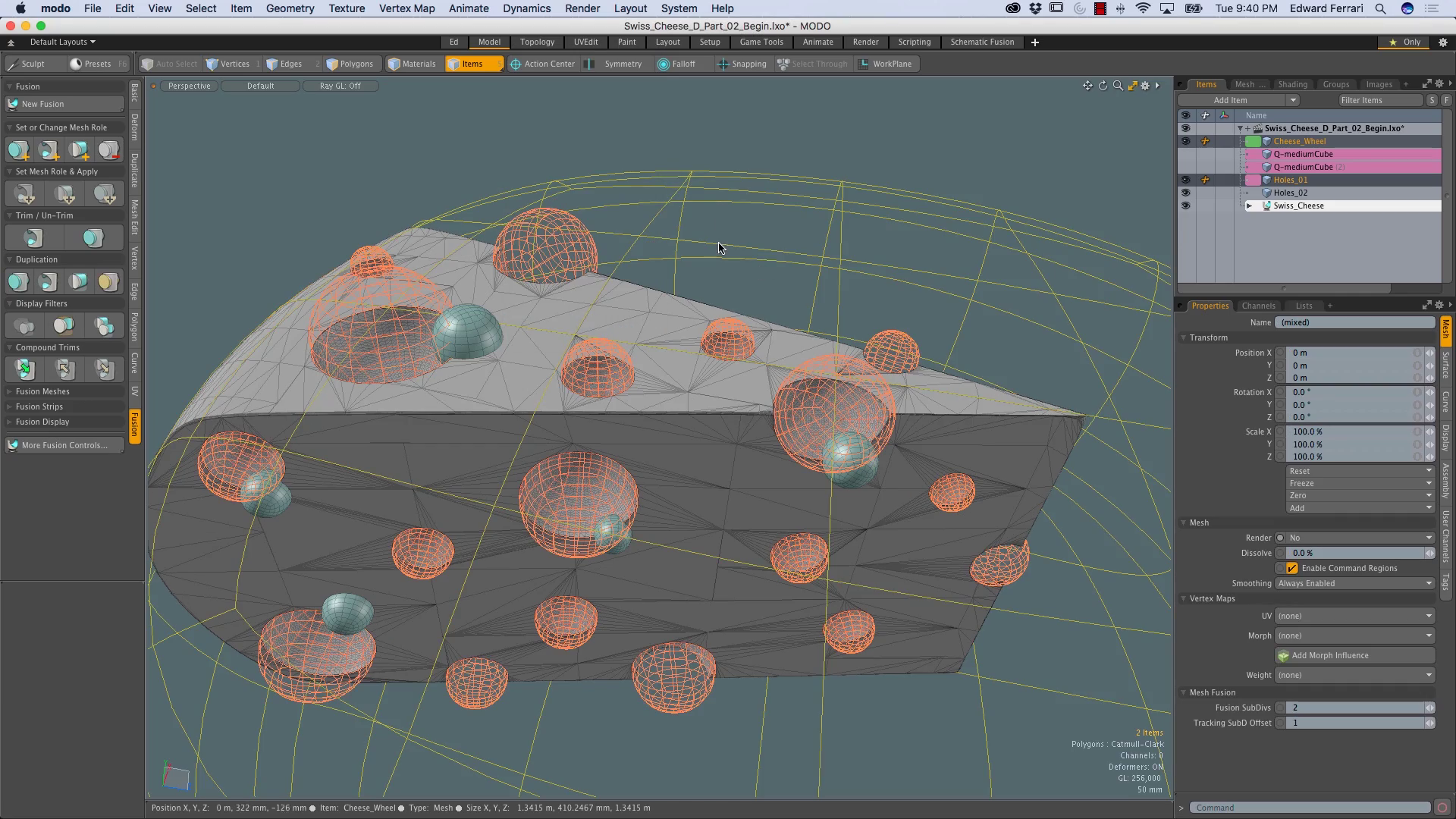
Select Holes_02 together with Cheese_Wheel and apply Holes_02 as a subtractive fusion mesh
{"action": "left_click_drag", "start_coordinate": [628, 425], "coordinate": [505, 367], "text": "alt"}
{"action": "scroll", "coordinate": [505, 366], "scroll_direction": "up", "scroll_amount": 3}
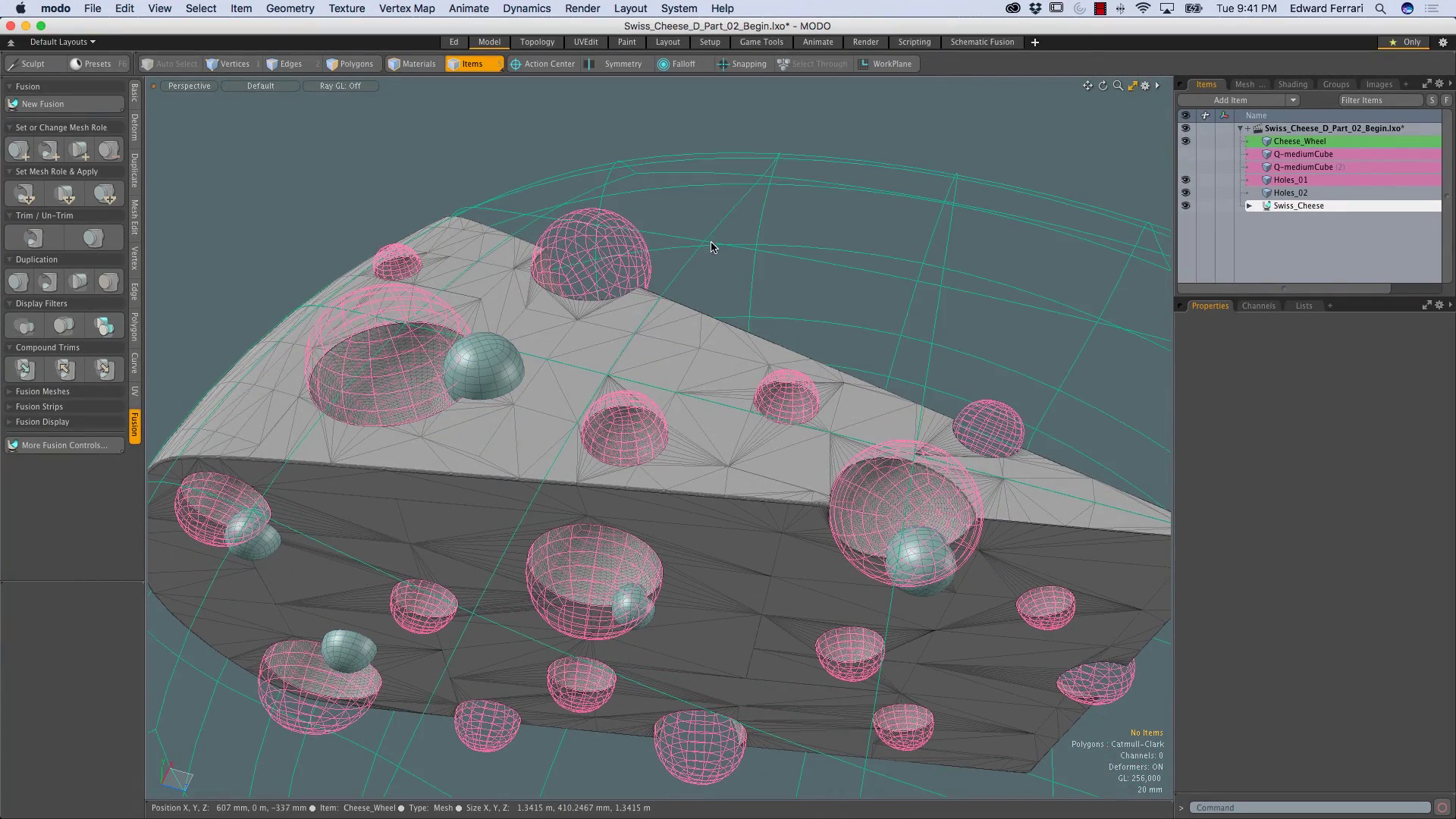
{"action": "left_click", "coordinate": [489, 353]}
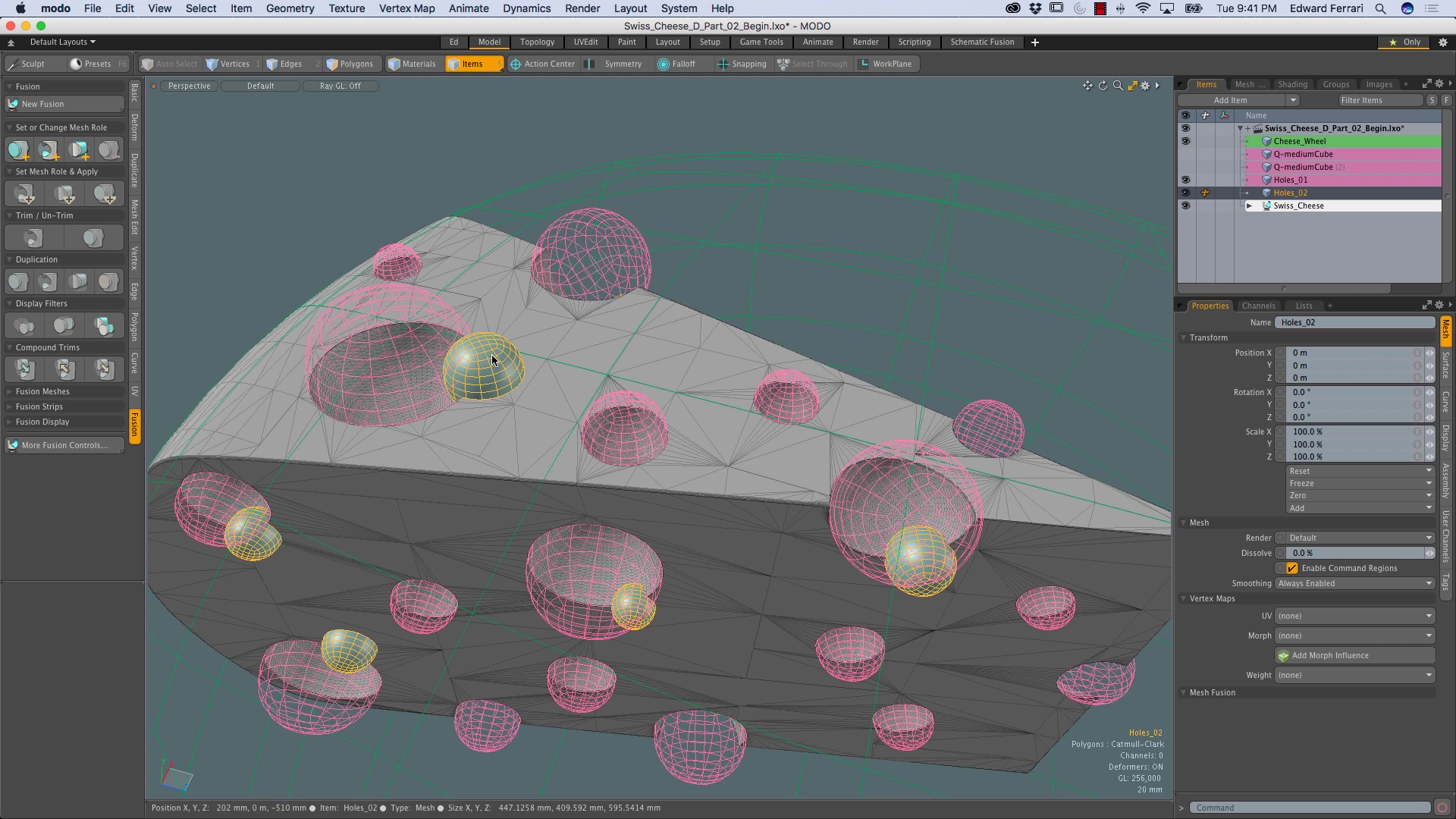
{"action": "left_click", "coordinate": [746, 184], "text": "shift"}
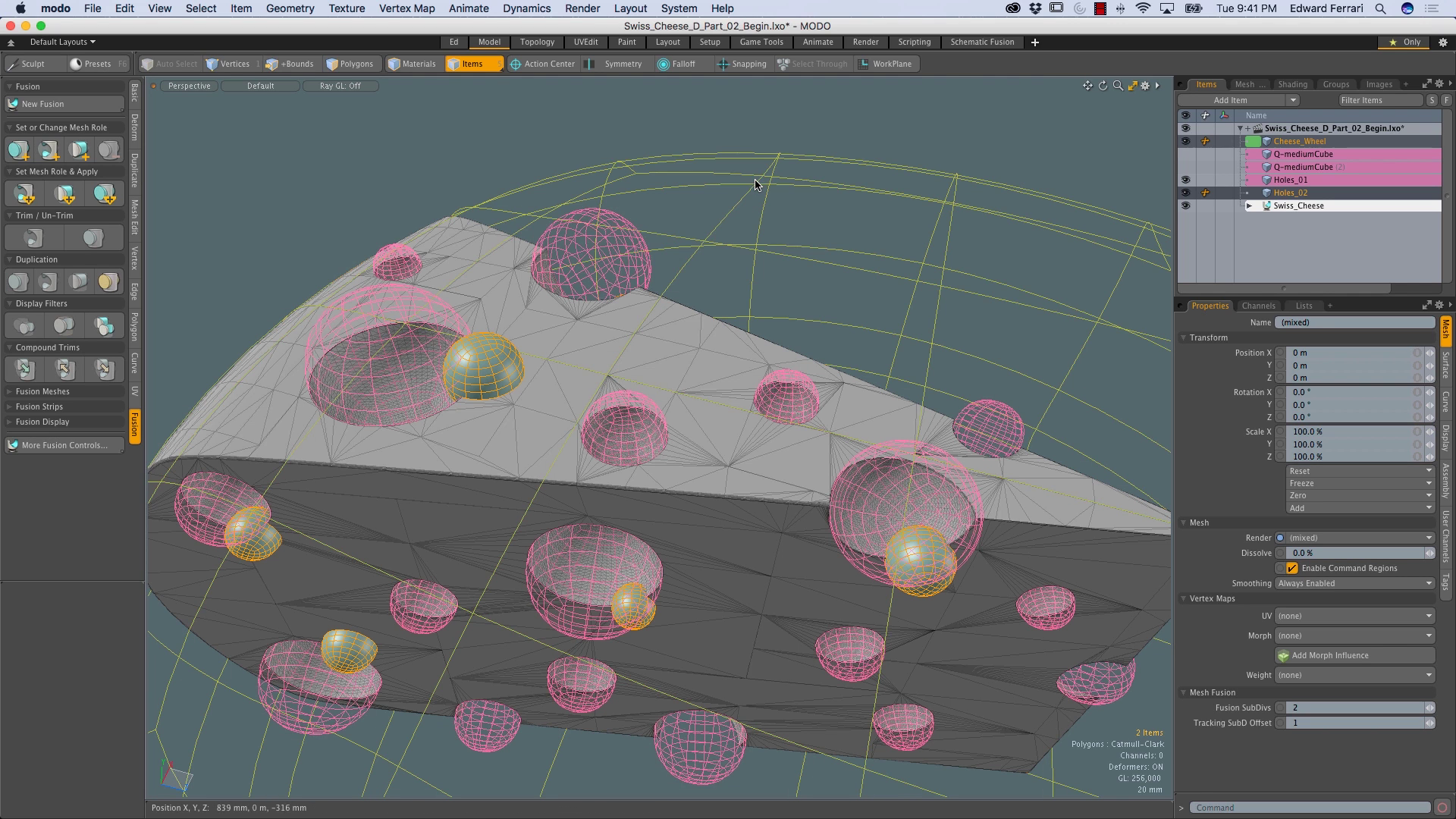
{"action": "left_click", "coordinate": [25, 195]}
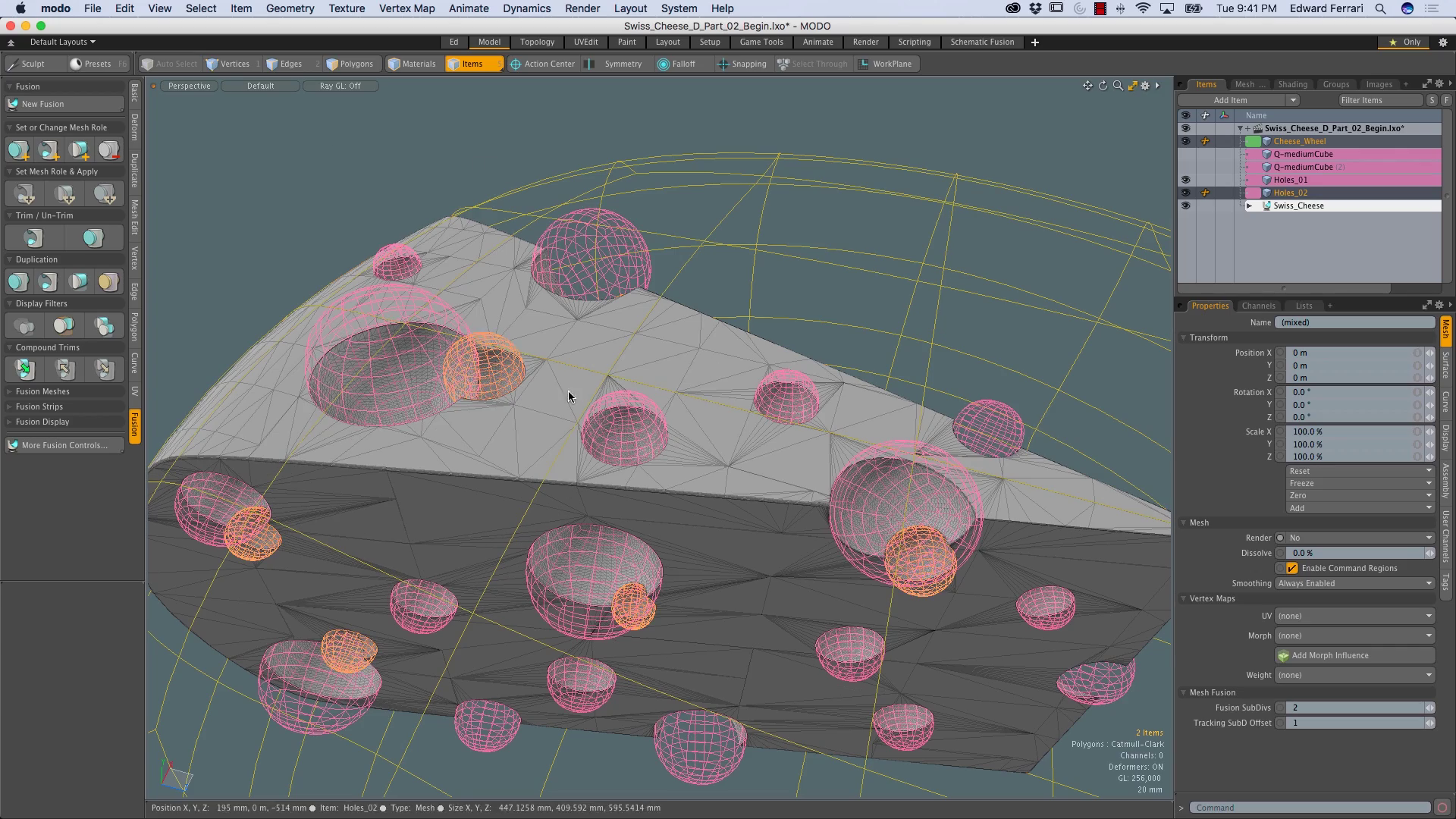
Clear the selection, hide the fusion source meshes with Toggle Source Visibility, and inspect the cut holes from several sides
{"action": "left_click_drag", "start_coordinate": [535, 385], "coordinate": [501, 235], "text": "alt"}
{"action": "left_click", "coordinate": [758, 250]}
{"action": "left_click_drag", "start_coordinate": [750, 410], "coordinate": [849, 413], "text": "alt"}
{"action": "left_click_drag", "start_coordinate": [1040, 263], "coordinate": [828, 326], "text": "alt"}
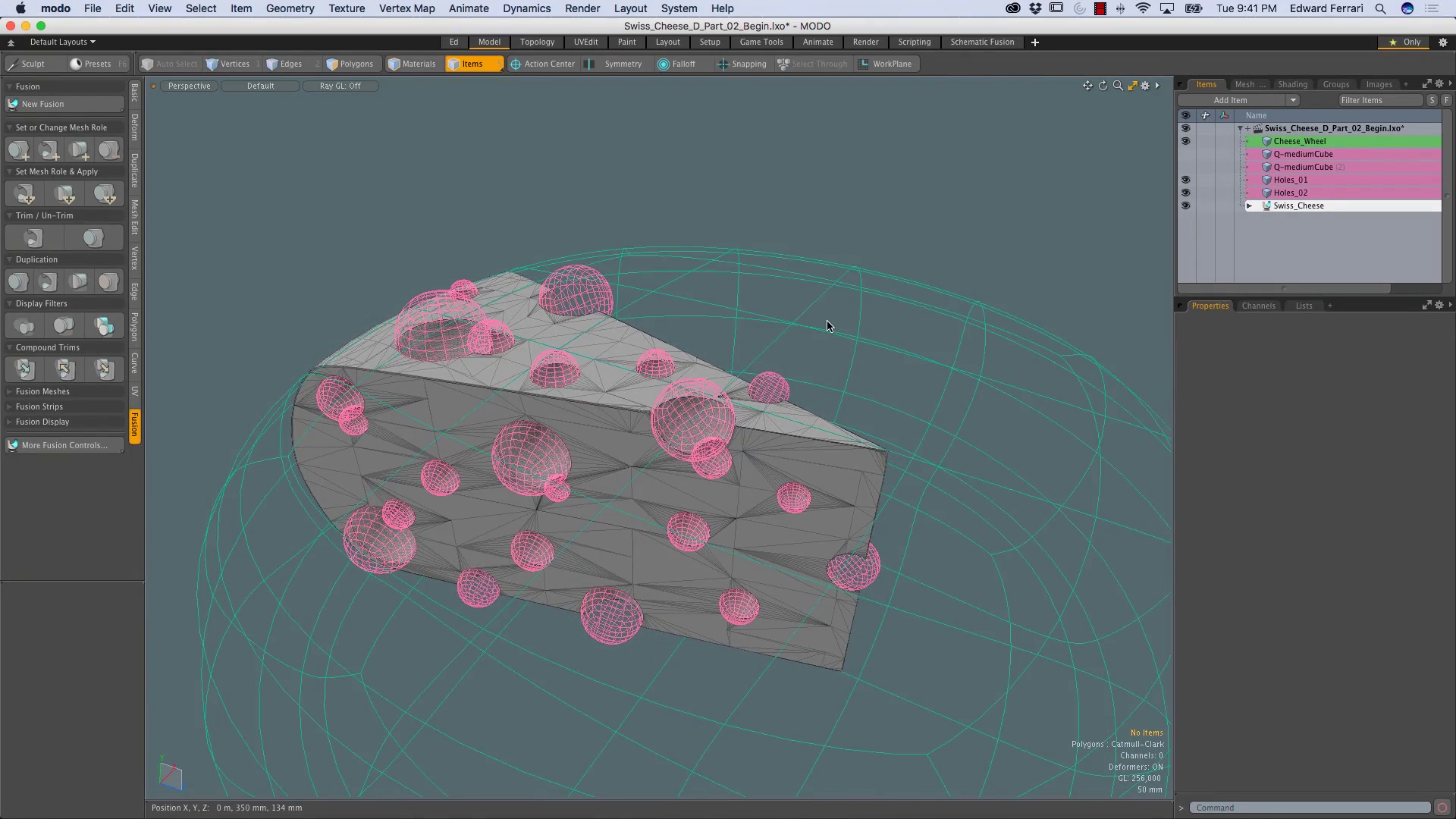
{"action": "key", "text": "ctrl+alt+space"}
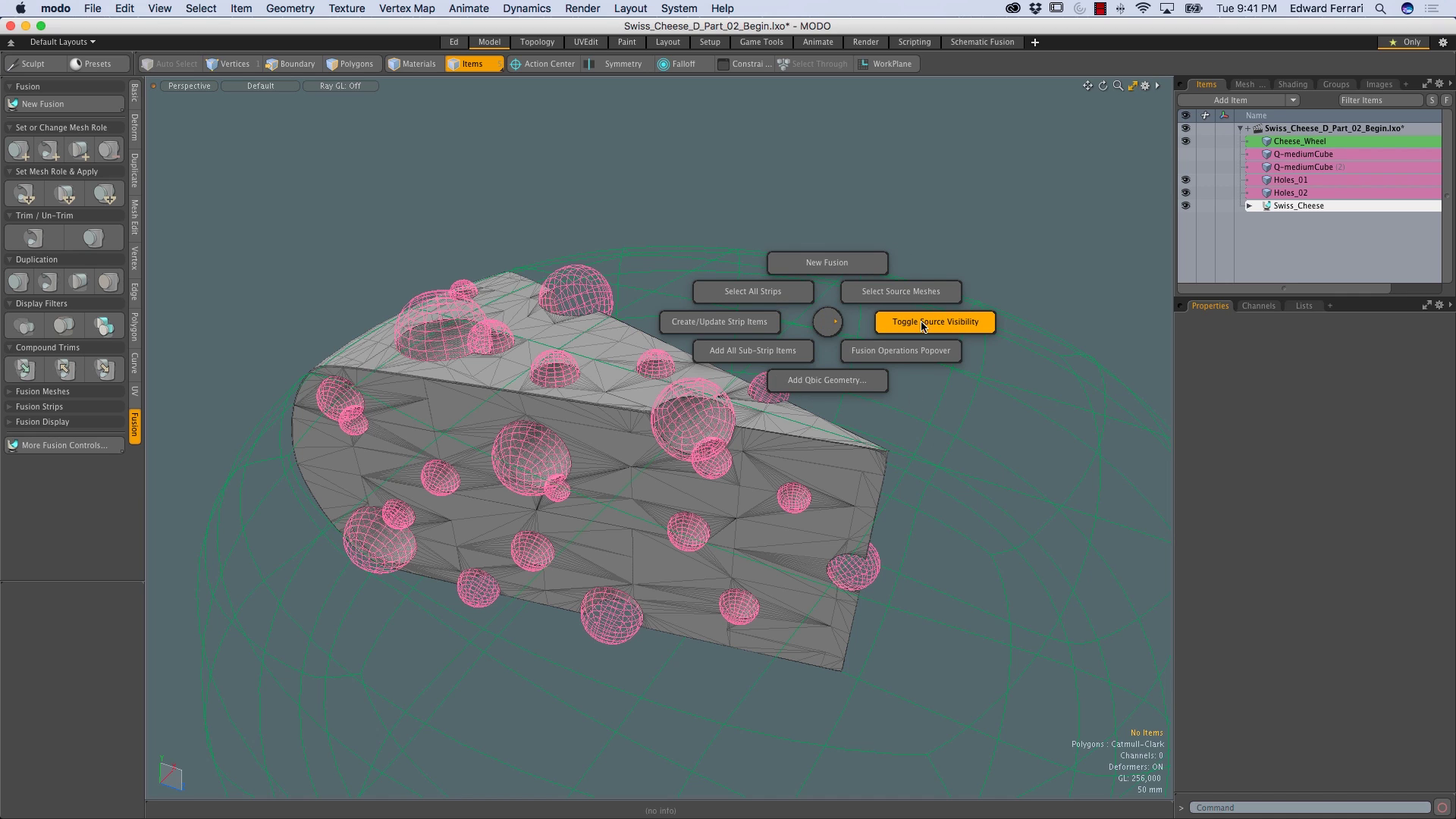
{"action": "left_click", "coordinate": [959, 323]}
{"action": "left_click_drag", "start_coordinate": [838, 417], "coordinate": [798, 413], "text": "alt"}
{"action": "left_click_drag", "start_coordinate": [354, 390], "coordinate": [447, 395], "text": "ctrl+alt"}
{"action": "mouse_move", "coordinate": [341, 311]}
{"action": "left_mouse_down", "text": "alt"}
{"action": "mouse_move", "coordinate": [446, 379]}
{"action": "mouse_move", "coordinate": [461, 306]}
{"action": "mouse_move", "coordinate": [364, 295]}
{"action": "left_mouse_up", "text": "alt"}
{"action": "left_click_drag", "start_coordinate": [576, 372], "coordinate": [626, 440], "text": "alt"}
{"action": "left_click_drag", "start_coordinate": [826, 292], "coordinate": [834, 306], "text": "alt"}
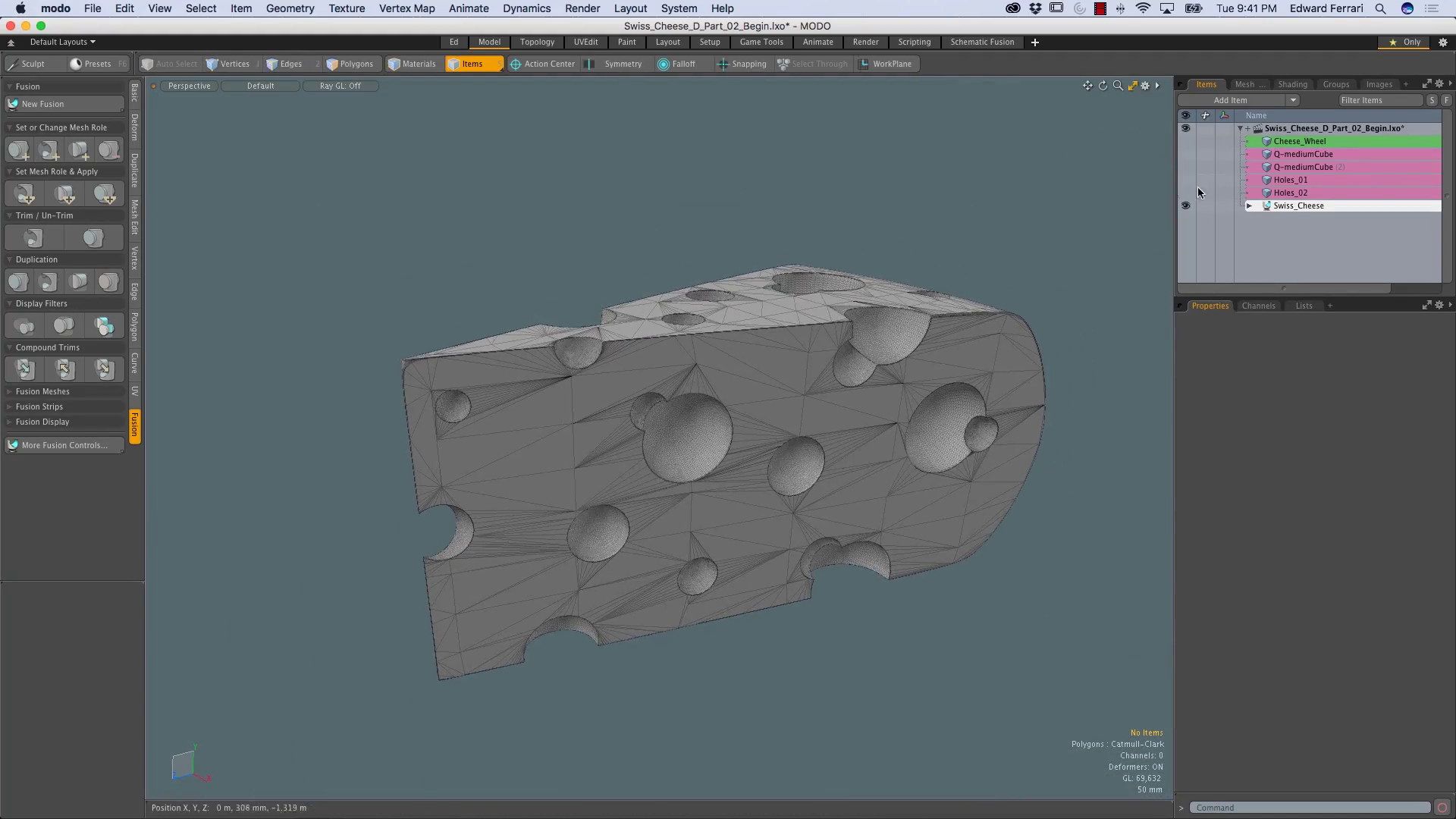
Update the strip items of the Swiss_Cheese fusion
{"action": "left_click", "coordinate": [1283, 207]}
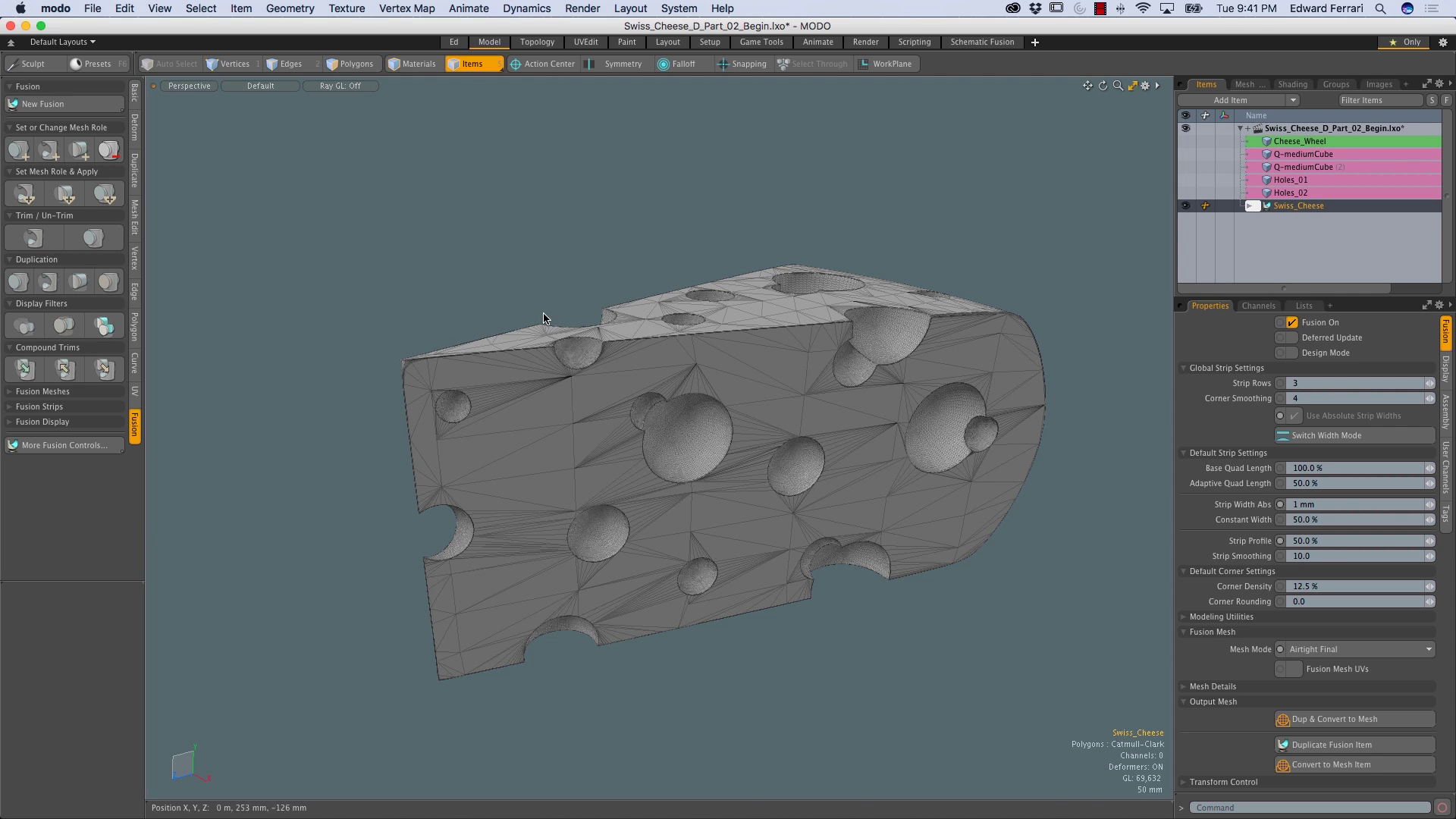
{"action": "left_click", "coordinate": [55, 410]}
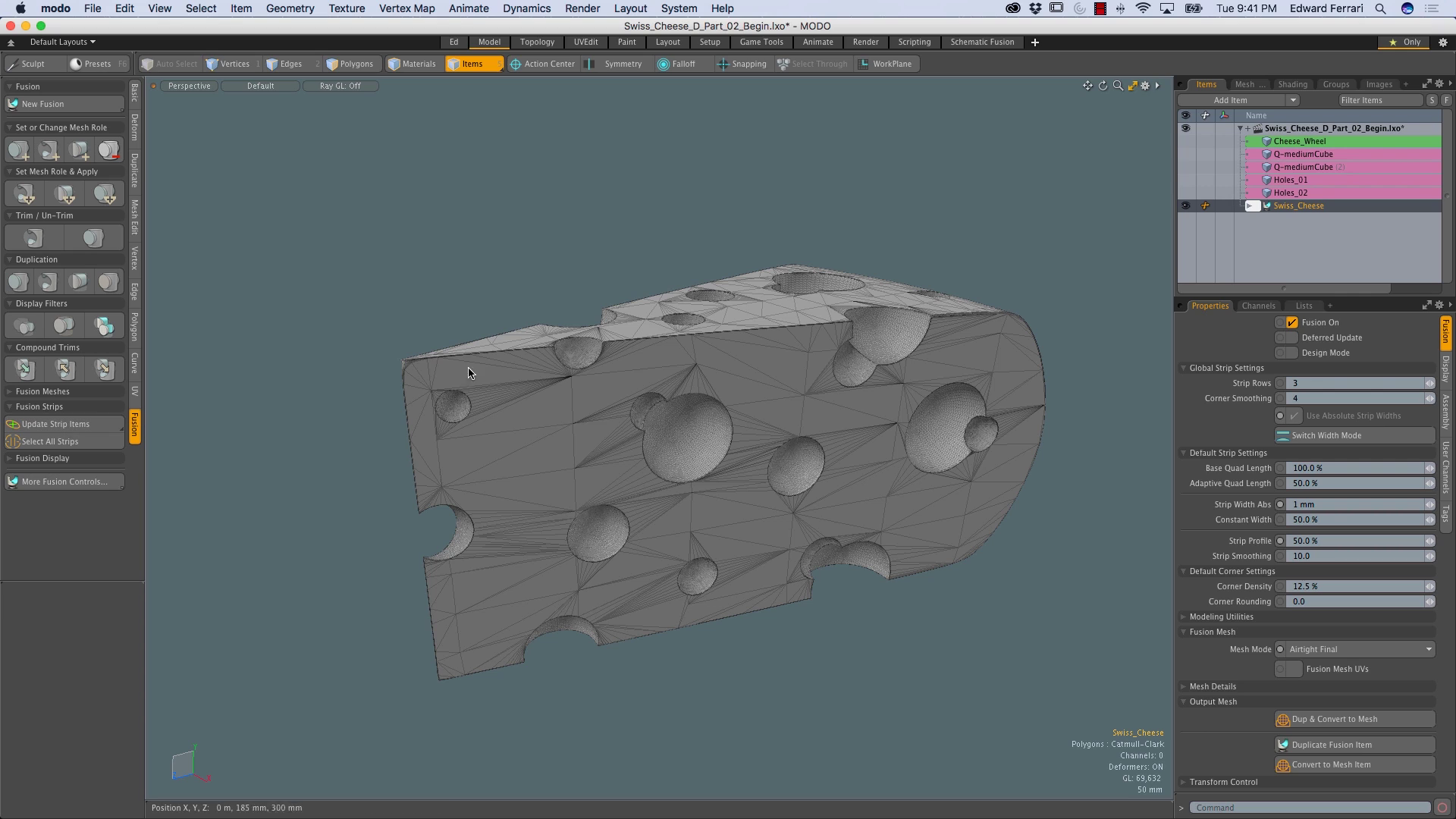
{"action": "left_click", "coordinate": [59, 427]}
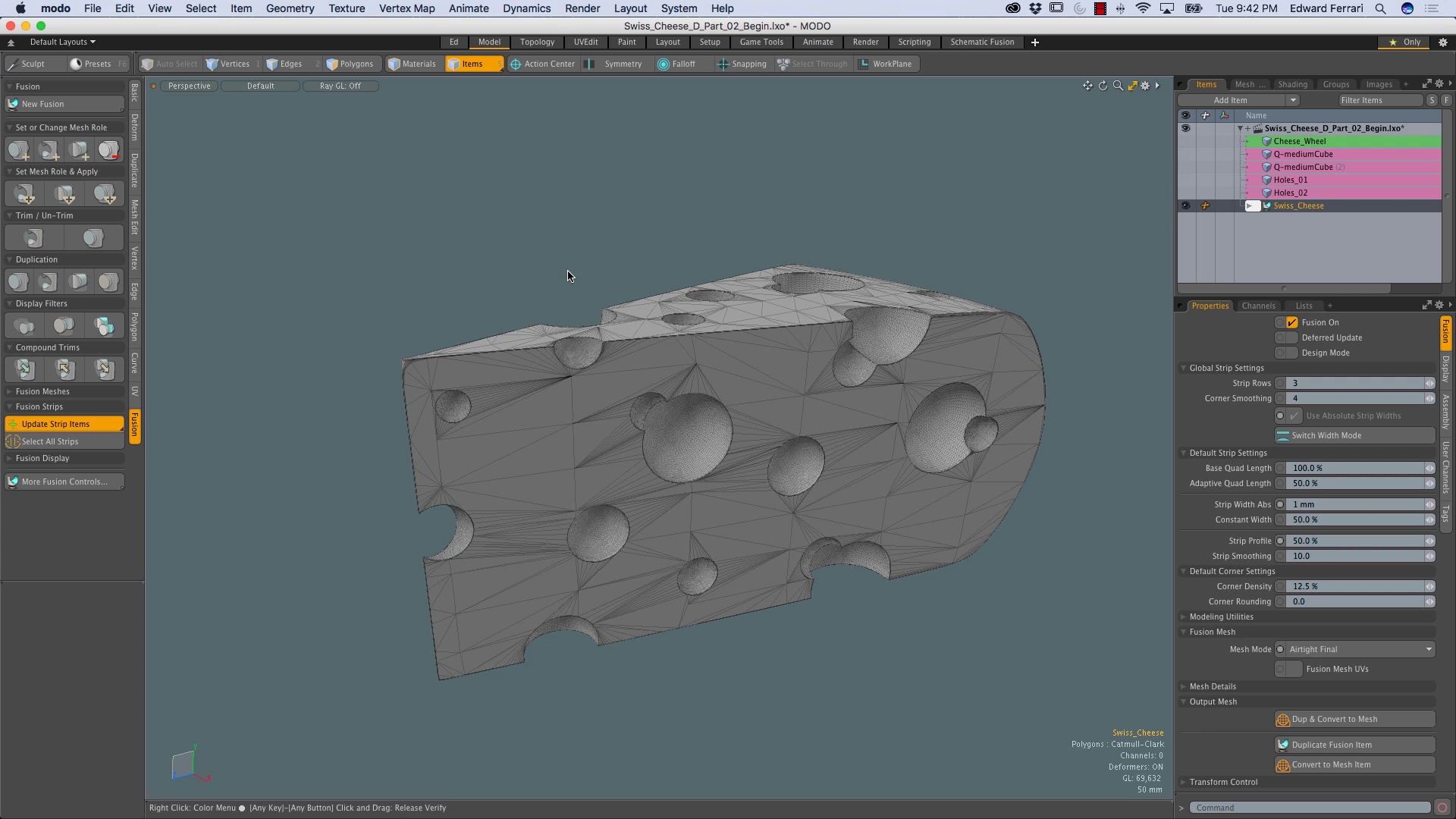
Pick a strip on the wedge's upper edge, open the Fusion Strips controls, and select all strips
{"action": "left_click", "coordinate": [637, 311]}
{"action": "left_click_drag", "start_coordinate": [648, 339], "coordinate": [662, 380], "text": "alt"}
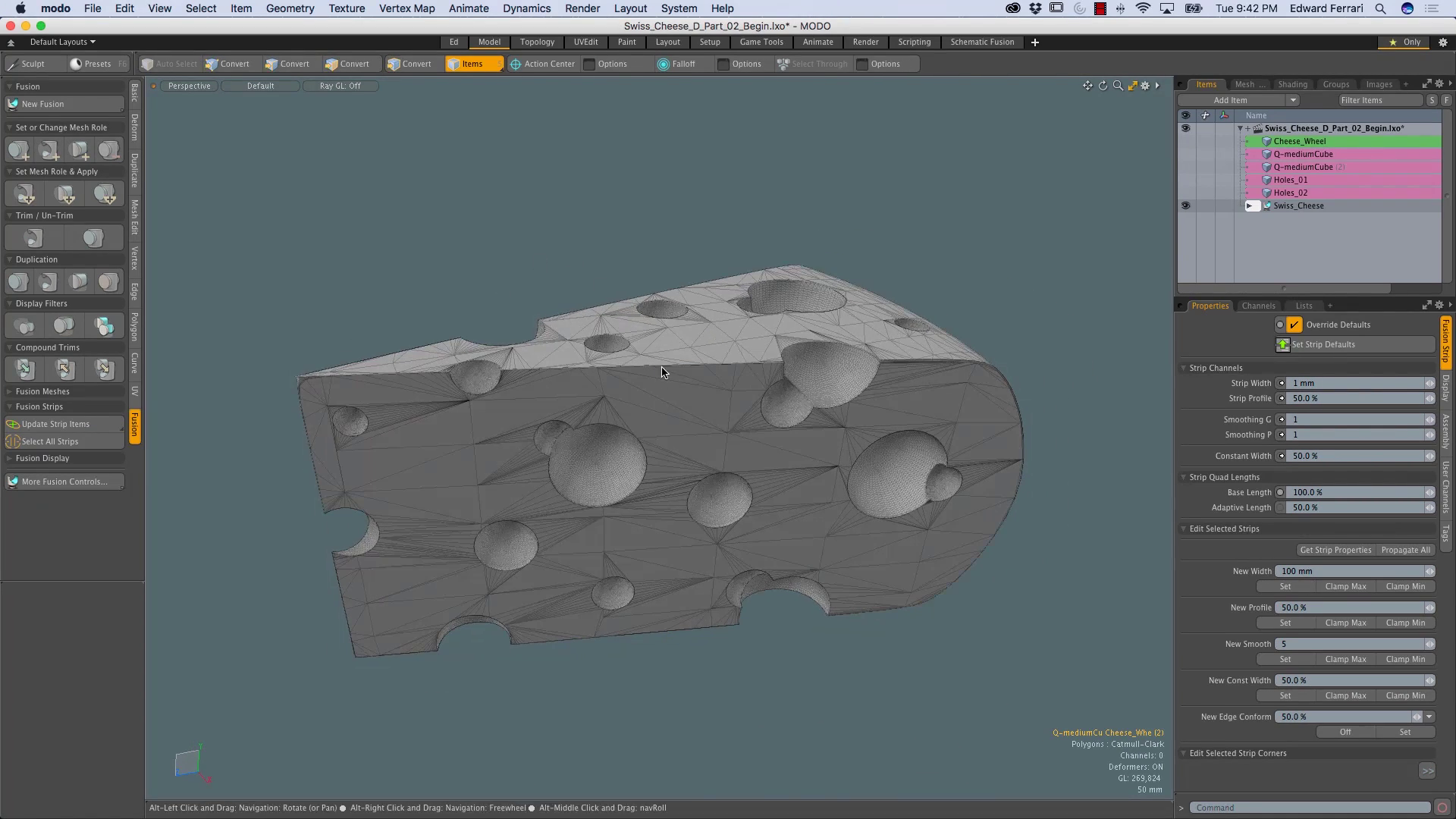
{"action": "left_click", "coordinate": [666, 369]}
{"action": "key", "text": "ctrl+f"}
{"action": "left_click_drag", "start_coordinate": [681, 195], "coordinate": [266, 142]}
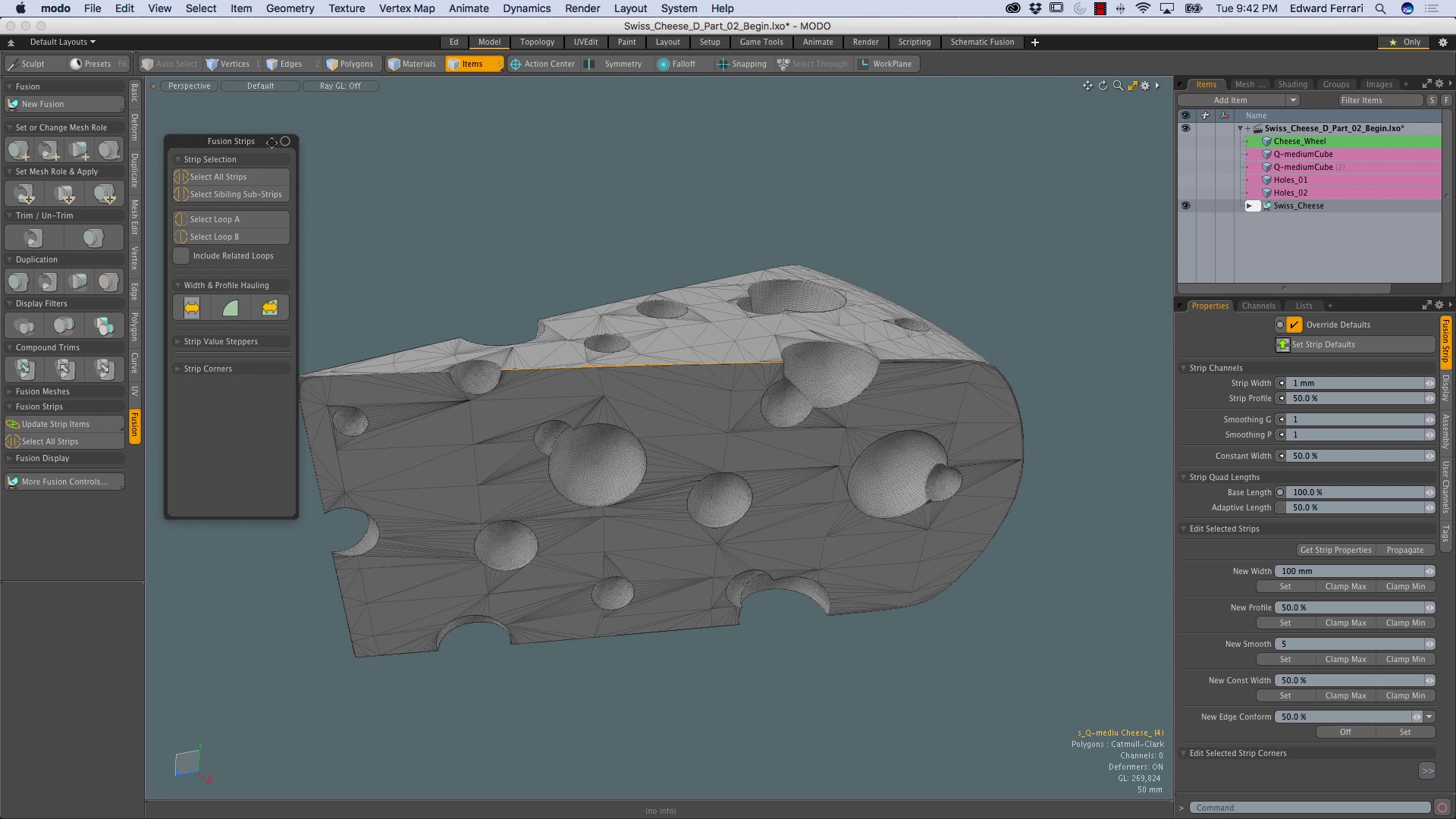
{"action": "left_click", "coordinate": [226, 176]}
Set the strip width of all selected strips to 3 mm
{"action": "left_click_drag", "start_coordinate": [622, 401], "coordinate": [766, 427], "text": "alt"}
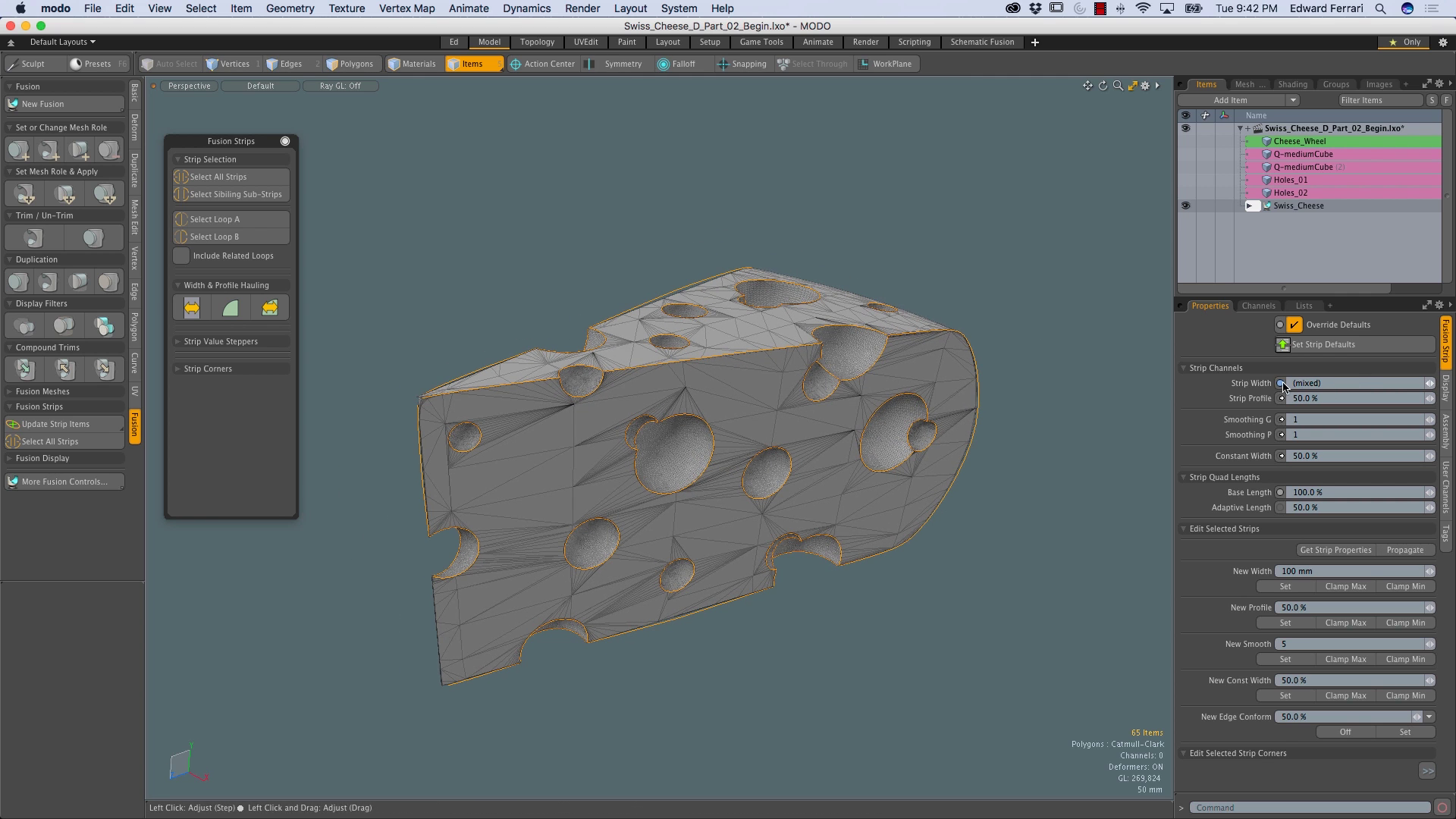
{"action": "left_click", "coordinate": [1321, 381]}
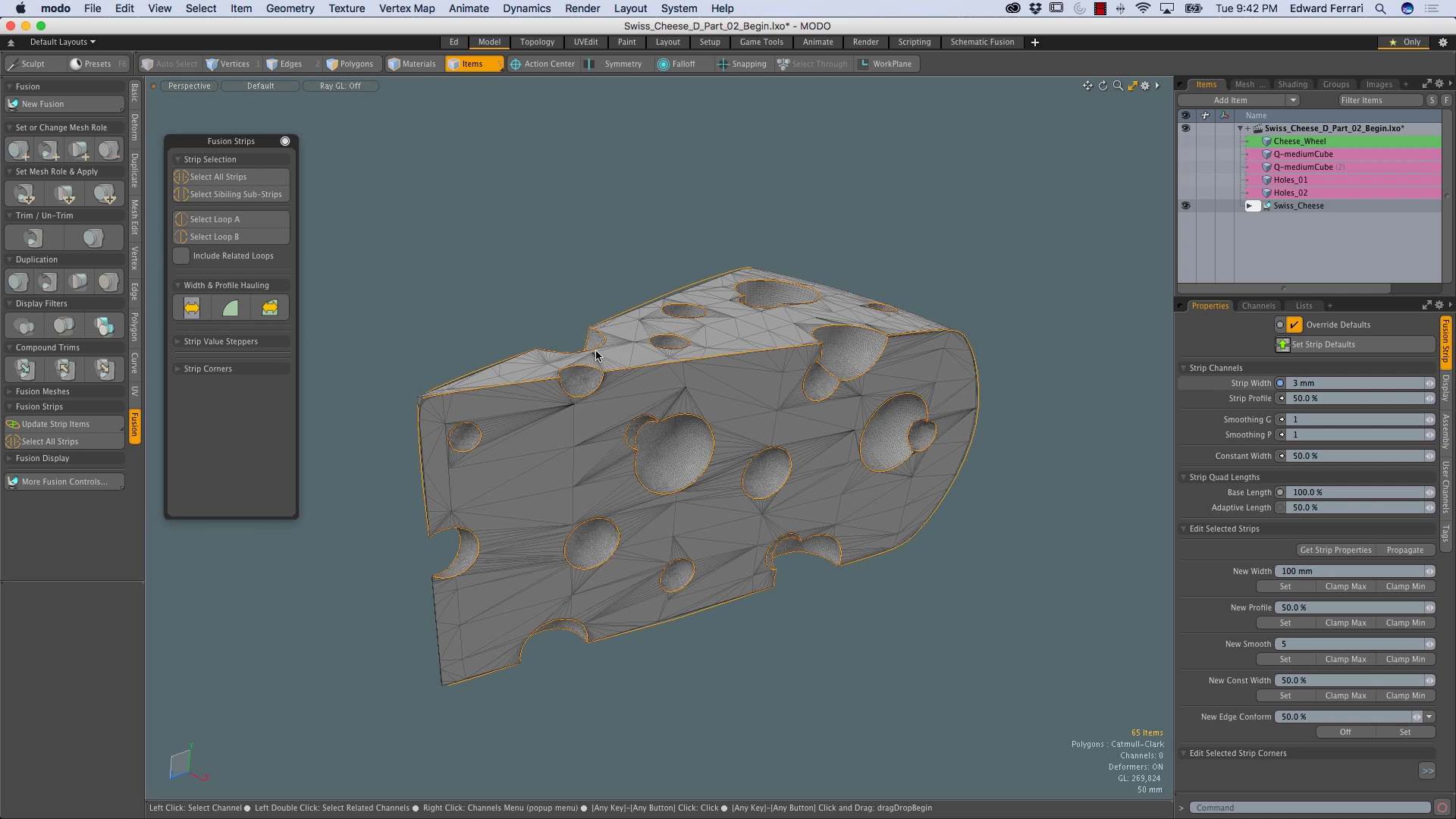
{"action": "key", "text": "space"}
Apply the second strip corner preset with density adjusted to 5.0 % to all strips, close the strip controls, and deselect everything
{"action": "left_click_drag", "start_coordinate": [490, 380], "coordinate": [681, 540], "text": "alt"}
{"action": "left_click_drag", "start_coordinate": [825, 474], "coordinate": [775, 405], "text": "ctrl+alt"}
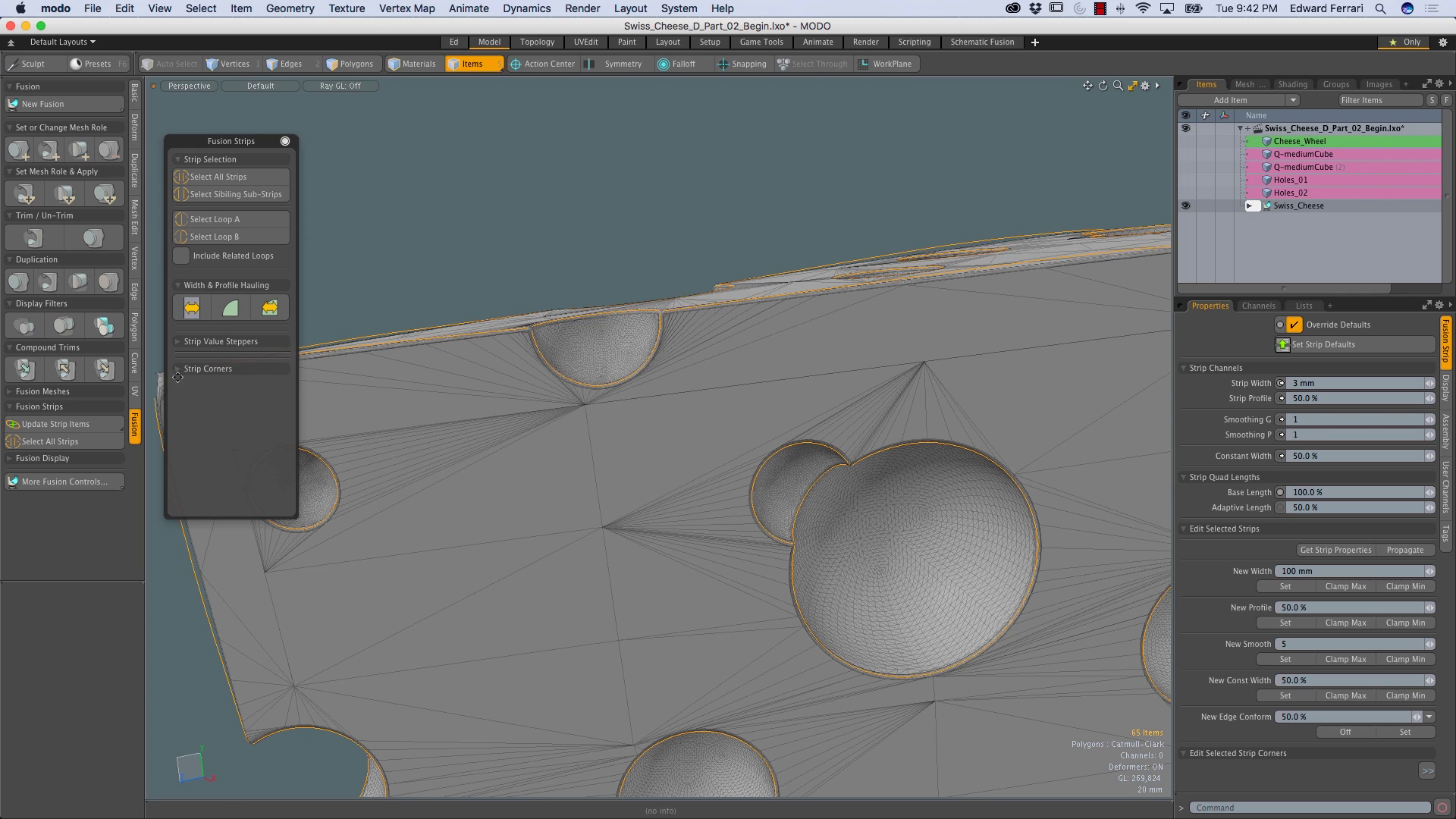
{"action": "left_click", "coordinate": [204, 370]}
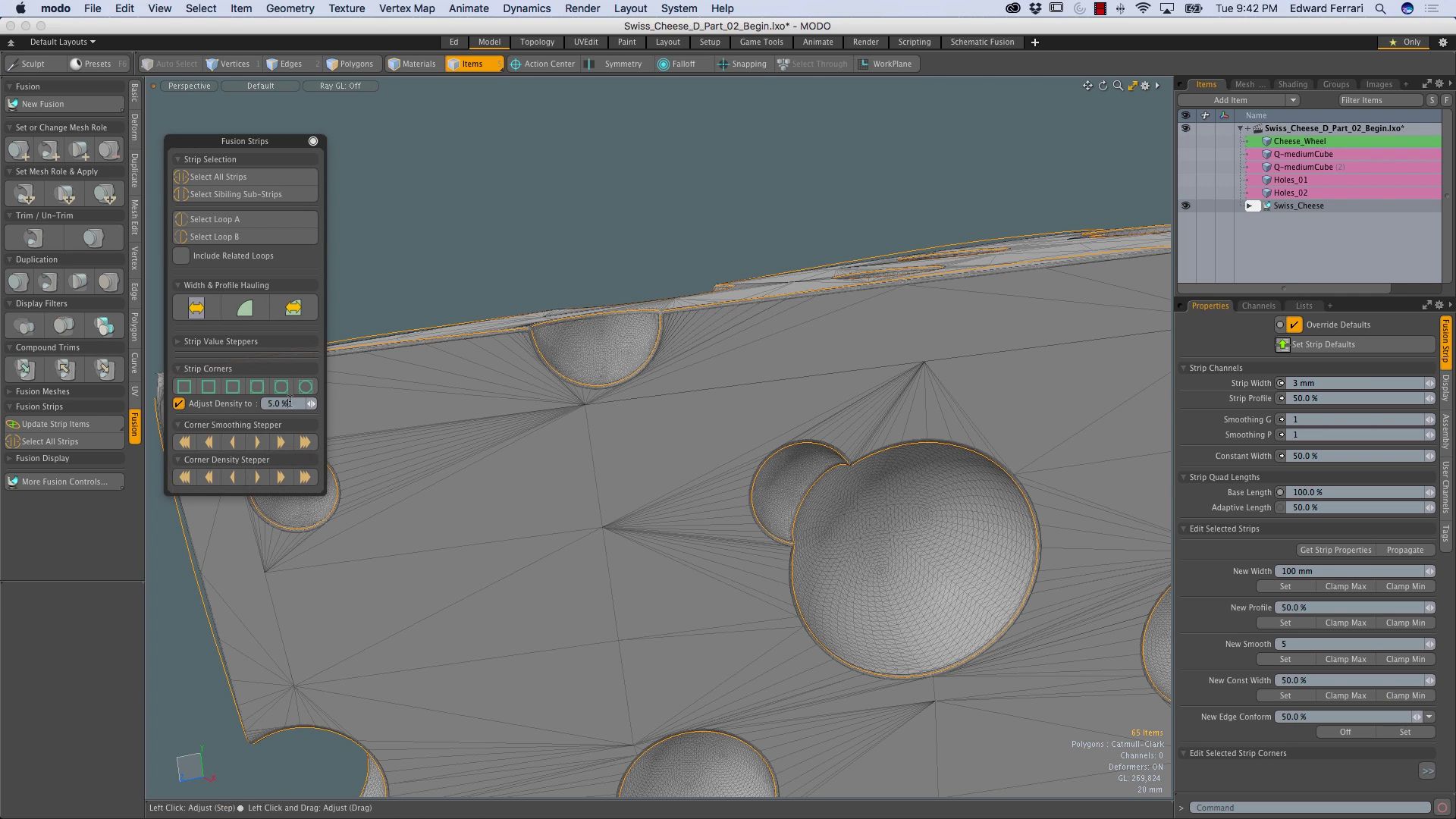
{"action": "left_click", "coordinate": [210, 389]}
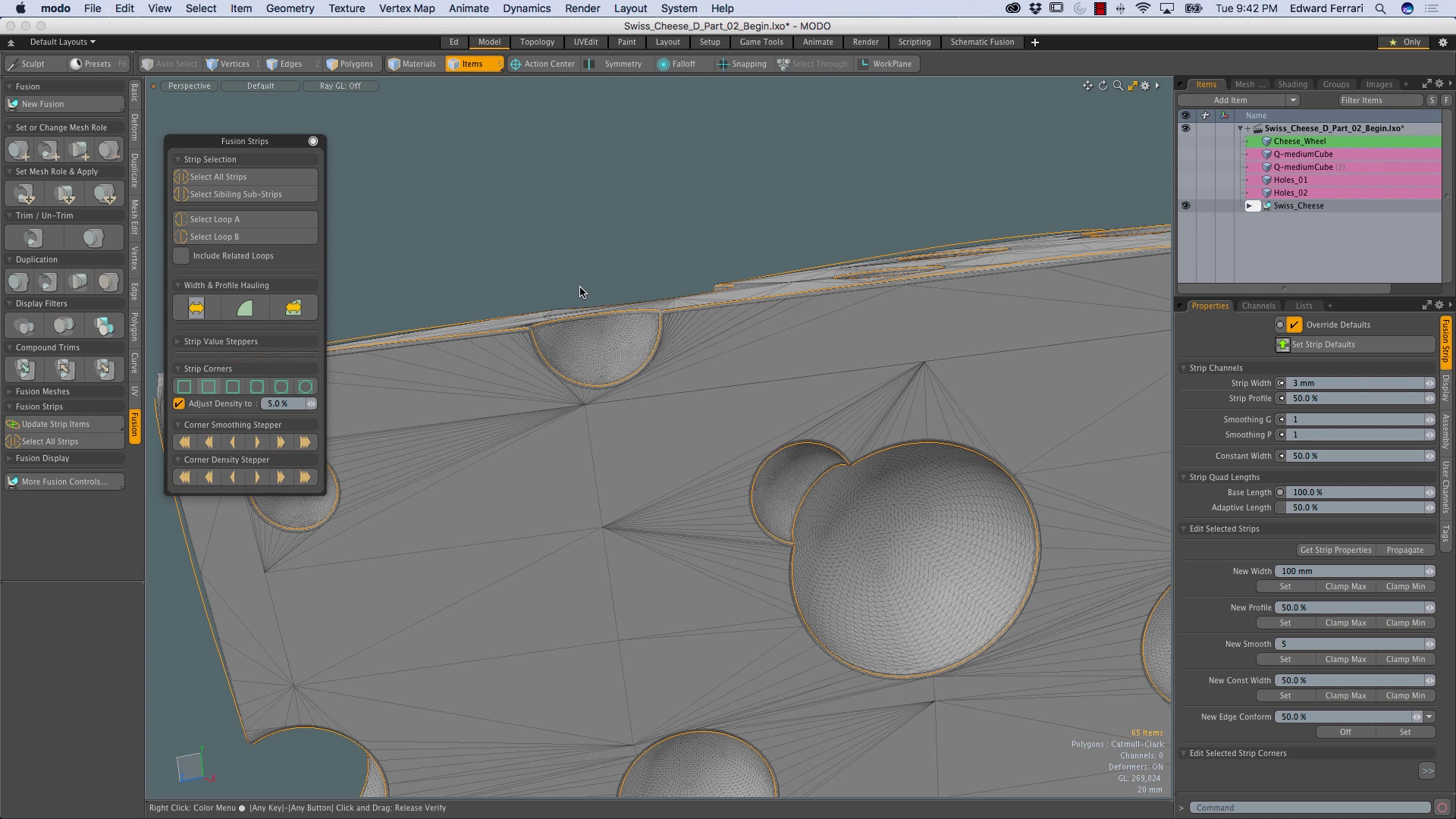
{"action": "left_click_drag", "start_coordinate": [541, 370], "coordinate": [489, 367], "text": "alt"}
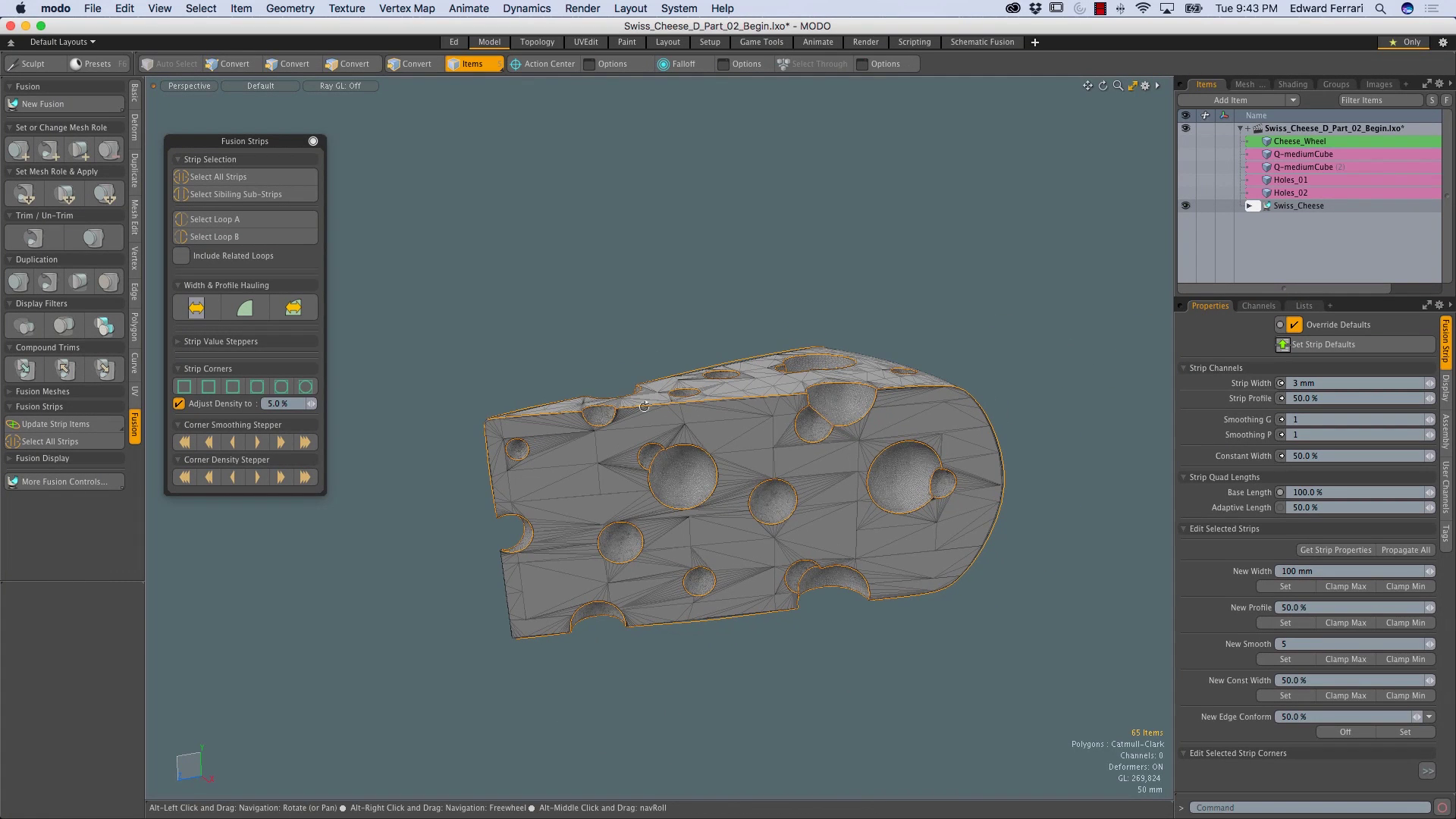
{"action": "left_click", "coordinate": [313, 141]}
{"action": "left_click_drag", "start_coordinate": [769, 473], "coordinate": [677, 476], "text": "alt"}
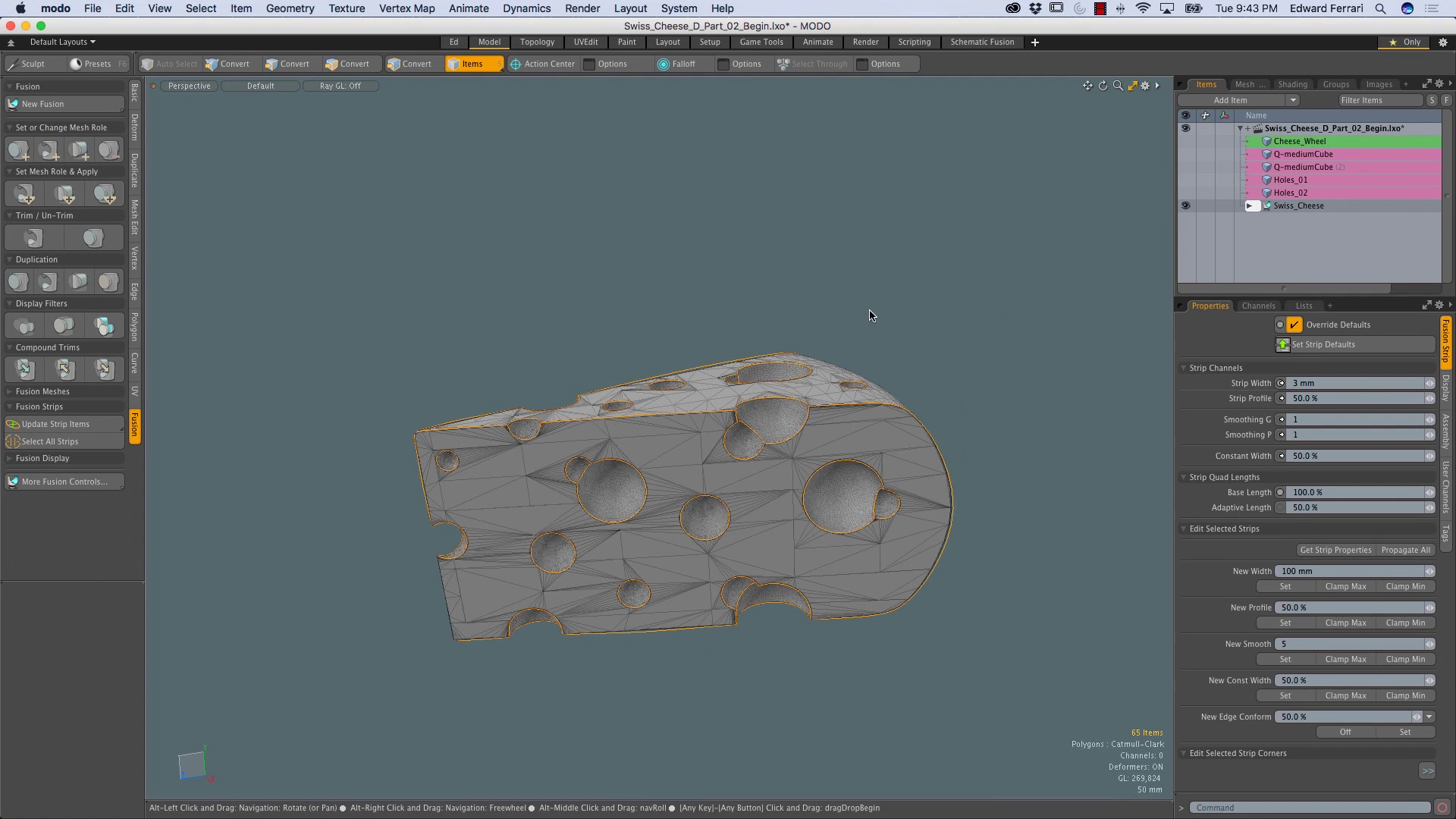
{"action": "left_click", "coordinate": [886, 314]}
{"action": "left_click_drag", "start_coordinate": [920, 464], "coordinate": [667, 535], "text": "ctrl+alt"}
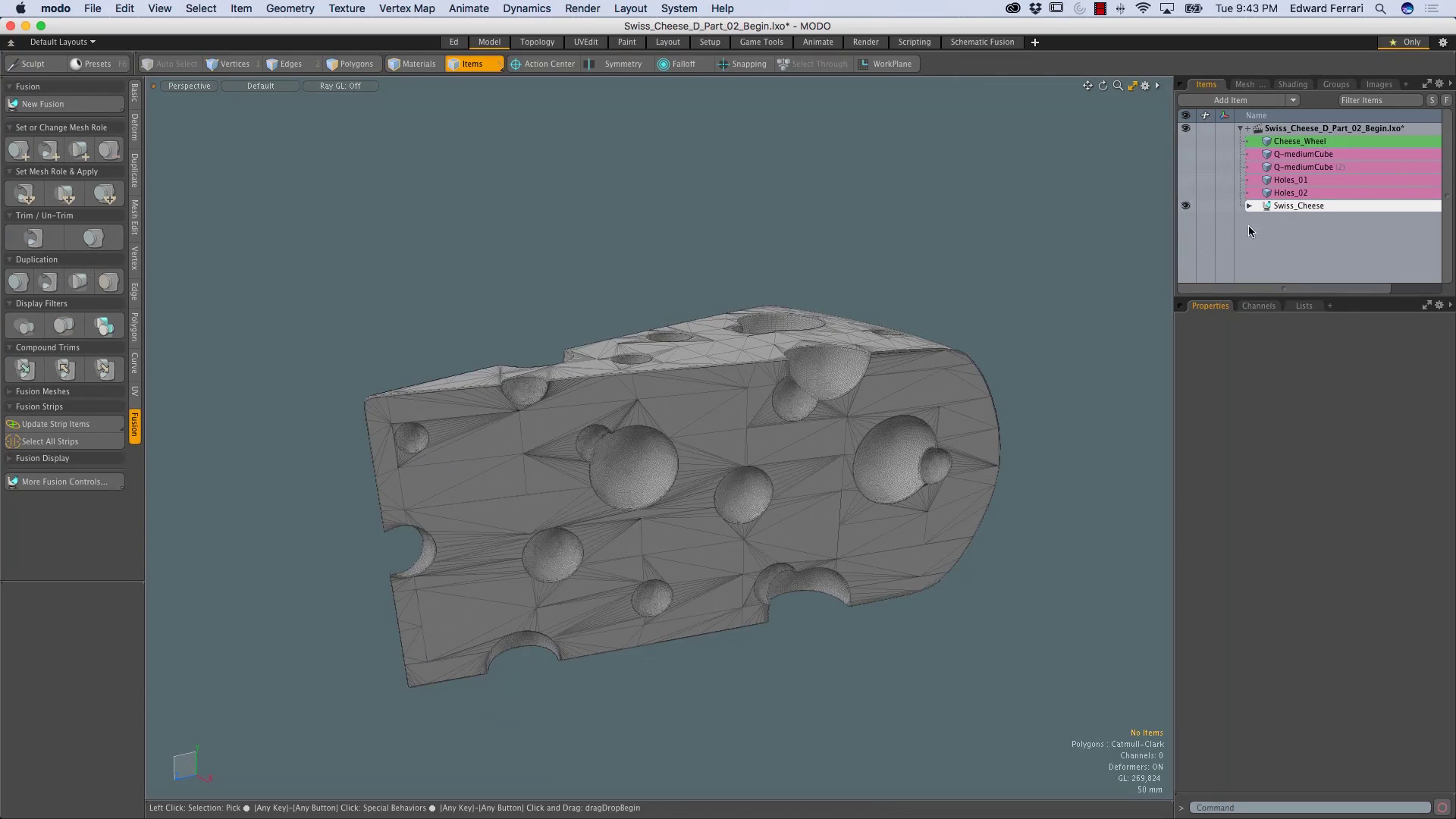
Output the Swiss_Cheese fusion as a new mesh named Cheese, keeping the original with Duplicate Original
{"action": "left_click", "coordinate": [1293, 206]}
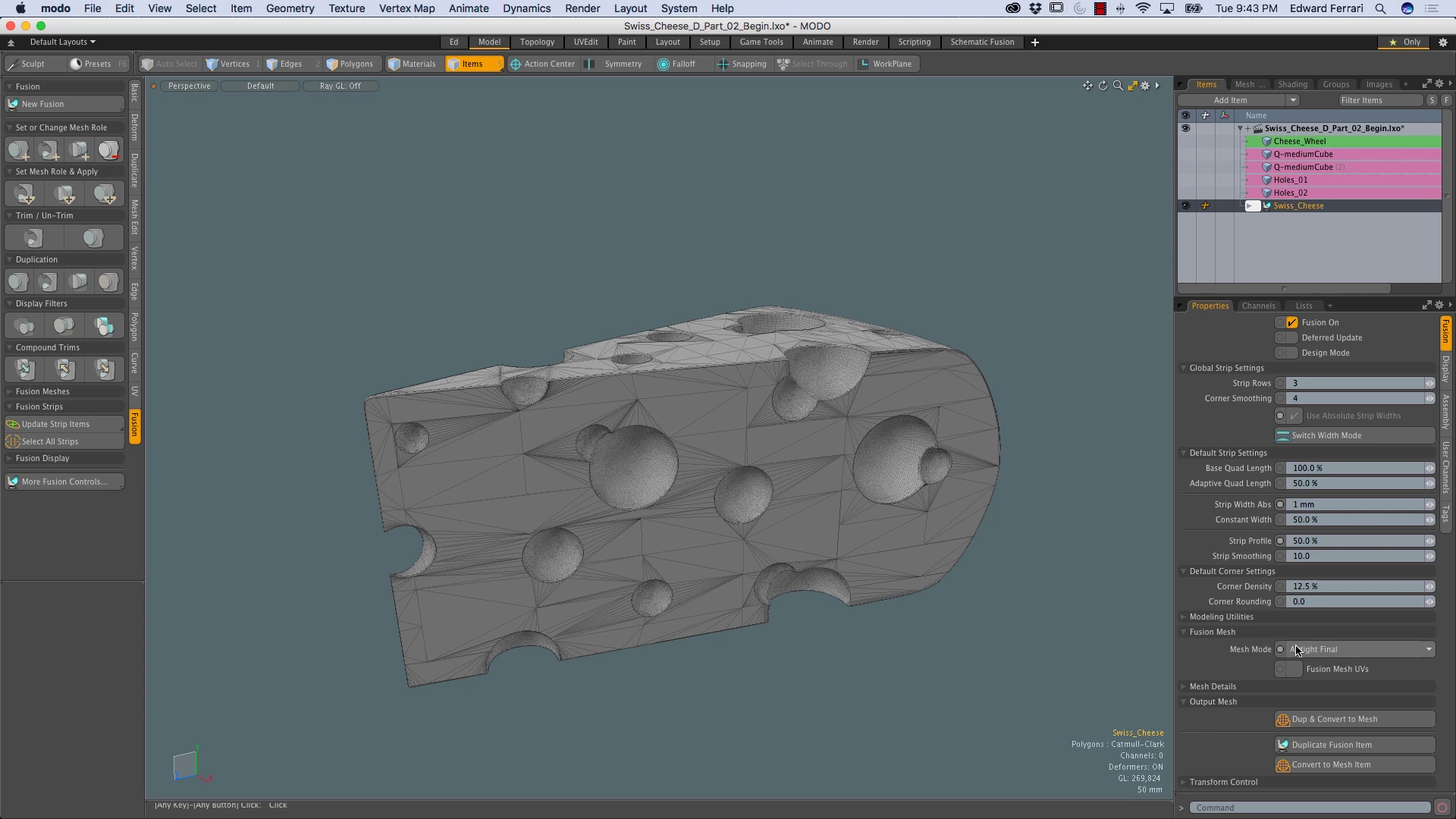
{"action": "left_click", "coordinate": [1318, 721]}
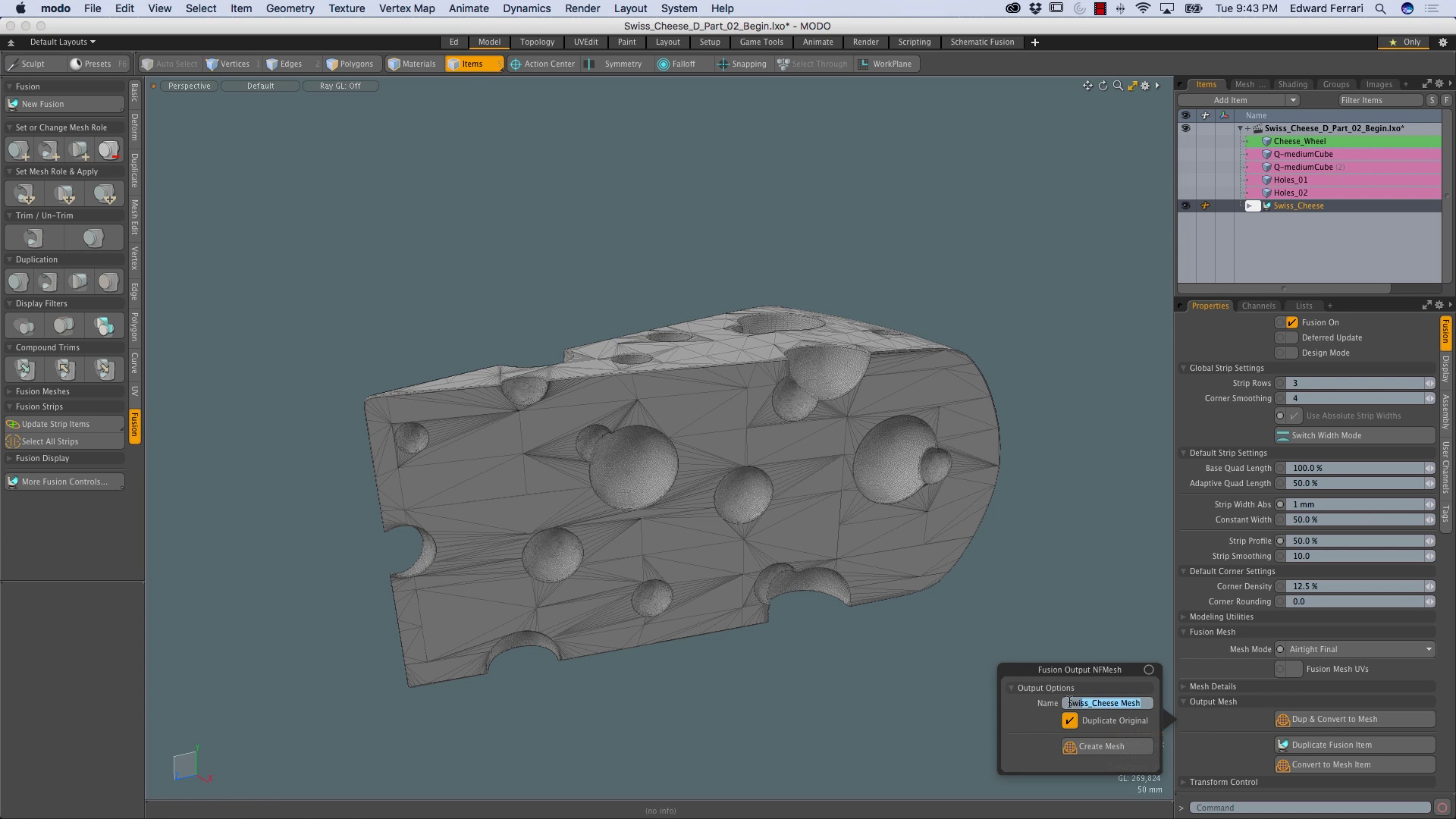
{"action": "type", "text": "CHee"}
{"action": "left_click", "coordinate": [1103, 749]}
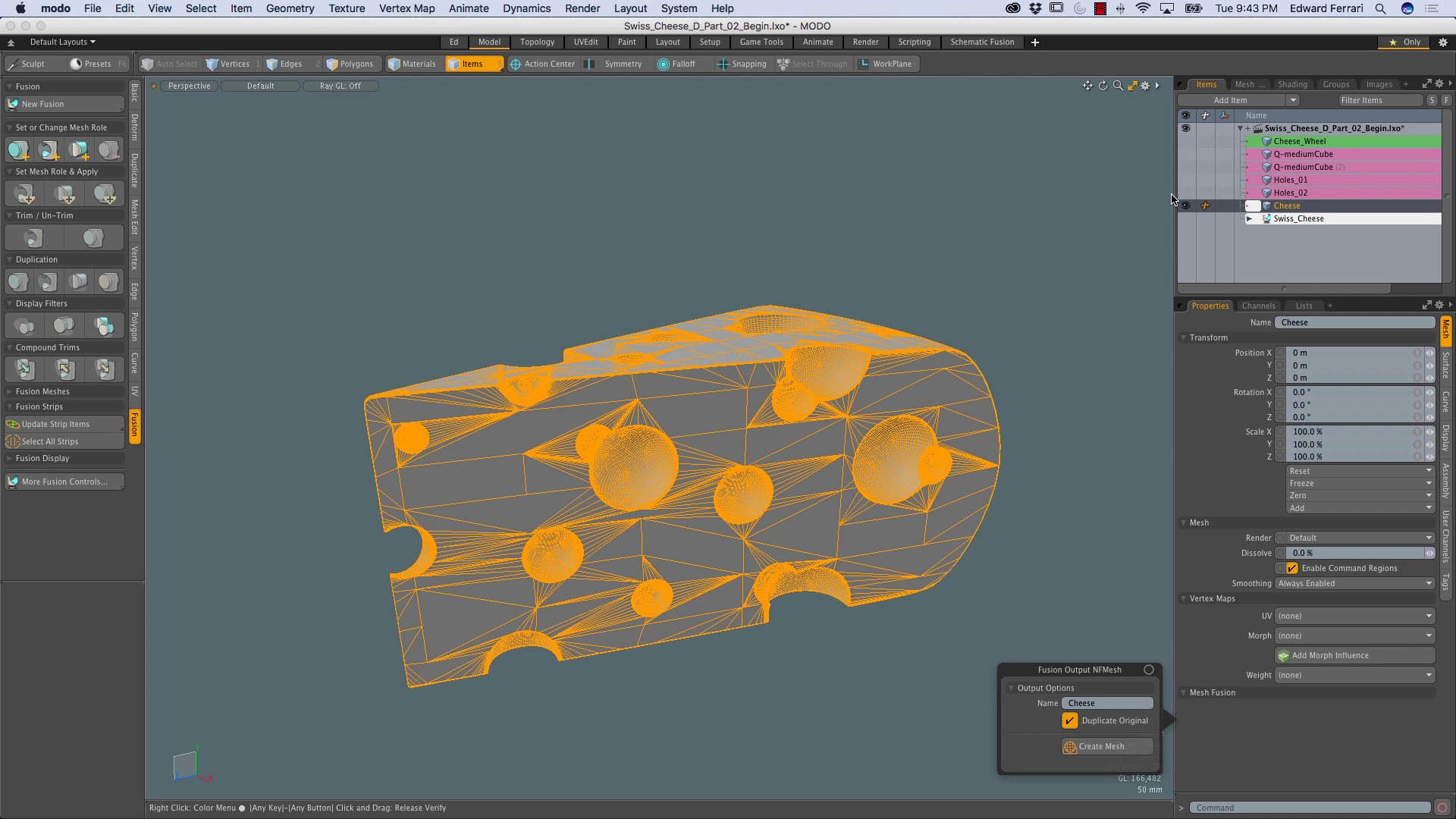
Set the Cheese mesh's editor color to Light Blue and move it below Swiss_Cheese in the item list
{"action": "right_click", "coordinate": [1286, 206]}
{"action": "mouse_move", "coordinate": [1289, 235]}
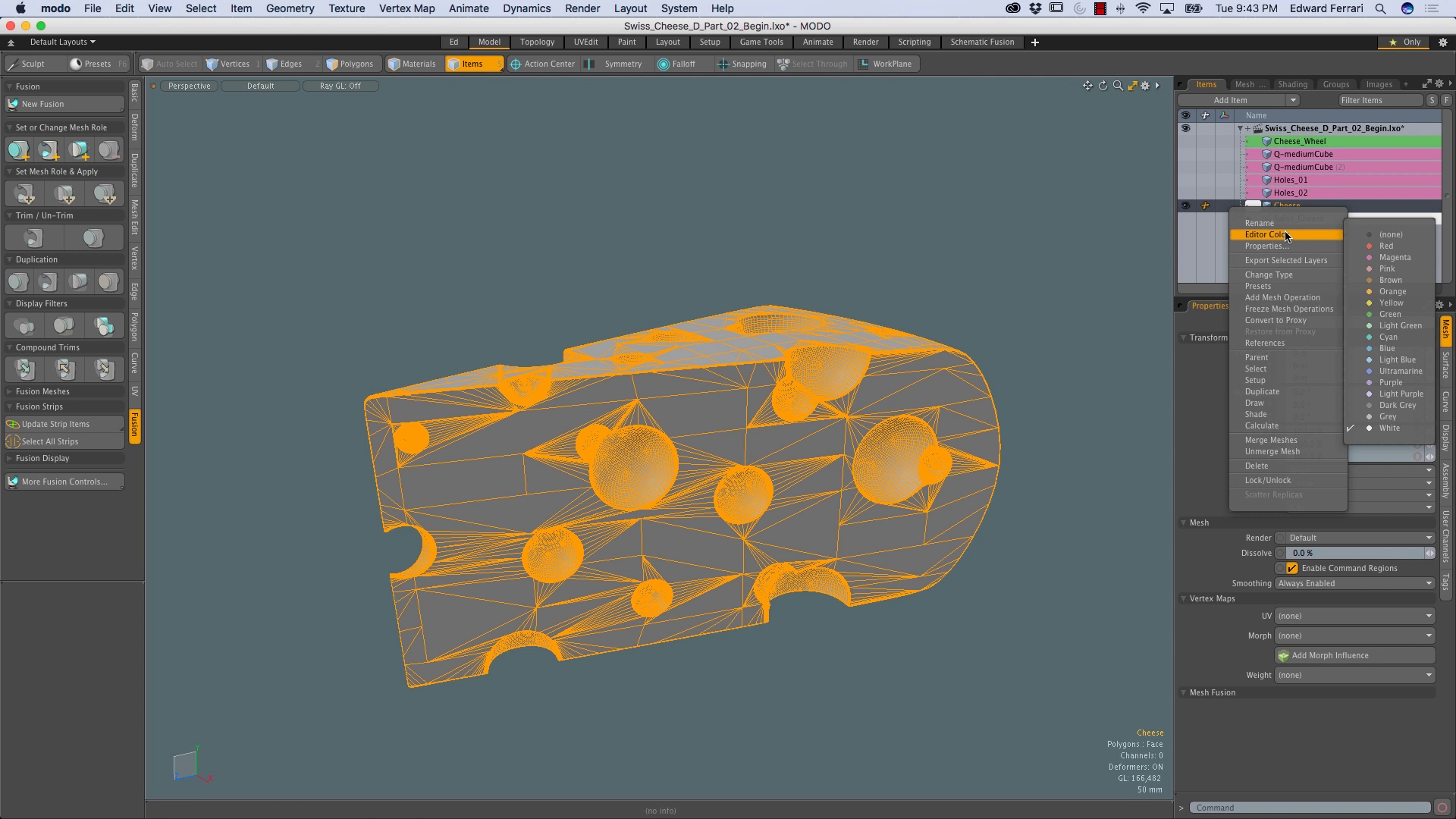
{"action": "left_click", "coordinate": [1398, 359]}
{"action": "left_click_drag", "start_coordinate": [1287, 206], "coordinate": [1293, 223]}
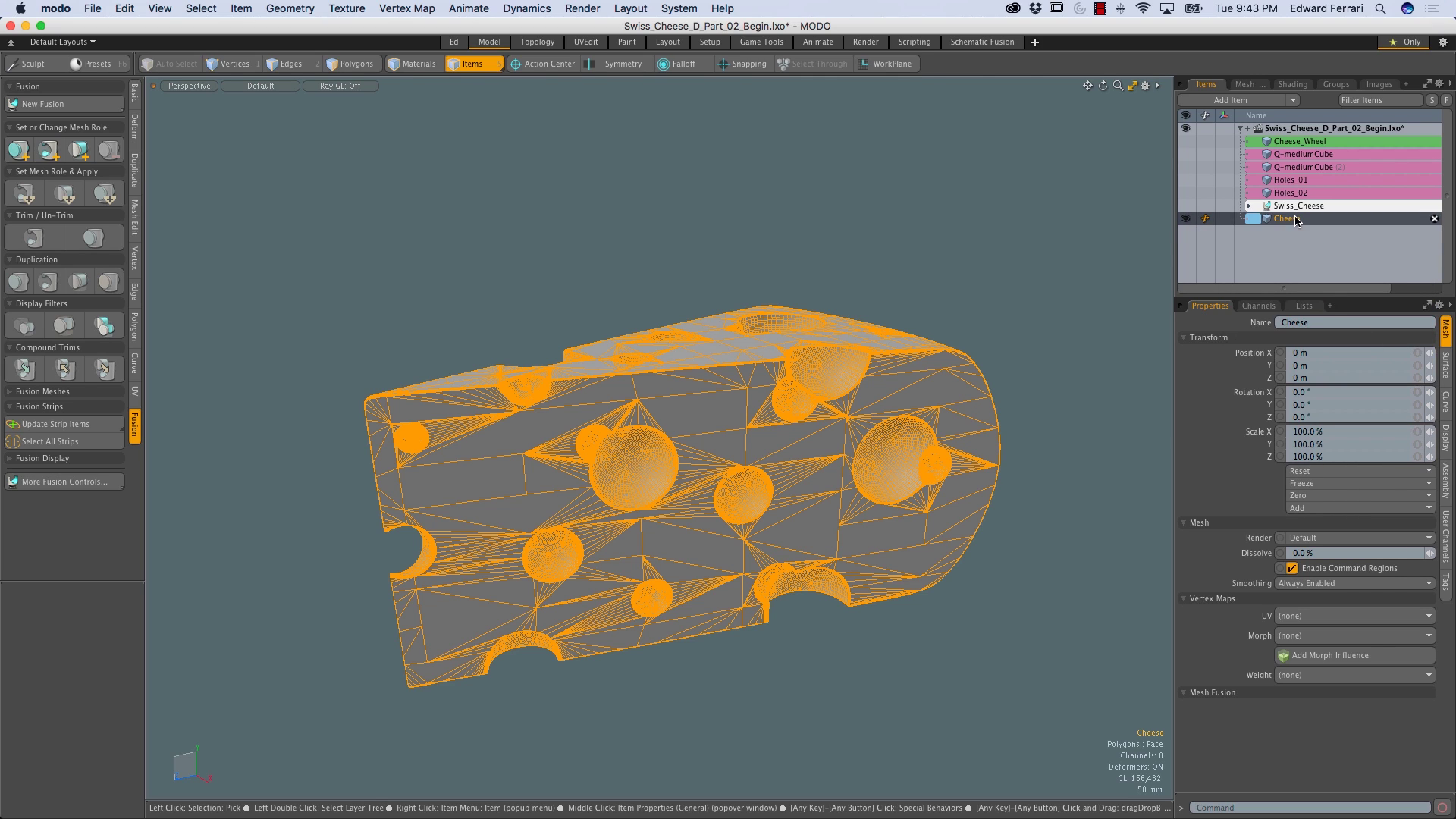
Assign the Cheese mesh a new material named New_Cheese with a pale yellow color
{"action": "left_click_drag", "start_coordinate": [978, 364], "coordinate": [867, 378], "text": "alt"}
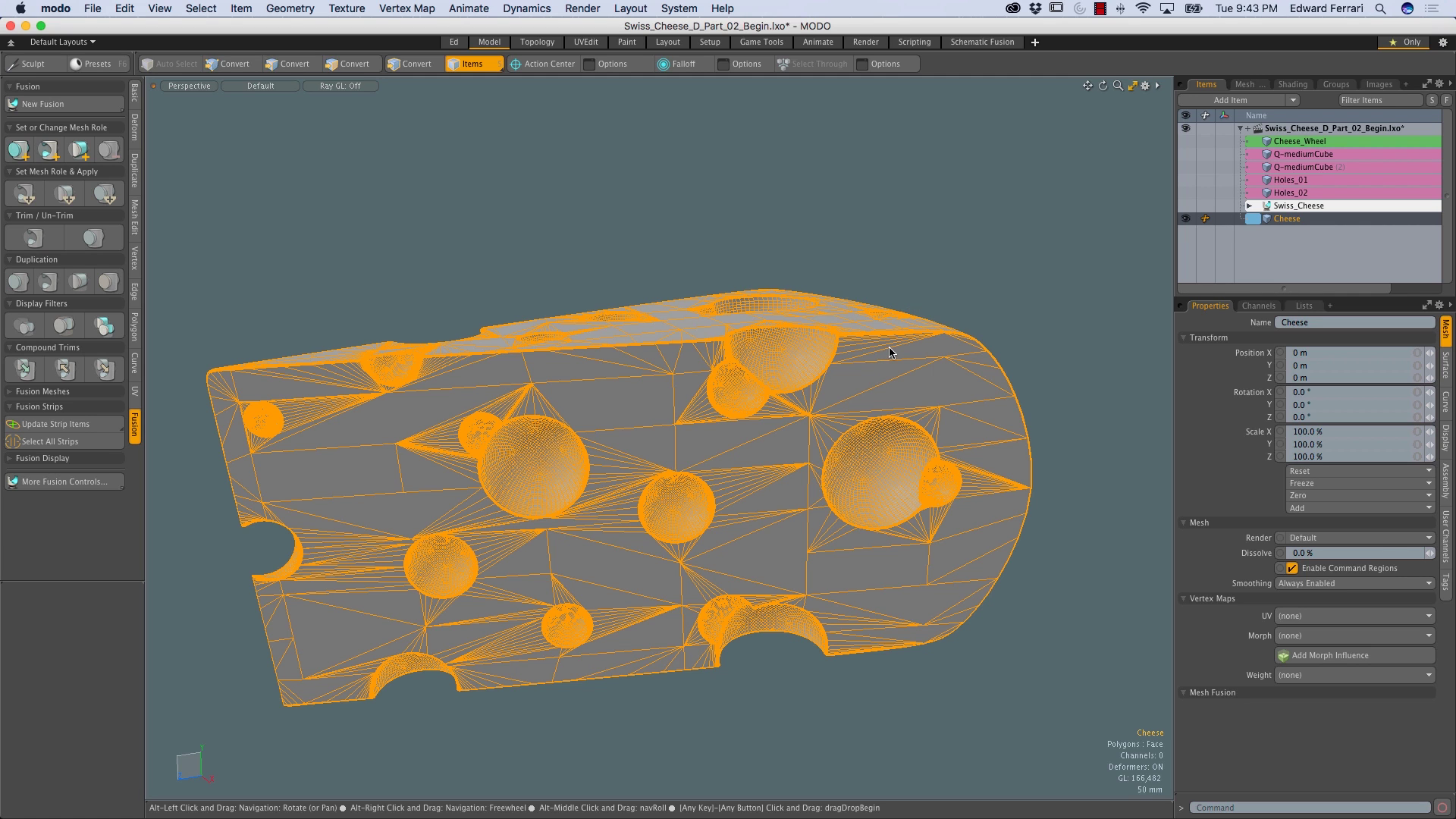
{"action": "key", "text": "m"}
{"action": "left_click_drag", "start_coordinate": [839, 238], "coordinate": [588, 184]}
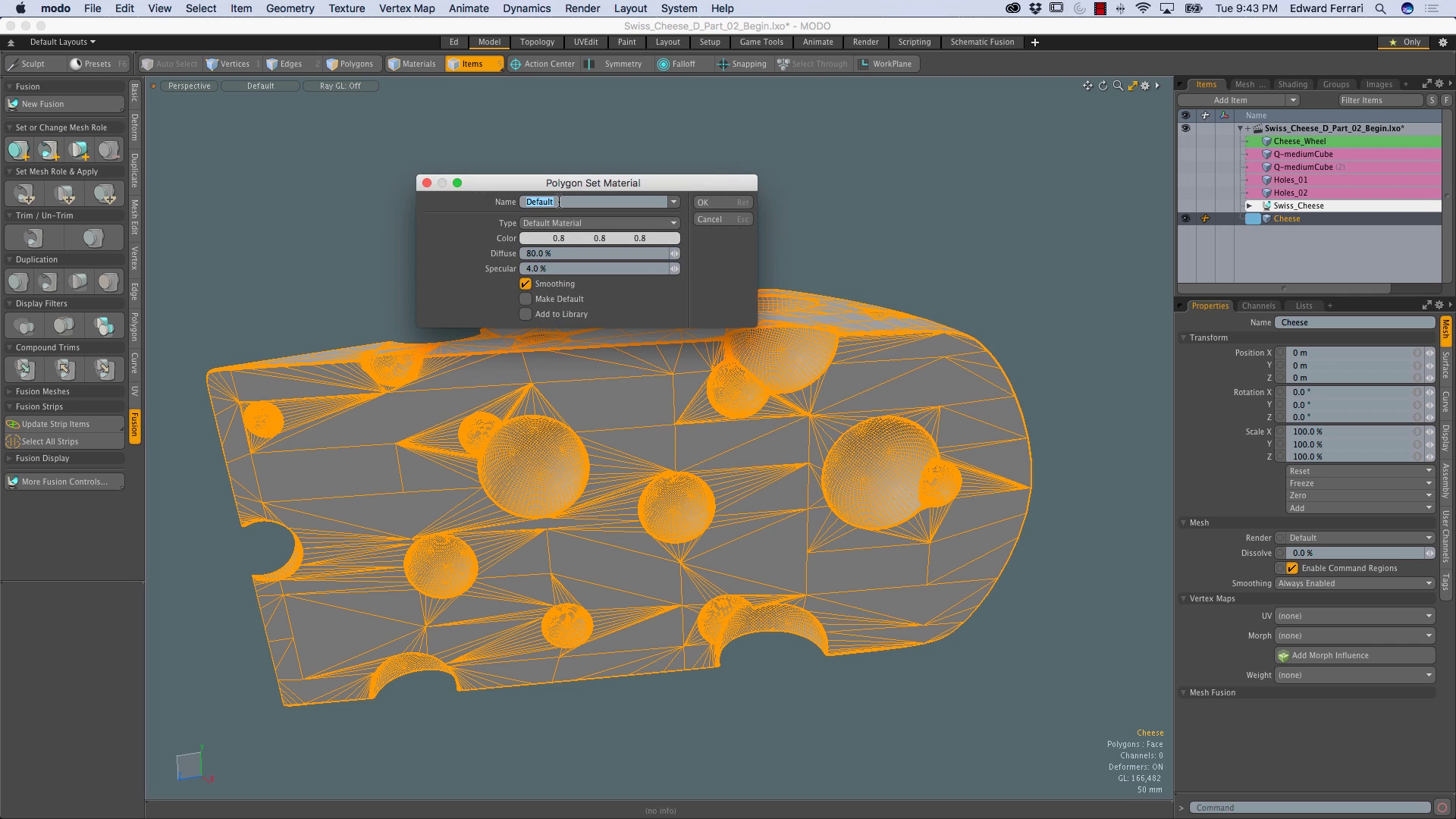
{"action": "type", "text": "New_Cheese"}
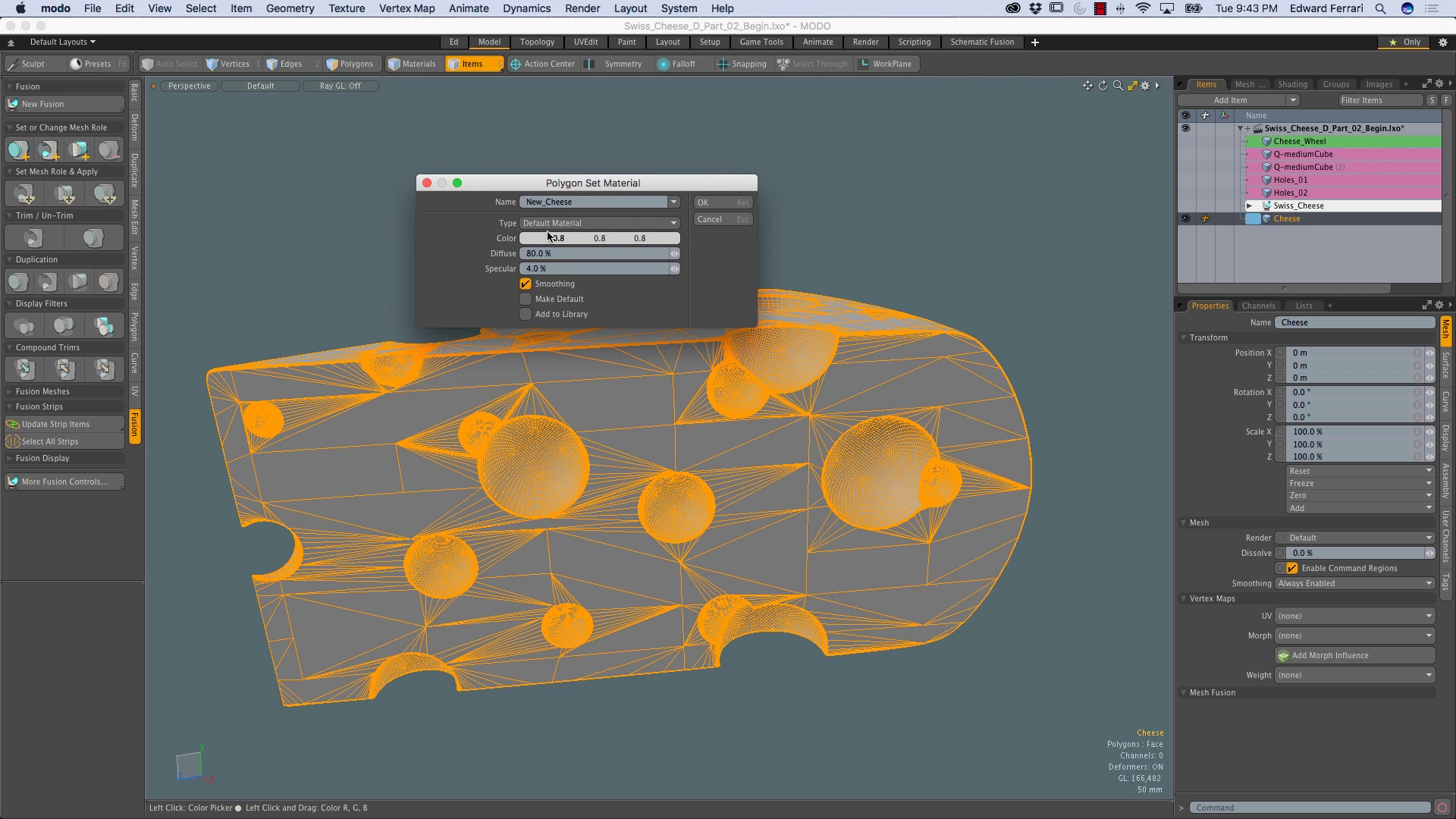
{"action": "left_click", "coordinate": [623, 239]}
{"action": "left_click", "coordinate": [570, 304]}
{"action": "left_click_drag", "start_coordinate": [506, 395], "coordinate": [488, 395]}
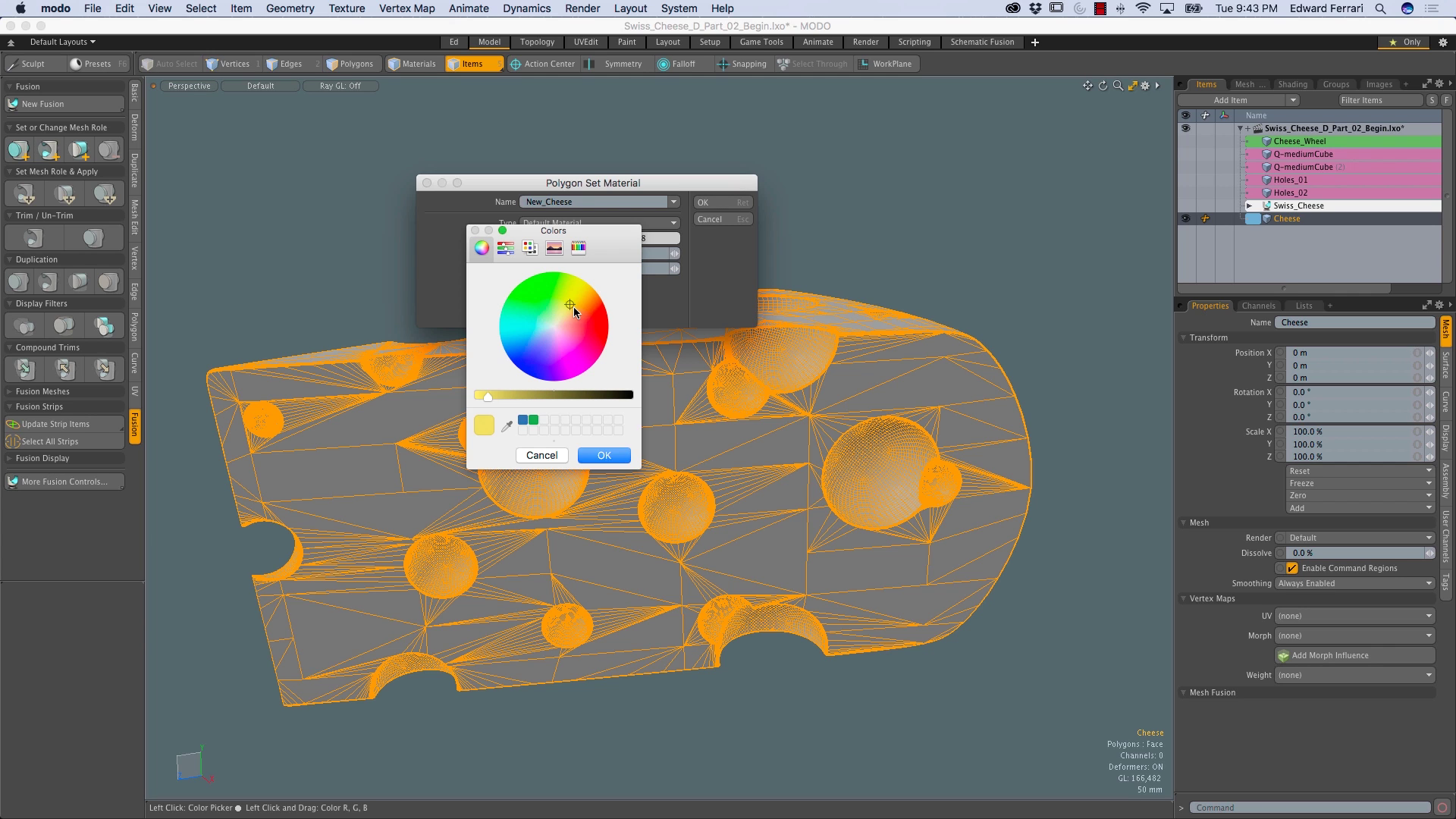
{"action": "left_click", "coordinate": [607, 457]}
{"action": "left_click", "coordinate": [732, 203]}
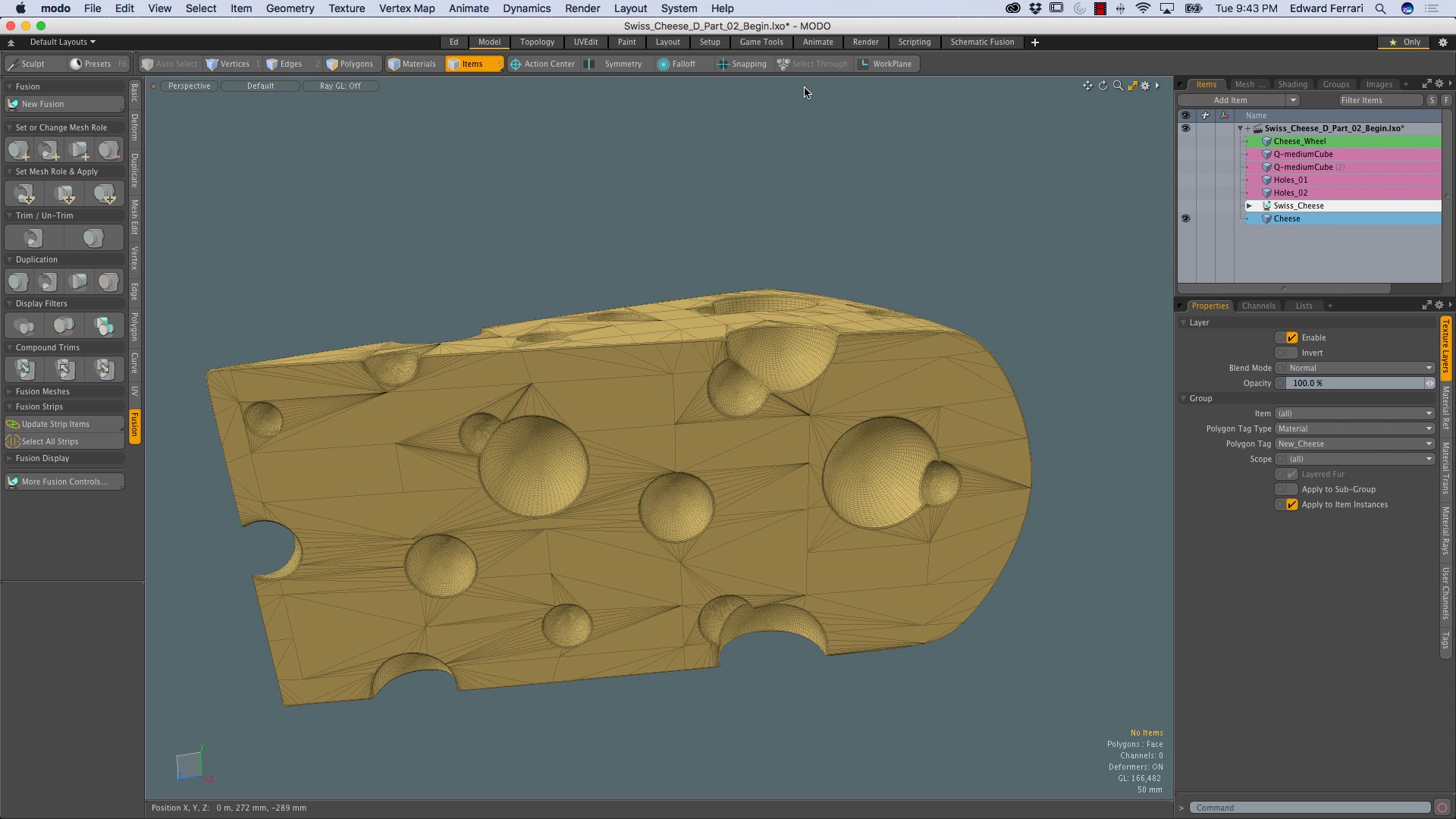
Apply the beige laminate egger U107 preset from the Laminates material library to the Cheese mesh and deselect it
{"action": "left_click", "coordinate": [668, 43]}
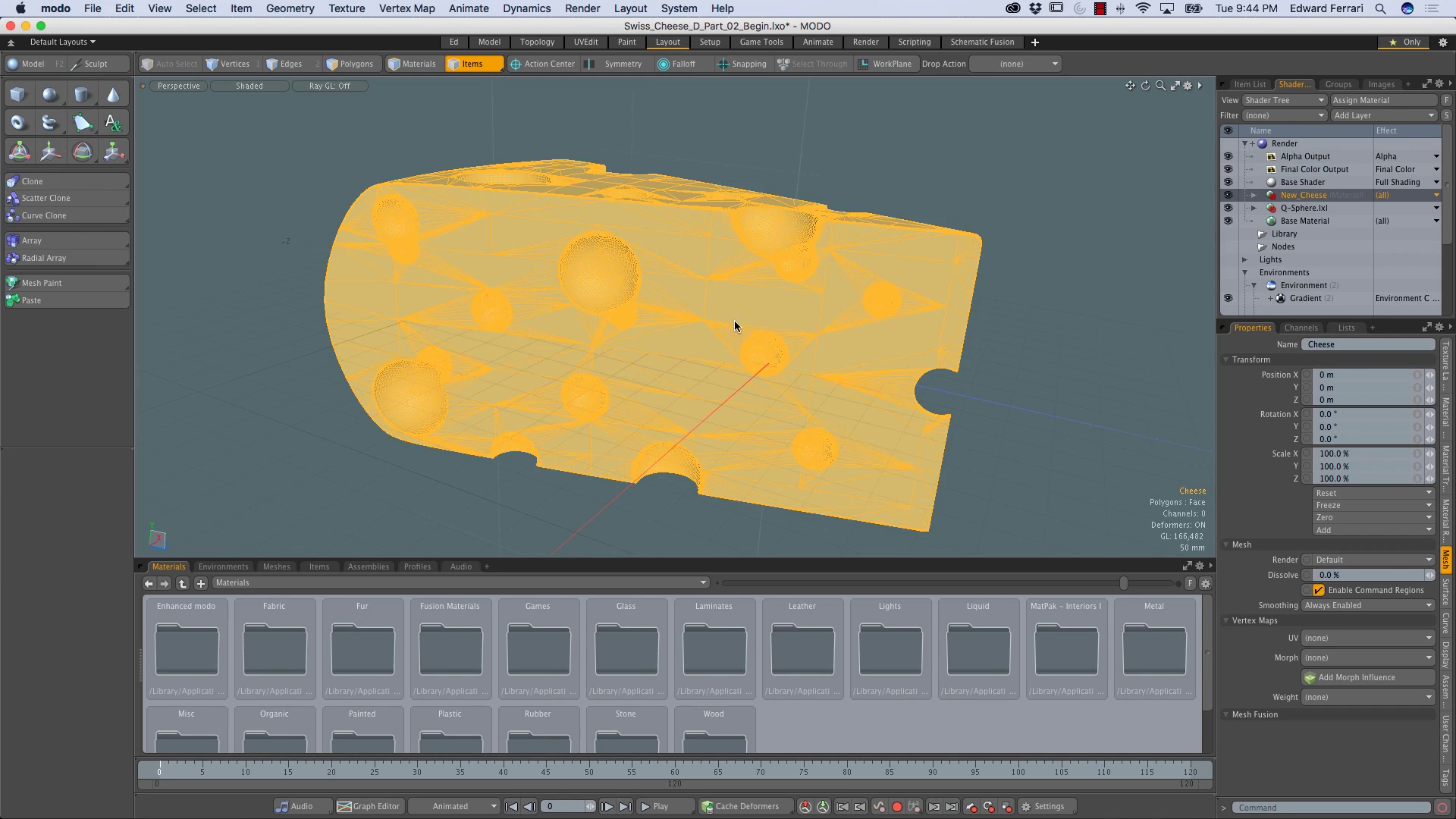
{"action": "mouse_move", "coordinate": [734, 326]}
{"action": "left_mouse_down", "text": "alt"}
{"action": "mouse_move", "coordinate": [682, 390]}
{"action": "mouse_move", "coordinate": [799, 309]}
{"action": "mouse_move", "coordinate": [817, 358]}
{"action": "left_mouse_up", "text": "alt"}
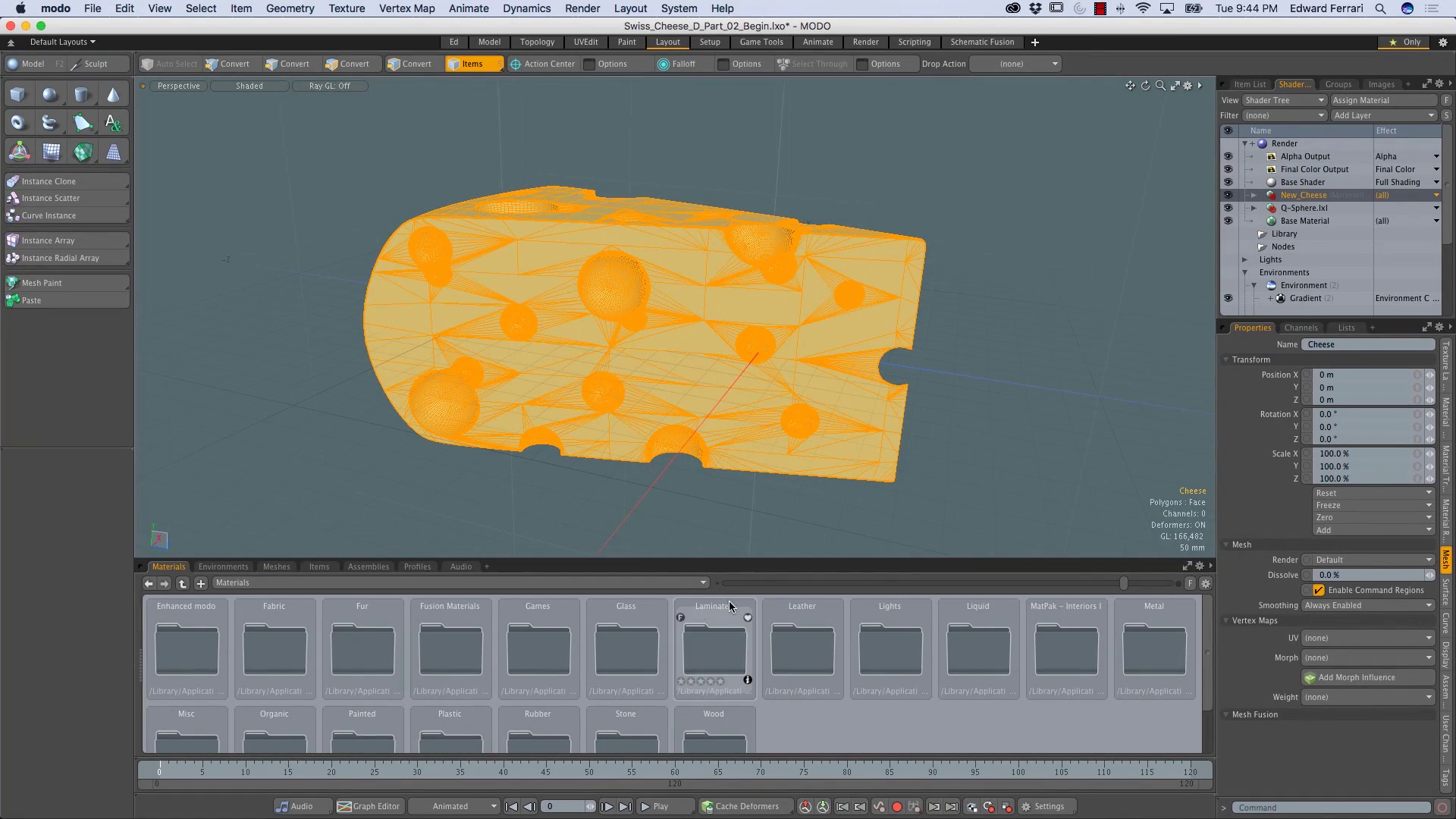
{"action": "double_click", "coordinate": [710, 643]}
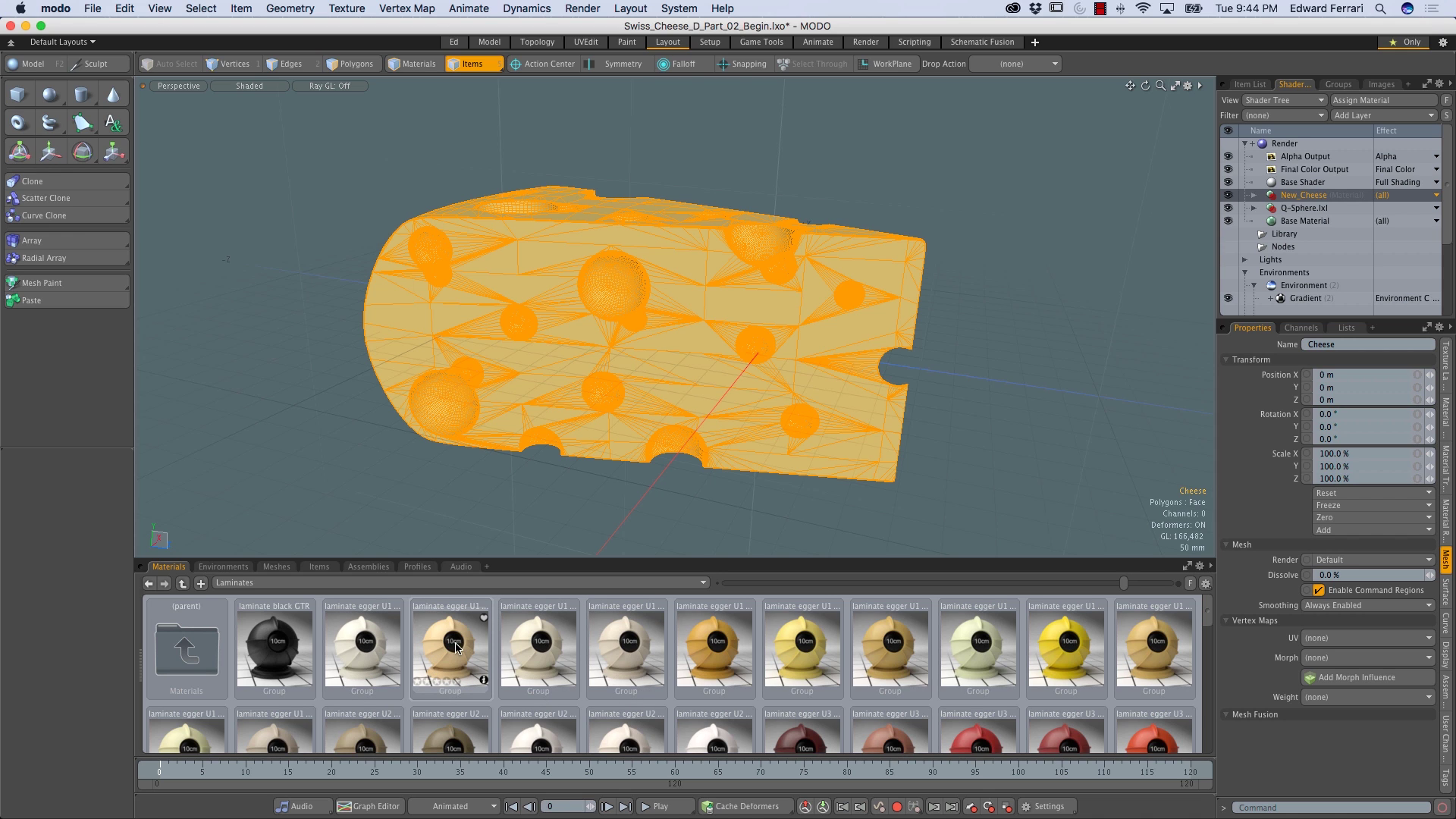
{"action": "left_click_drag", "start_coordinate": [447, 647], "coordinate": [664, 345]}
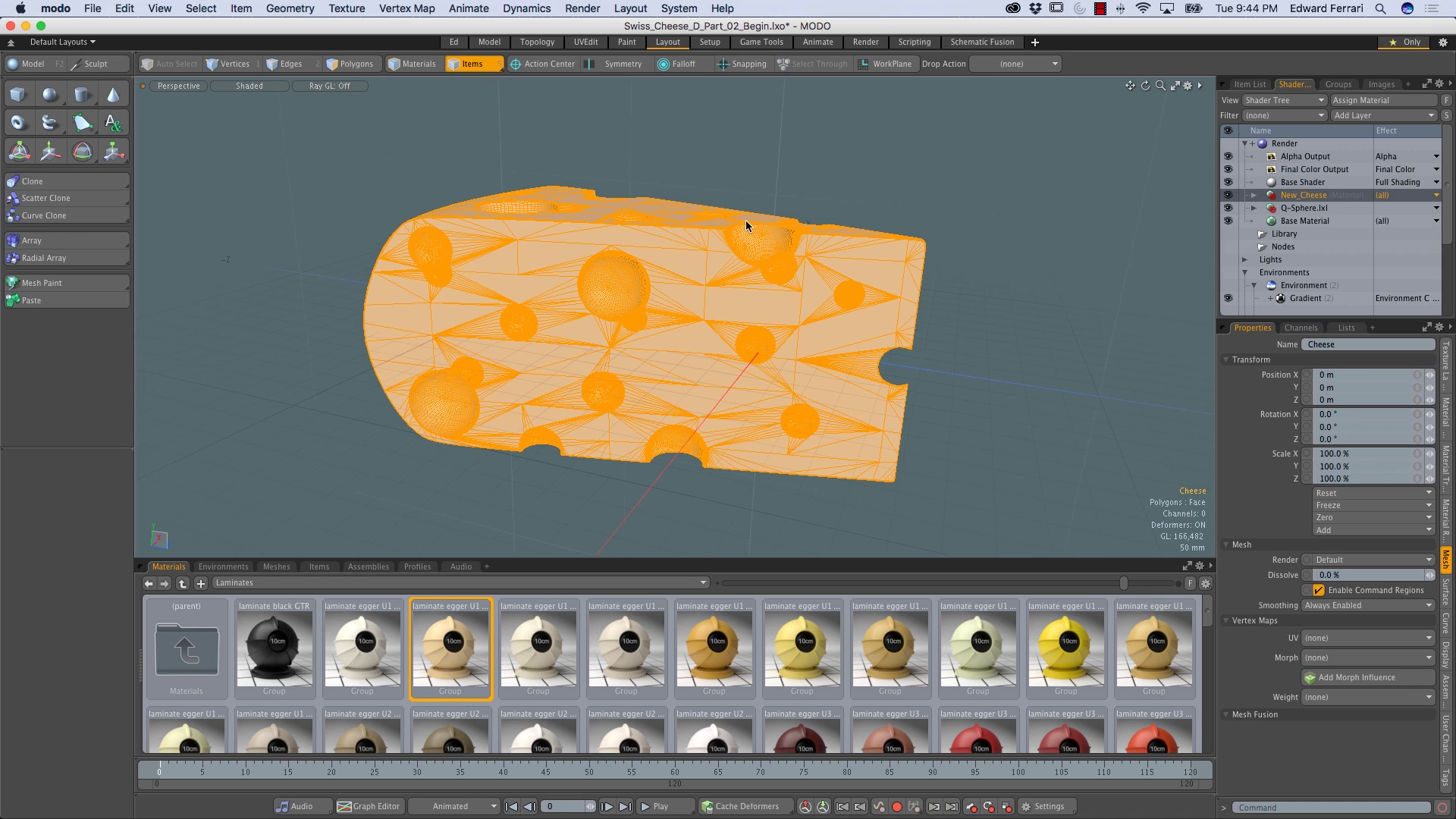
{"action": "left_click", "coordinate": [725, 471]}
{"action": "left_click_drag", "start_coordinate": [720, 387], "coordinate": [741, 530], "text": "alt"}
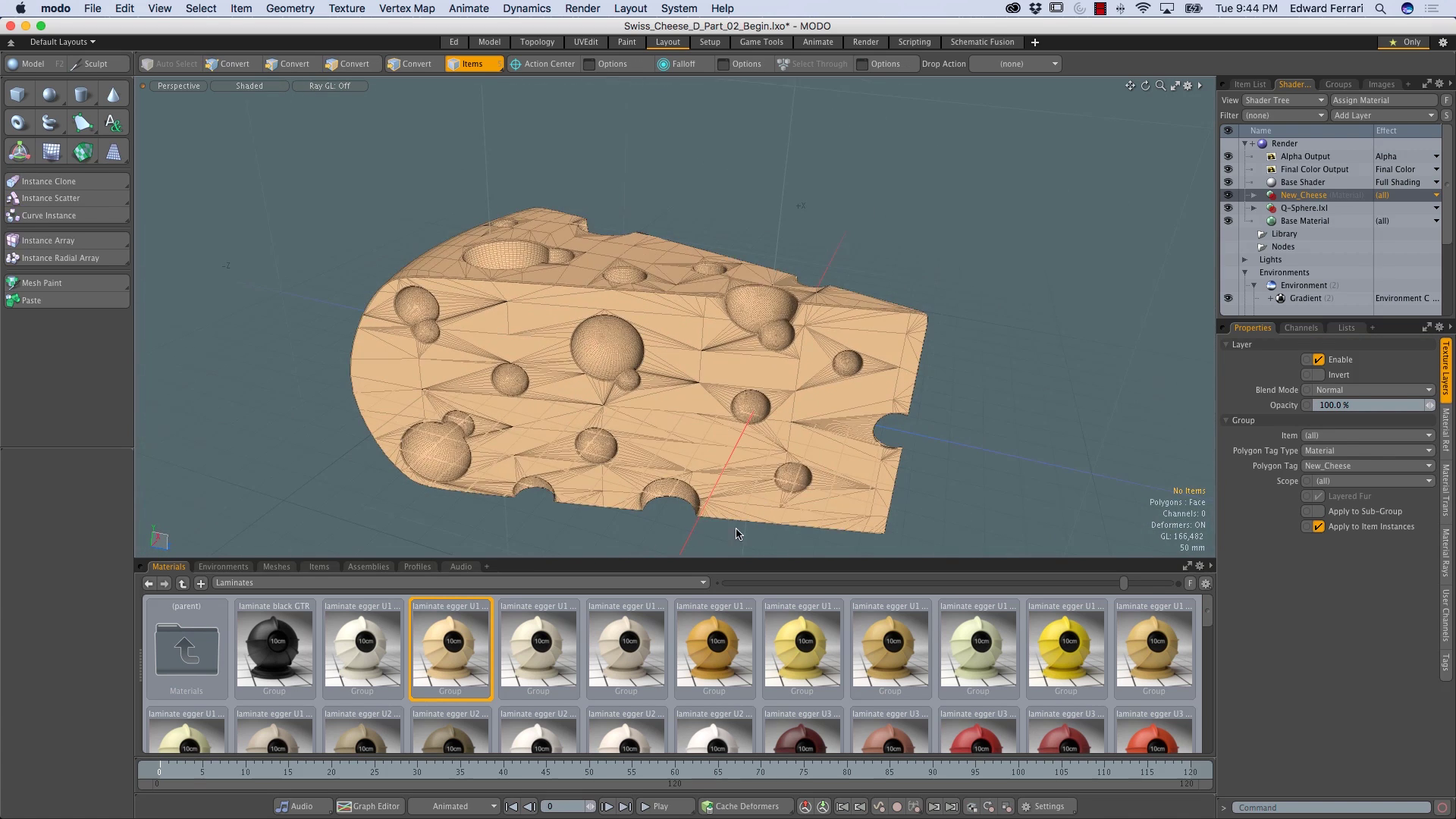
Switch to the Render layout and start the live render preview of the cheese
{"action": "left_click", "coordinate": [865, 43]}
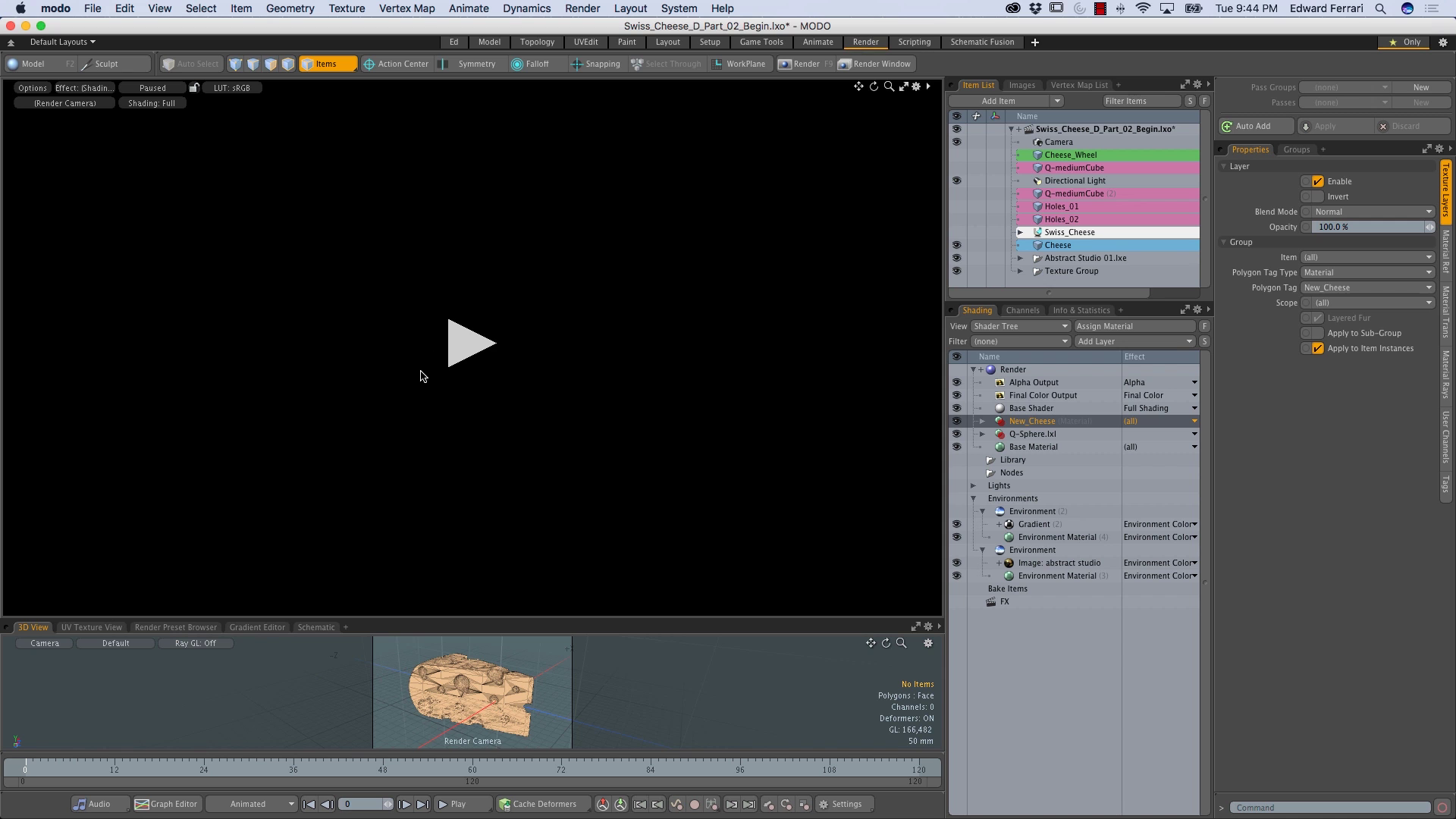
{"action": "left_click", "coordinate": [468, 339]}
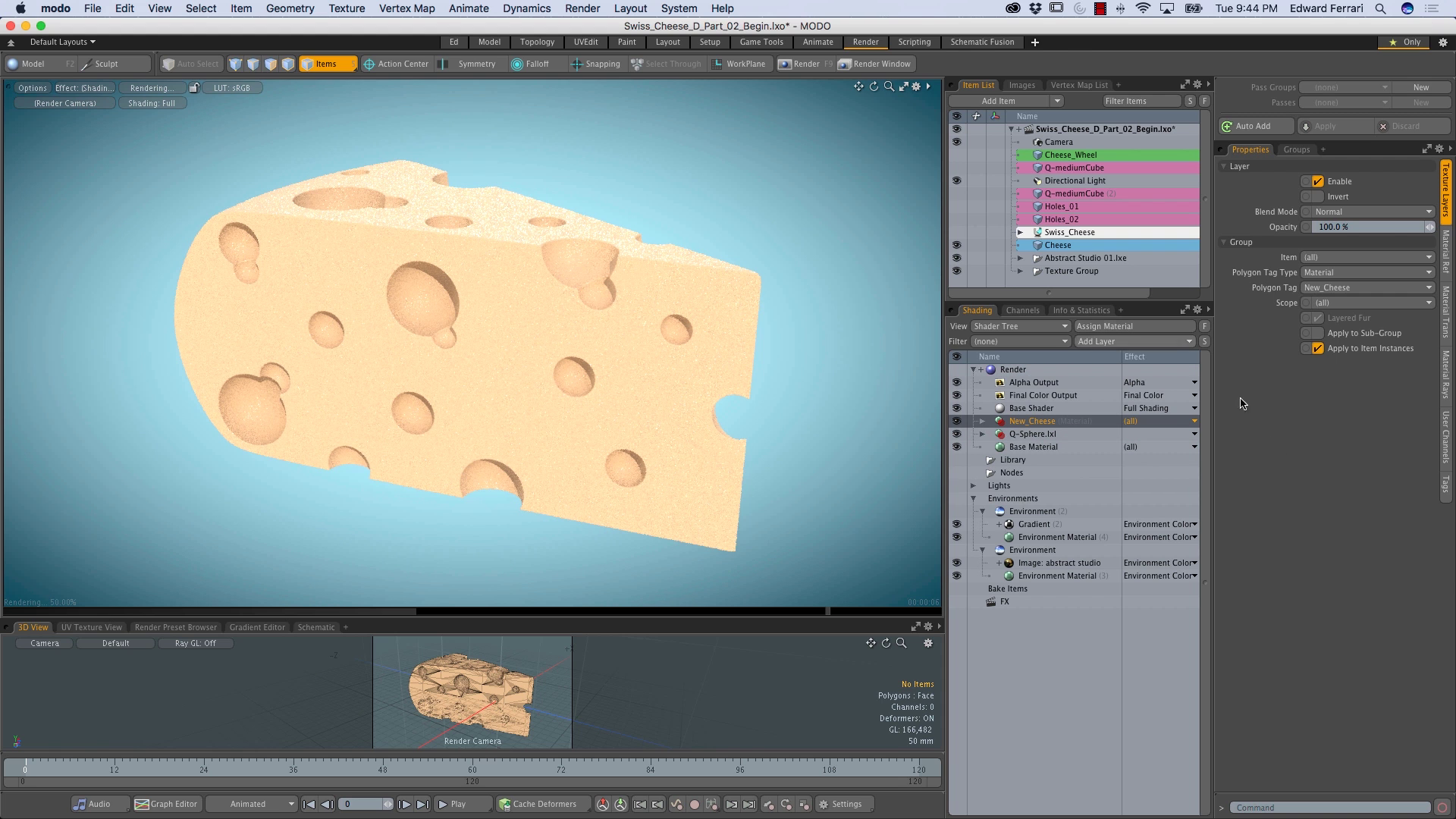
Set the Subsurface Amount of the laminate preset's material inside New_Cheese to 25 %
{"action": "left_click", "coordinate": [982, 422]}
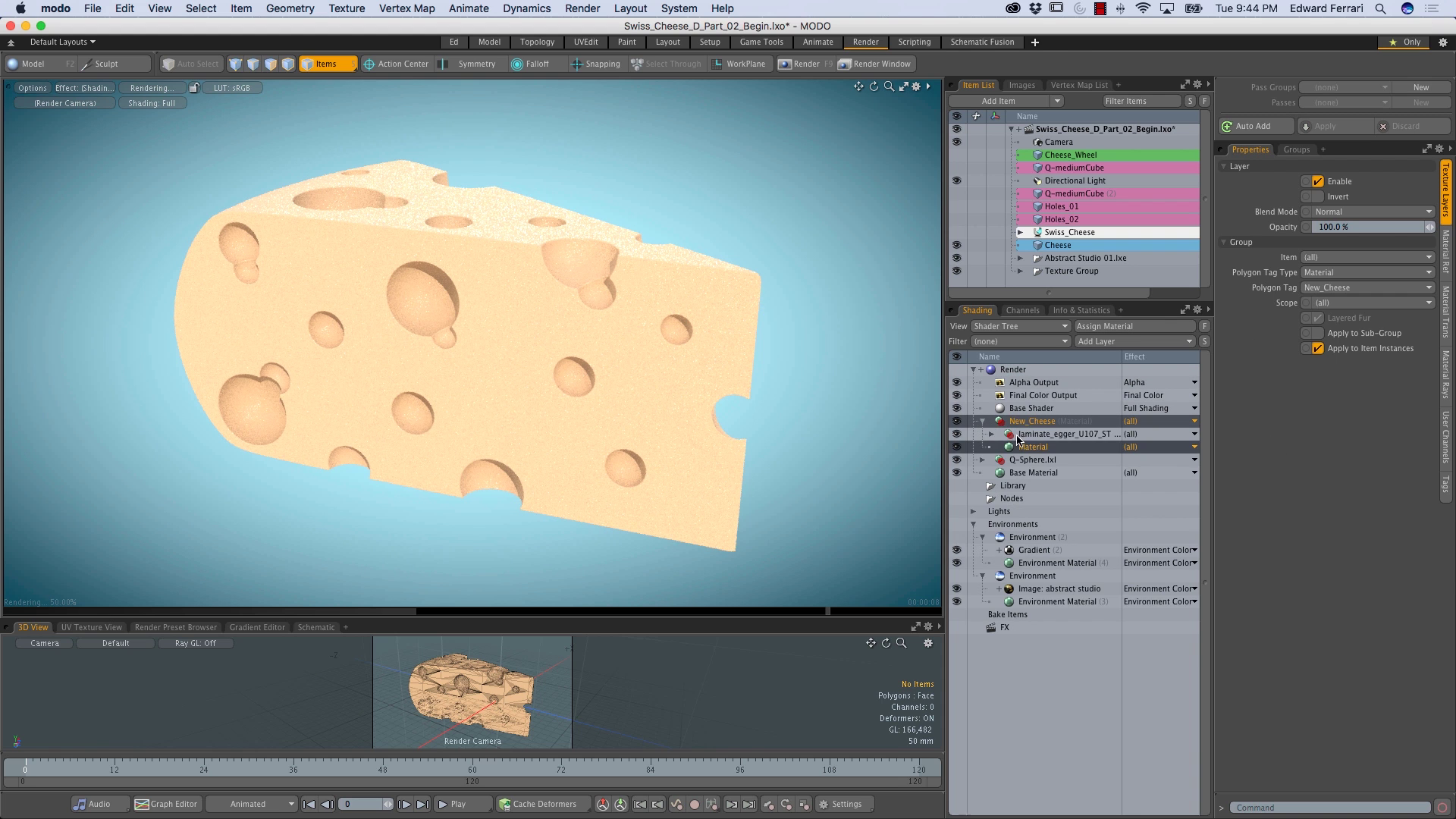
{"action": "left_click", "coordinate": [991, 435]}
{"action": "left_click", "coordinate": [1042, 460]}
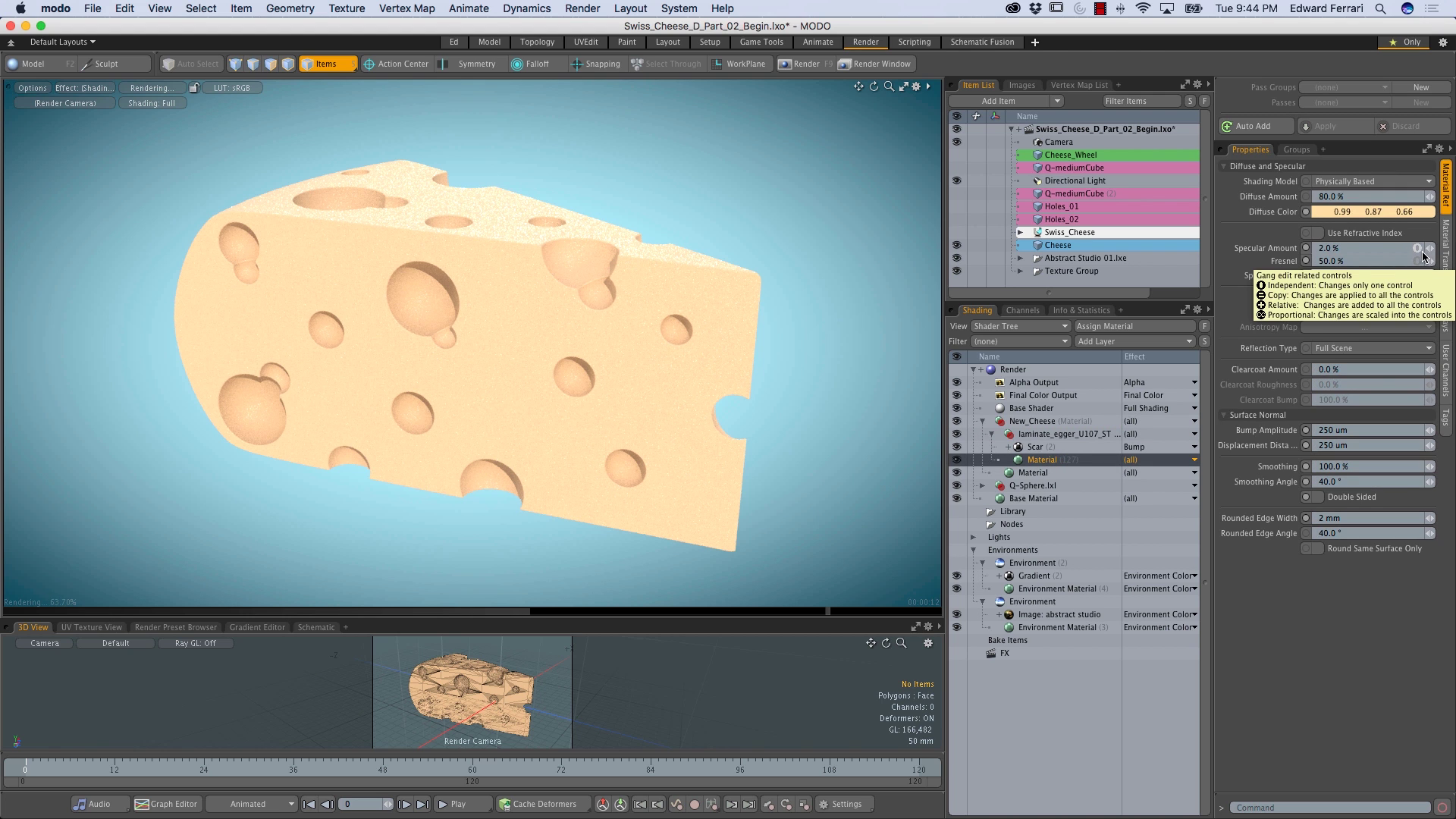
{"action": "left_click", "coordinate": [1437, 224]}
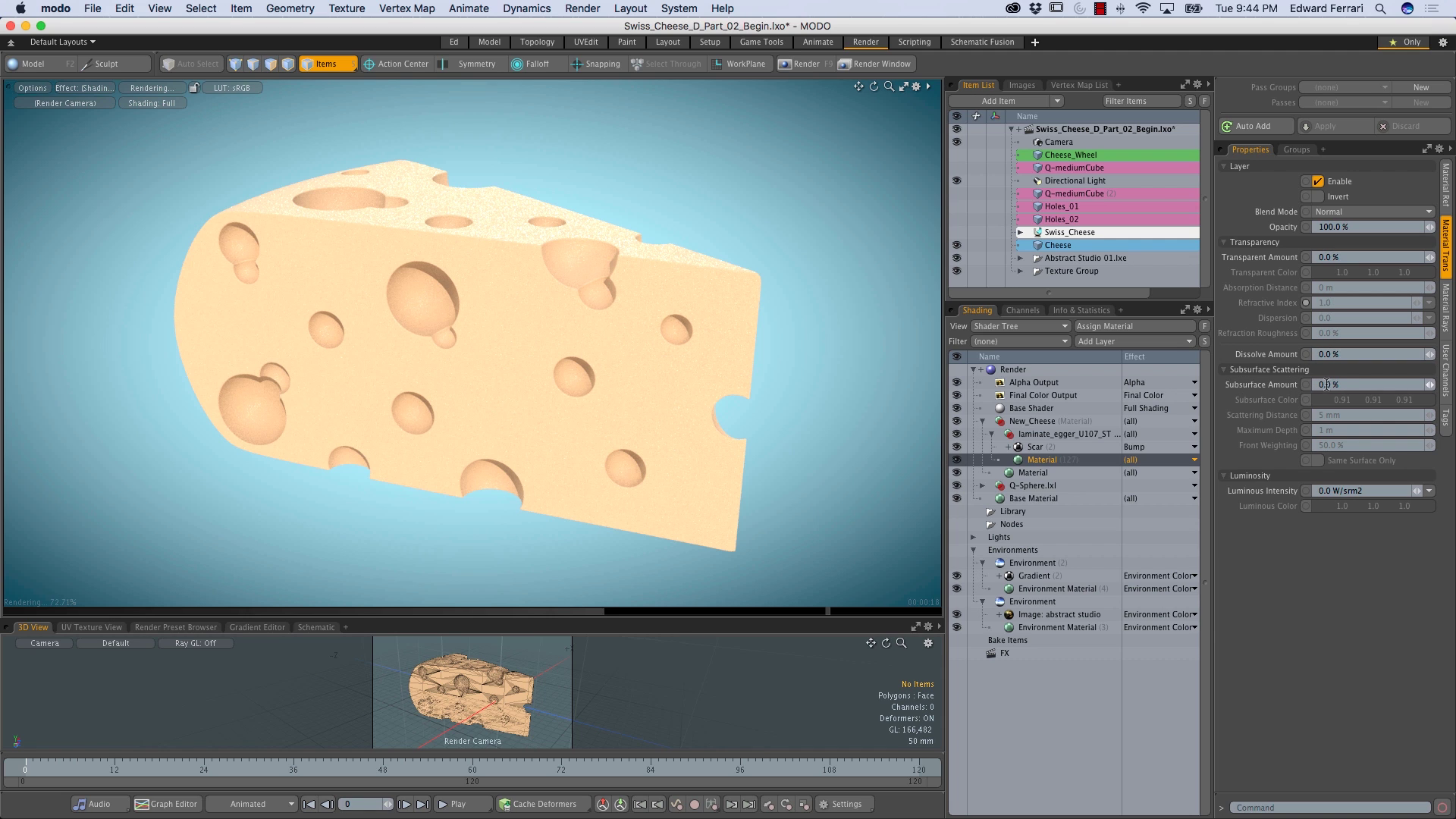
{"action": "left_click", "coordinate": [1324, 384]}
{"action": "type", "text": "2"}
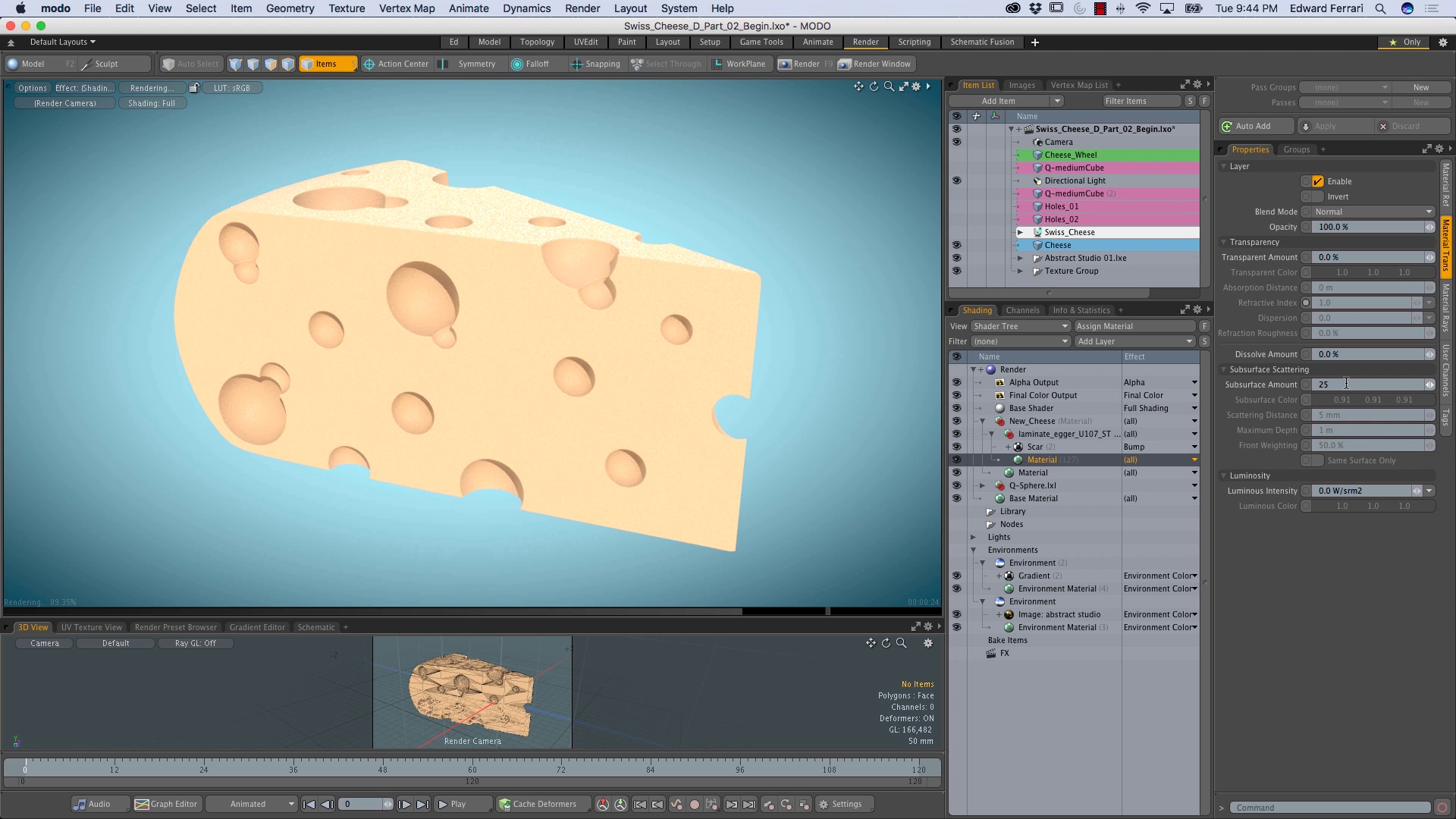
{"action": "type", "text": "5"}
{"action": "key", "text": "Return"}
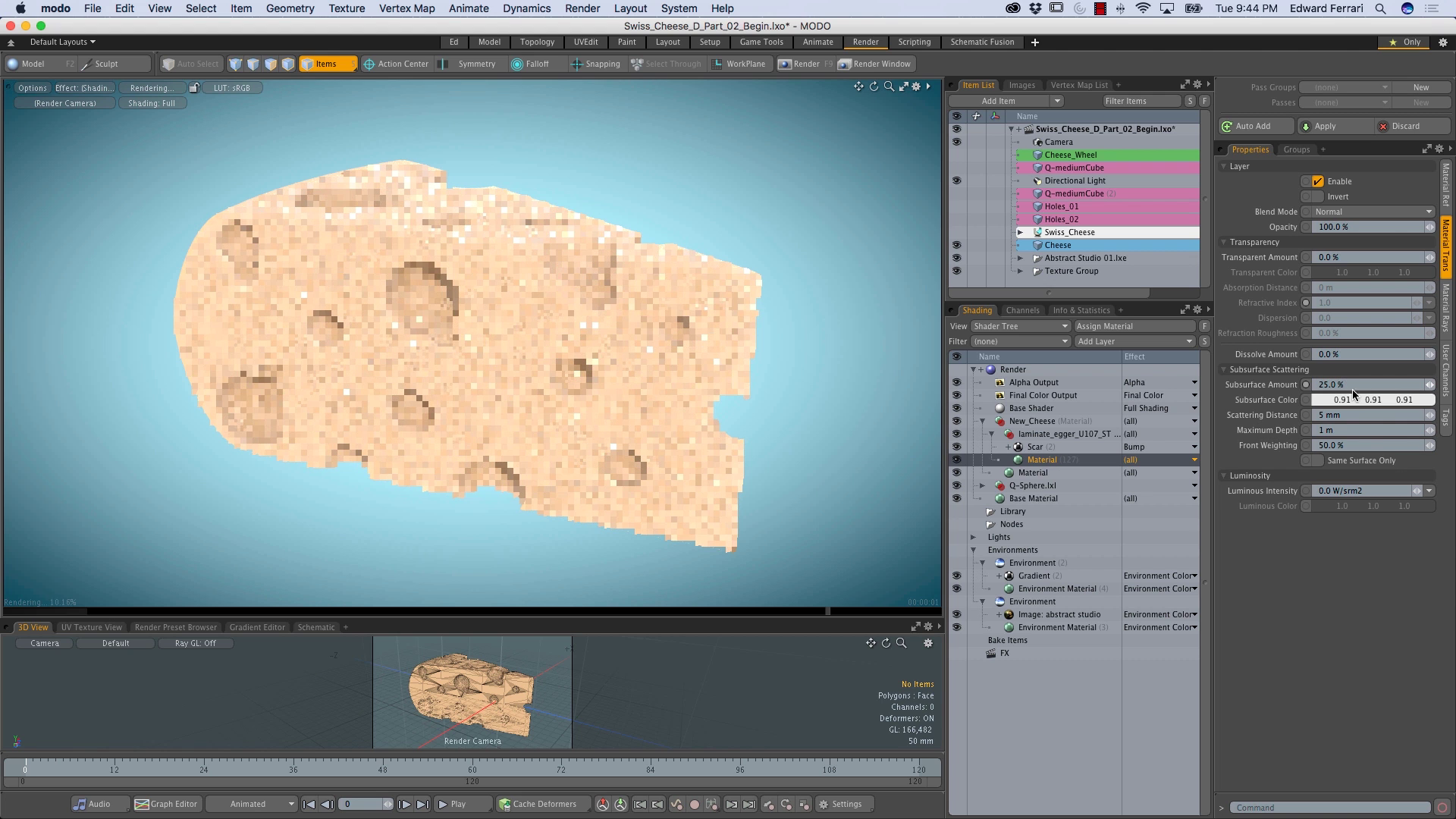
Tint the material's Subsurface Color to a warm off-white (0.91, 0.88, 0.83) and set Scattering Distance to 15 mm
{"action": "left_click", "coordinate": [1354, 401]}
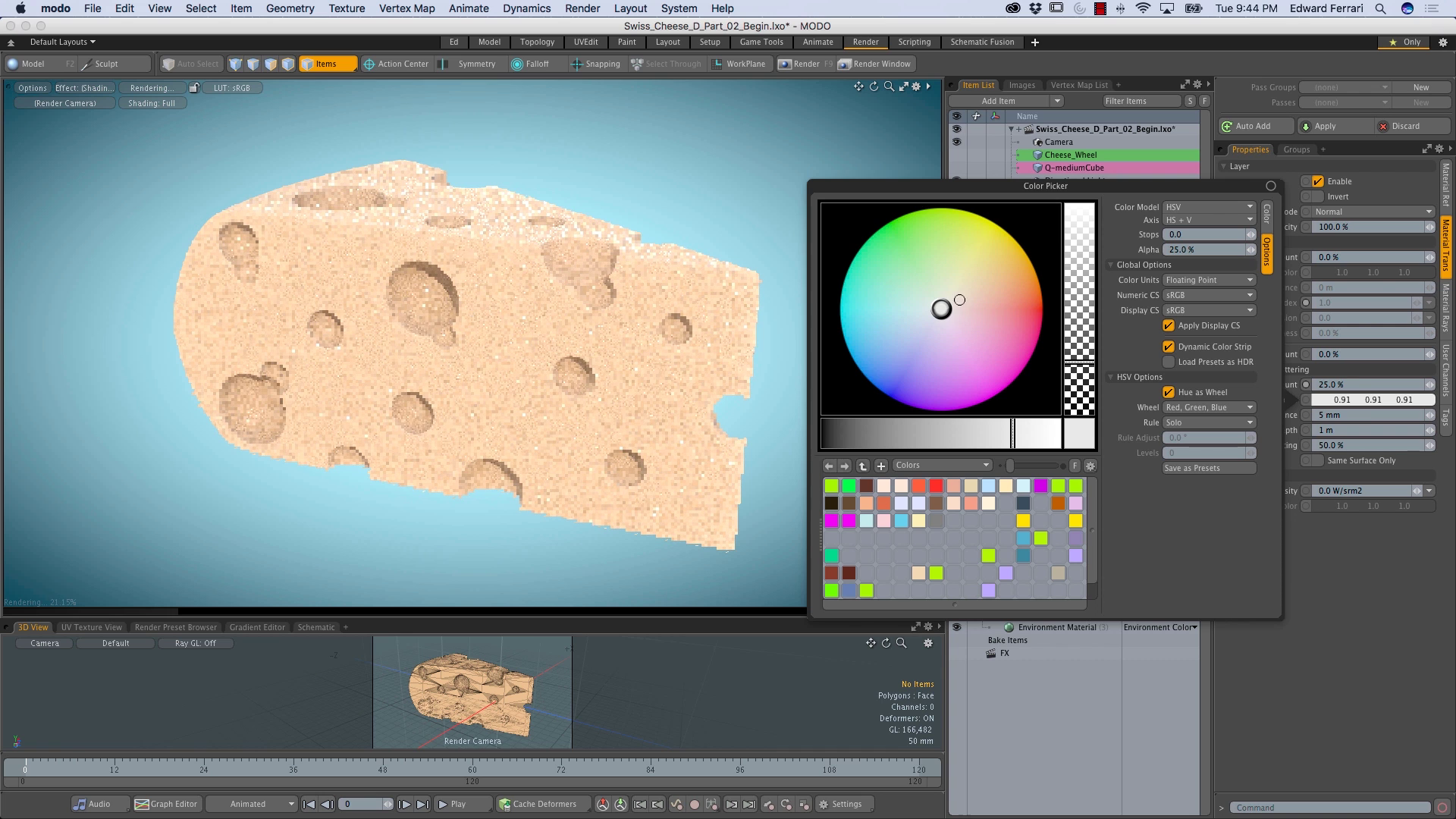
{"action": "left_click_drag", "start_coordinate": [953, 298], "coordinate": [956, 298]}
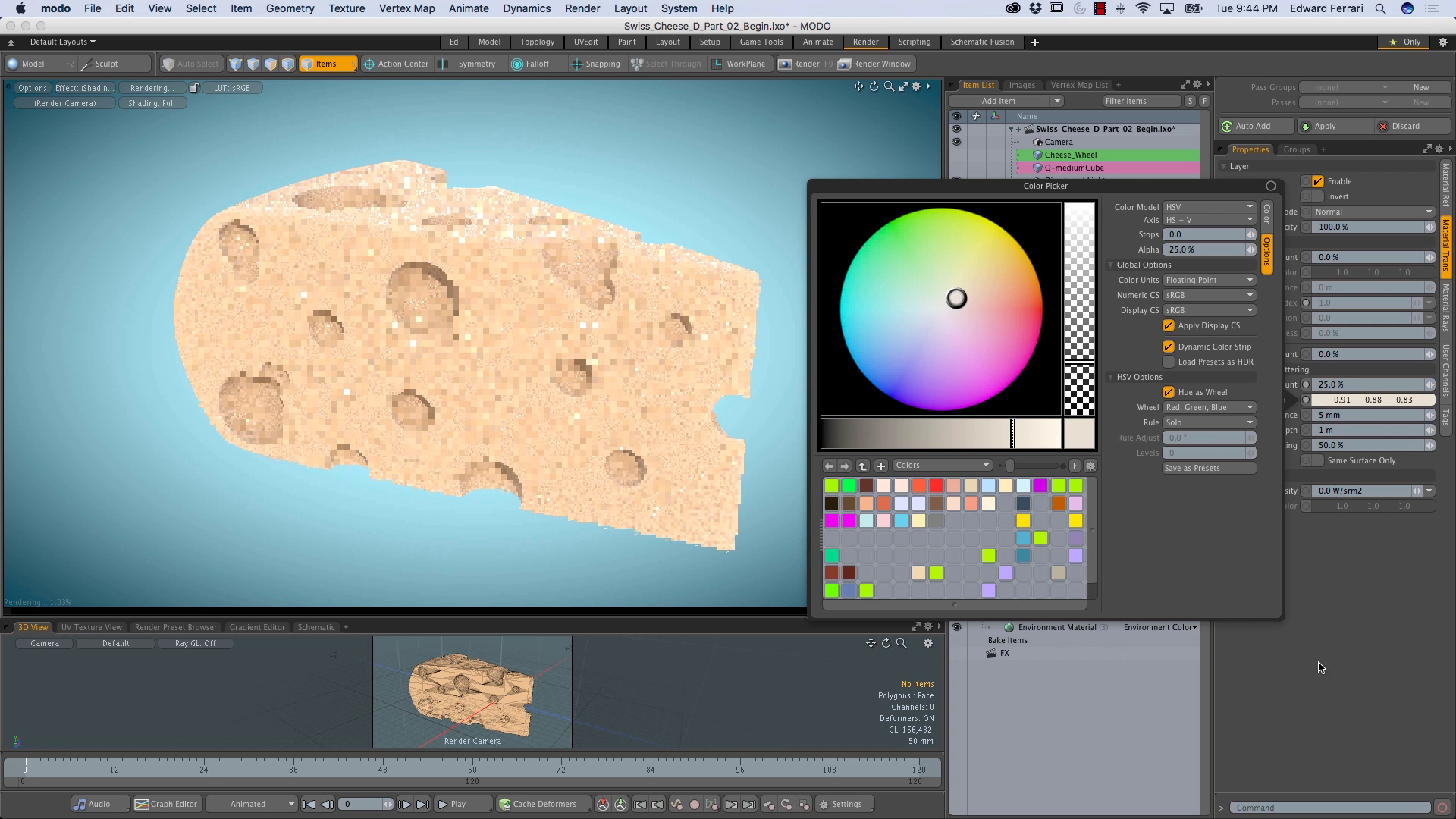
{"action": "left_click", "coordinate": [1352, 596]}
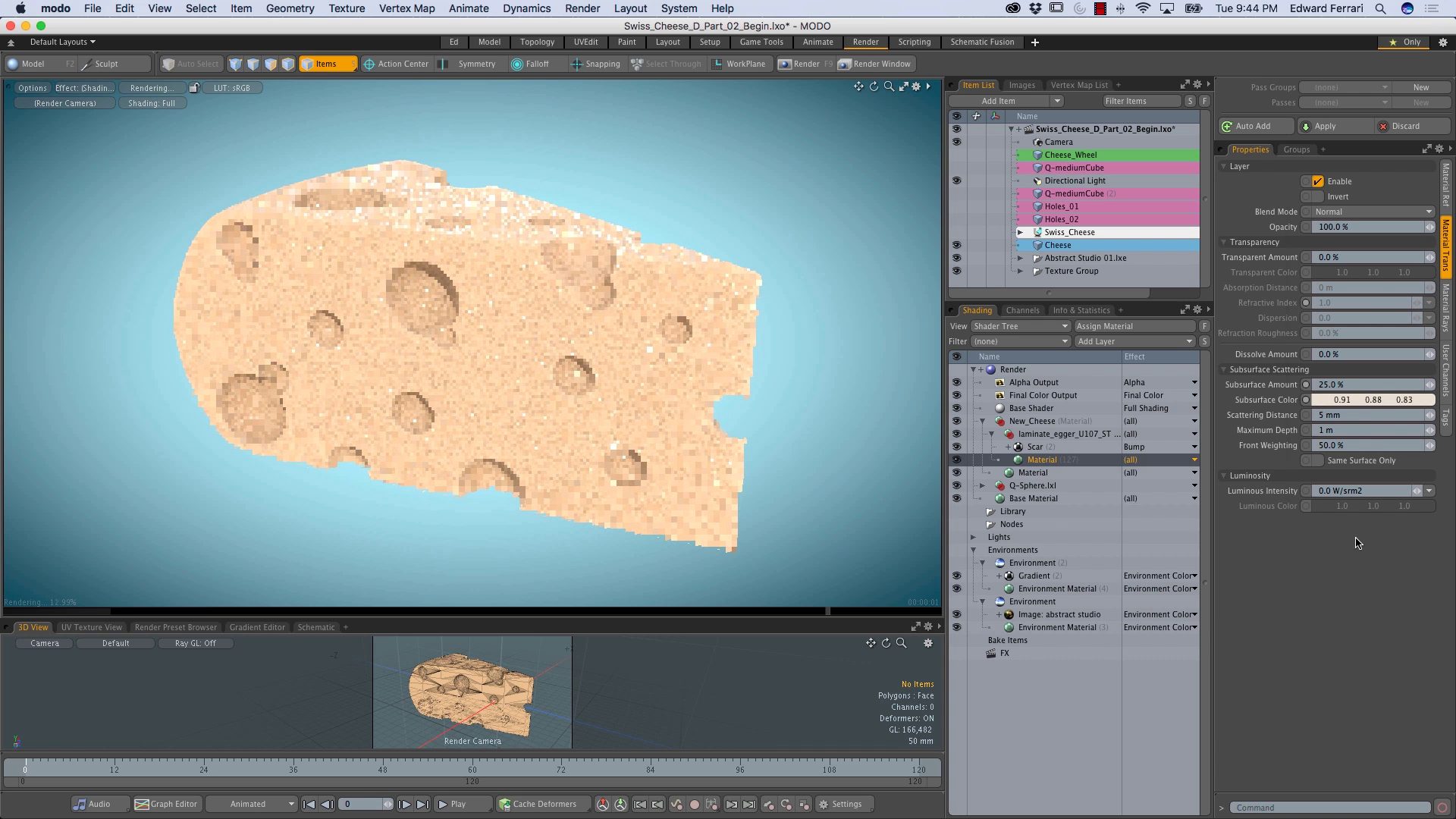
{"action": "left_click", "coordinate": [1353, 416]}
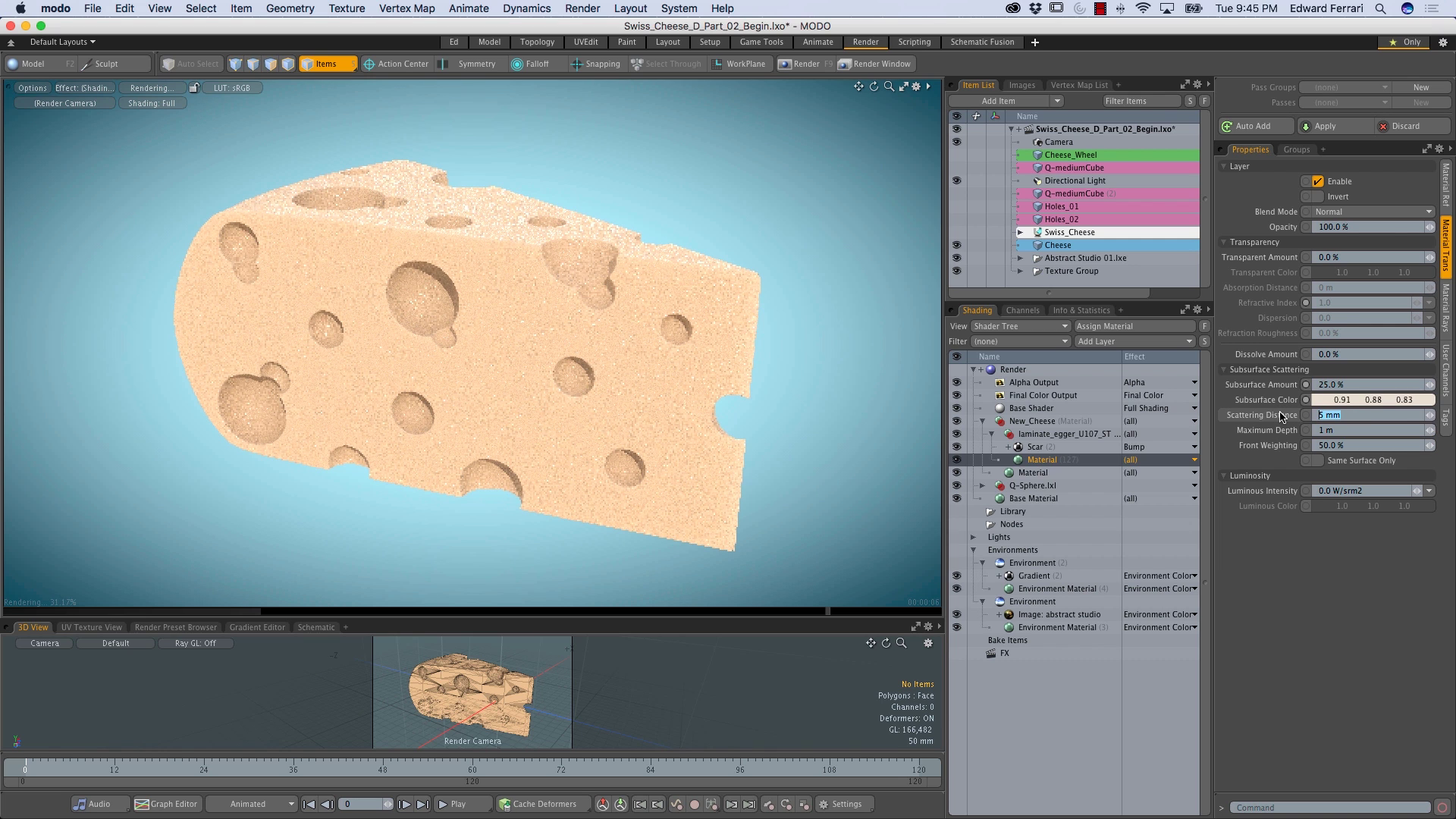
{"action": "type", "text": "1"}
{"action": "key", "text": "Return"}
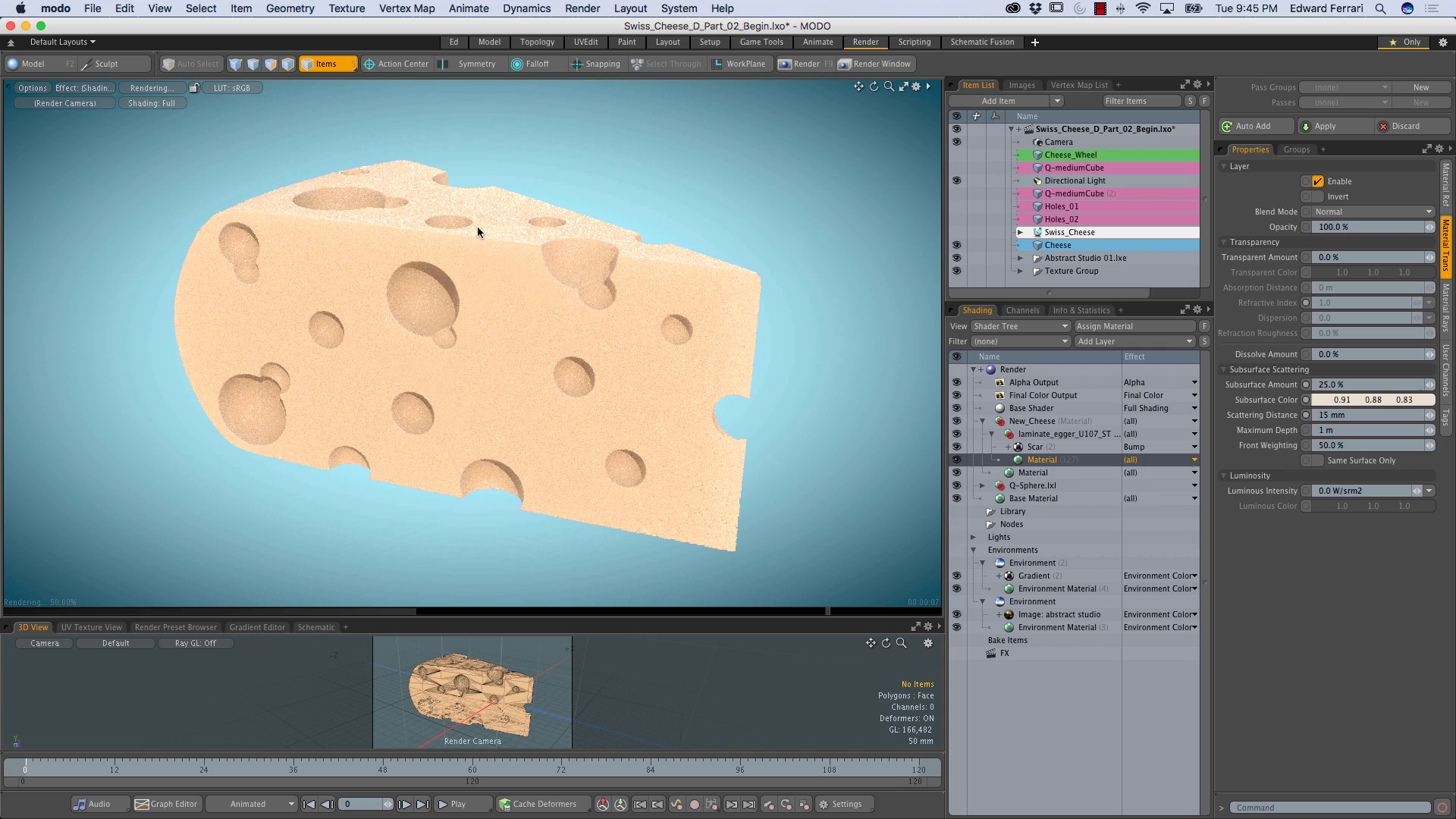
Orbit the render preview to examine the cheese wedge's shading from its opposite side and slightly above
{"action": "left_click_drag", "start_coordinate": [528, 338], "coordinate": [690, 509], "text": "alt"}
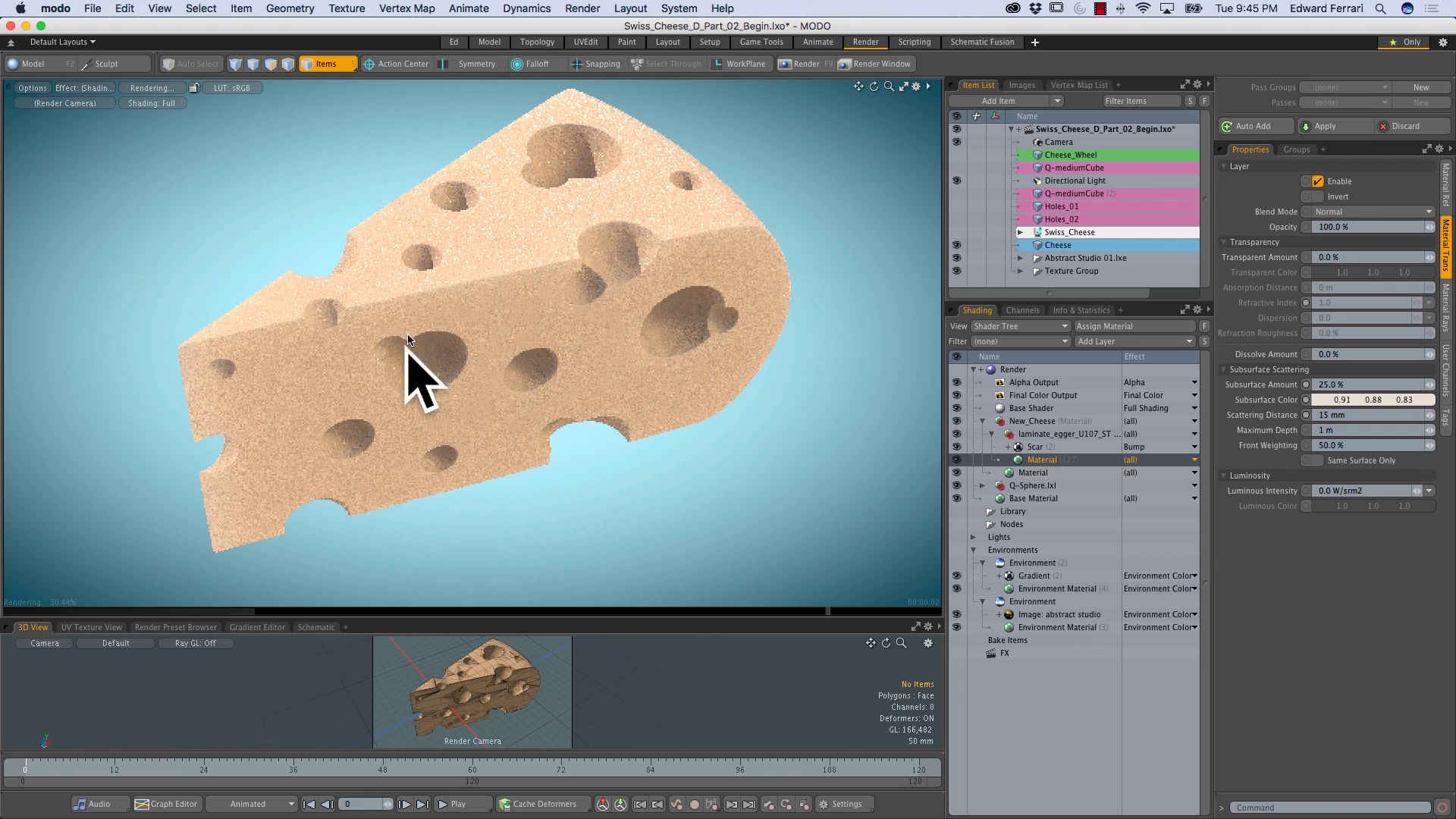
{"action": "left_click_drag", "start_coordinate": [594, 324], "coordinate": [557, 329], "text": "alt"}
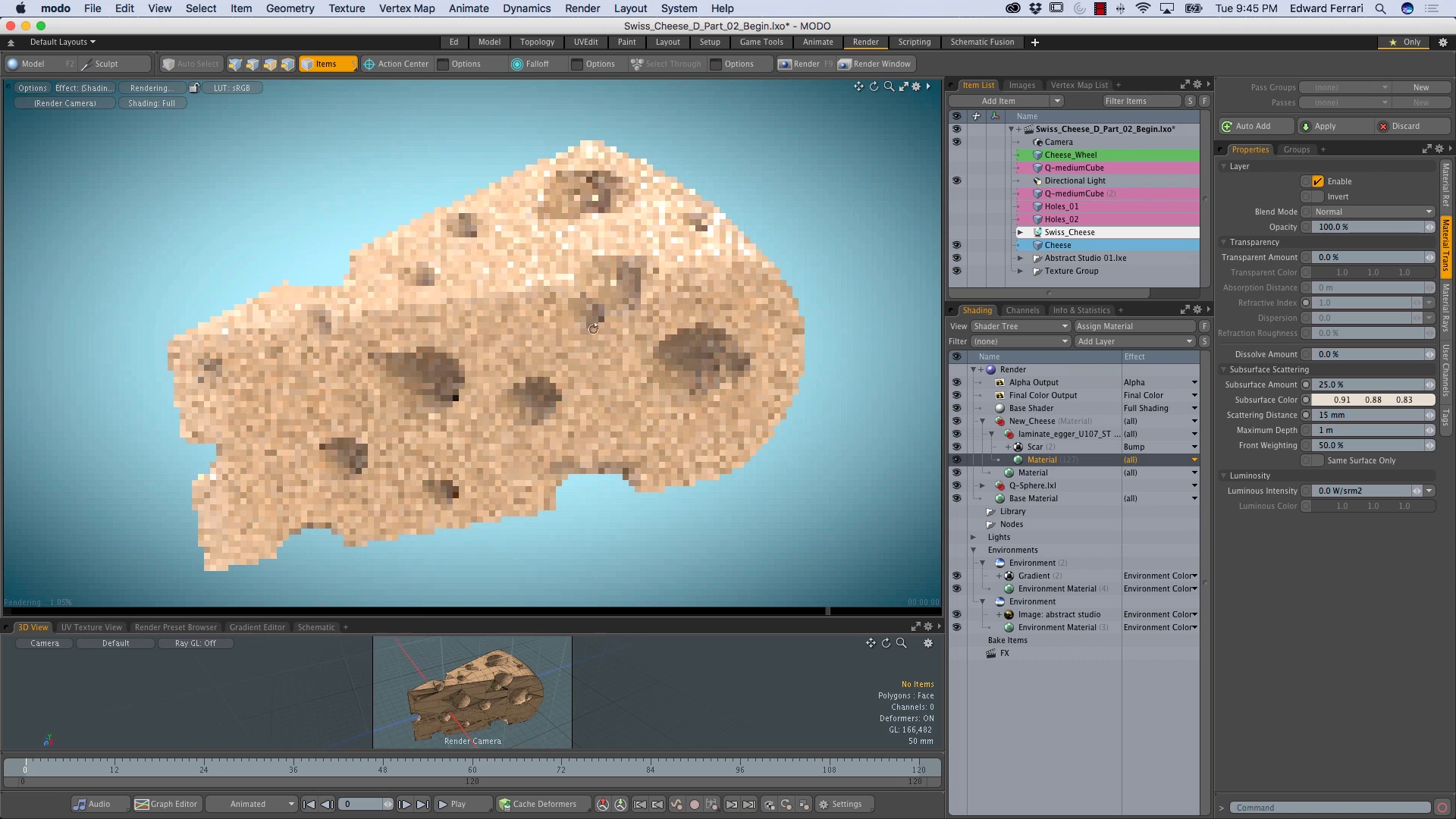